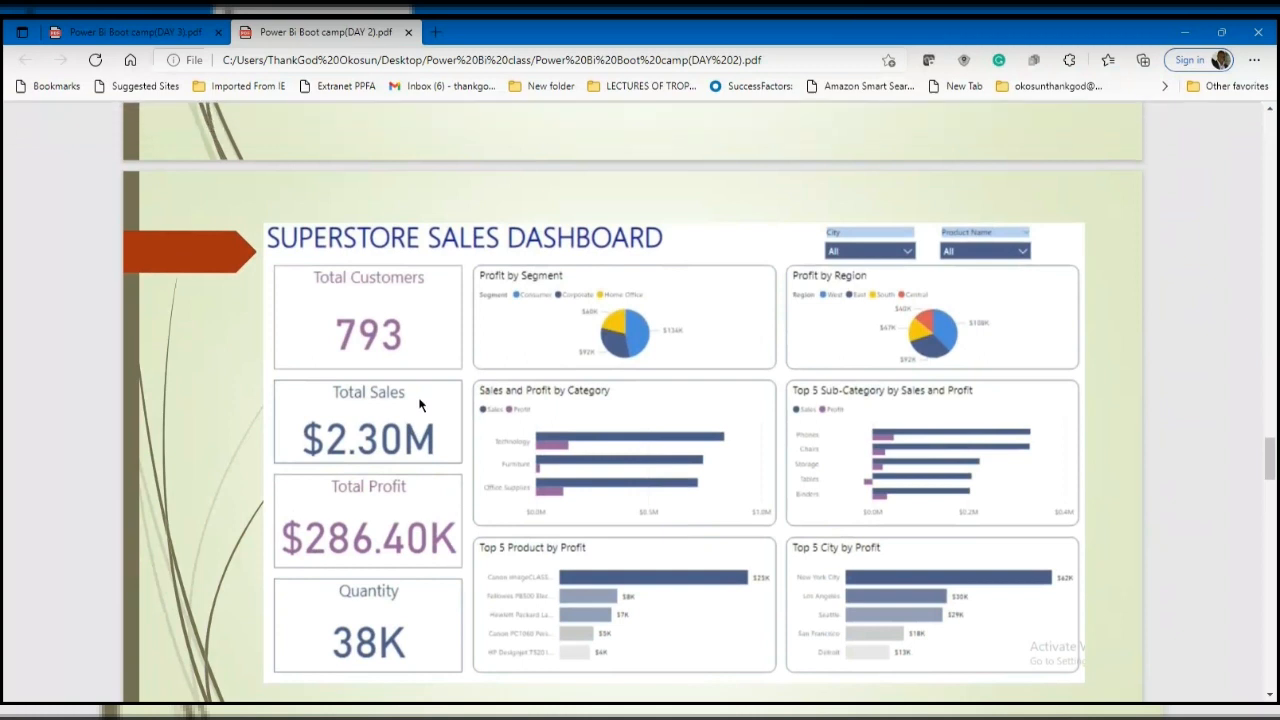
scroll(390, 382, down, 3)
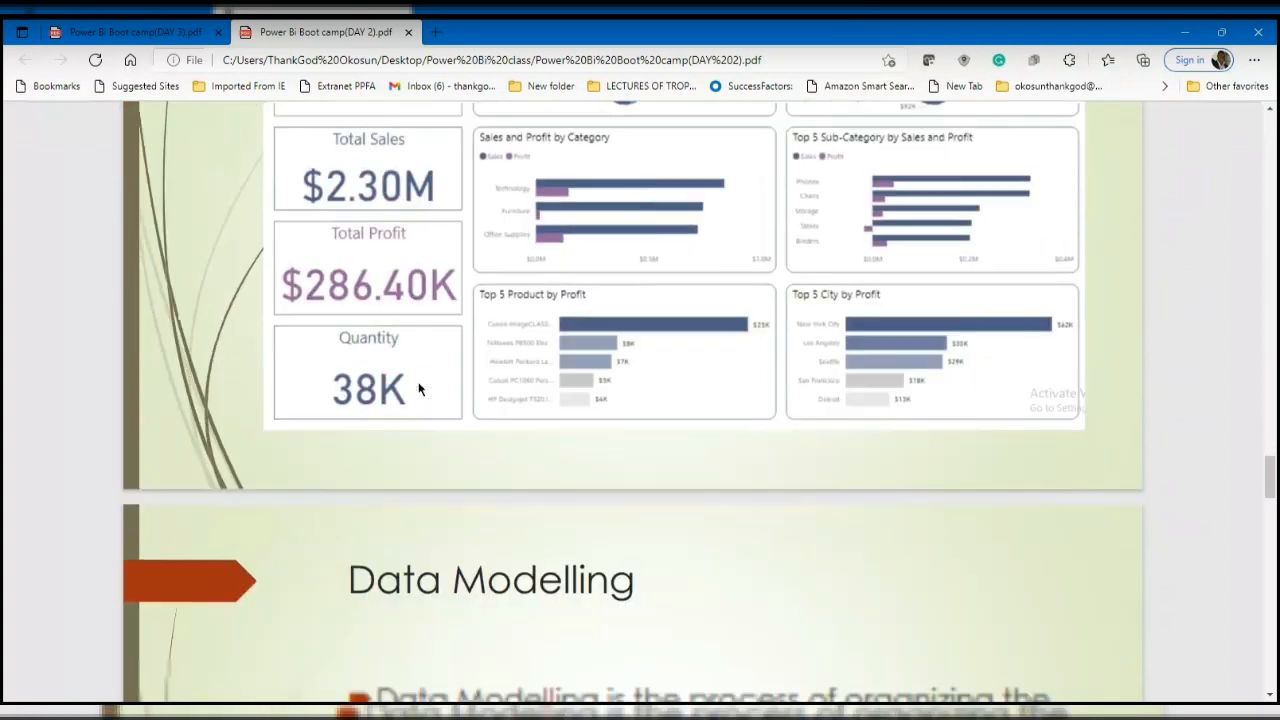
scroll(415, 392, up, 2)
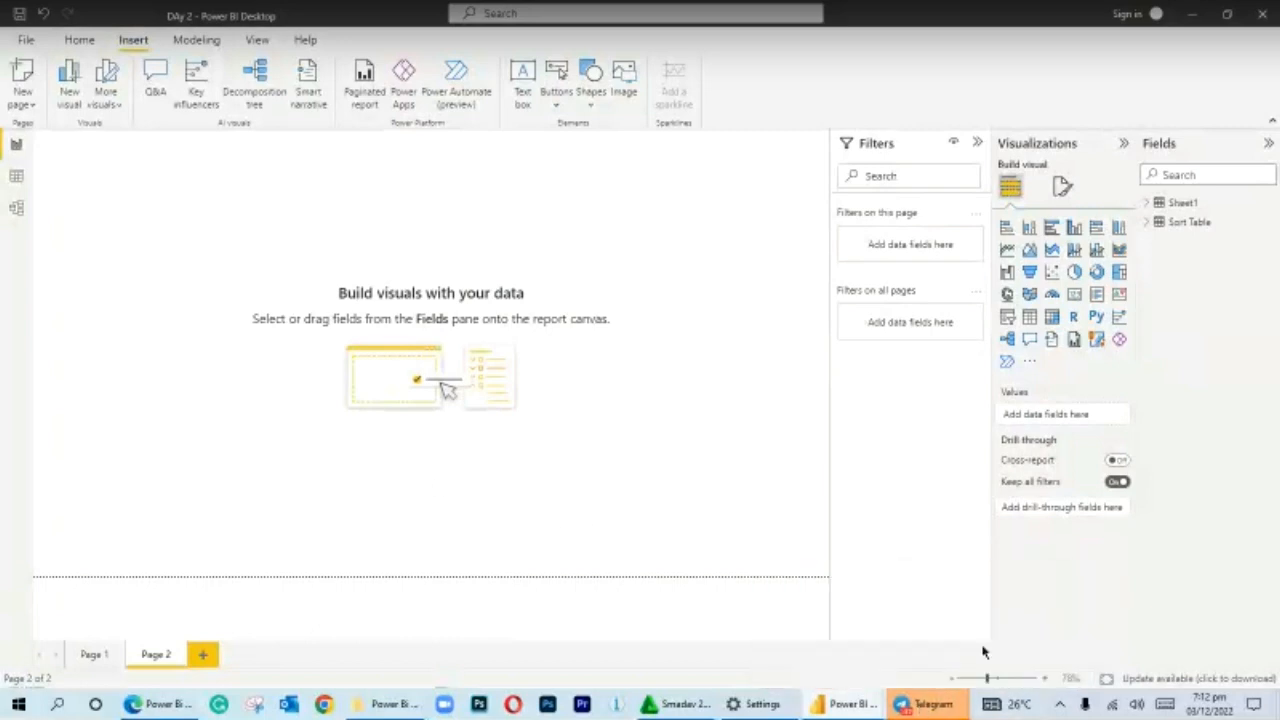
mouse_move(947, 705)
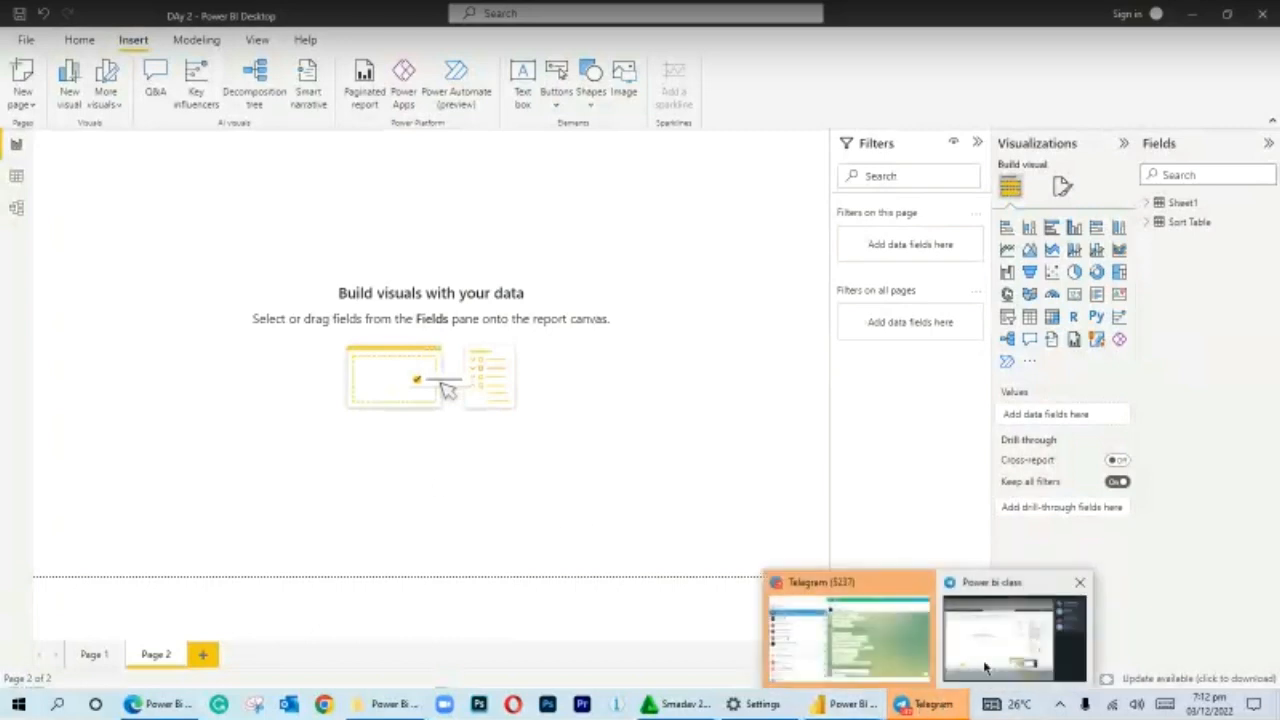
click(985, 667)
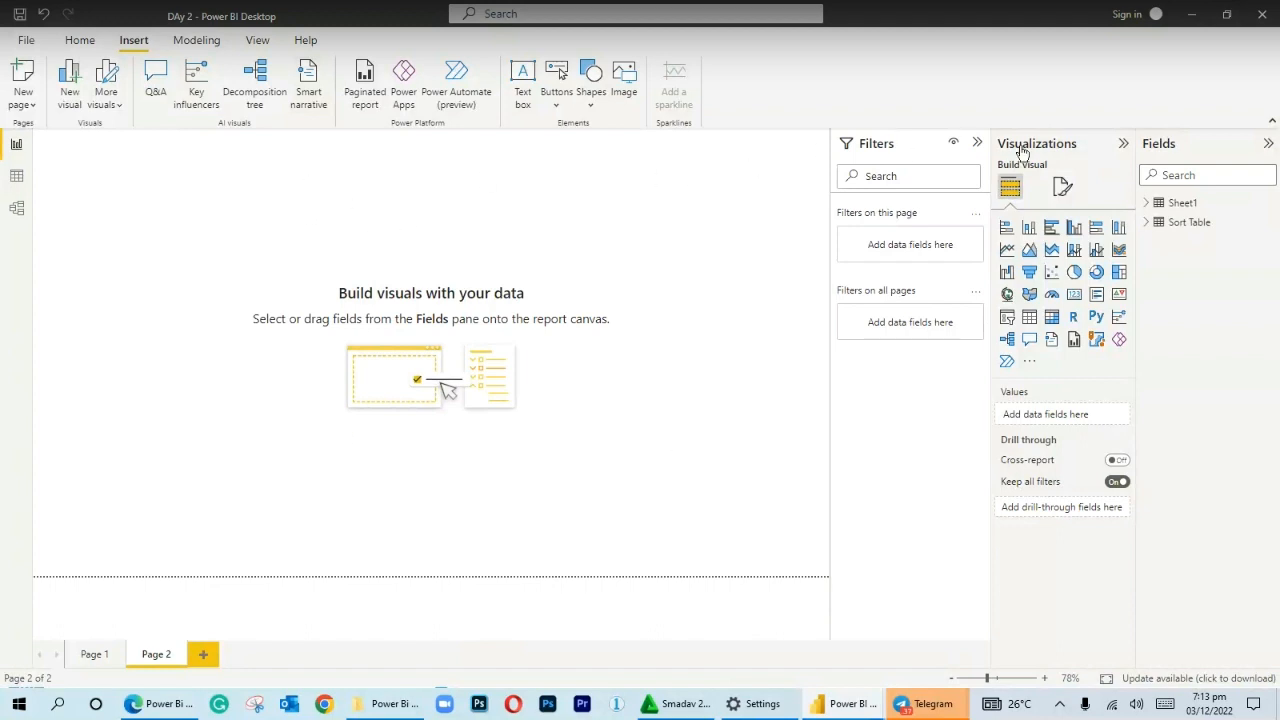
Change the Page 2 canvas type to Custom and set its height to 1080 px.
click(1062, 185)
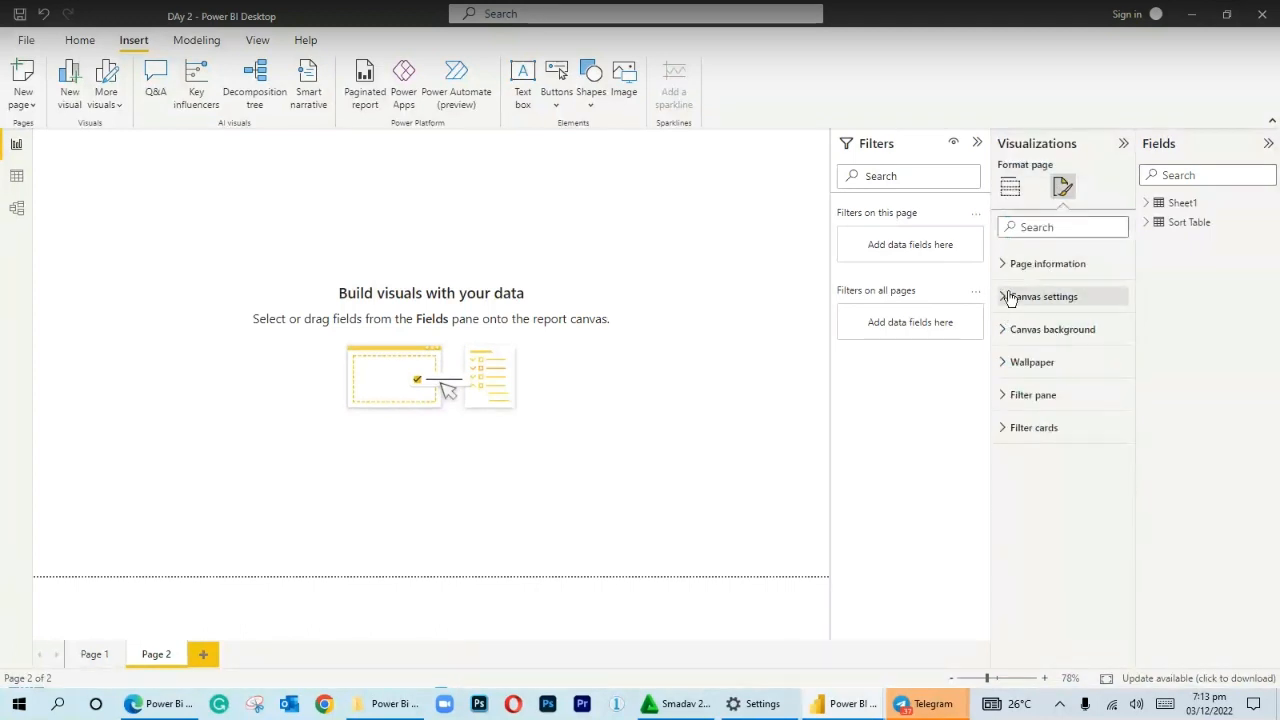
click(1010, 300)
click(1063, 348)
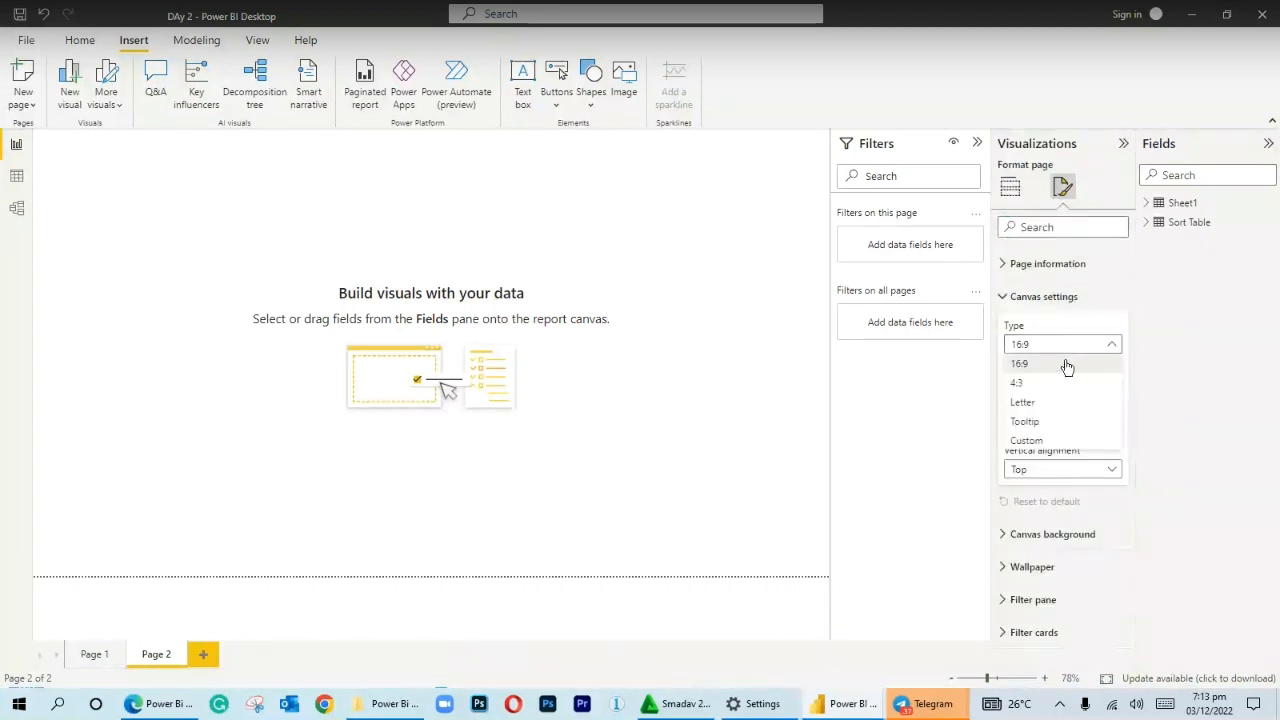
click(1045, 440)
drag(1045, 385, 990, 402)
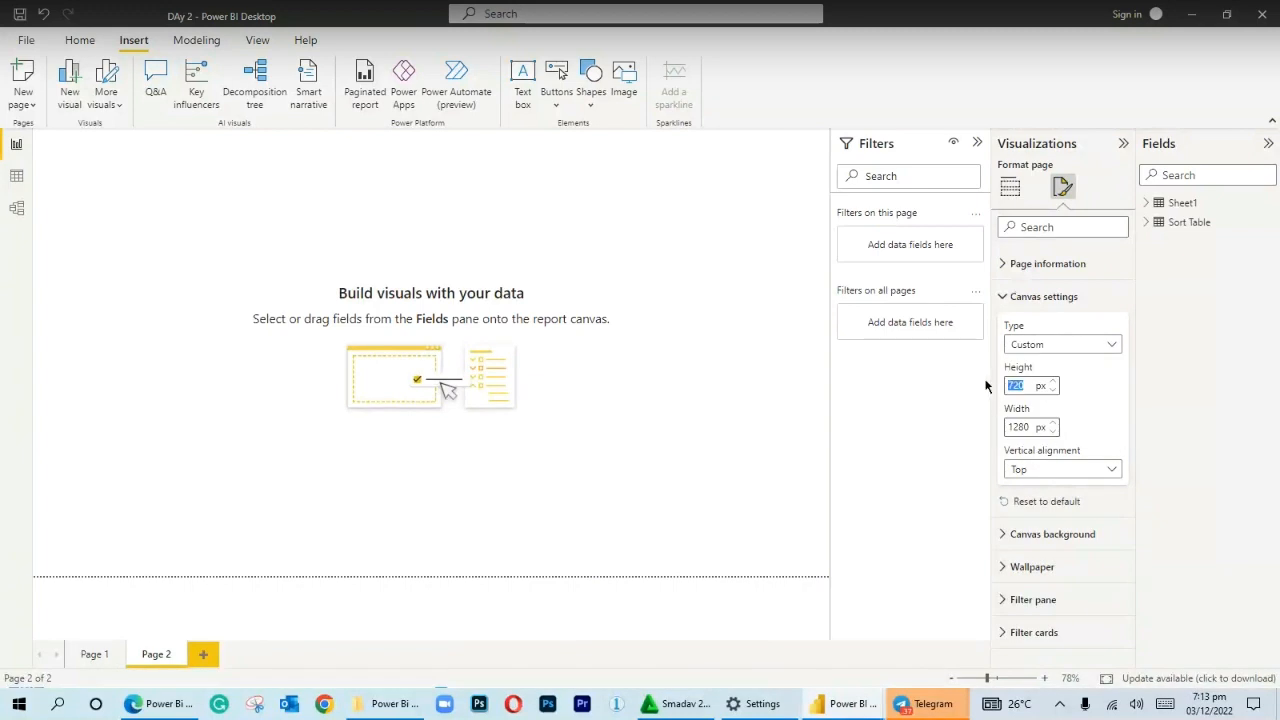
text(1080)
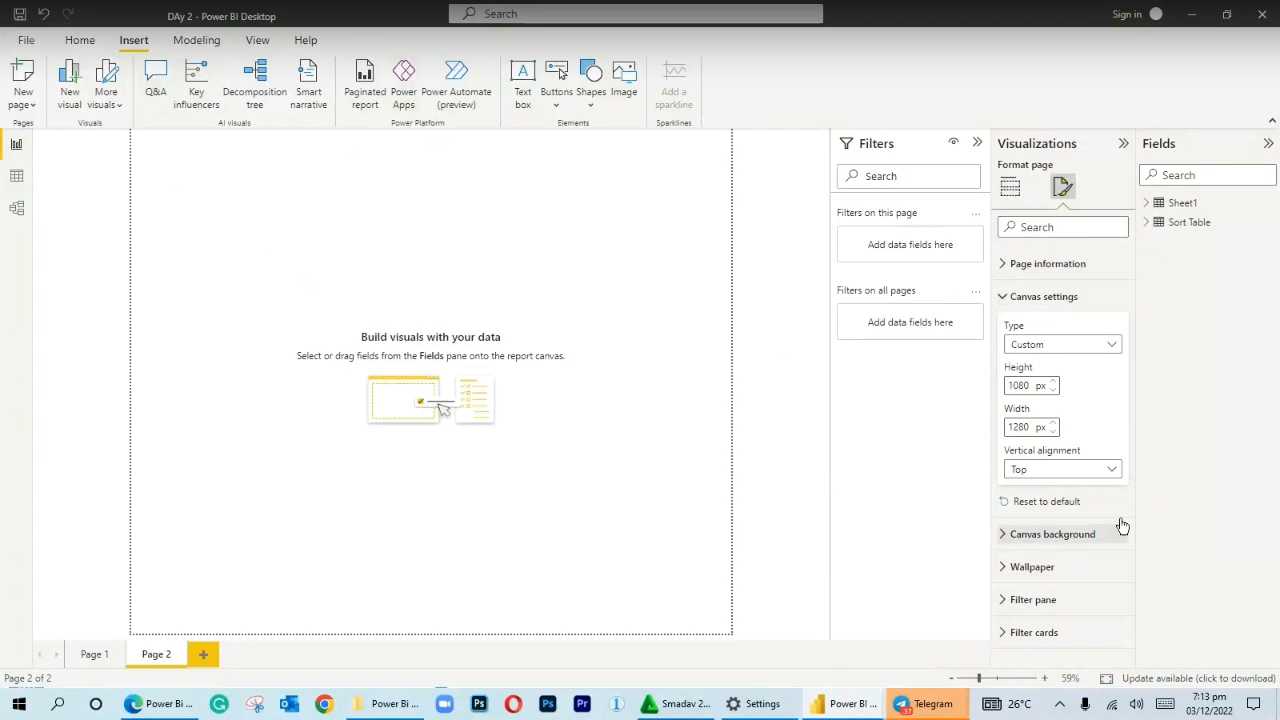
Give the page's canvas background a light grey colour and reduce its transparency to well below 100%.
click(1004, 540)
click(1037, 584)
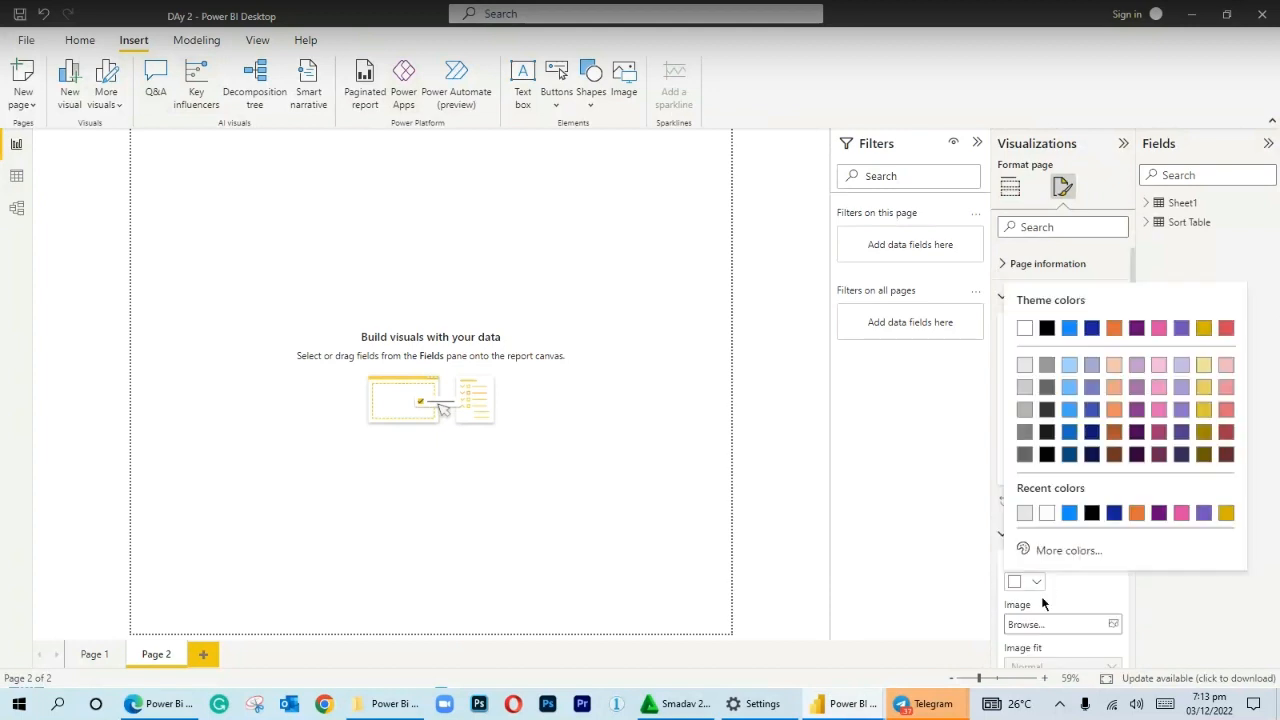
click(1024, 328)
scroll(1043, 525, down, 2)
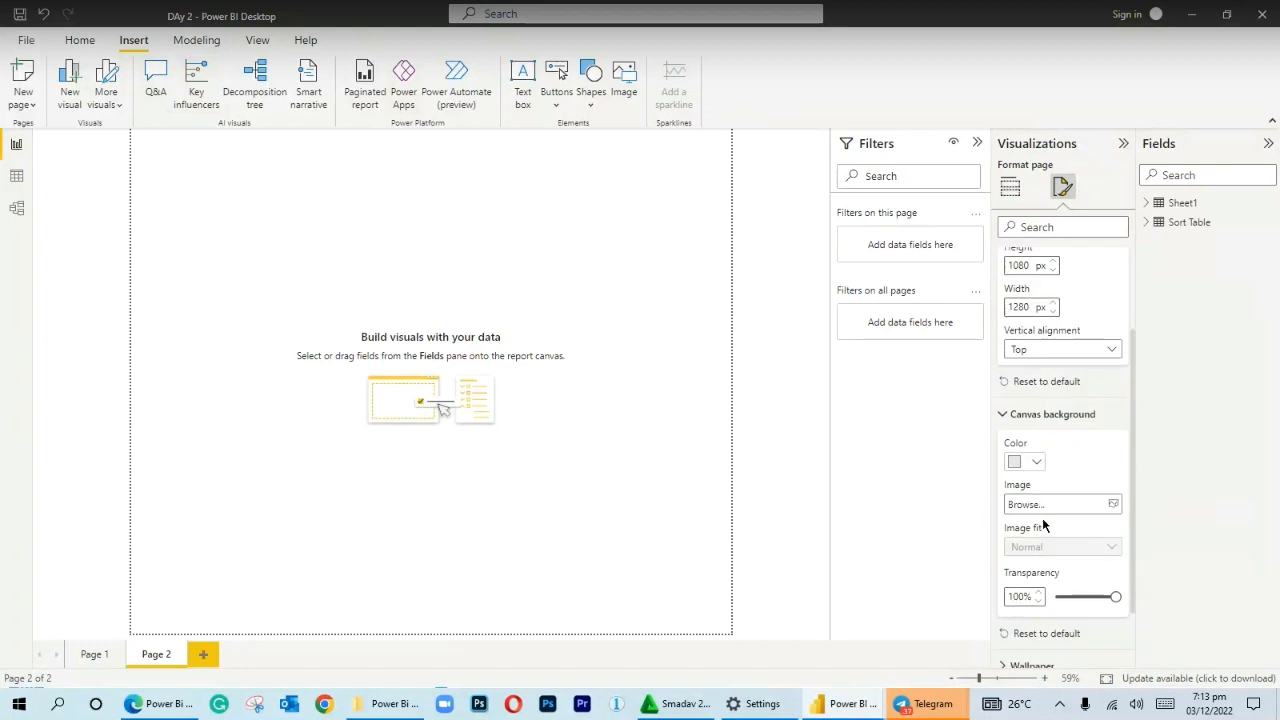
scroll(1043, 525, down, 1)
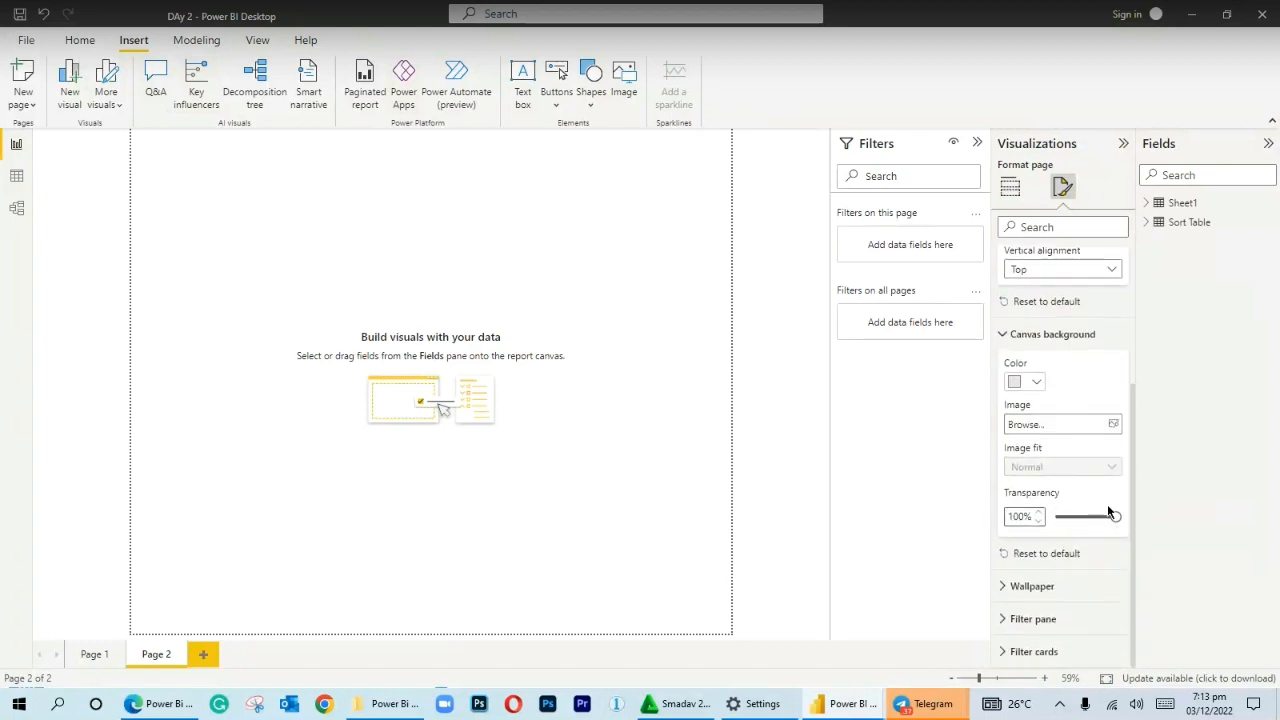
drag(1111, 515, 1067, 517)
click(721, 495)
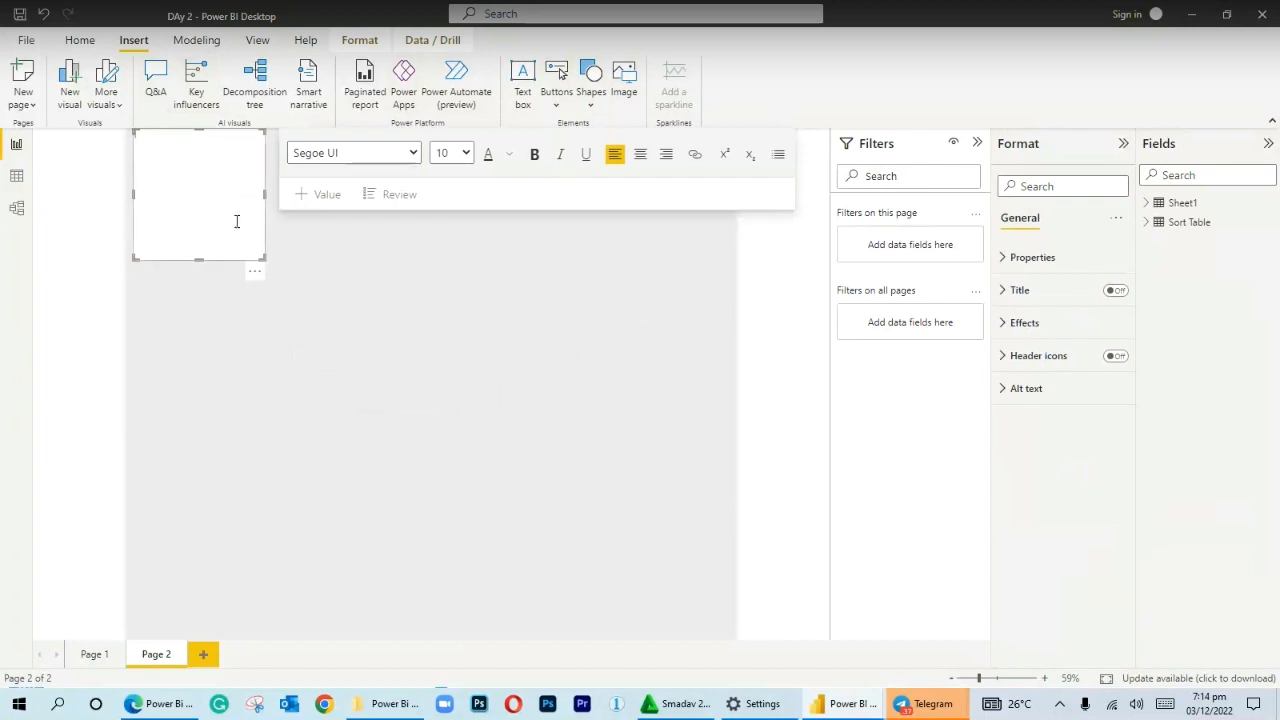
Place the empty text box at the top centre of the page and resize it into a wide, shallow title banner.
drag(260, 286, 365, 240)
drag(389, 197, 630, 167)
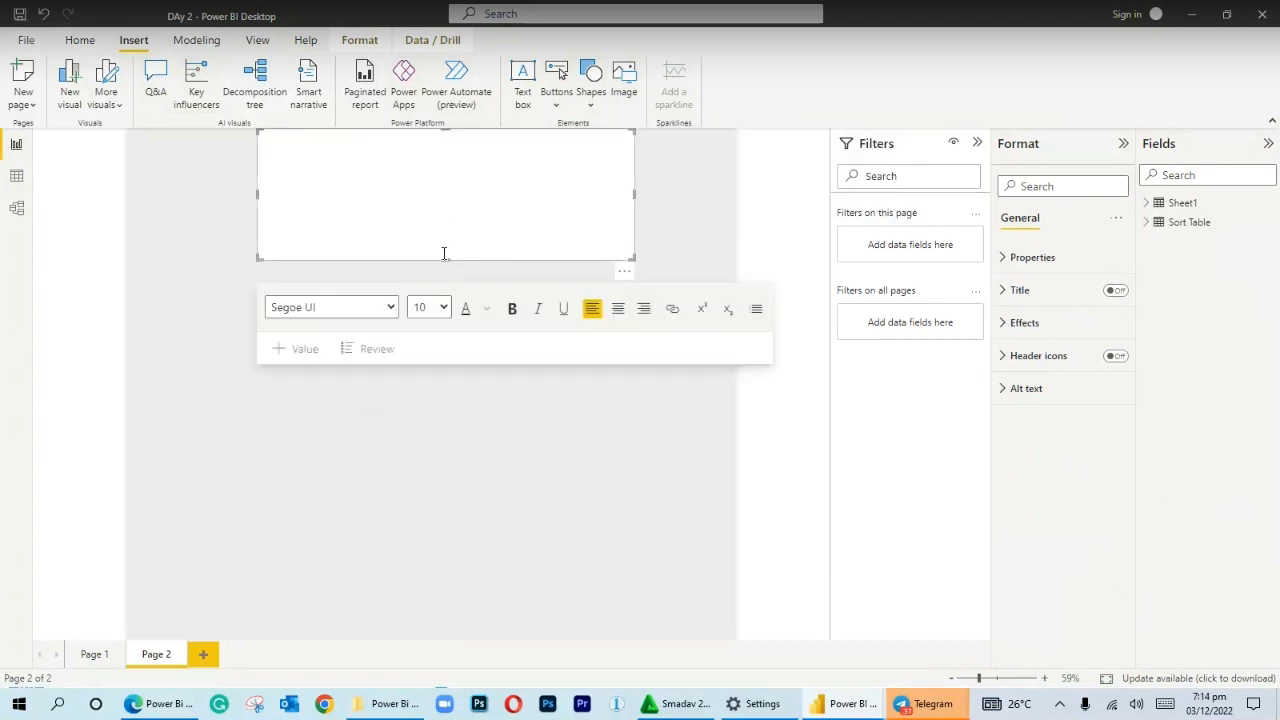
drag(447, 258, 440, 205)
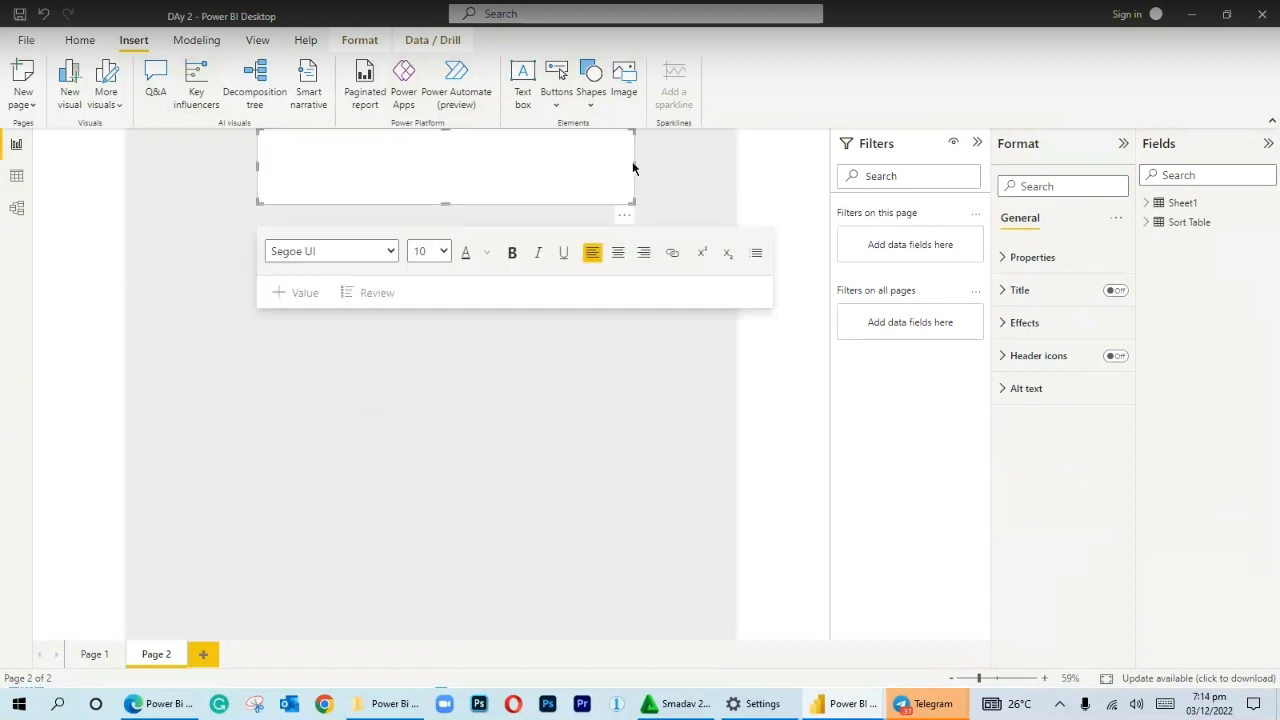
drag(633, 167, 685, 166)
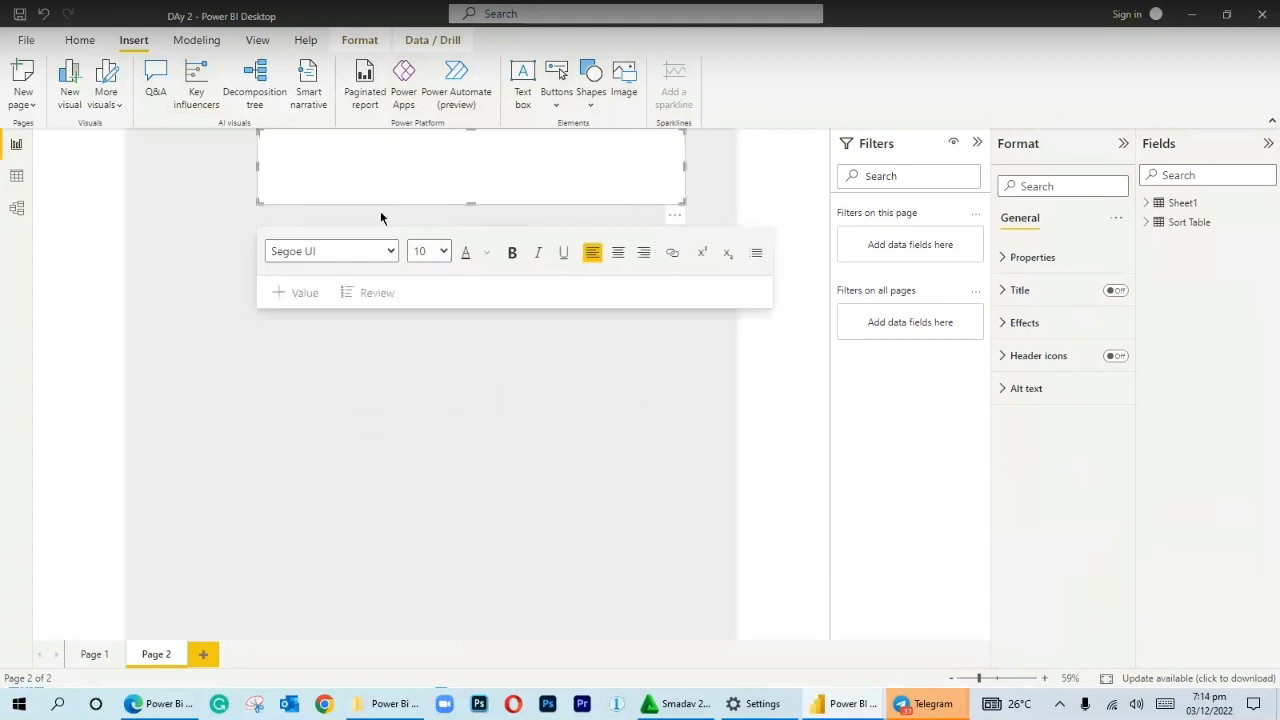
drag(471, 203, 473, 218)
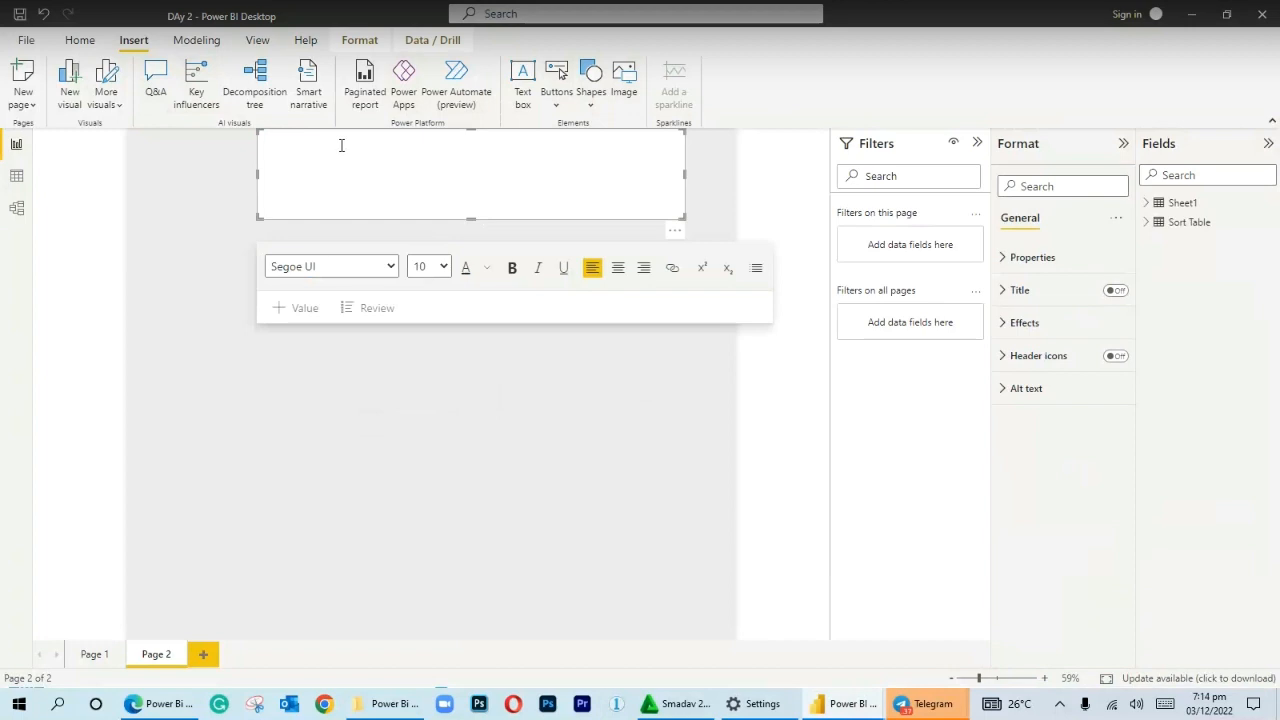
click(387, 266)
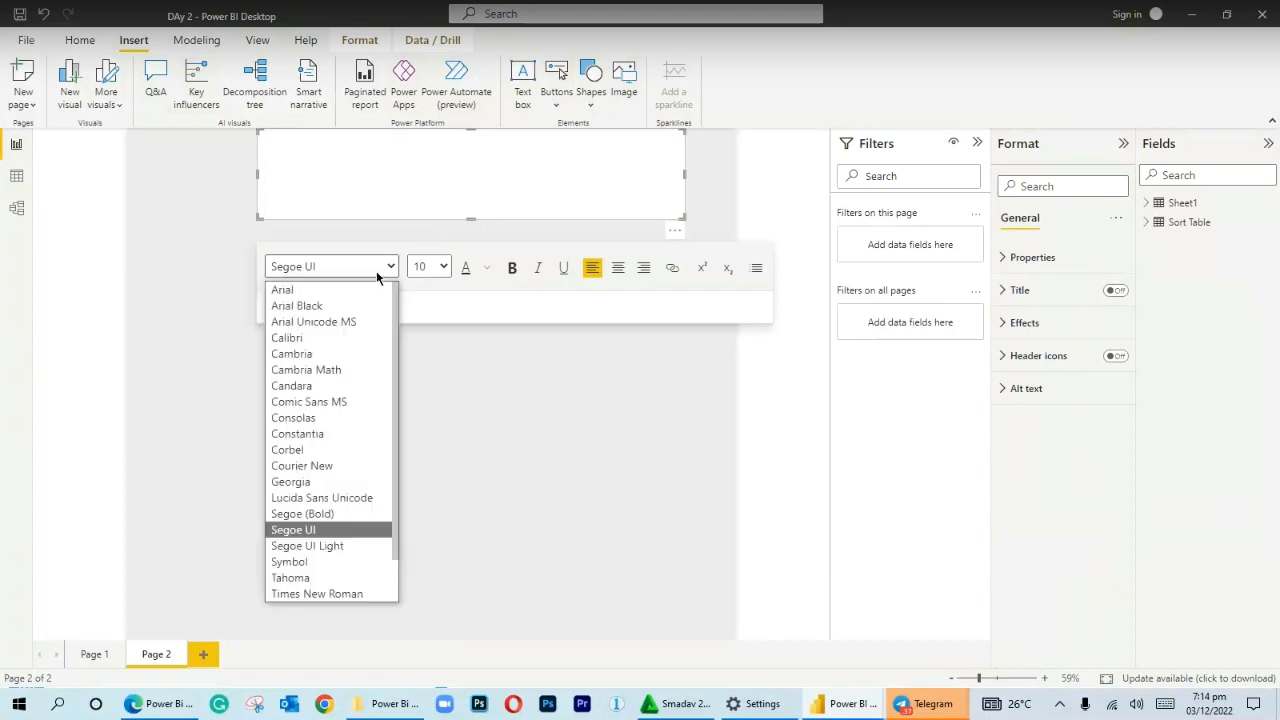
click(315, 306)
click(537, 280)
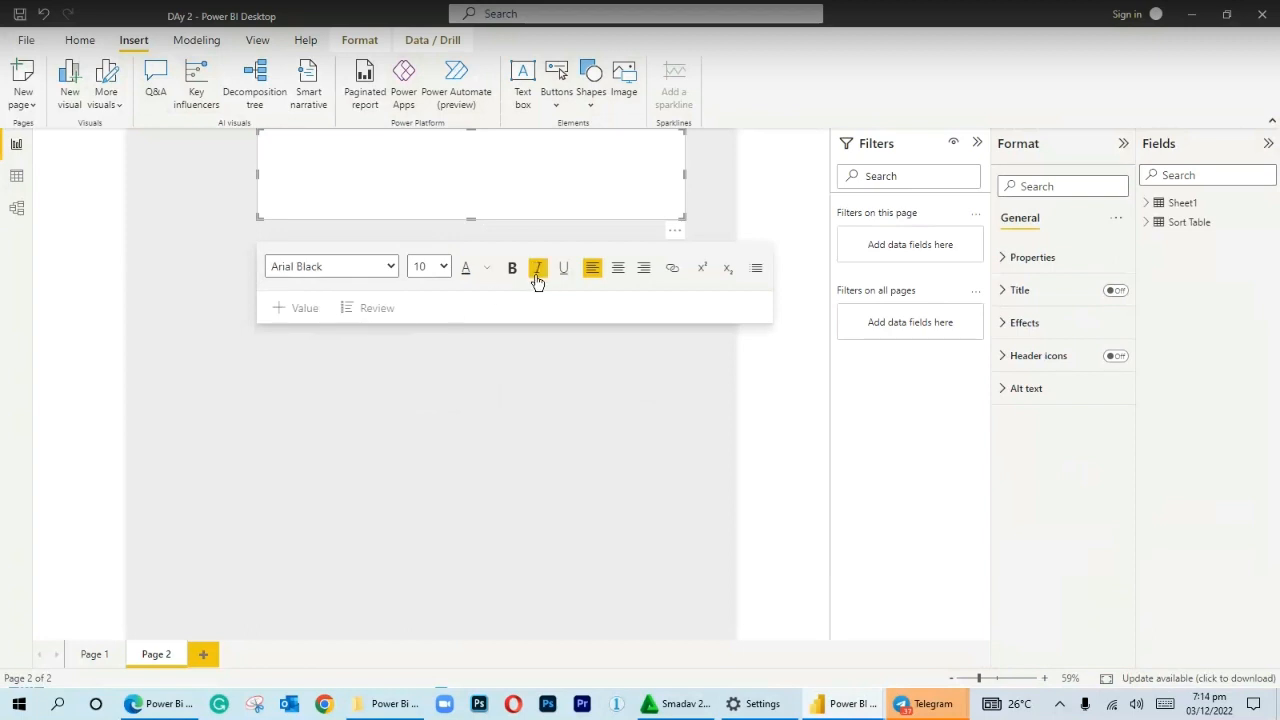
click(510, 272)
click(445, 266)
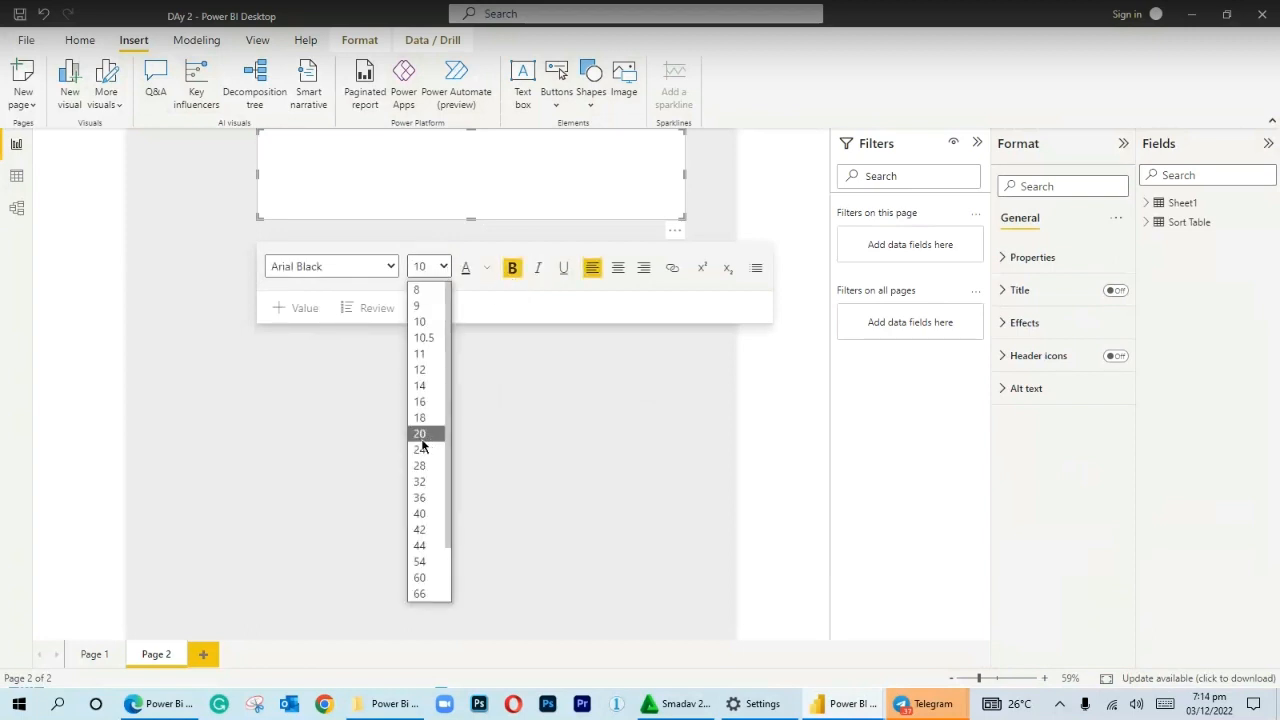
click(420, 449)
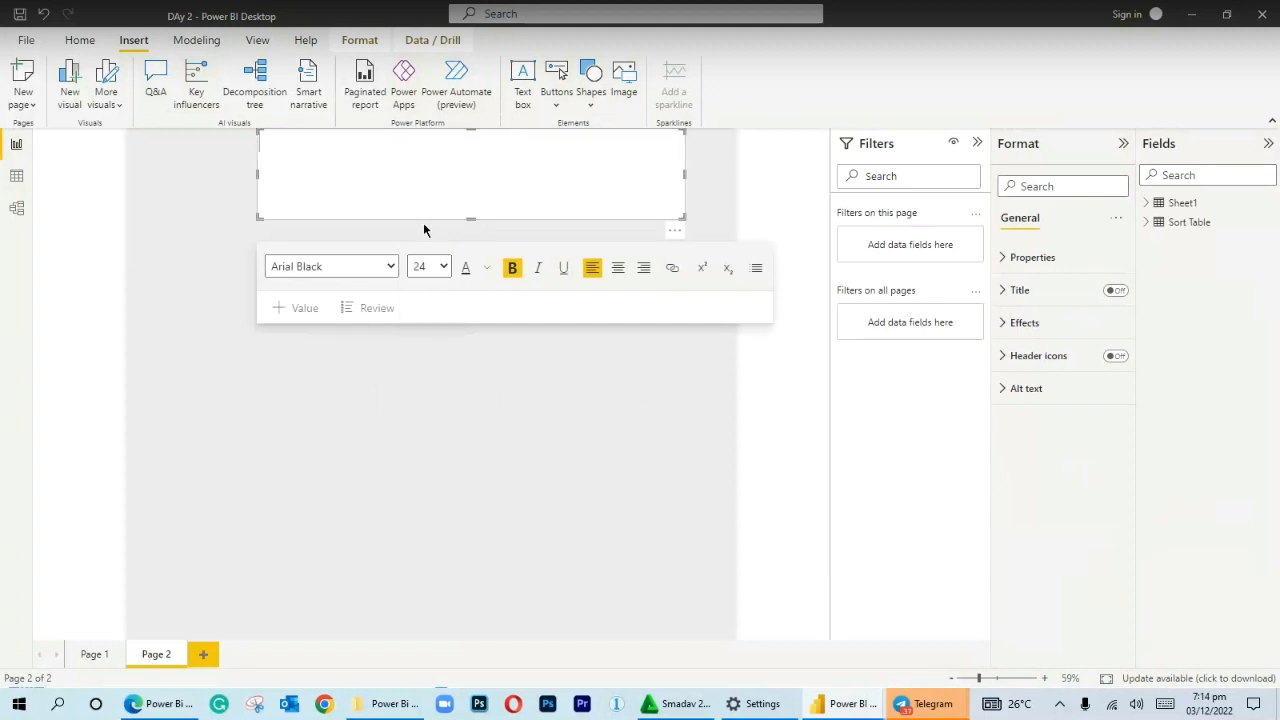
text(O)
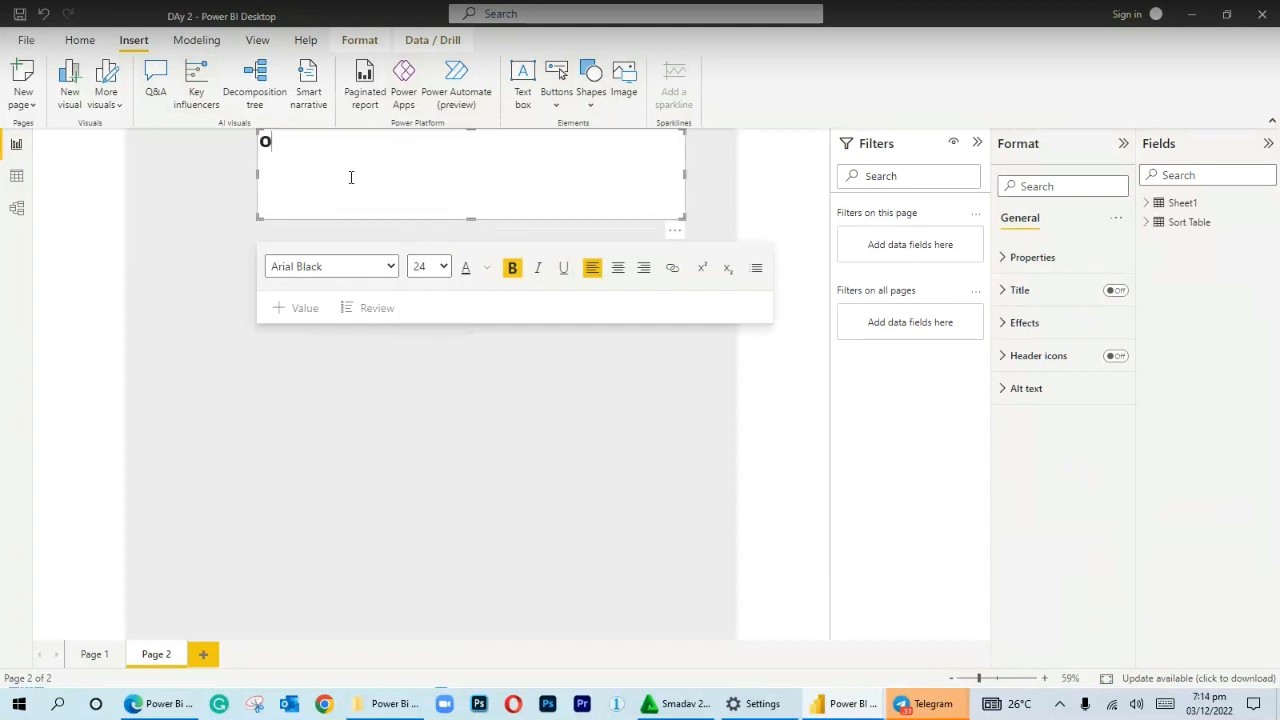
key(BackSpace)
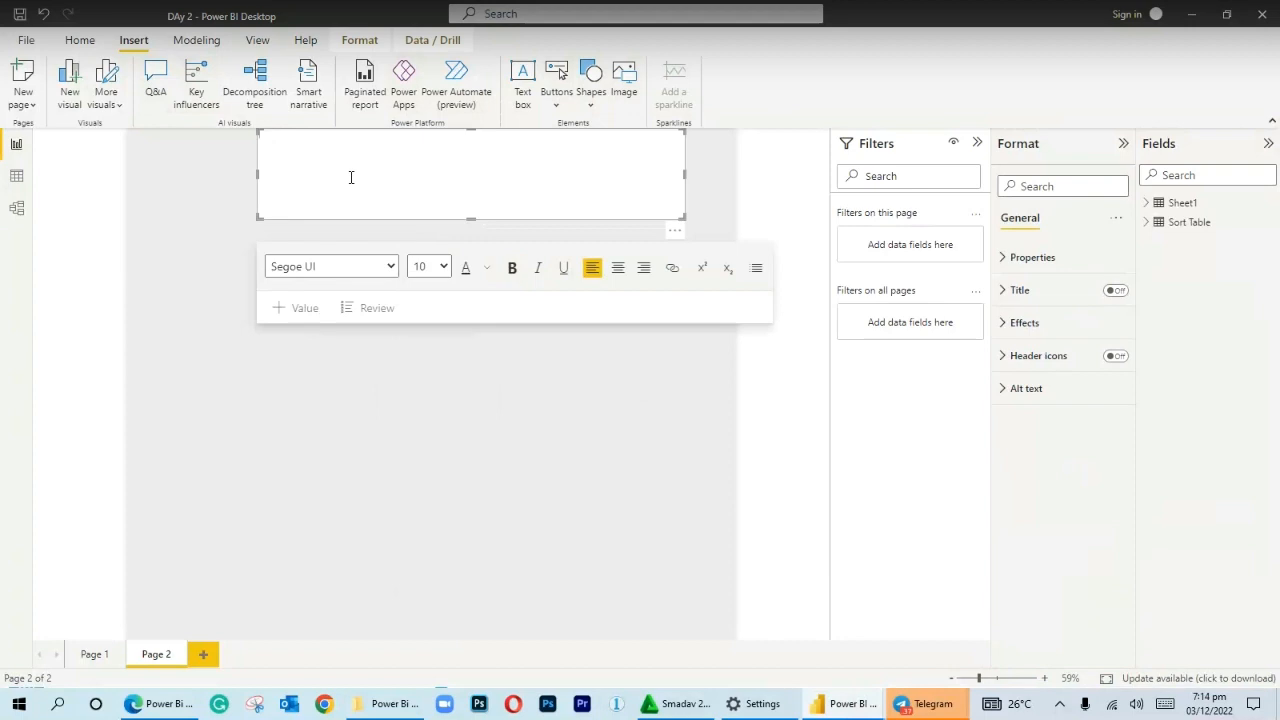
Reduce the title text box's height slightly and set its text format to bold Arial Black, size 28.
drag(474, 214, 474, 196)
drag(971, 680, 998, 677)
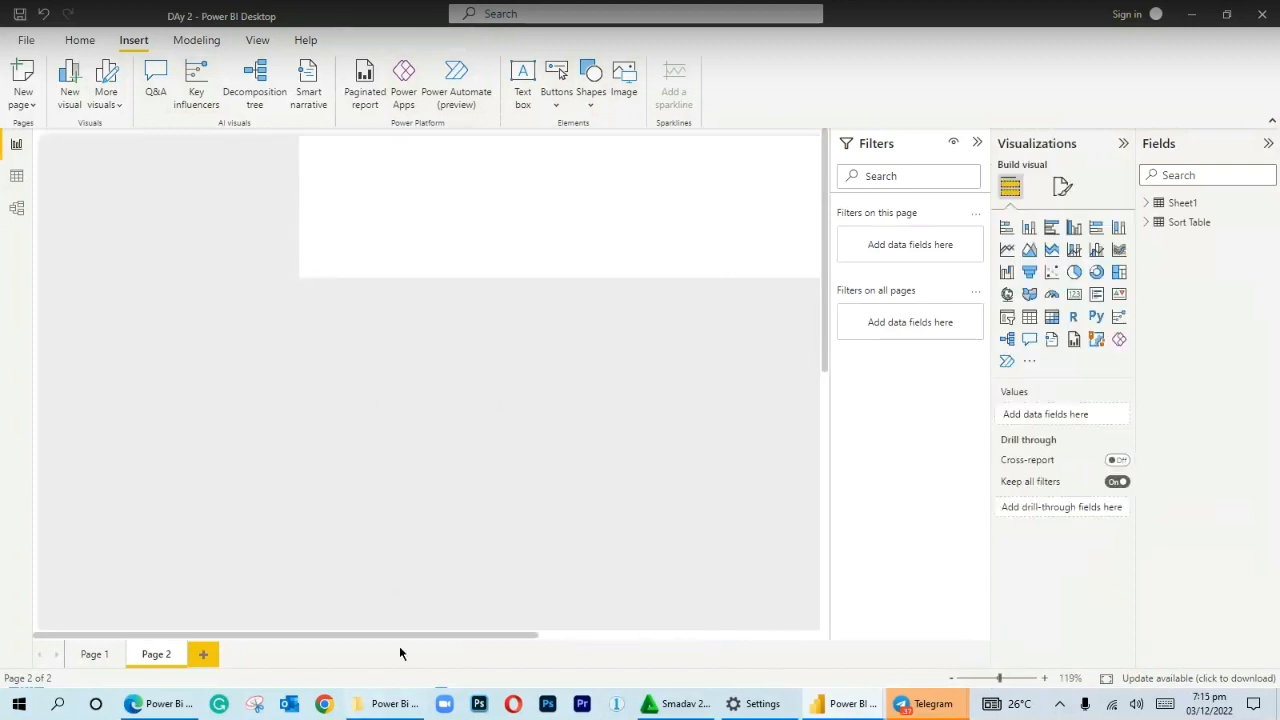
drag(401, 638, 556, 630)
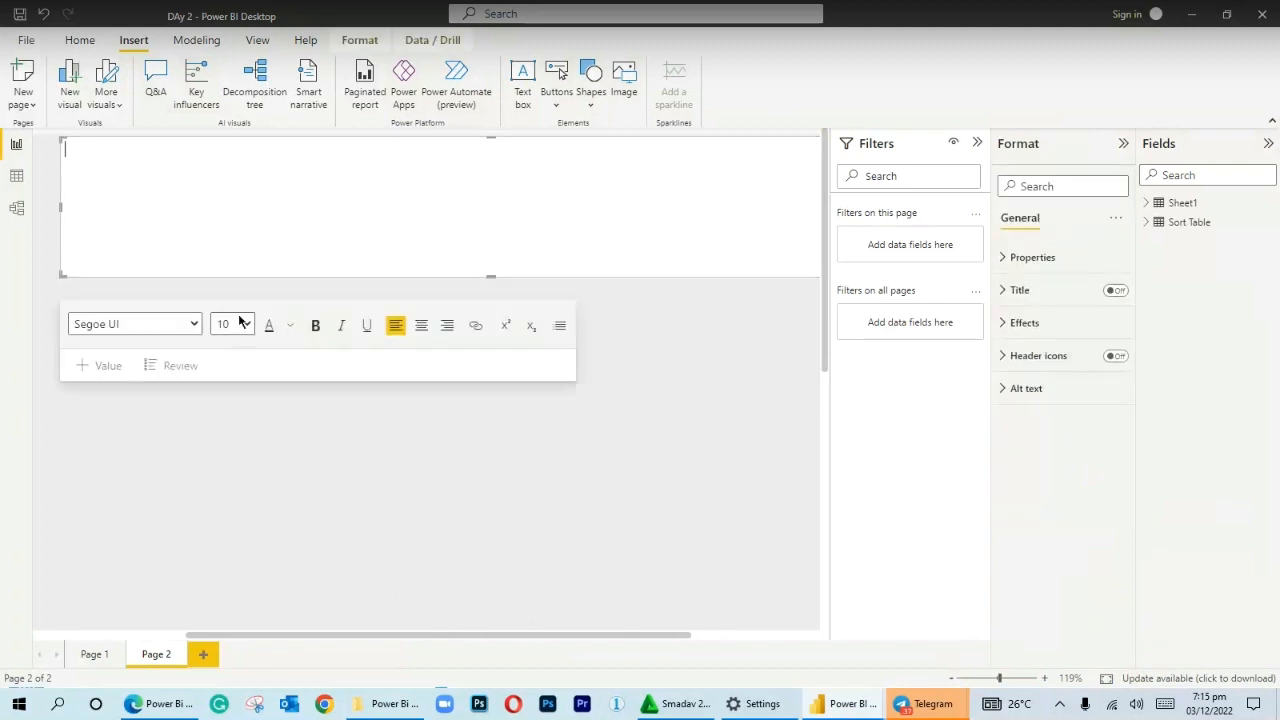
click(247, 324)
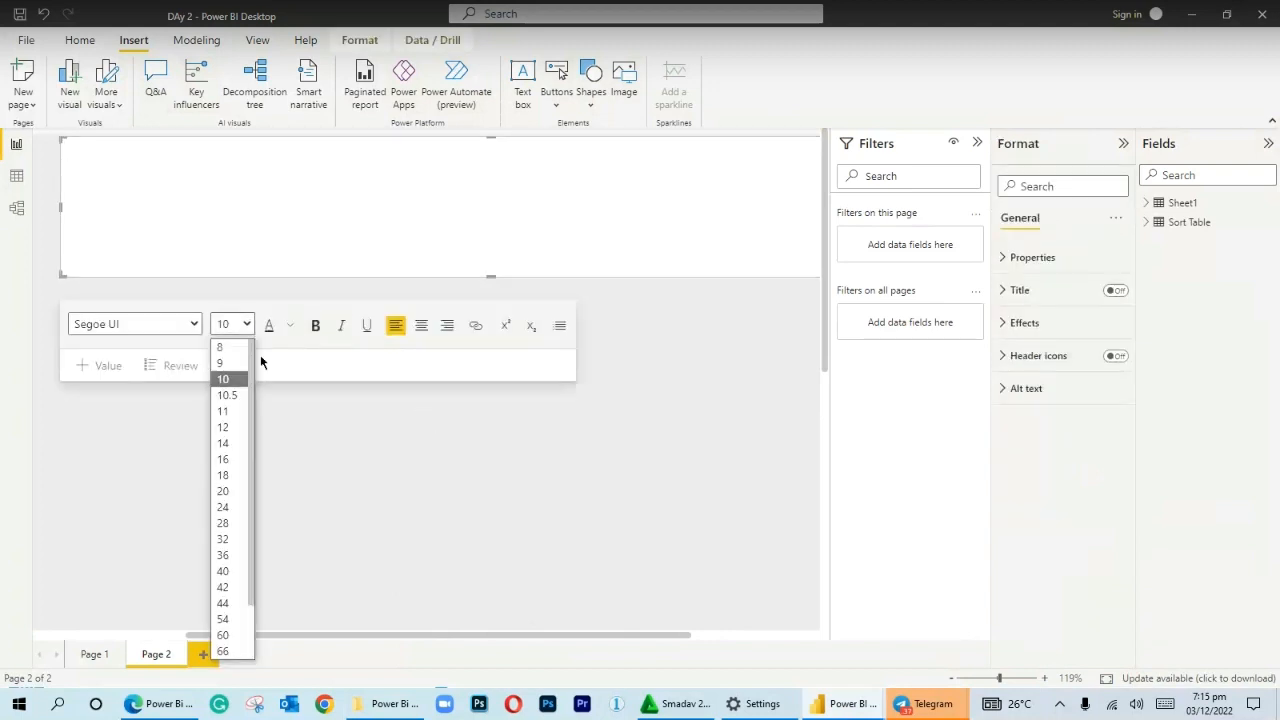
click(223, 523)
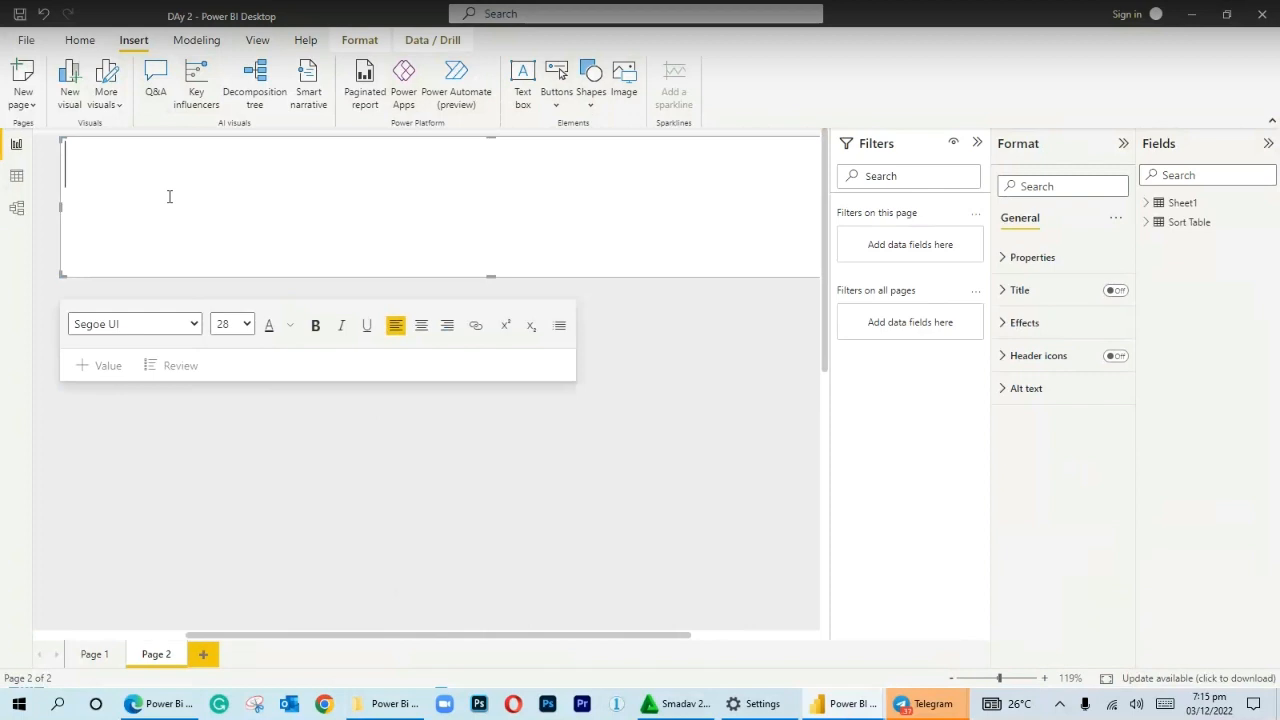
click(315, 325)
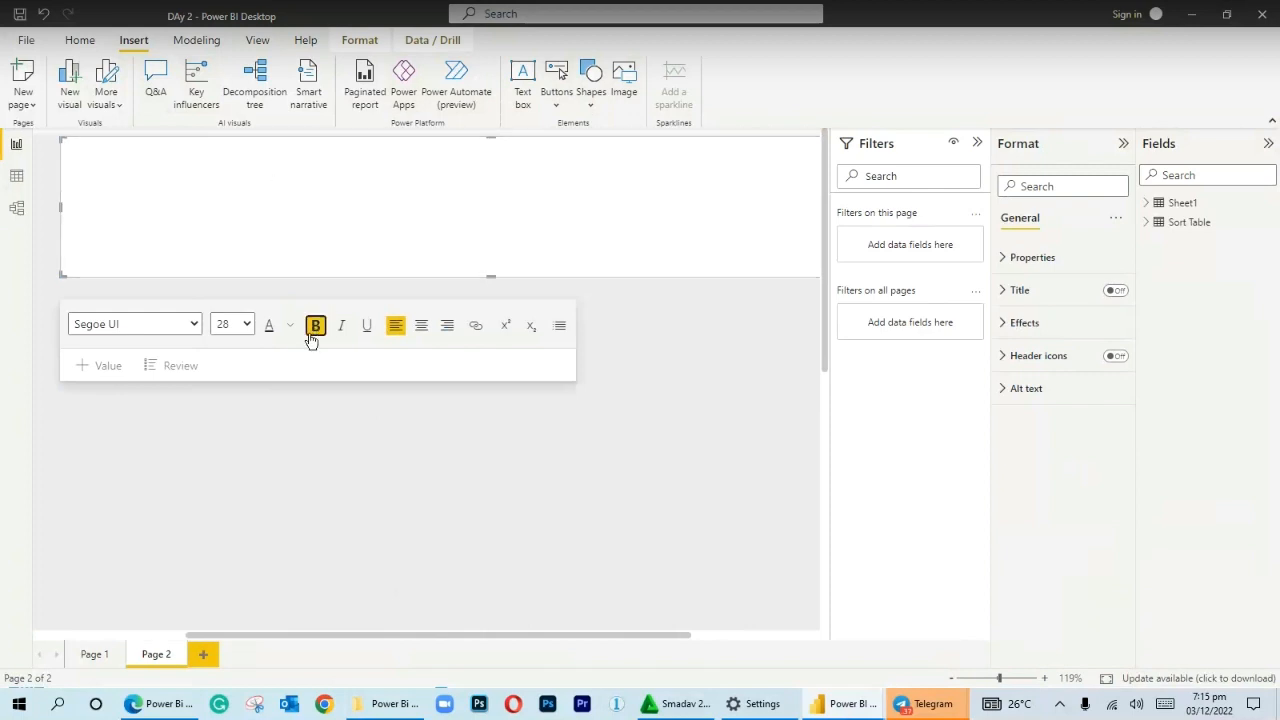
click(196, 330)
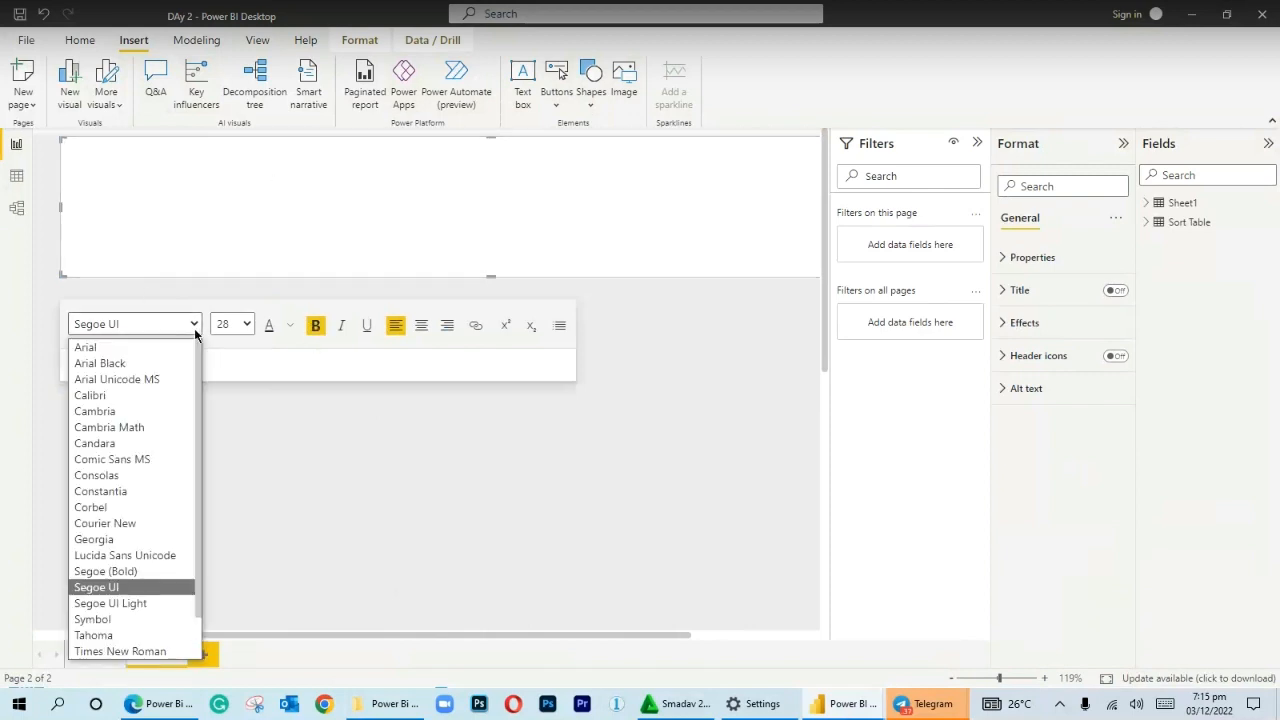
click(152, 360)
Enter the title "Okosun Manufacturing Company" in the text box at the top of the page.
text(O)
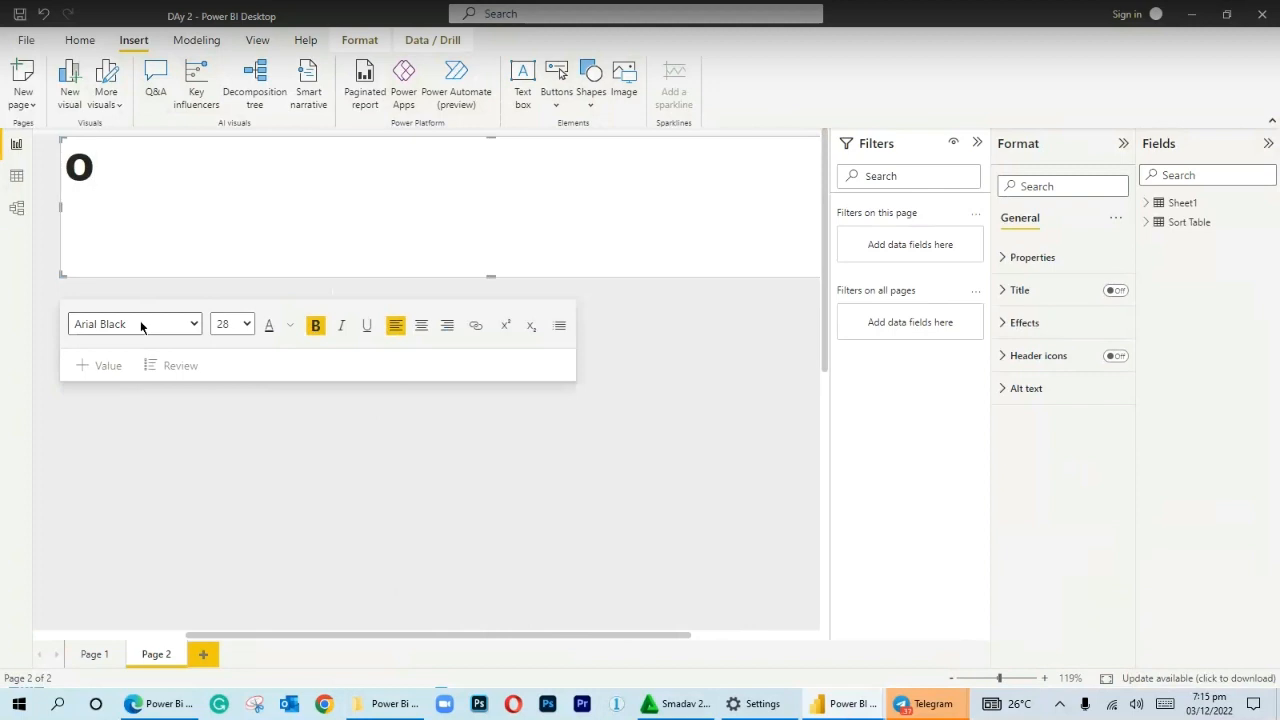
text(kosun )
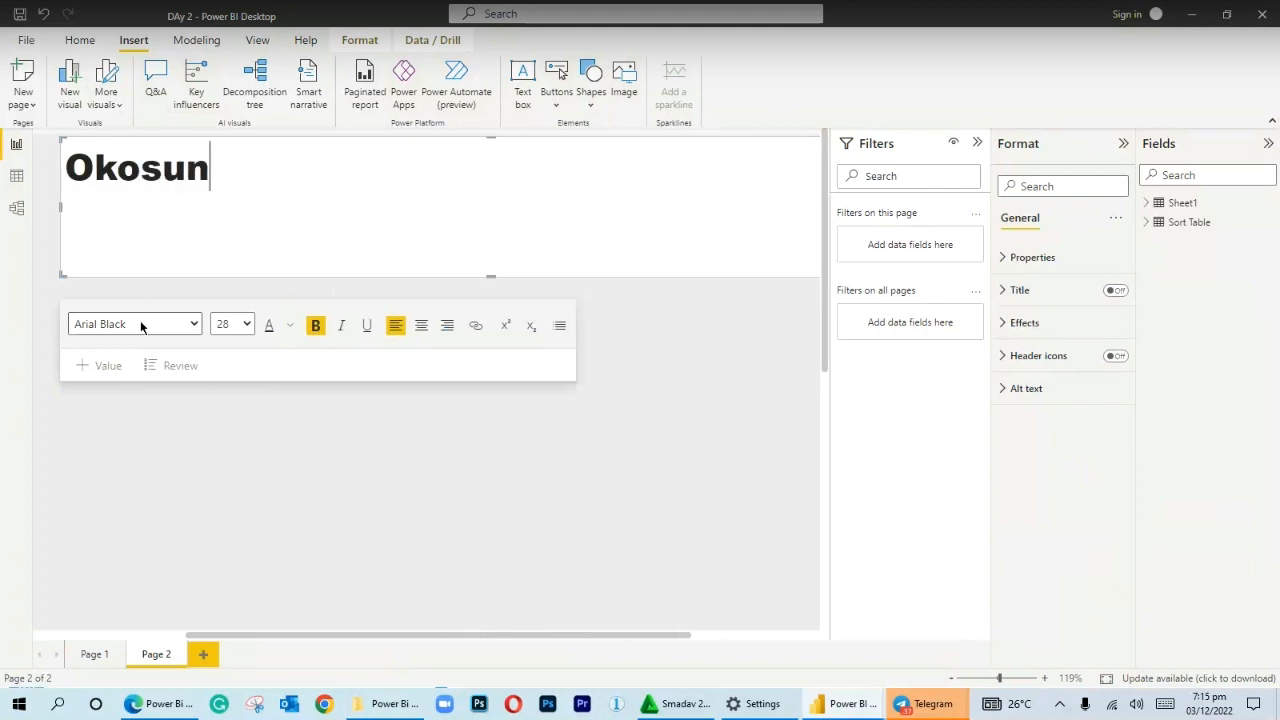
text(Manu)
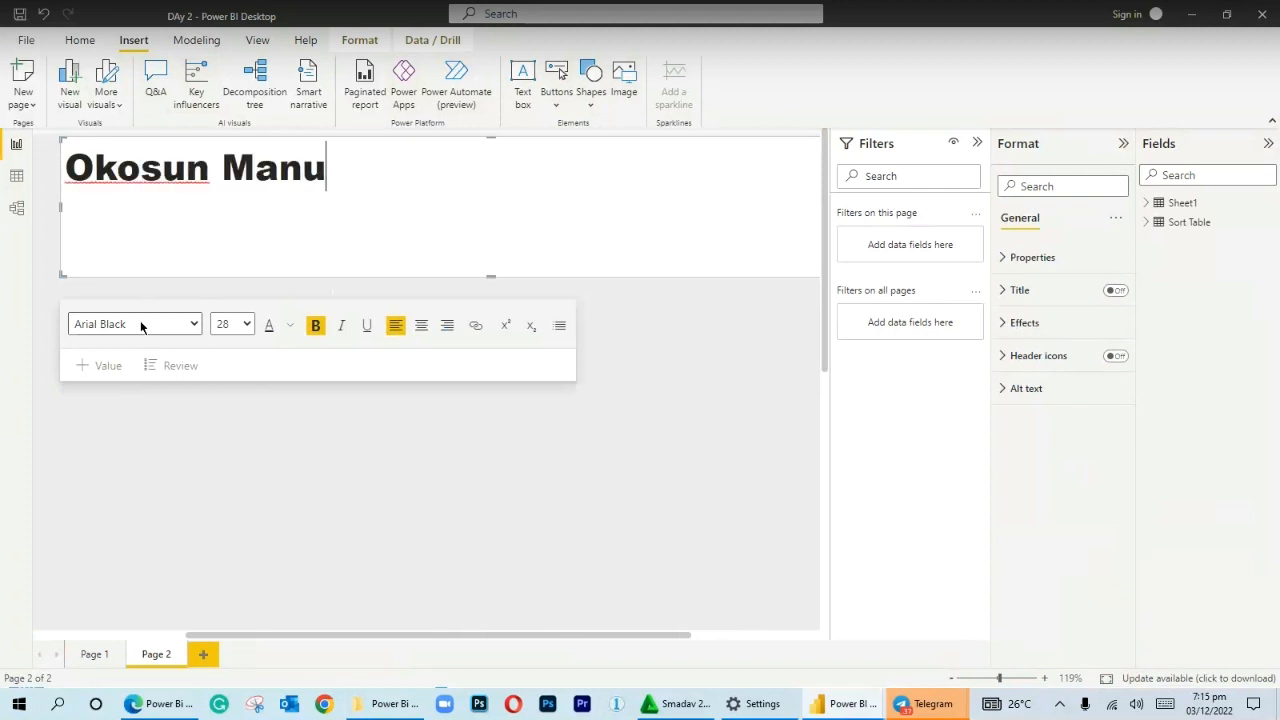
text(fact)
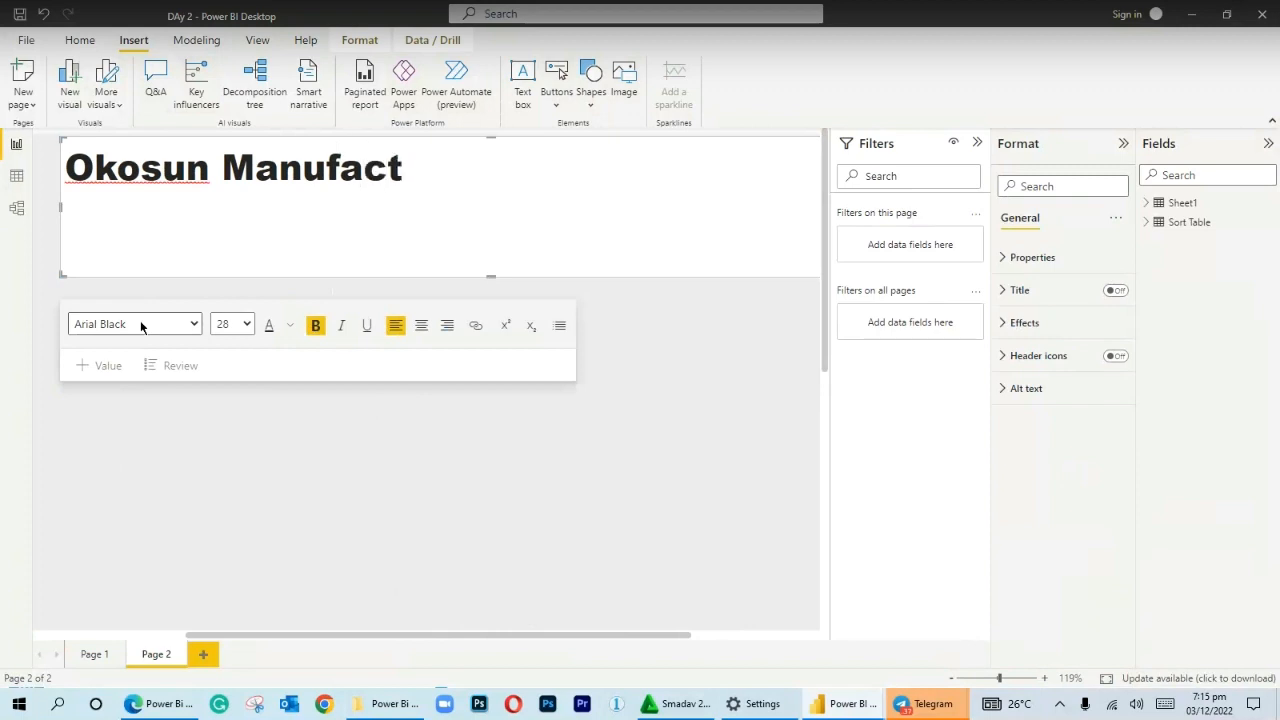
text(uring )
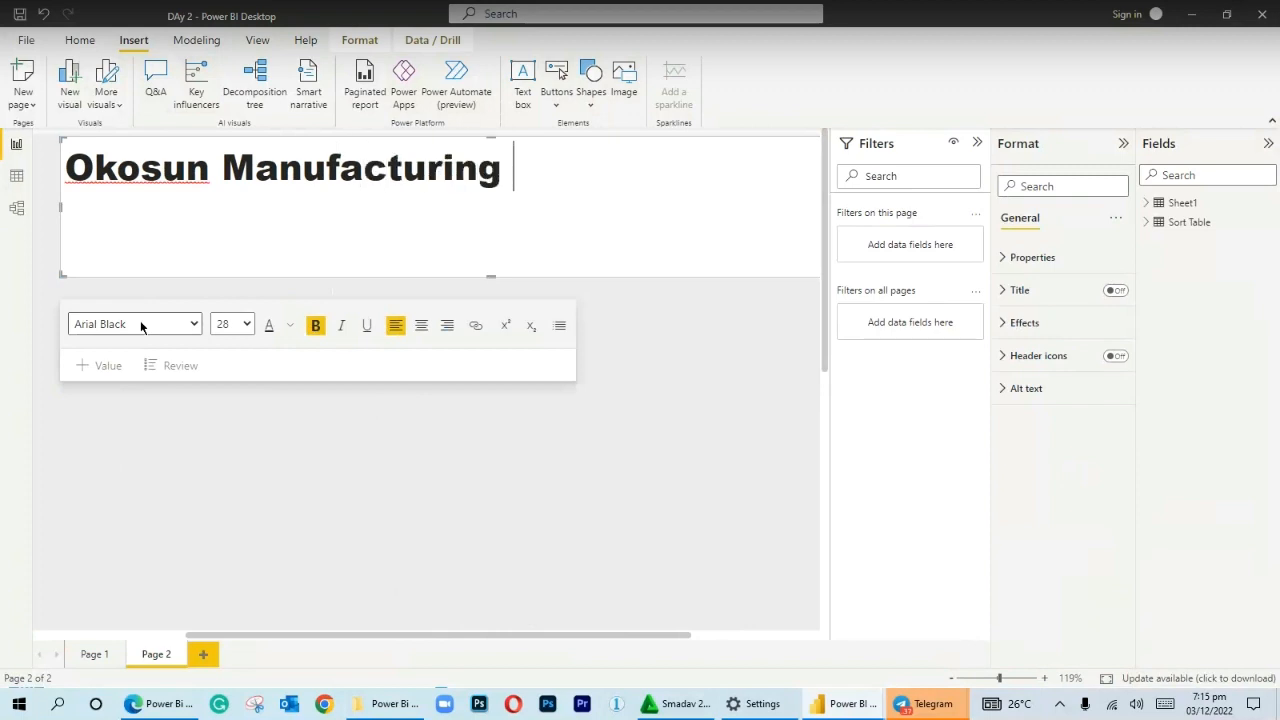
text(Com)
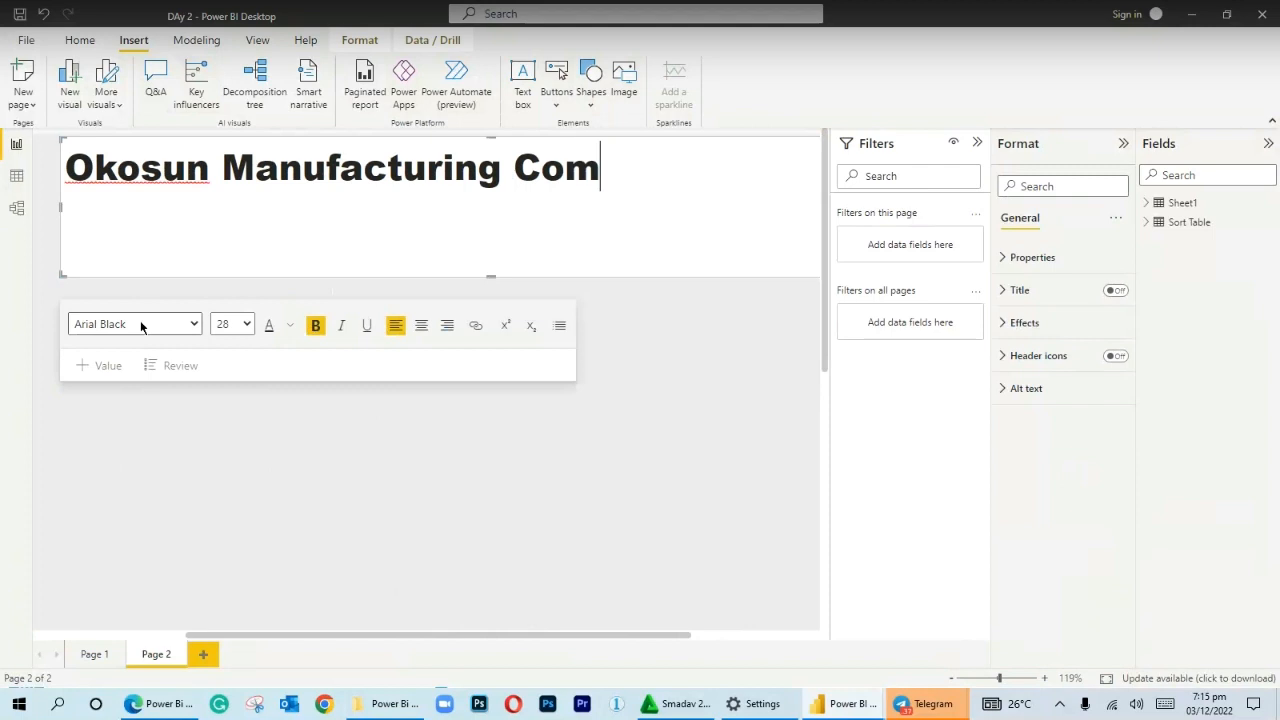
text(pany)
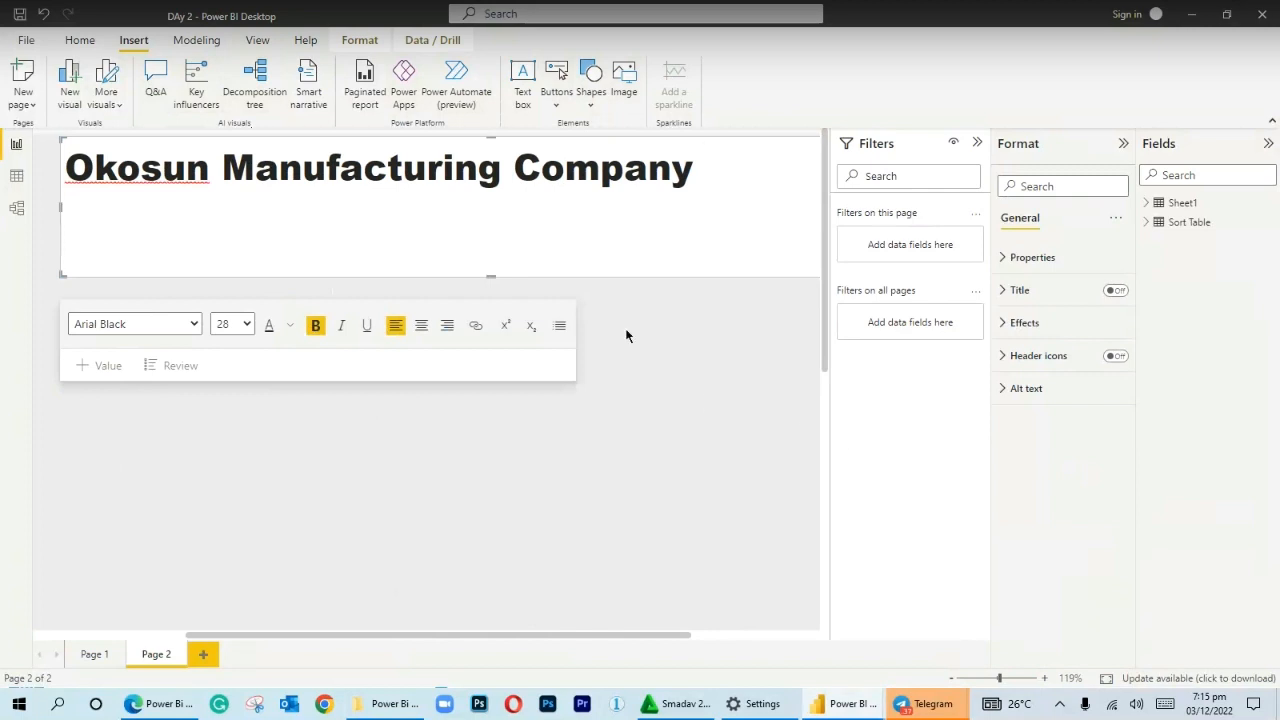
click(240, 325)
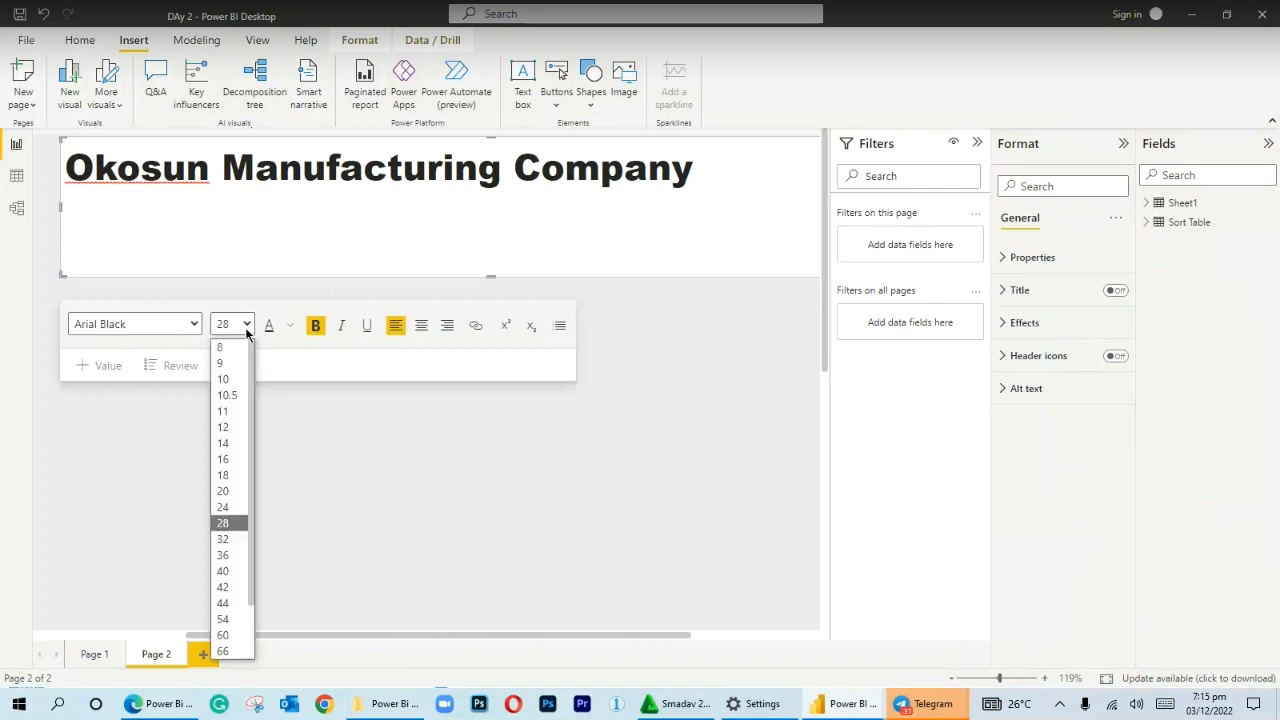
click(224, 491)
text(H)
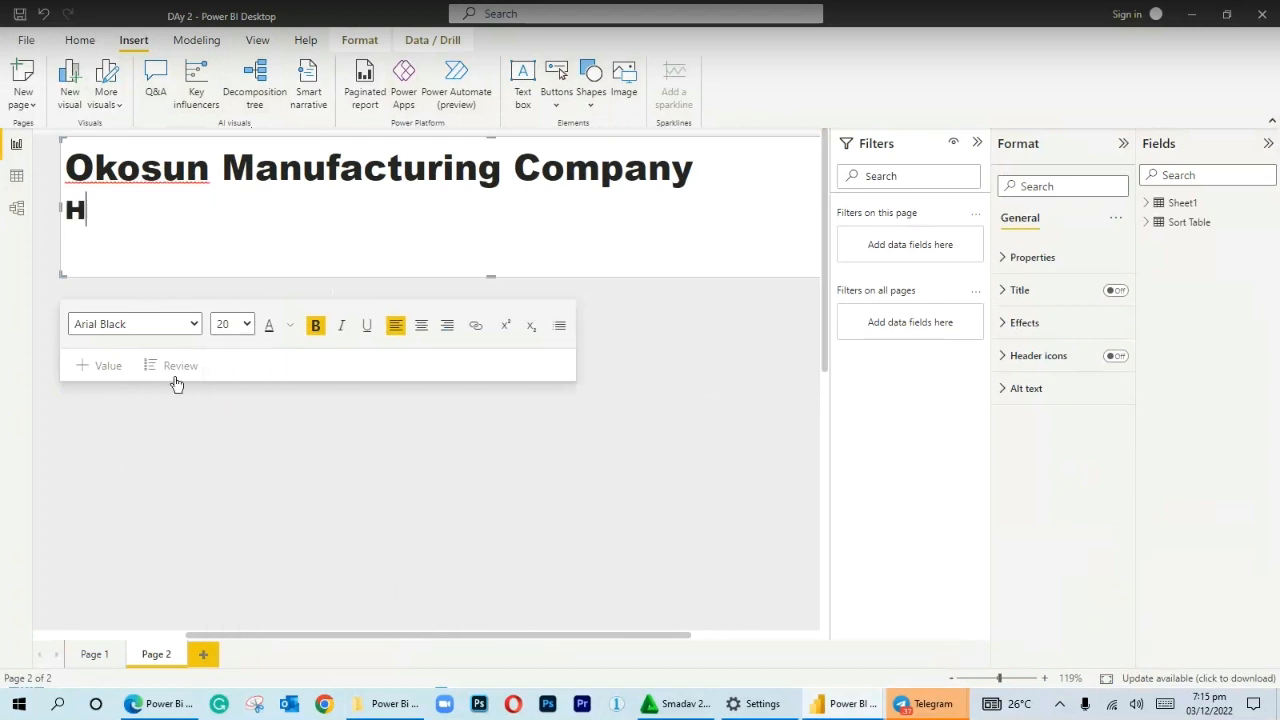
key(BackSpace)
key(BackSpace)
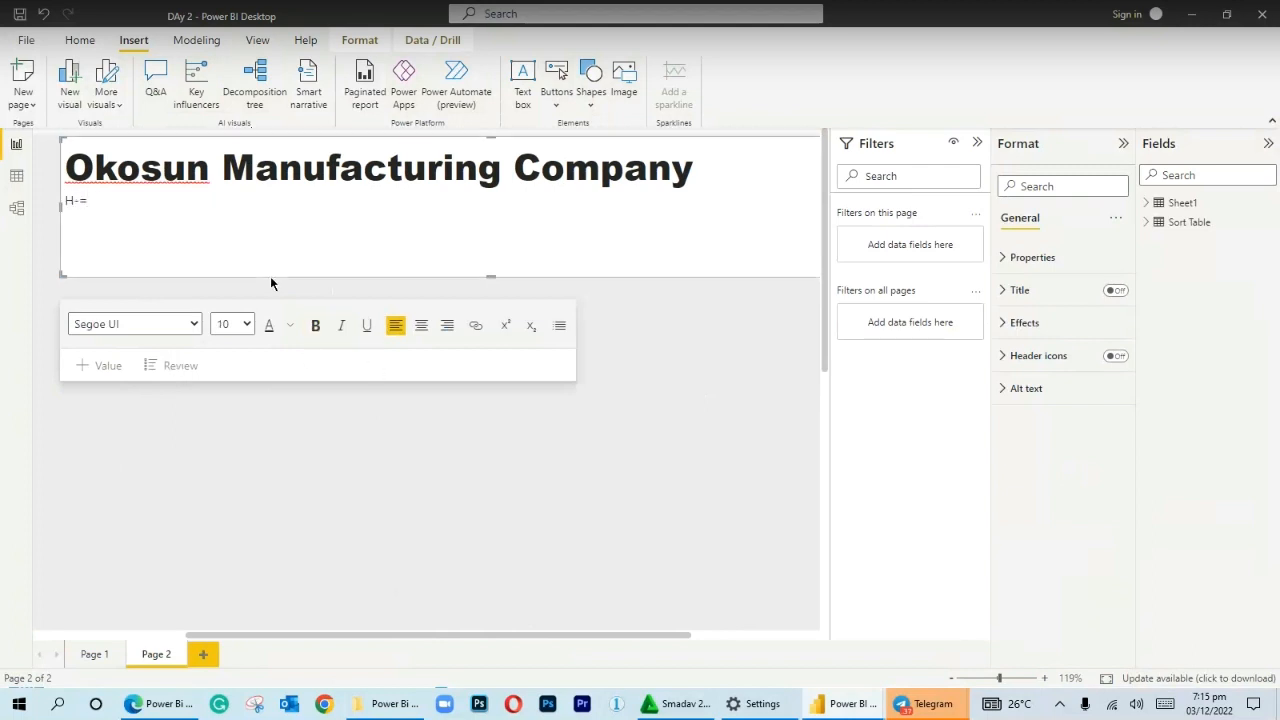
Add the subtitle "HR Data Dashboard" in Segoe UI size 20 on the line below the company name.
click(240, 324)
click(223, 491)
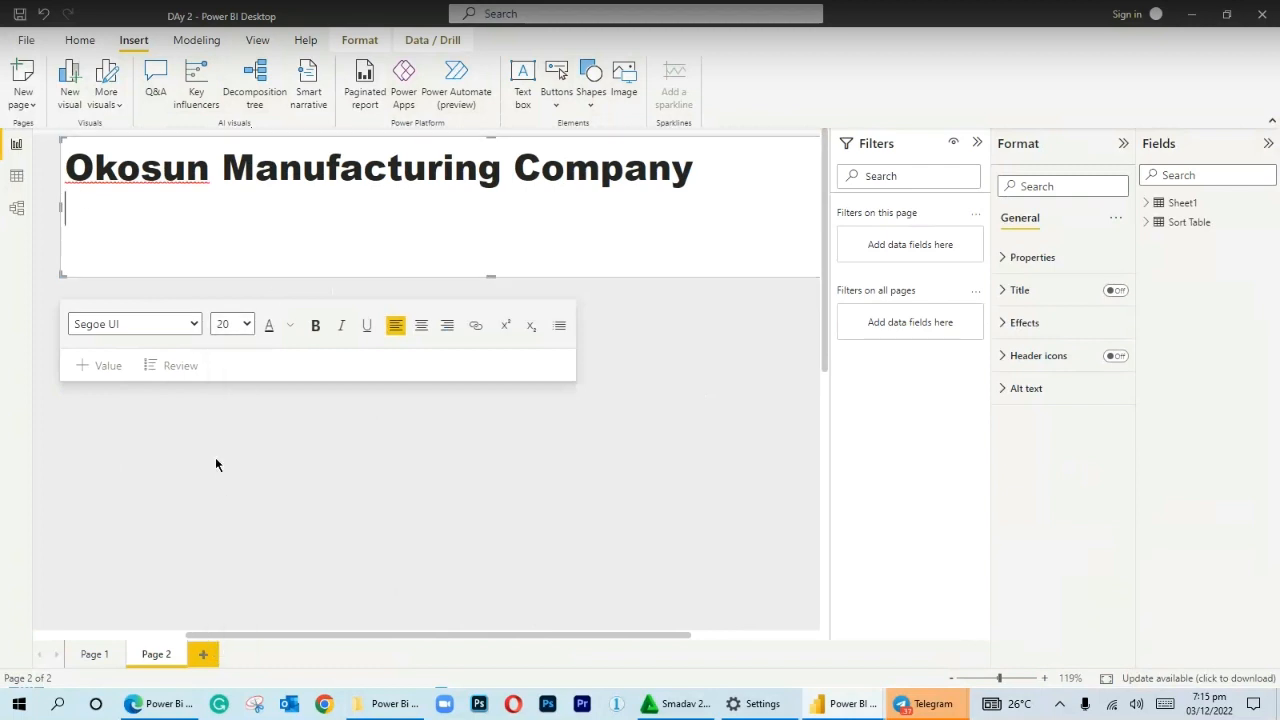
text(r ==)
key(BackSpace)
key(BackSpace)
key(BackSpace)
key(BackSpace)
text(R da==)
key(BackSpace)
key(BackSpace)
key(BackSpace)
key(BackSpace)
text(Da)
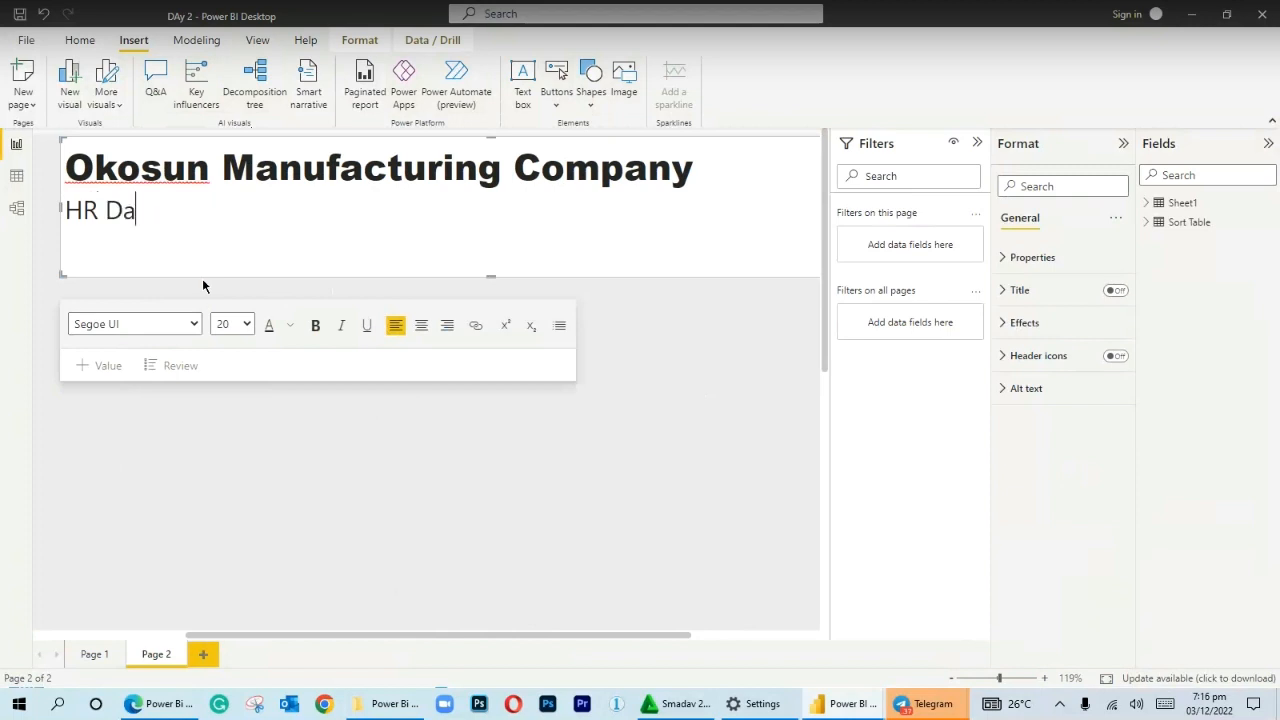
text(ta =)
key(BackSpace)
key(BackSpace)
text(Dash)
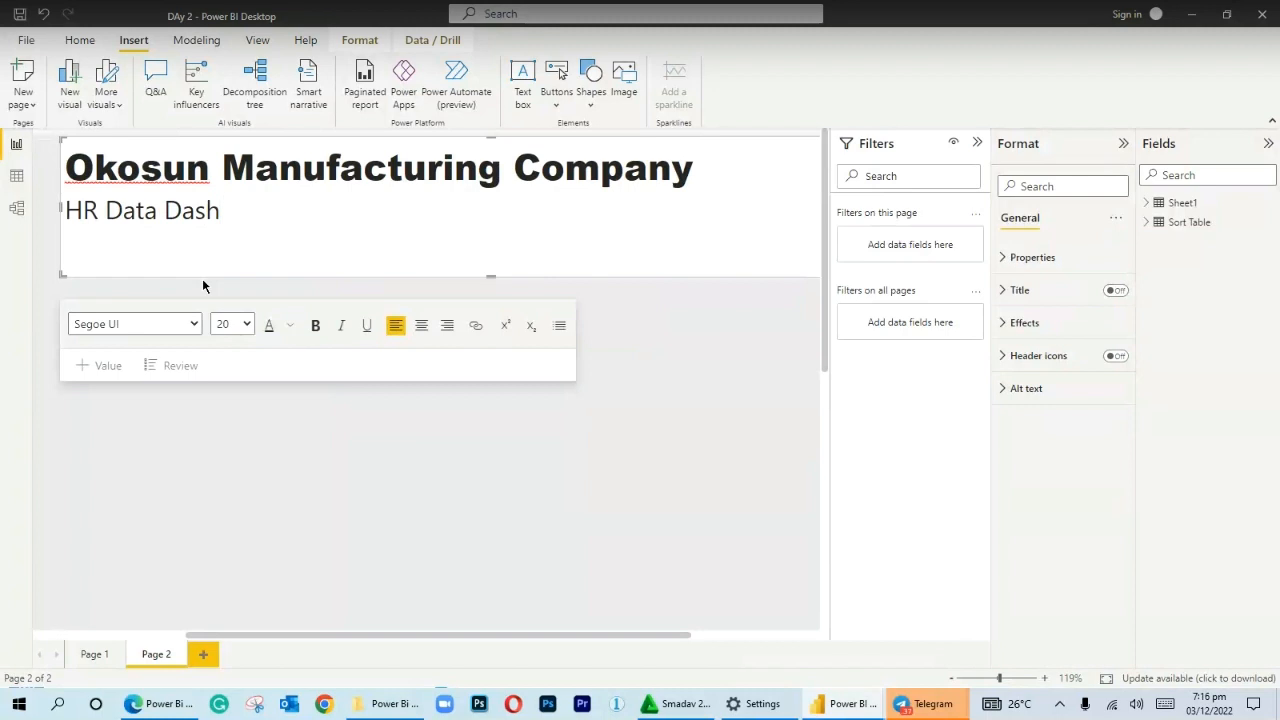
text(board)
click(403, 453)
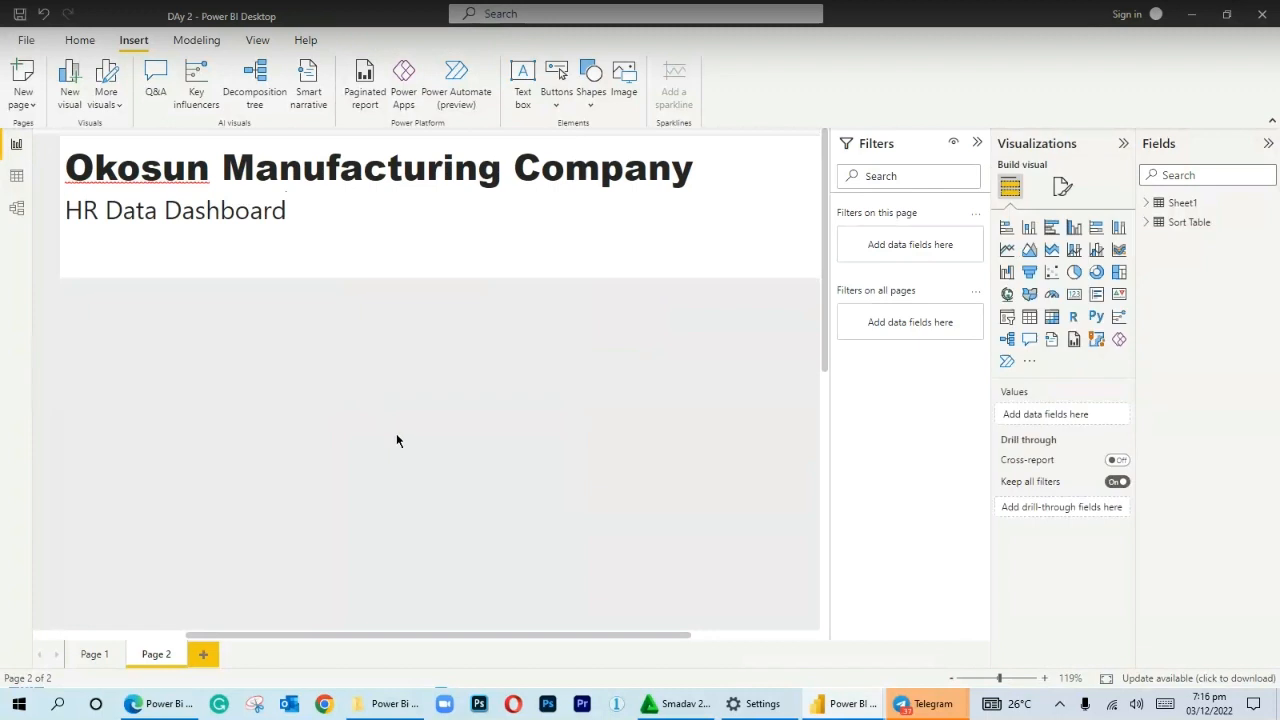
Shorten the title banner to fit its two text lines and extend its left edge outward, leaving space for a logo beside it.
click(382, 250)
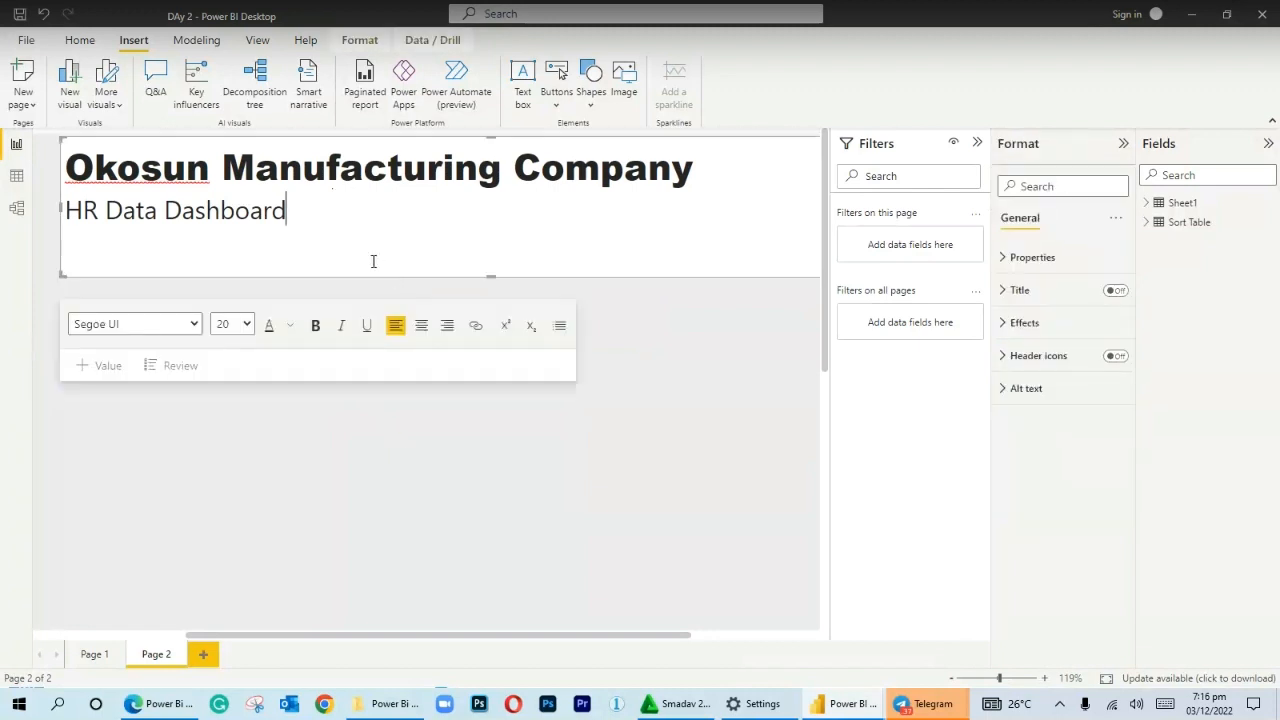
drag(493, 277, 491, 258)
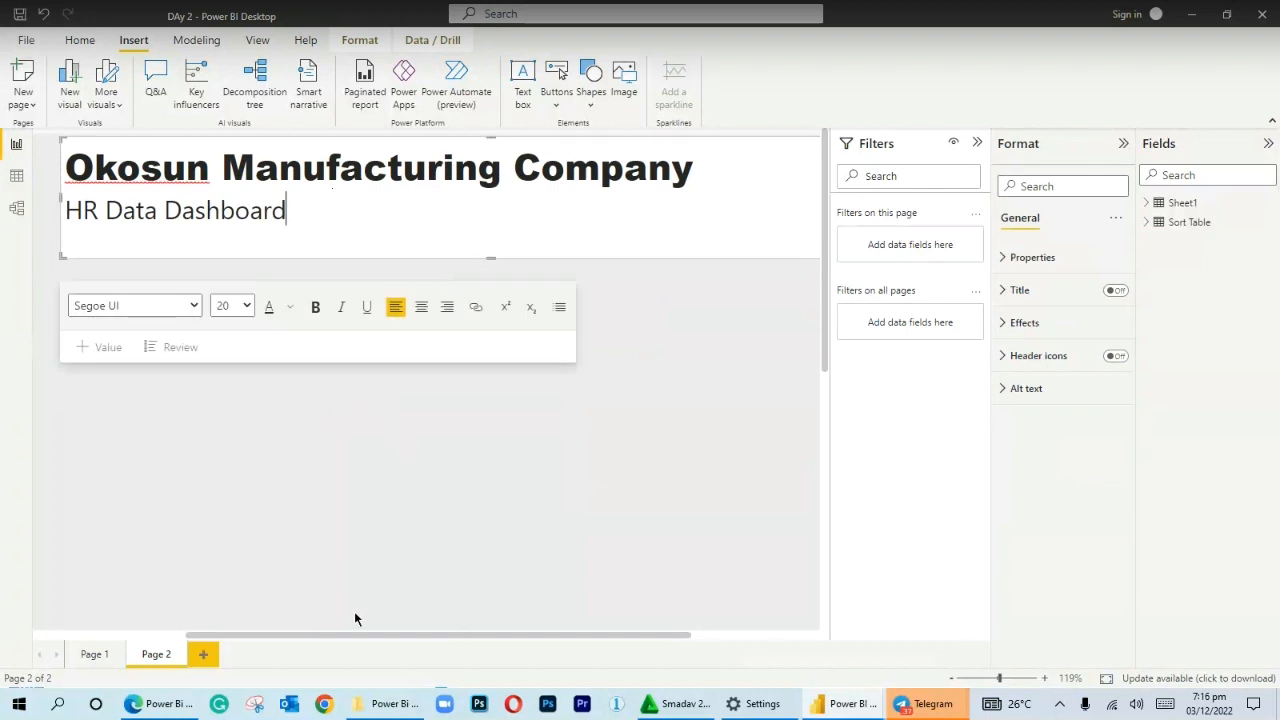
drag(326, 636, 147, 640)
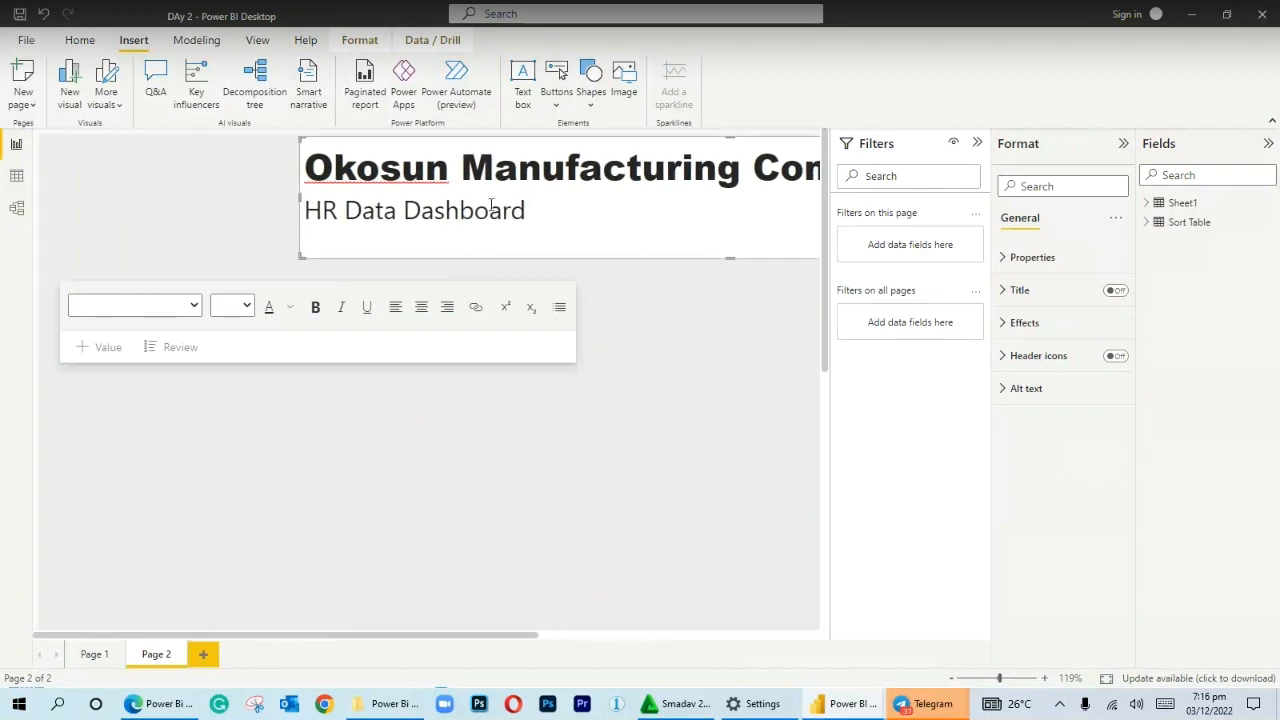
drag(298, 196, 190, 199)
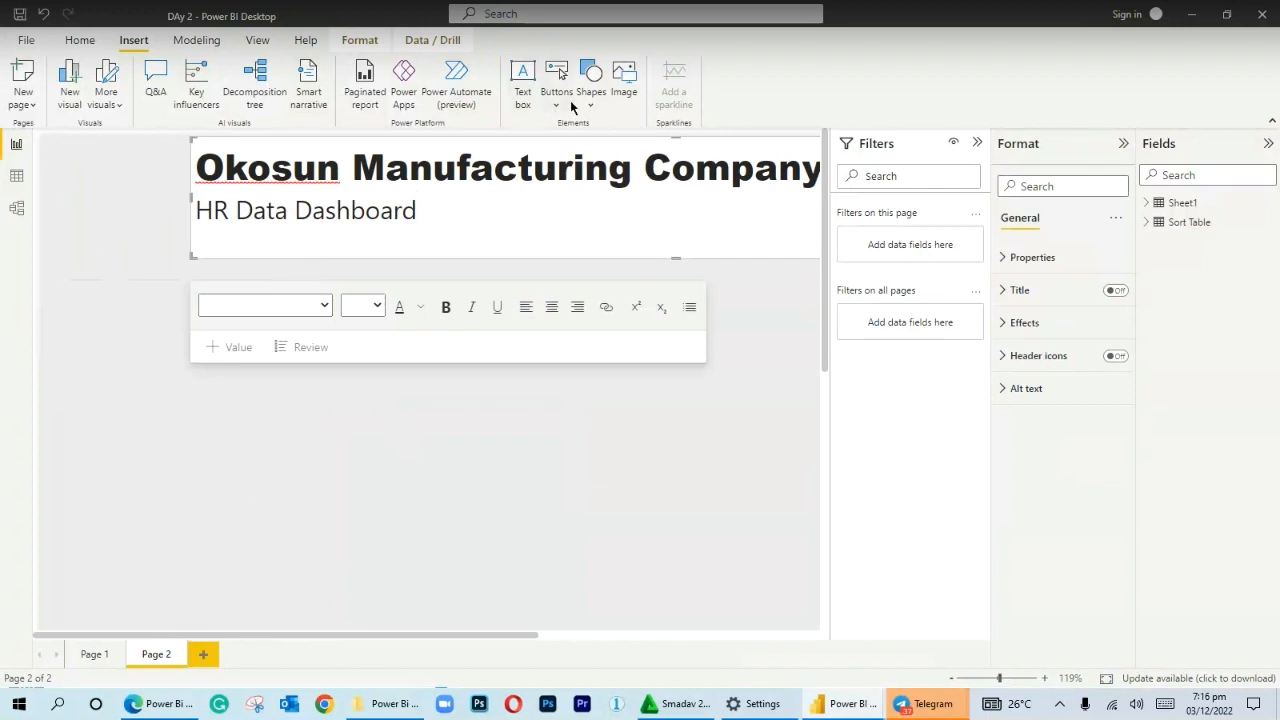
Start inserting an image and look through the Pictures folder and its subfolders for a suitable logo.
click(624, 84)
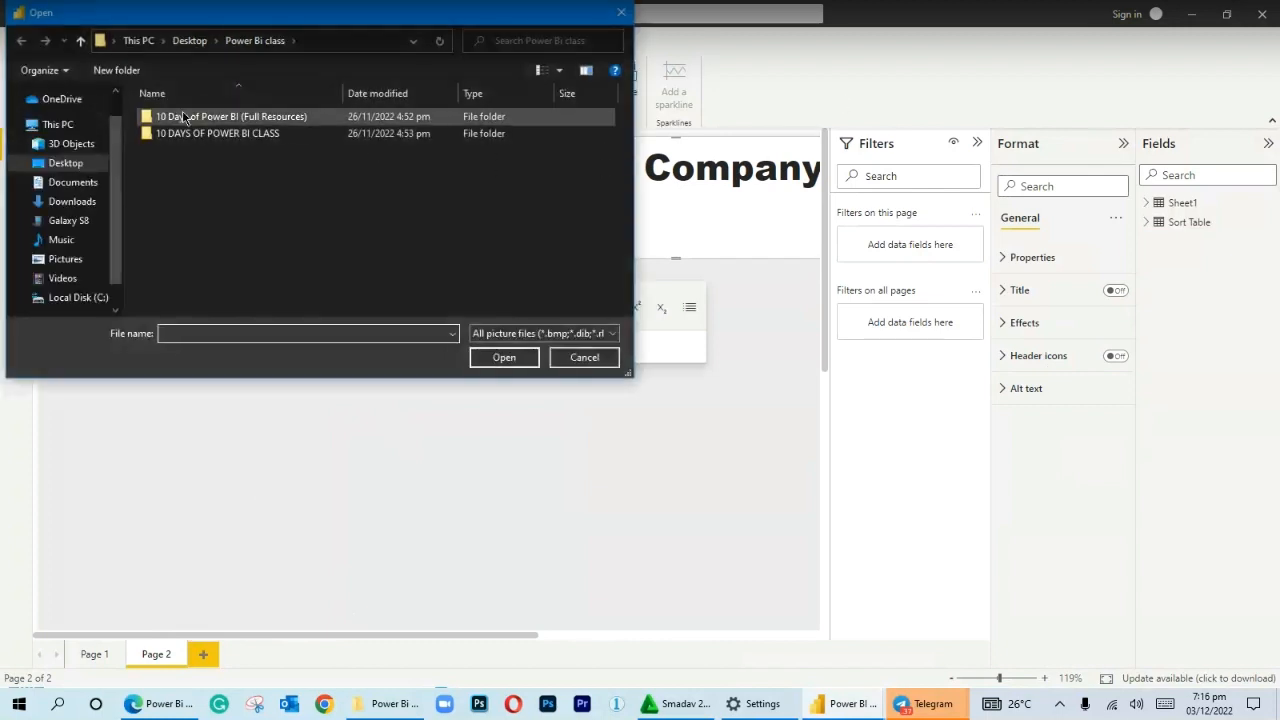
click(66, 259)
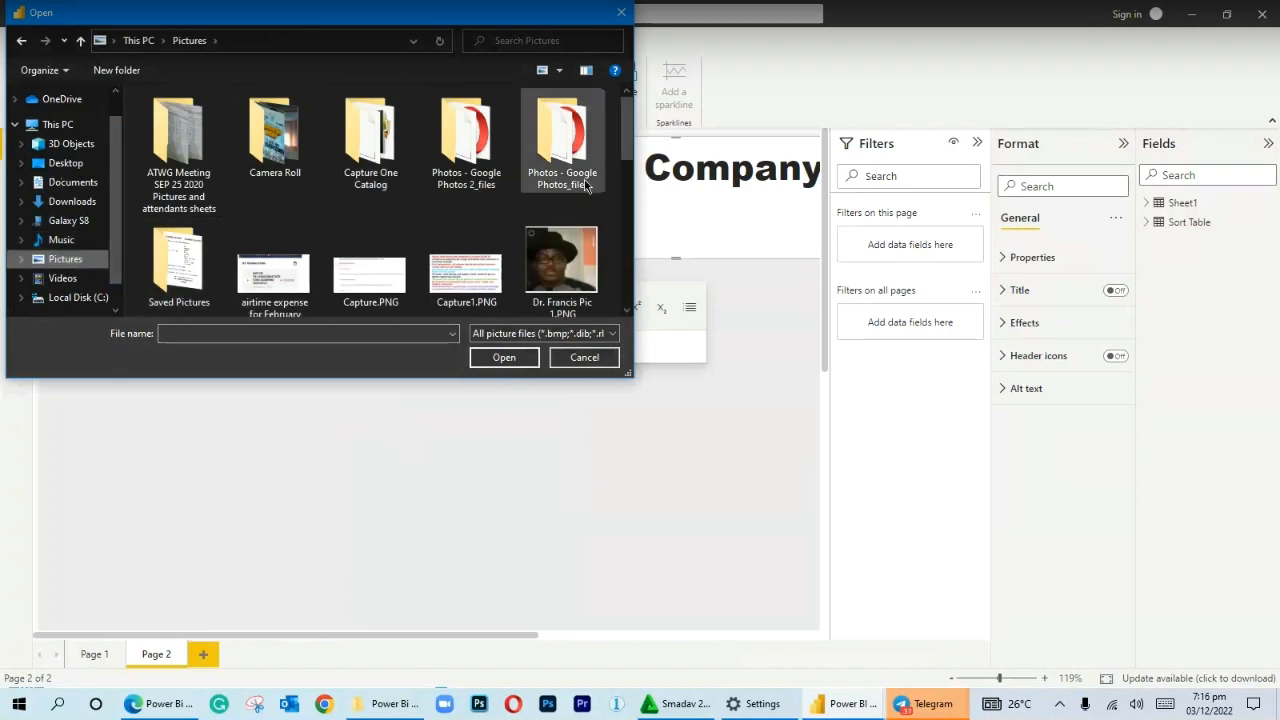
scroll(580, 240, down, 5)
scroll(580, 260, down, 3)
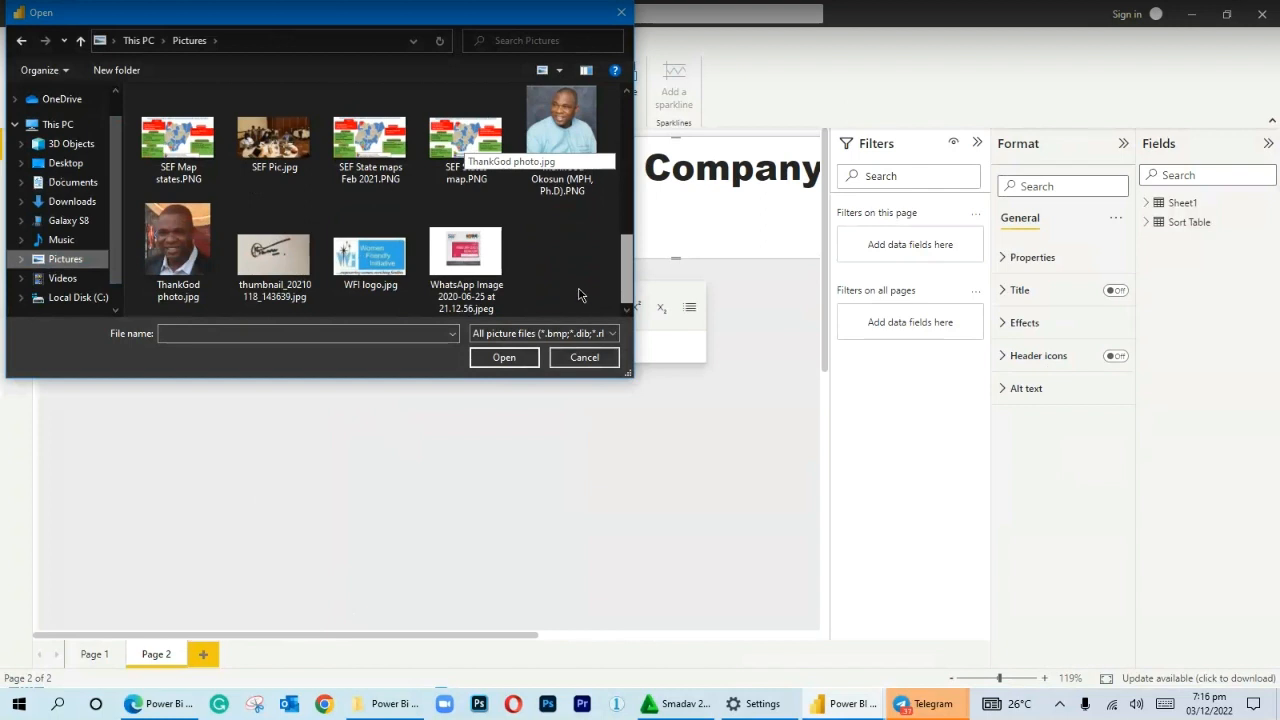
scroll(578, 294, up, 10)
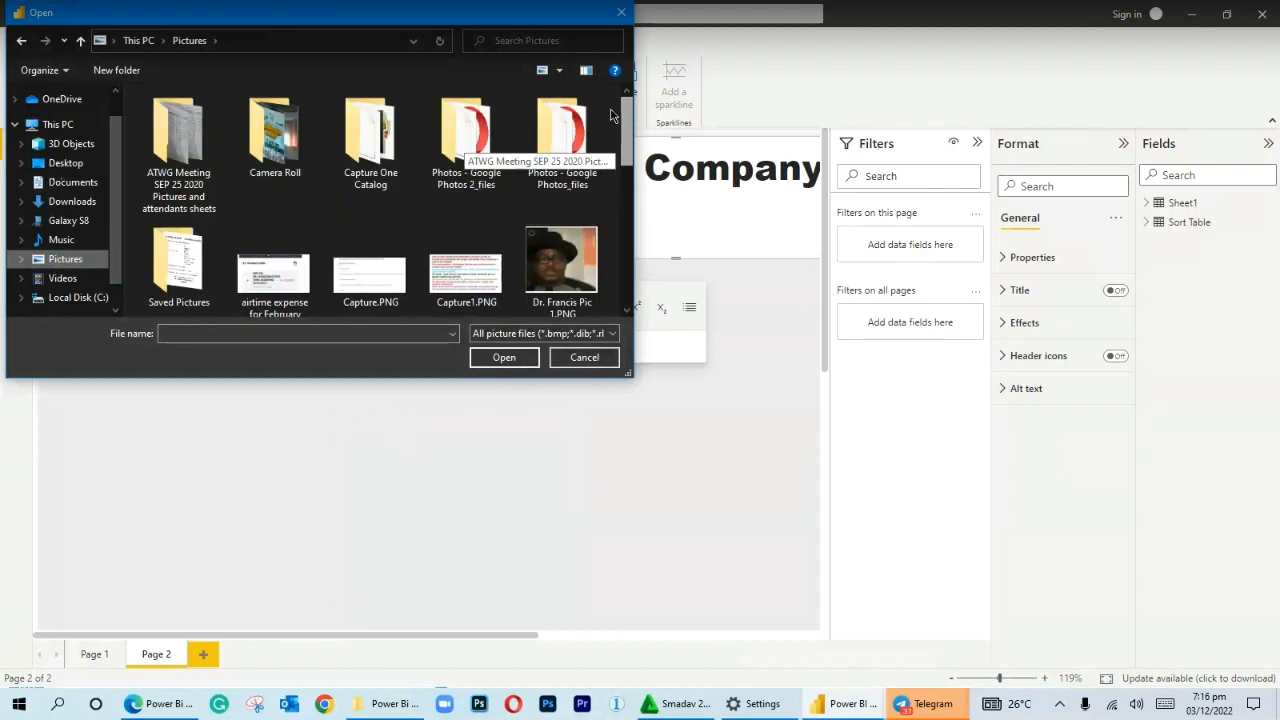
double_click(452, 132)
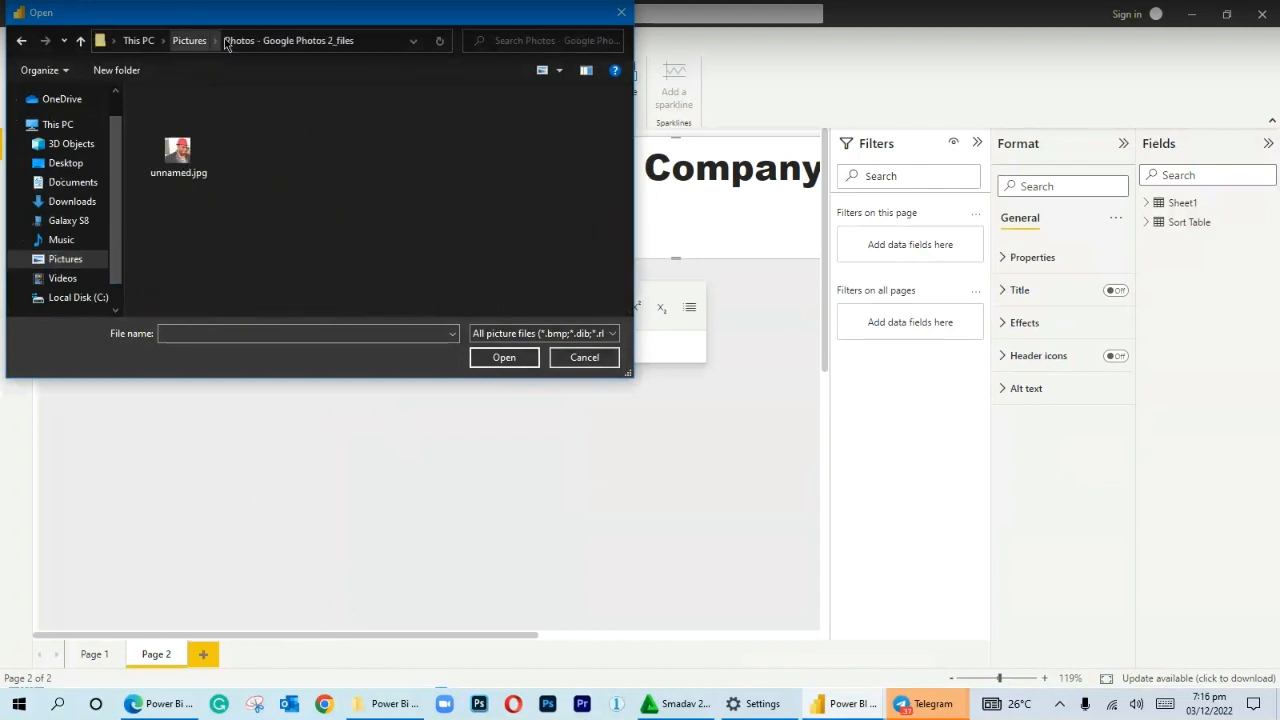
click(189, 41)
double_click(272, 148)
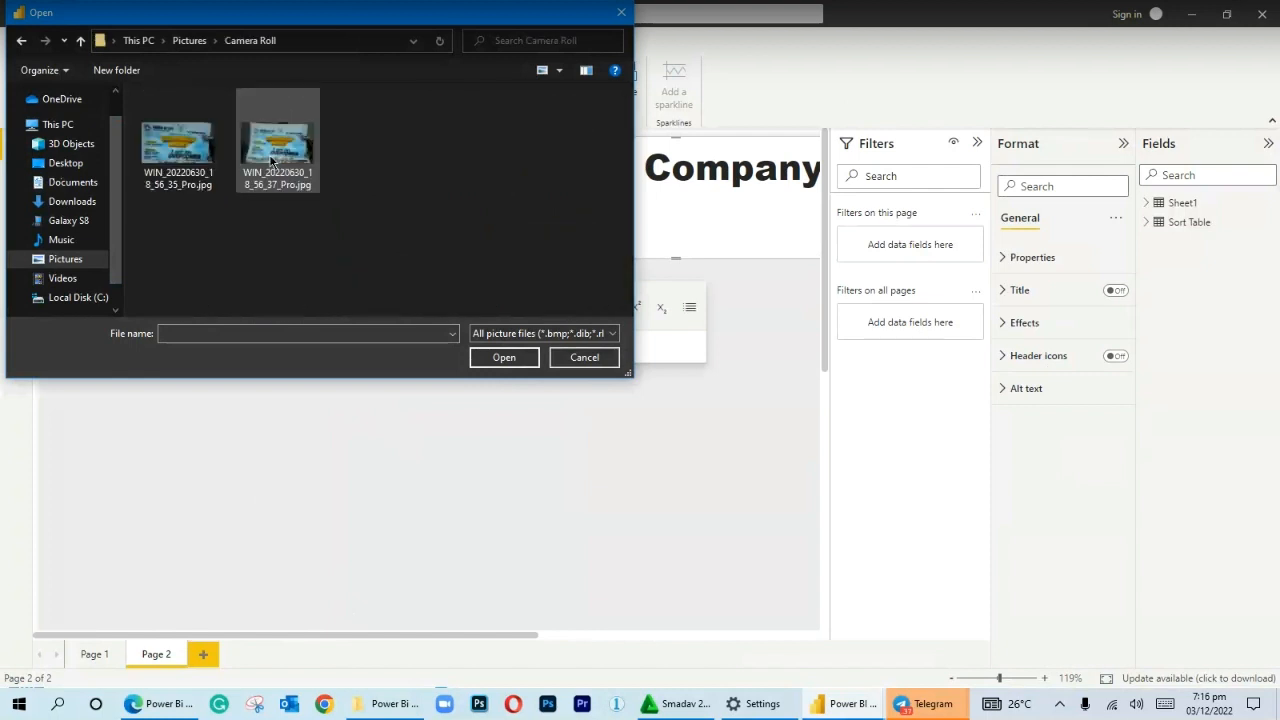
click(189, 41)
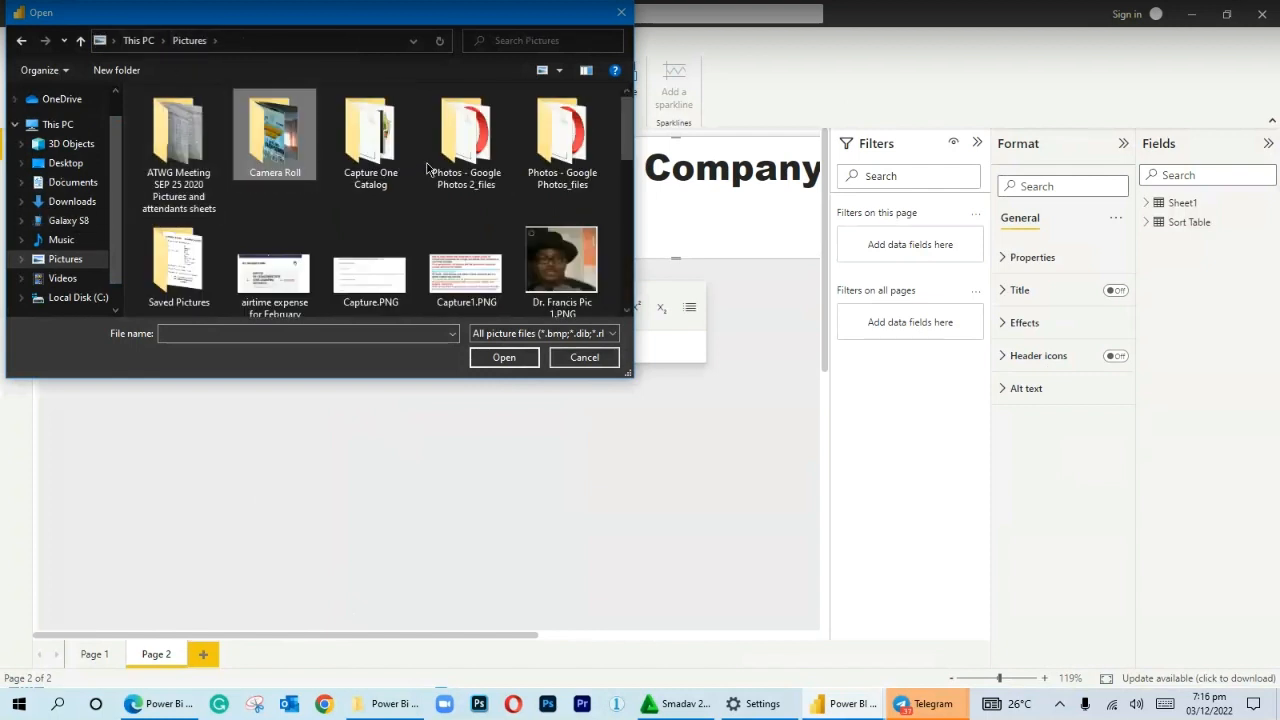
double_click(198, 172)
scroll(199, 177, down, 1)
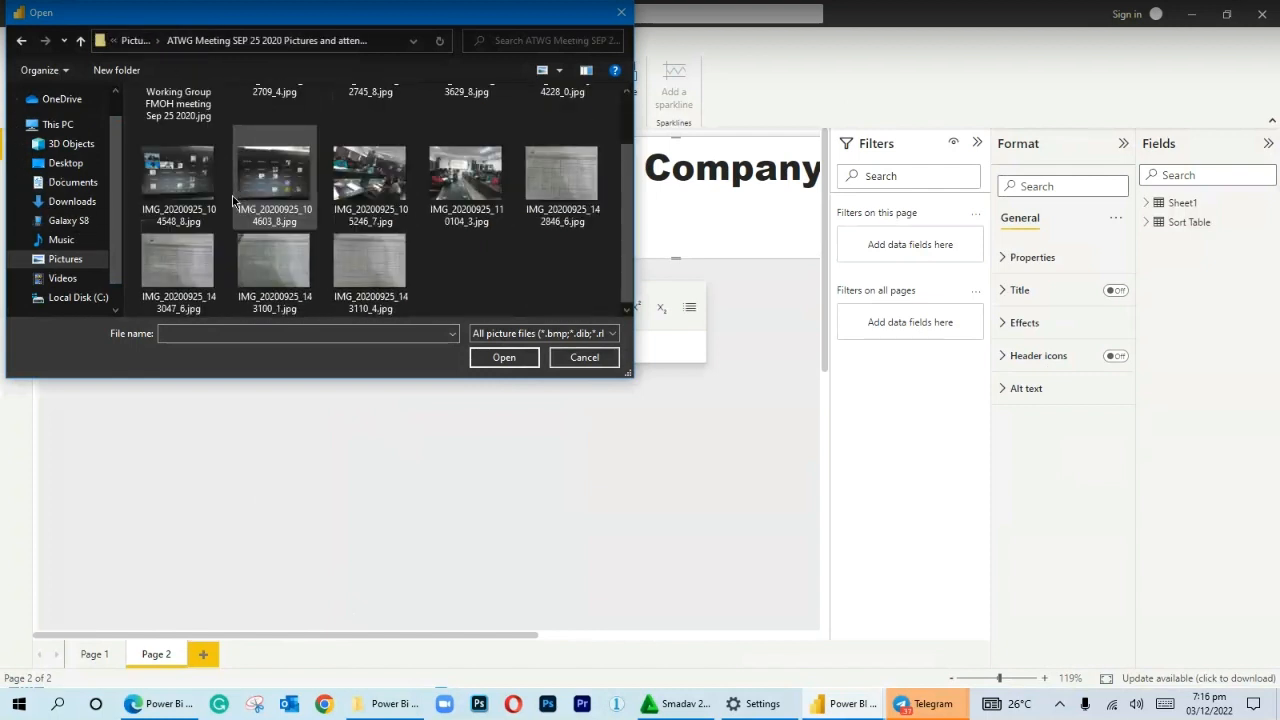
Insert the gold oval frame JPG picture from the Desktop folder onto the page.
click(90, 188)
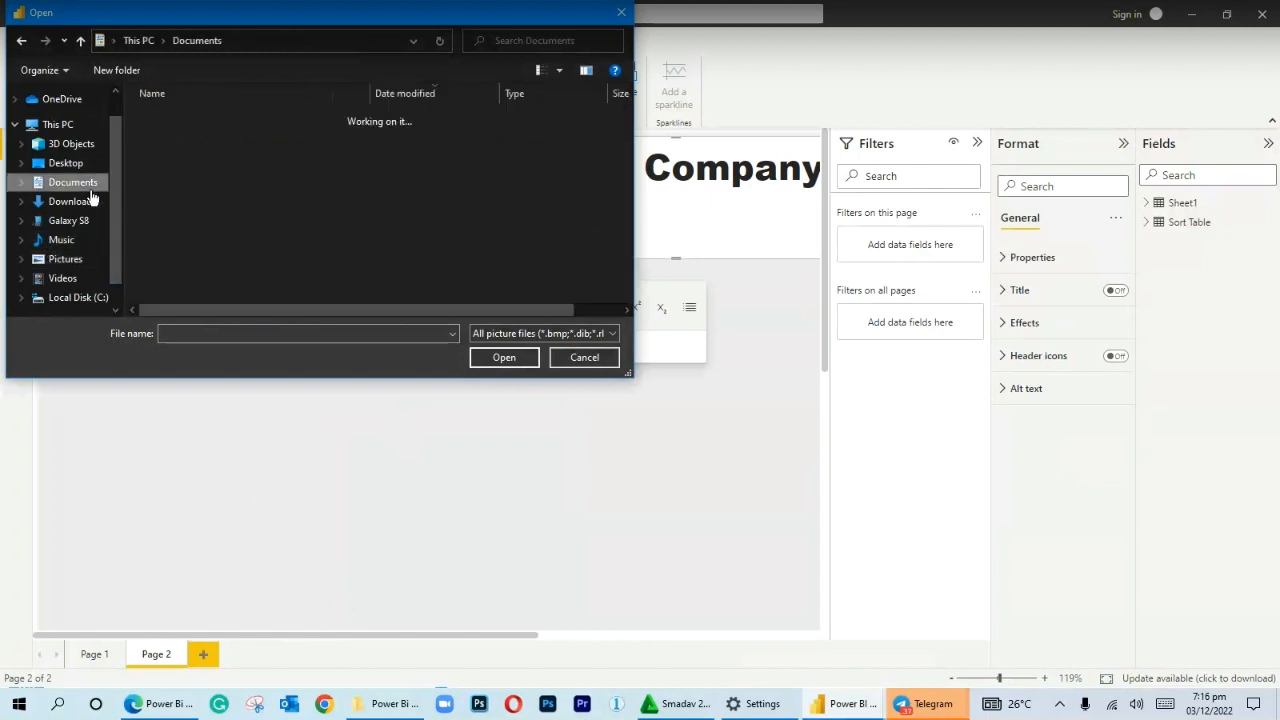
click(88, 160)
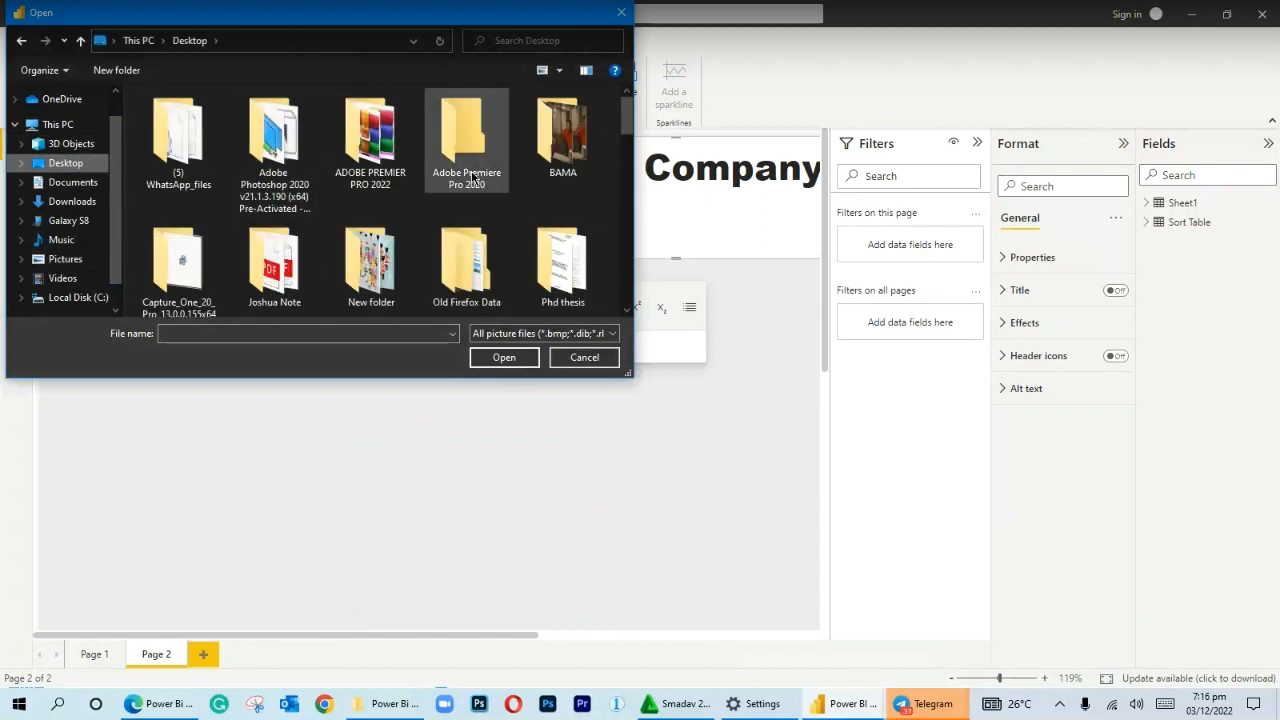
scroll(484, 170, down, 5)
scroll(479, 180, down, 8)
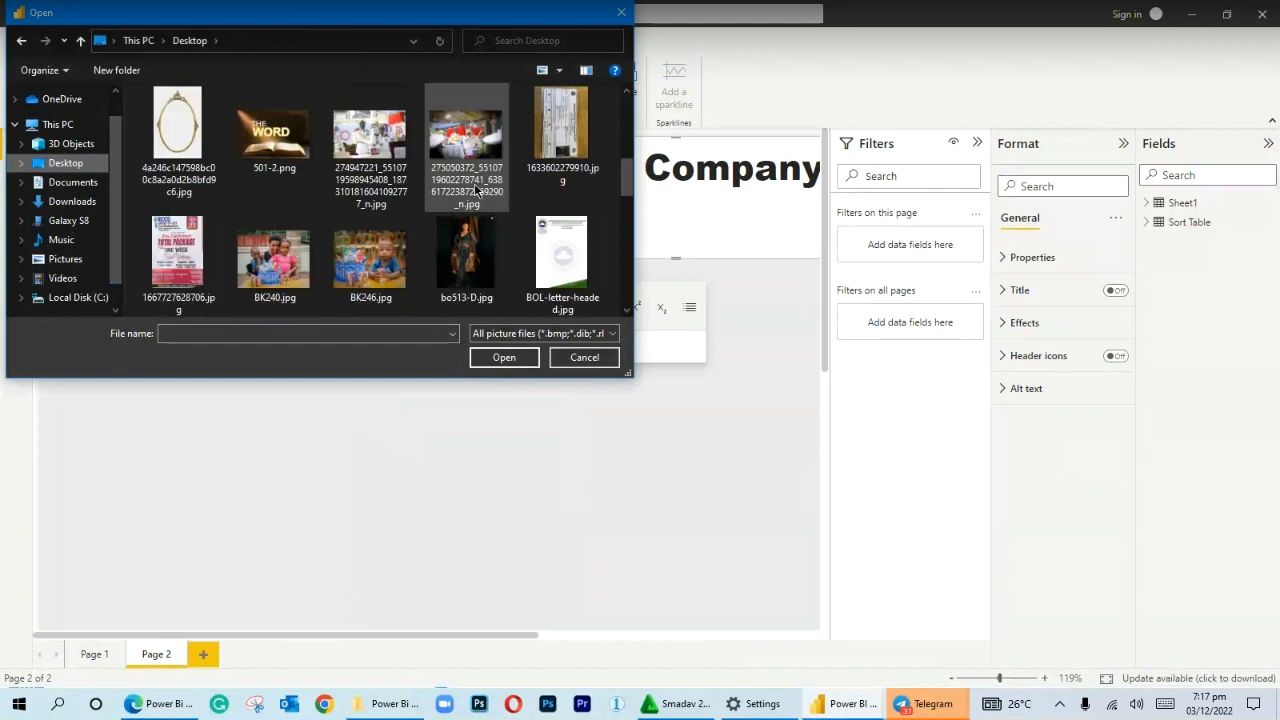
scroll(422, 204, up, 5)
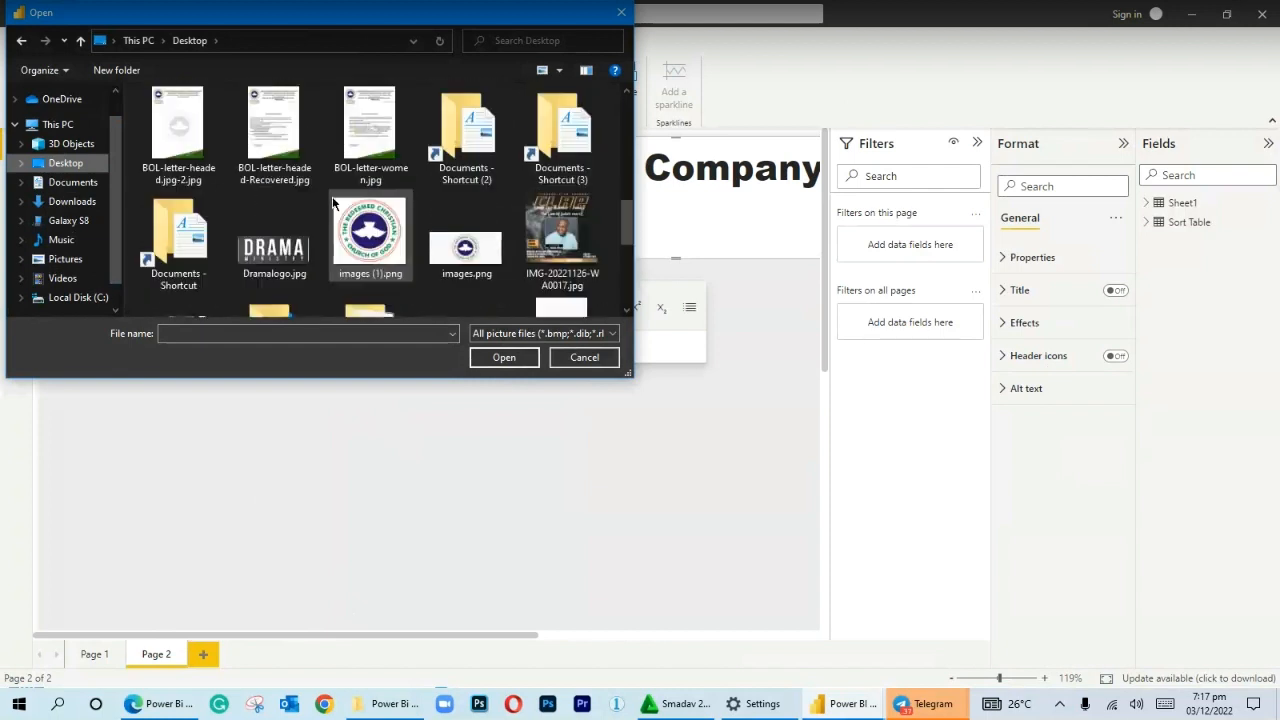
scroll(300, 204, down, 3)
scroll(294, 204, down, 2)
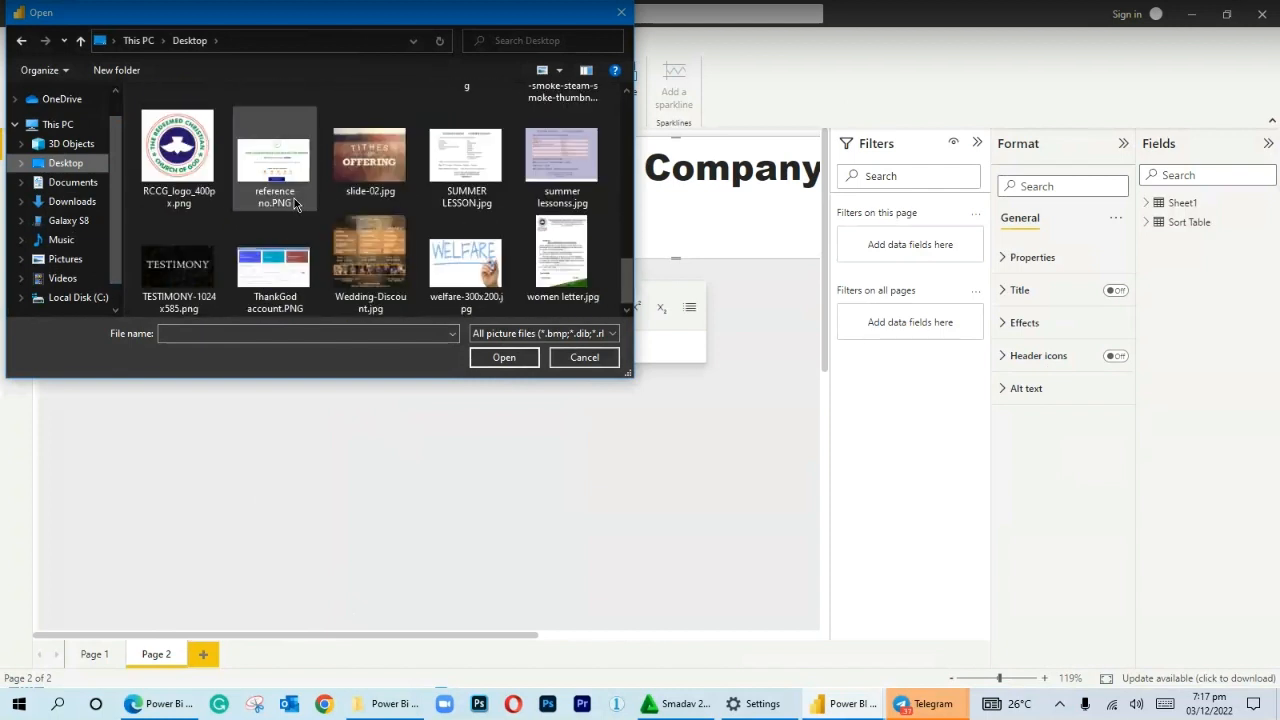
scroll(430, 204, up, 6)
scroll(465, 205, up, 6)
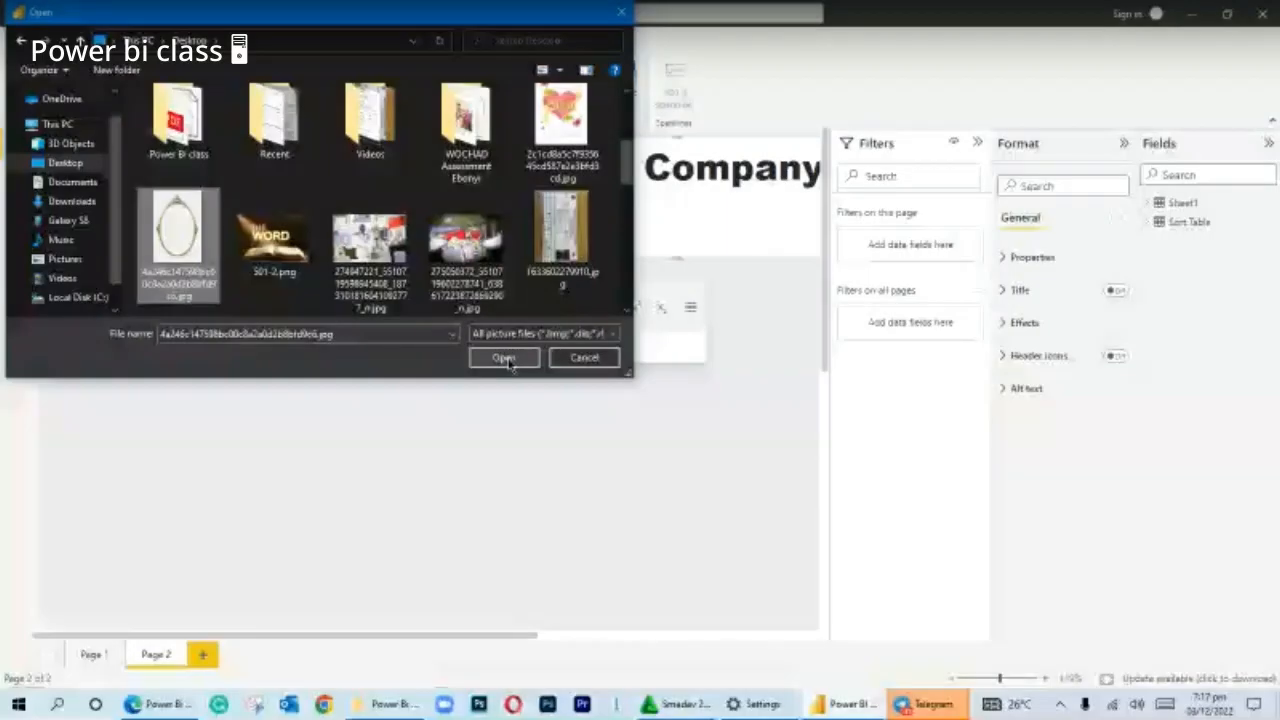
click(503, 357)
Shrink the oval frame image and place it in the page's top-left corner, matching the title banner's height.
drag(330, 629, 190, 354)
drag(330, 274, 192, 248)
drag(131, 279, 131, 171)
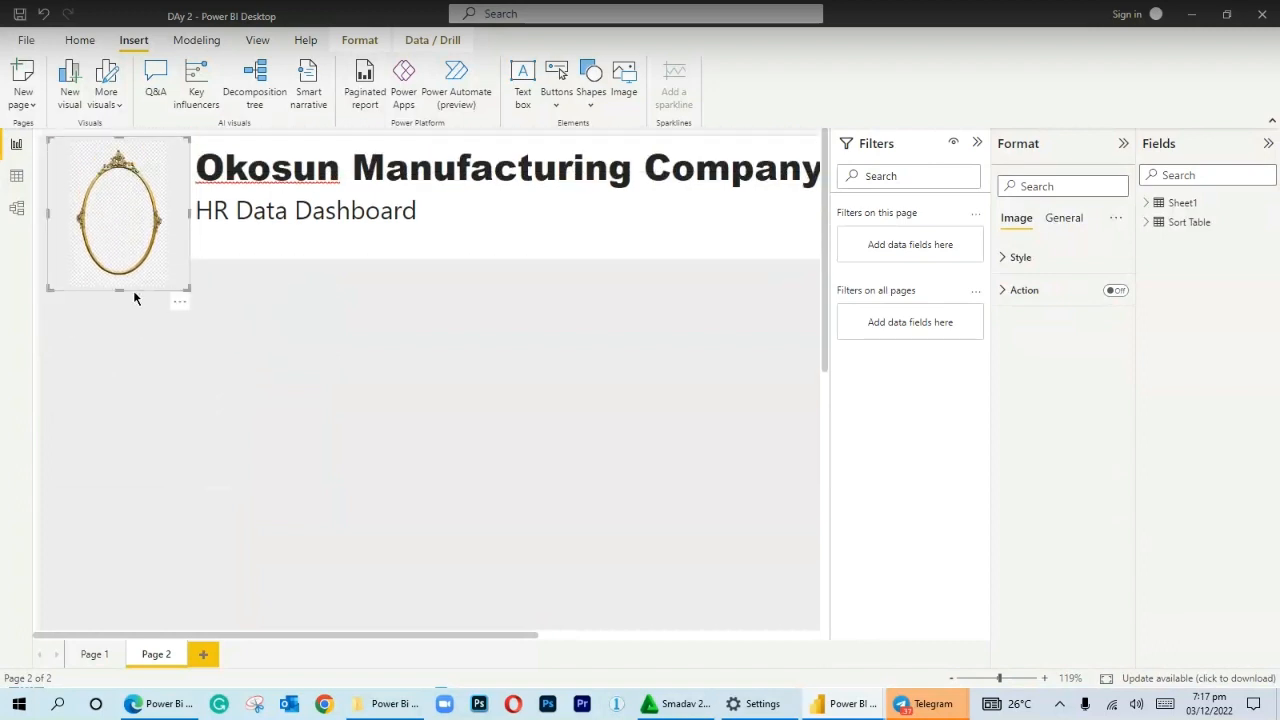
drag(118, 291, 120, 259)
click(222, 291)
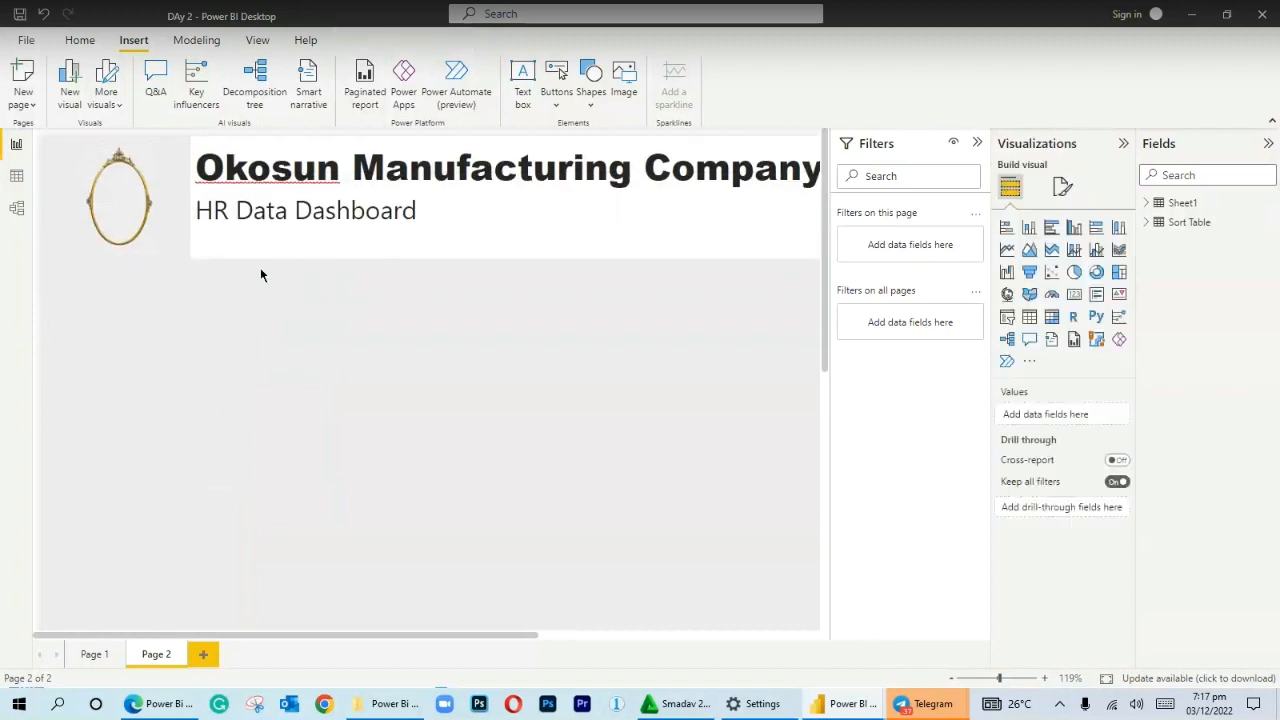
Pull the title banner's left edge slightly inward and widen the oval frame image to meet it.
click(156, 214)
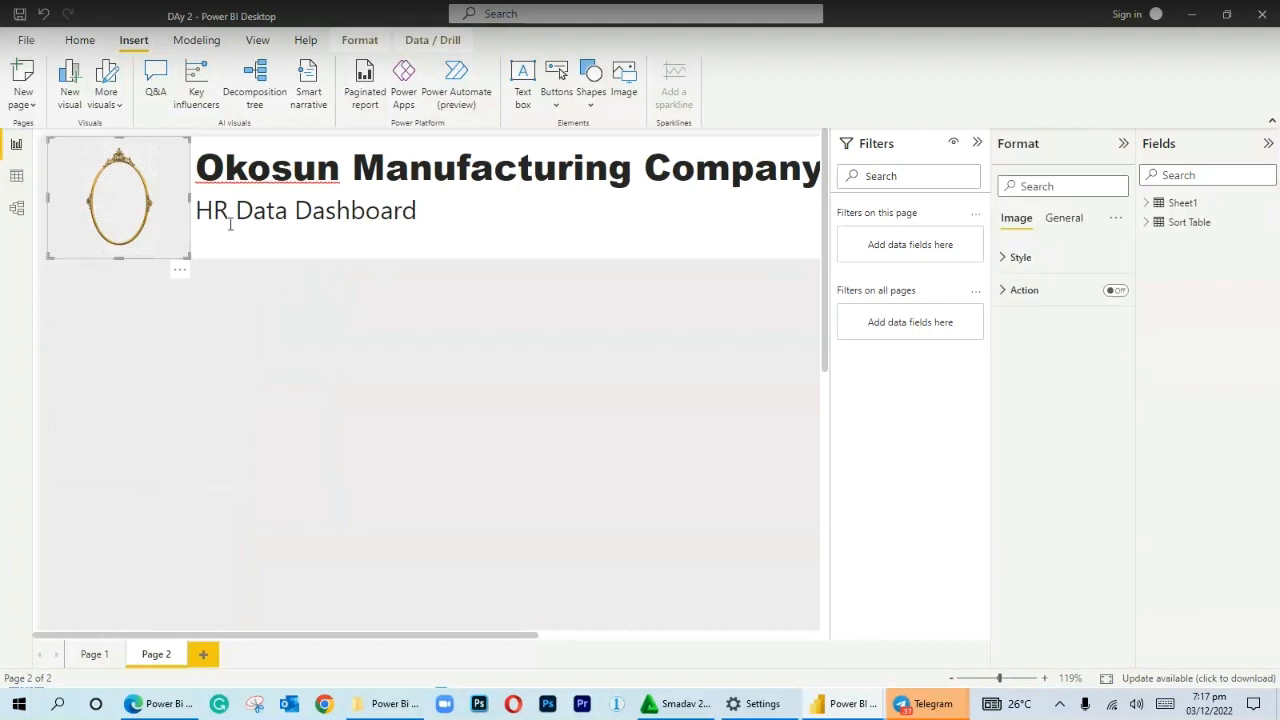
drag(1000, 682, 986, 677)
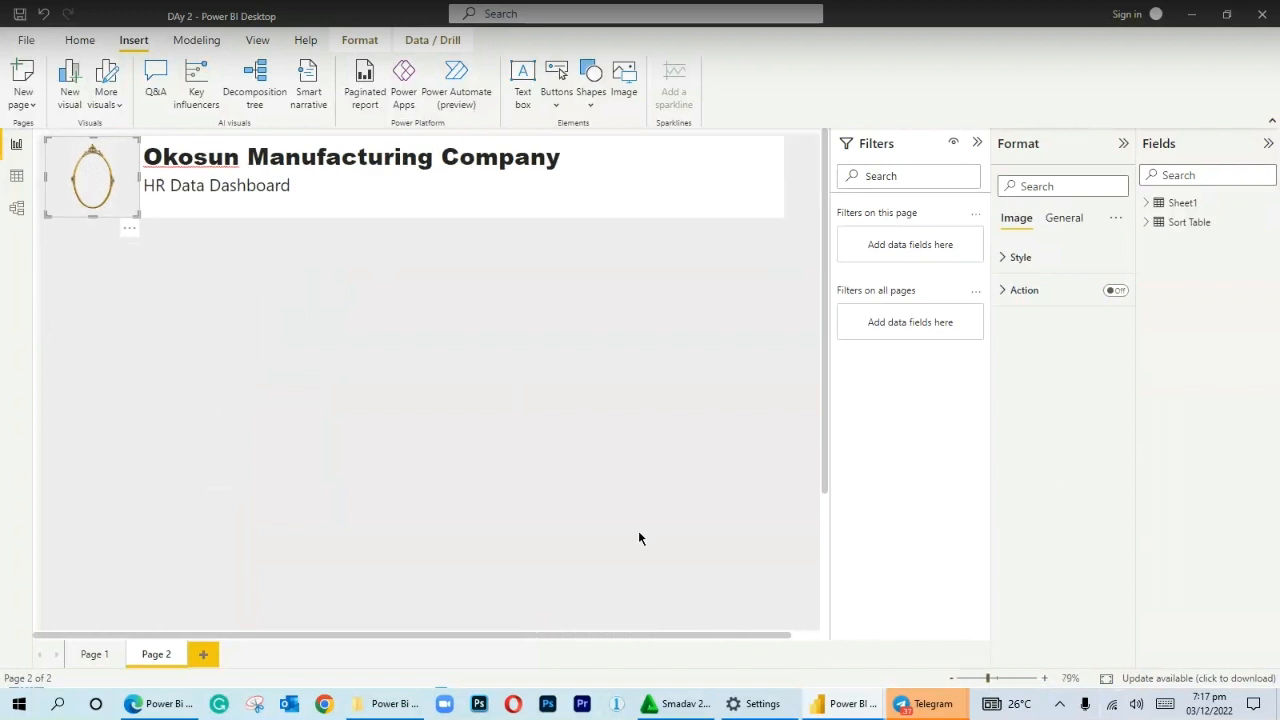
click(512, 451)
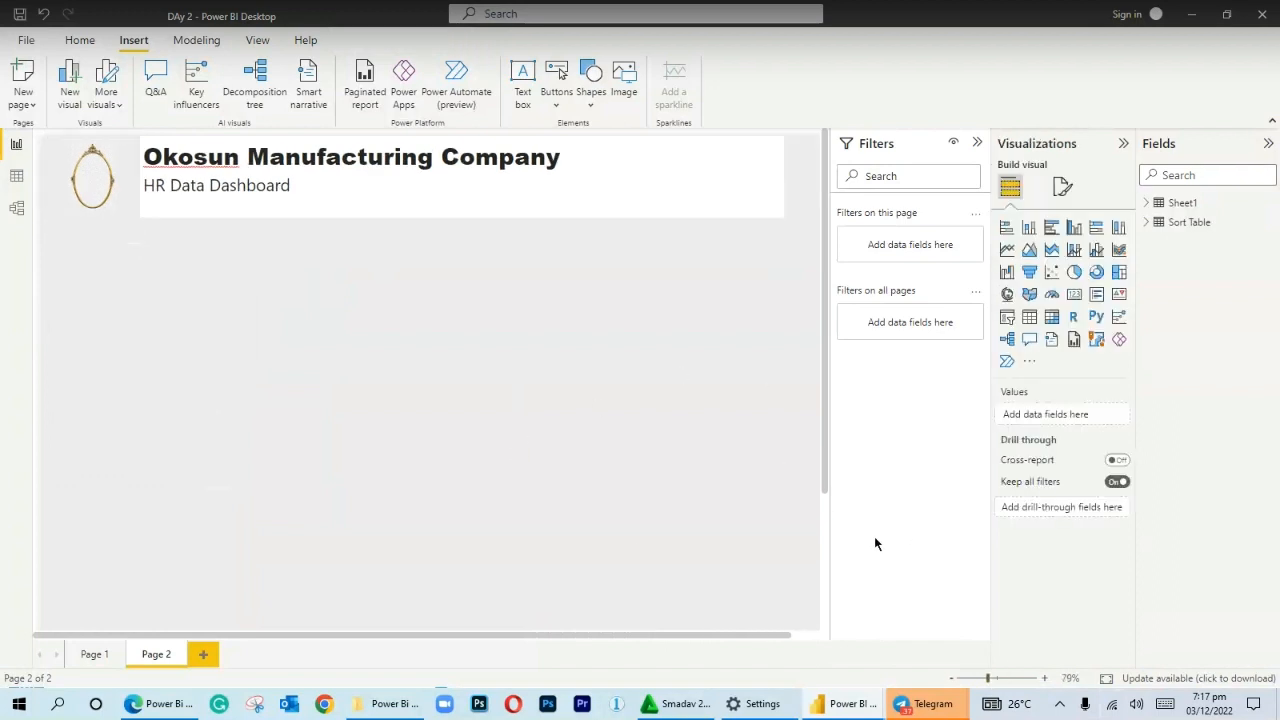
click(150, 201)
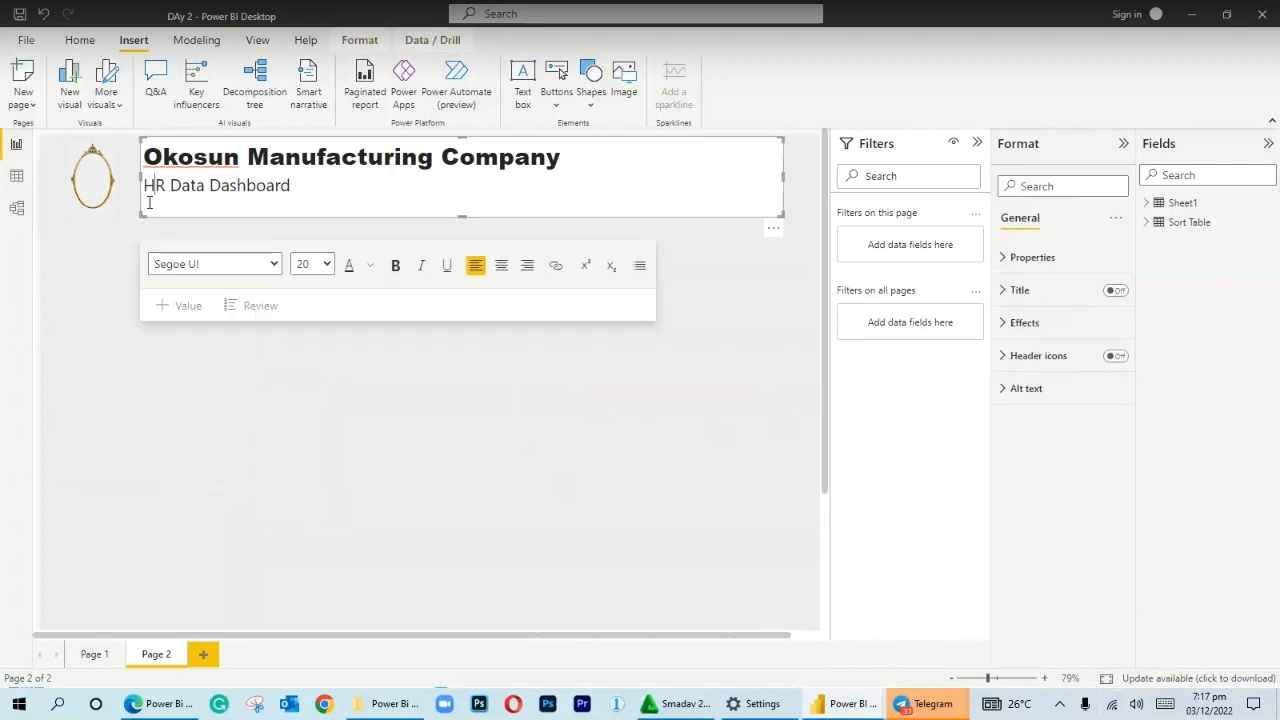
drag(134, 172, 157, 175)
click(139, 184)
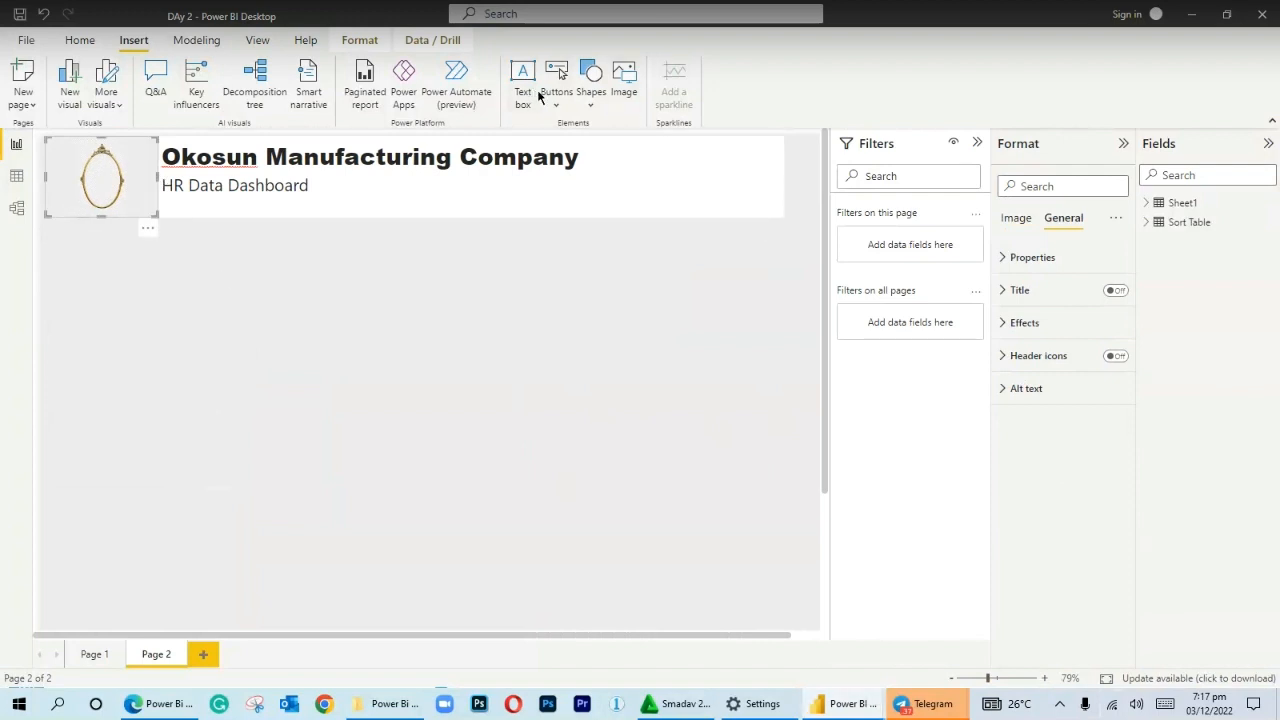
Insert a rectangle shape on the dashboard page and nudge it slightly to the right.
click(588, 108)
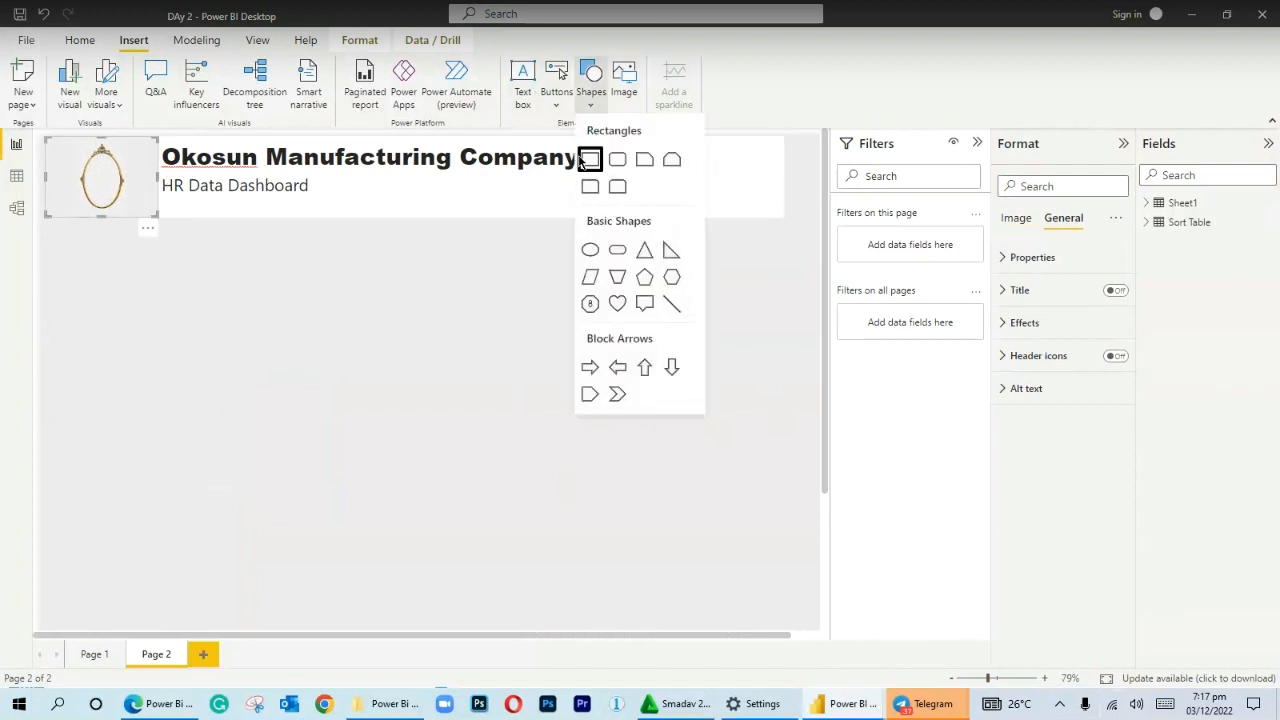
click(581, 162)
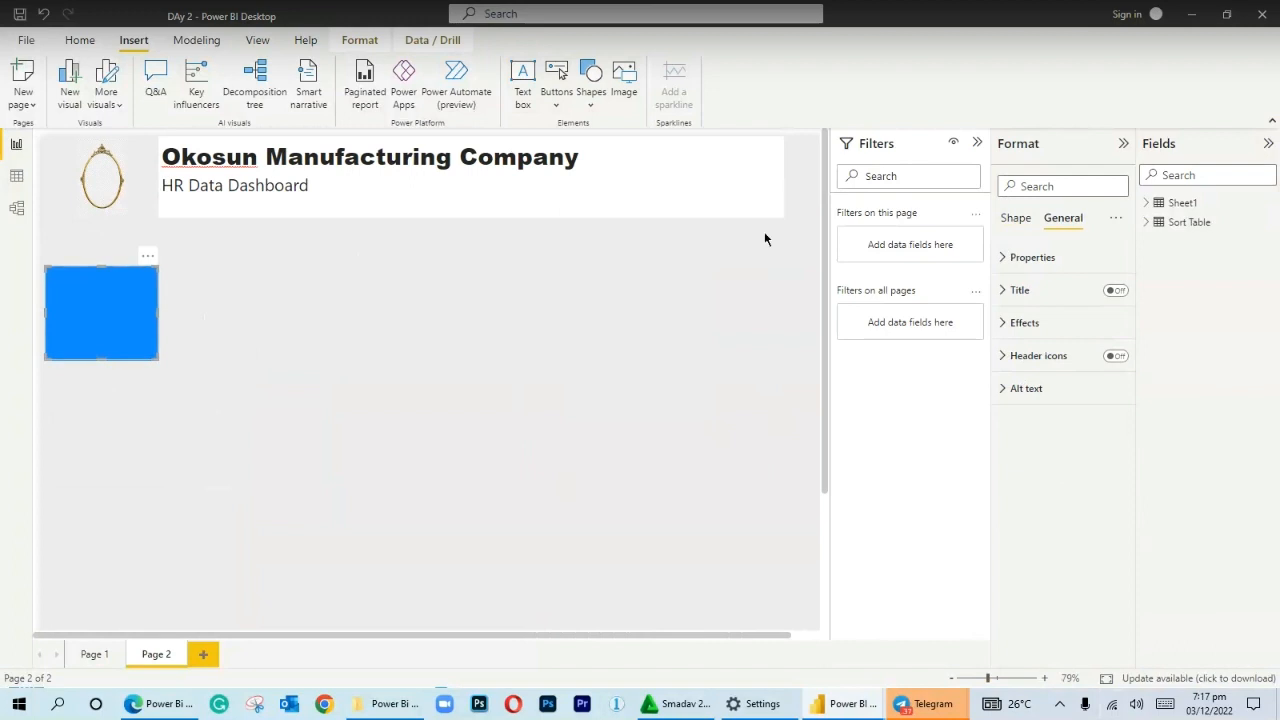
click(1008, 268)
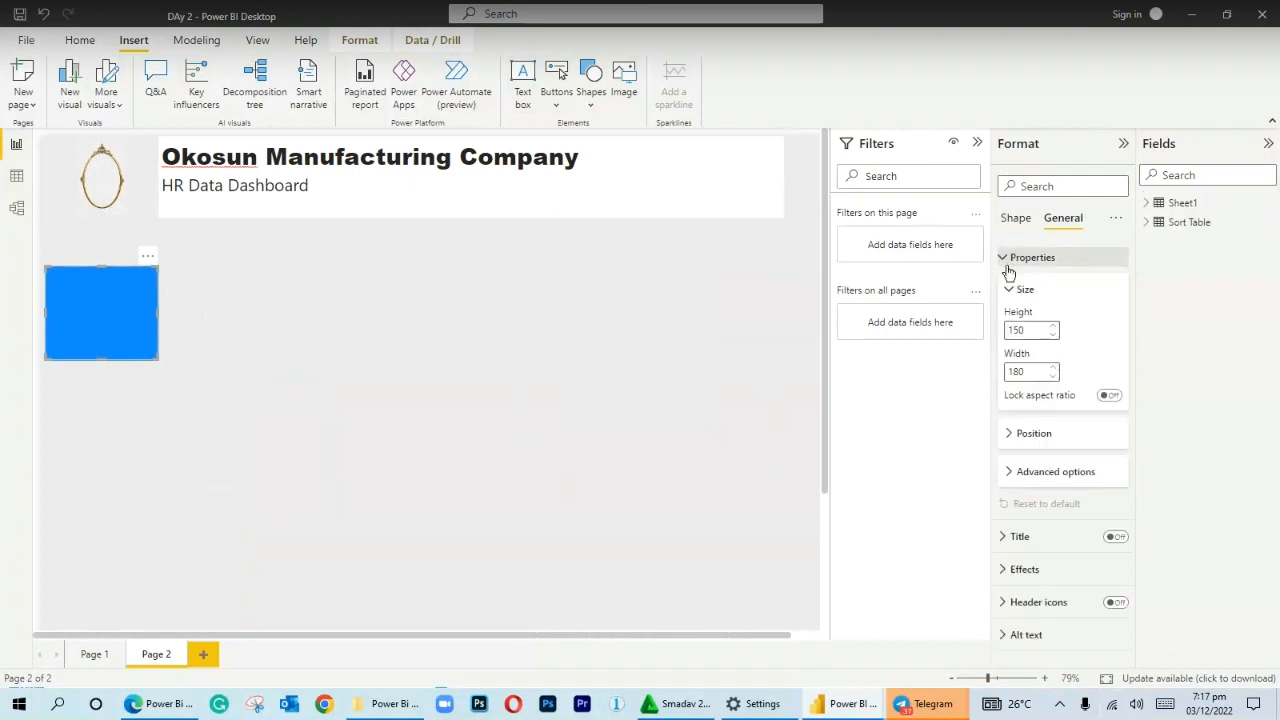
click(1008, 262)
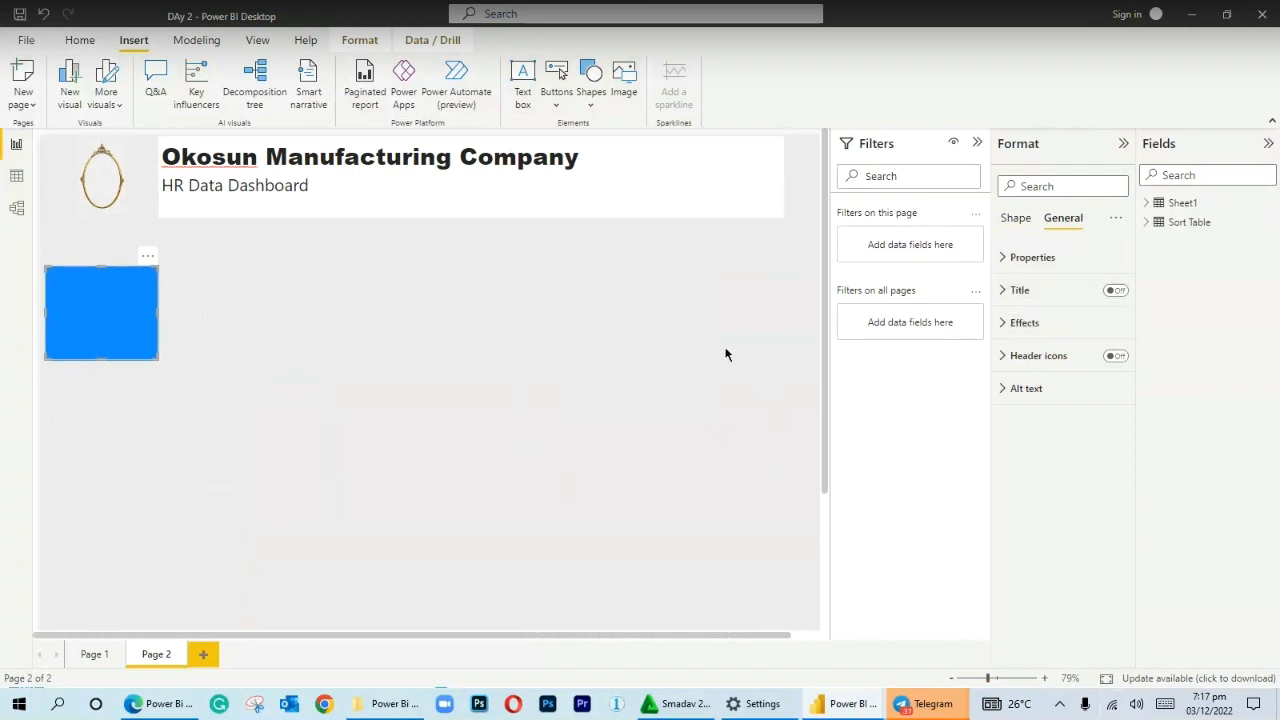
drag(72, 294, 78, 294)
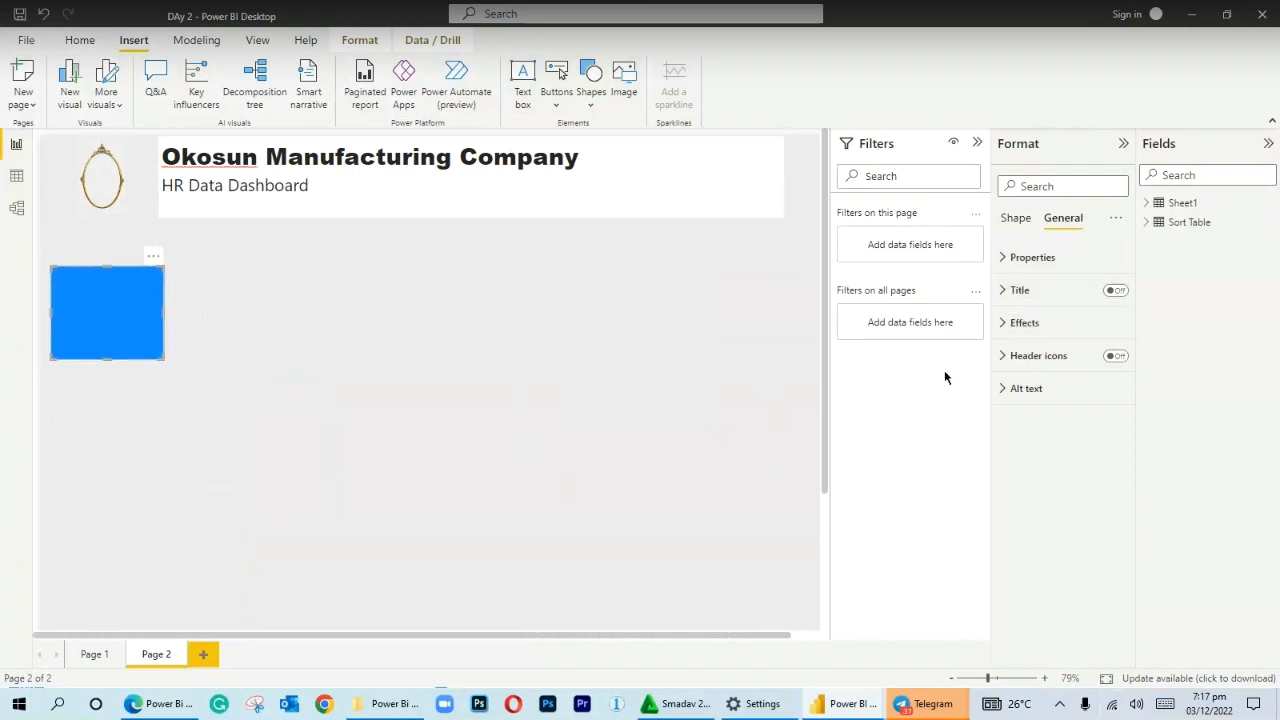
Change the new rectangle's fill color to white.
click(1005, 328)
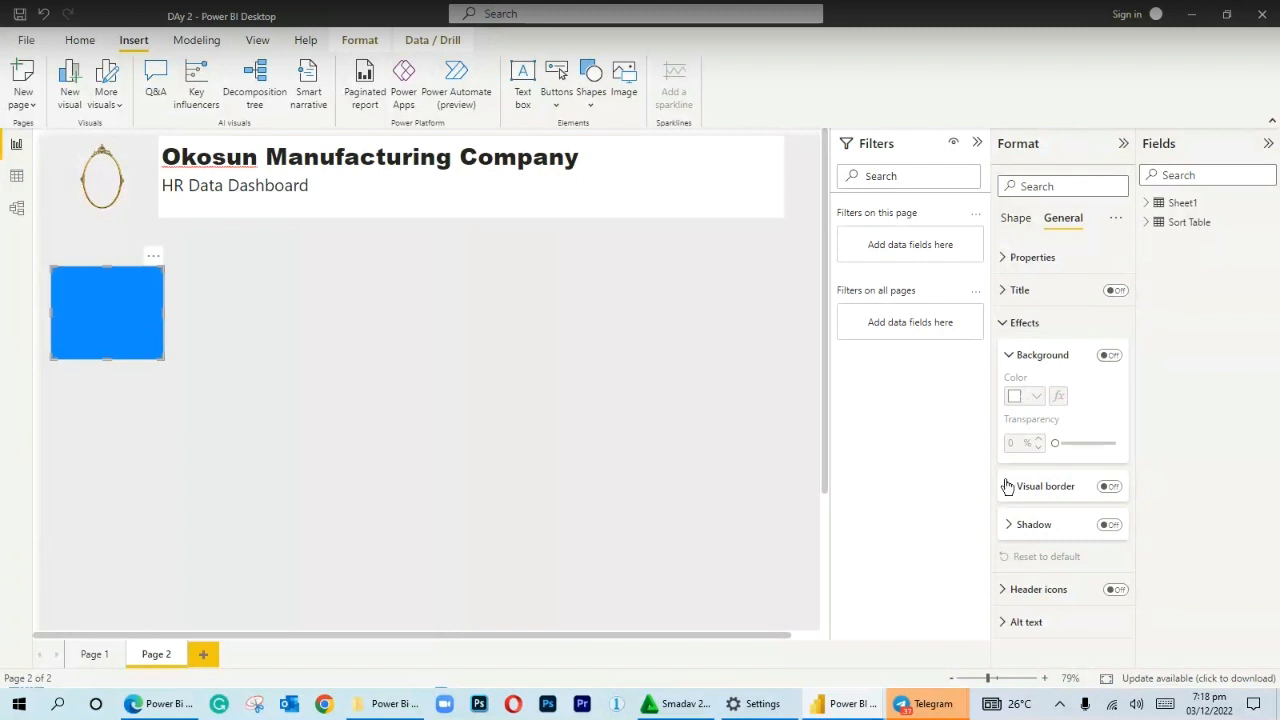
click(1018, 260)
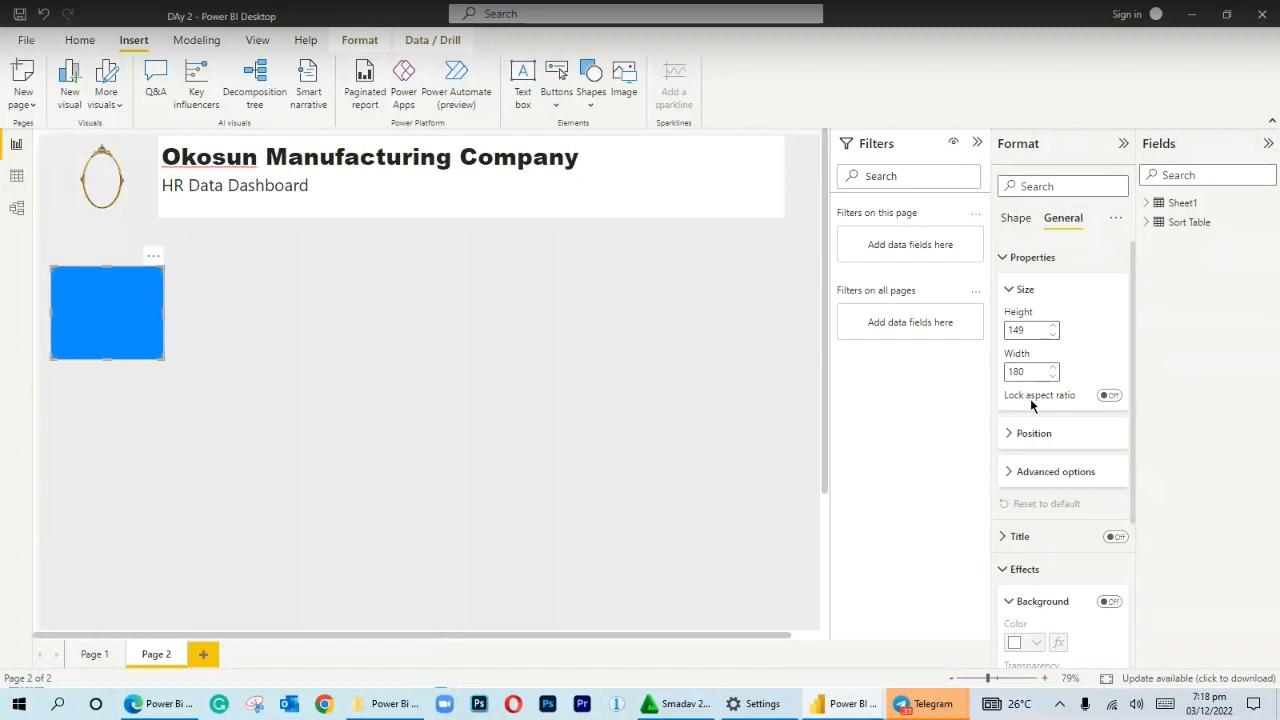
scroll(1037, 428, down, 3)
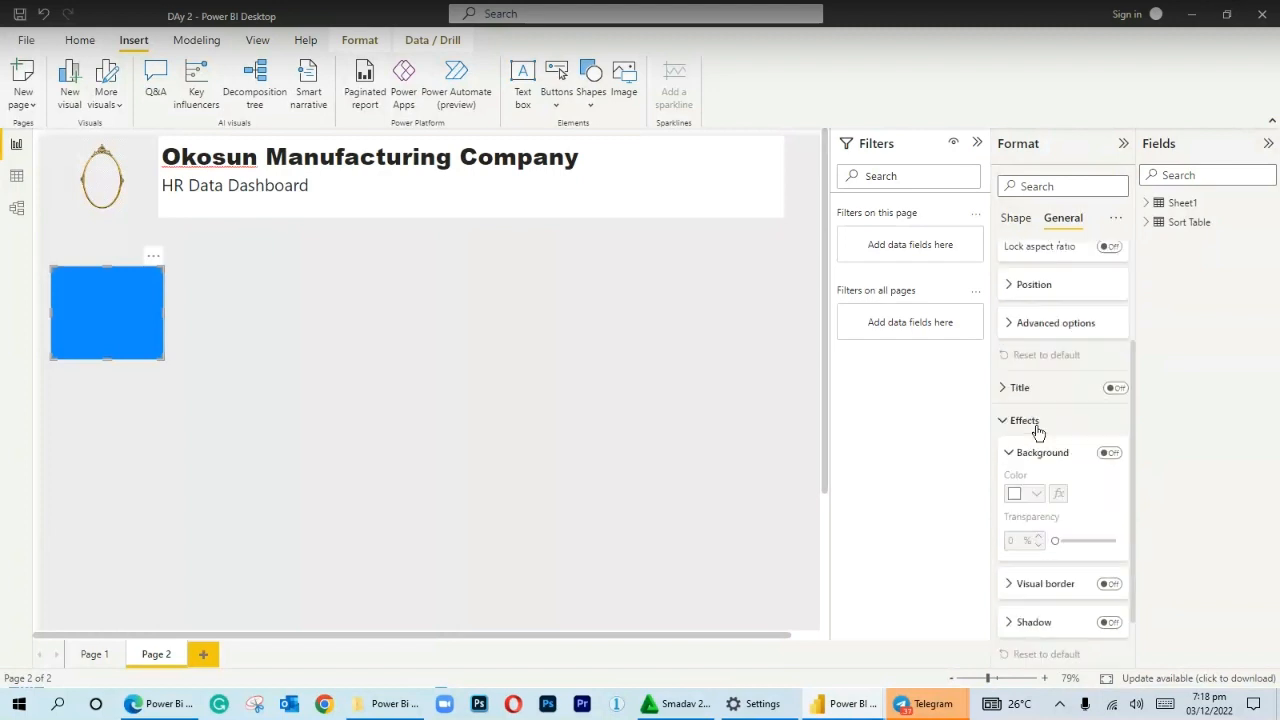
click(1015, 218)
click(1018, 323)
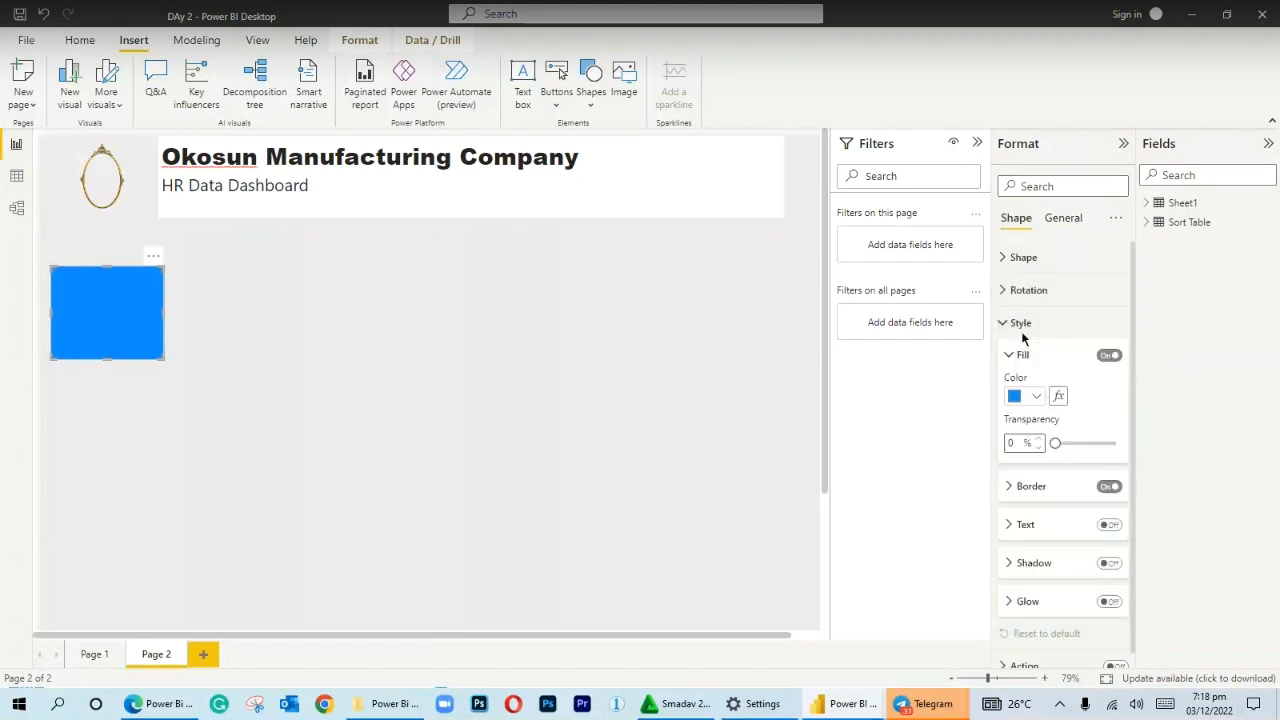
click(1034, 398)
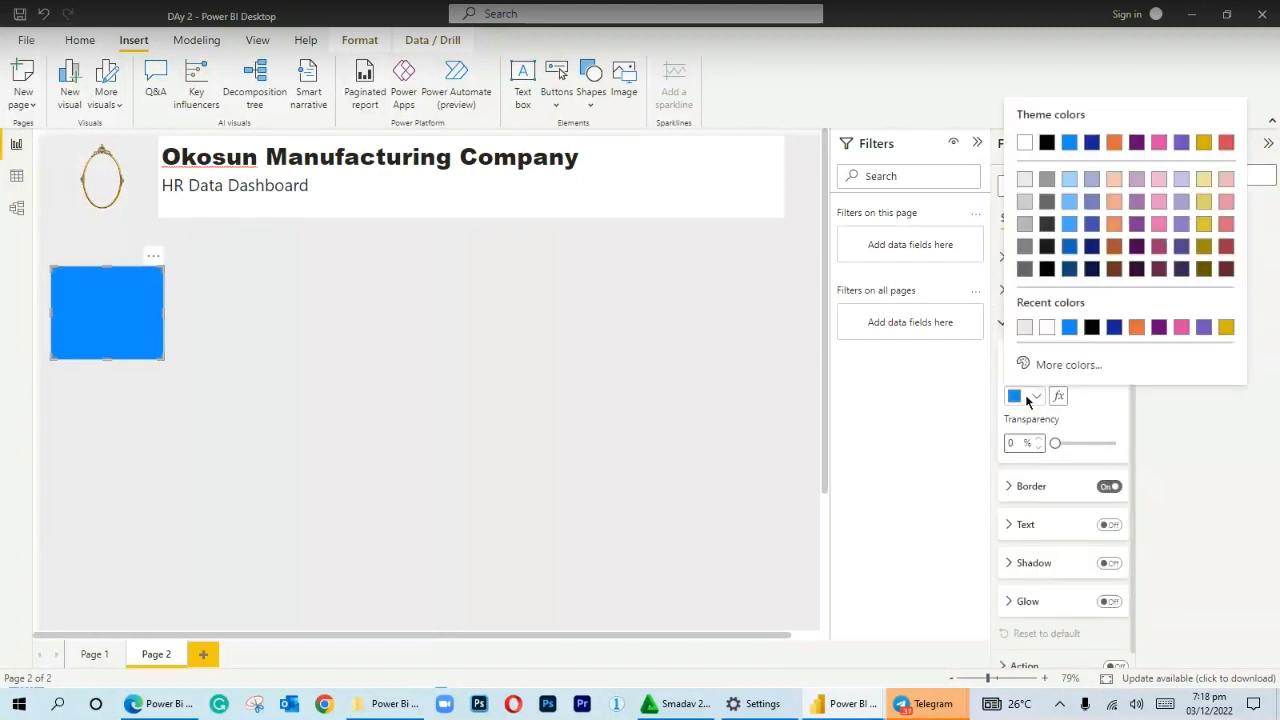
click(1024, 142)
Place the white rectangle directly beneath the logo image and stretch it into a tall sidebar matching the logo's right edge.
drag(132, 301, 111, 254)
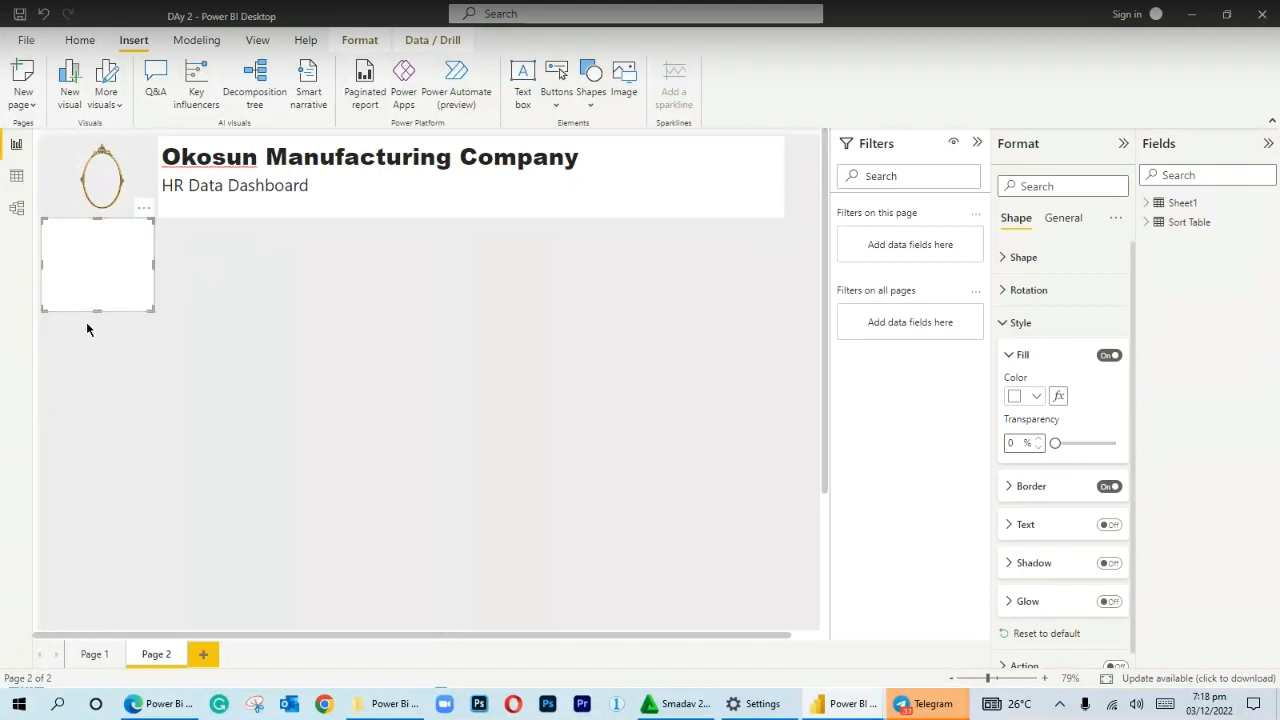
drag(97, 311, 50, 489)
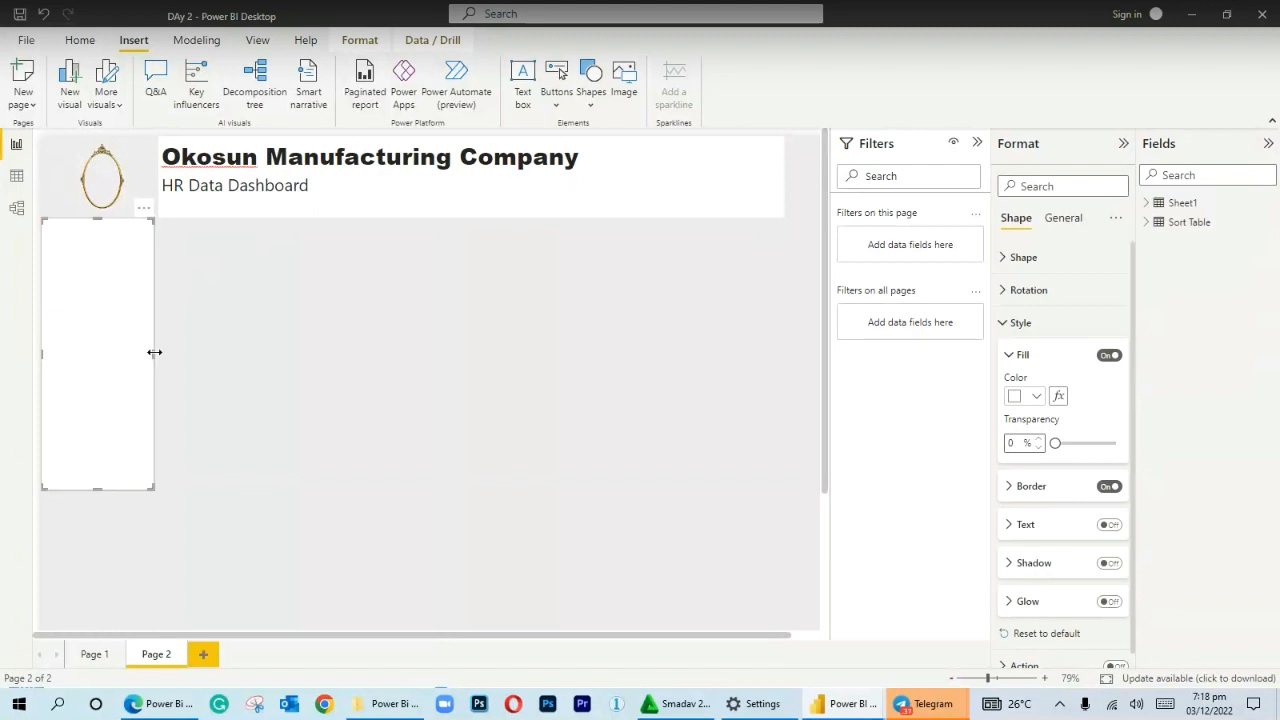
drag(157, 354, 162, 351)
click(103, 507)
drag(103, 500, 108, 446)
scroll(286, 282, up, 2)
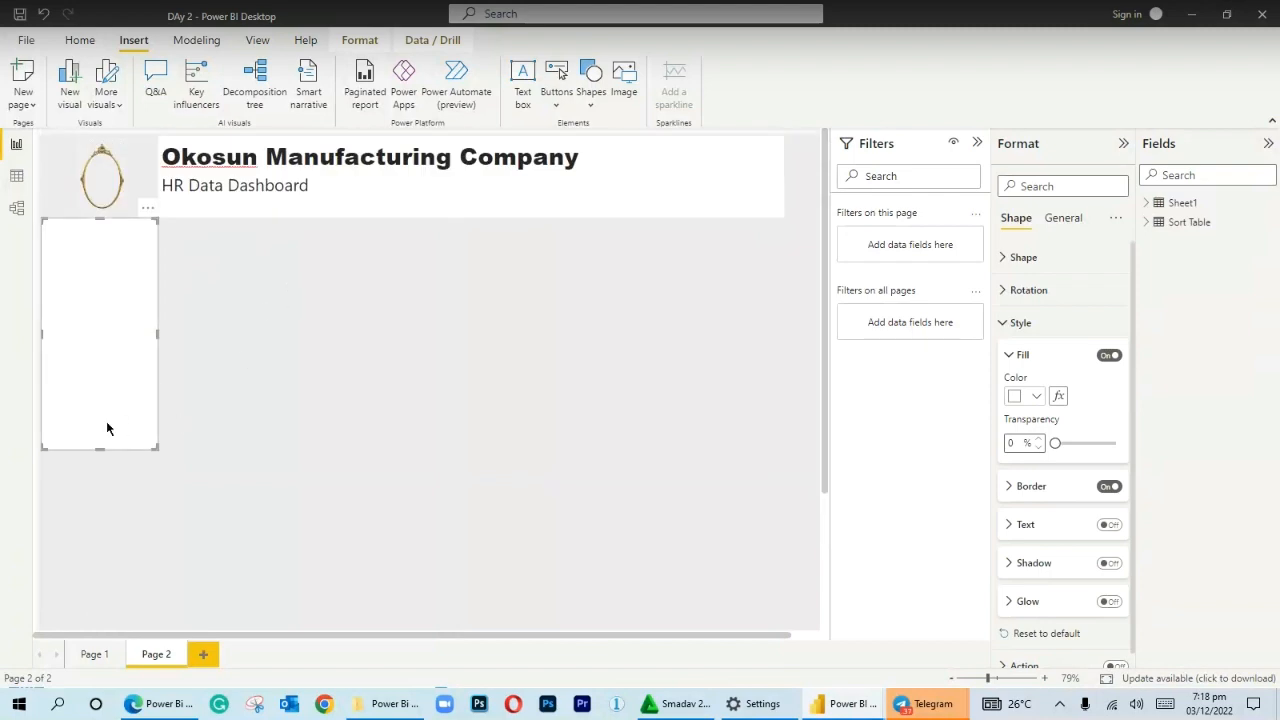
drag(99, 449, 94, 484)
scroll(357, 295, up, 3)
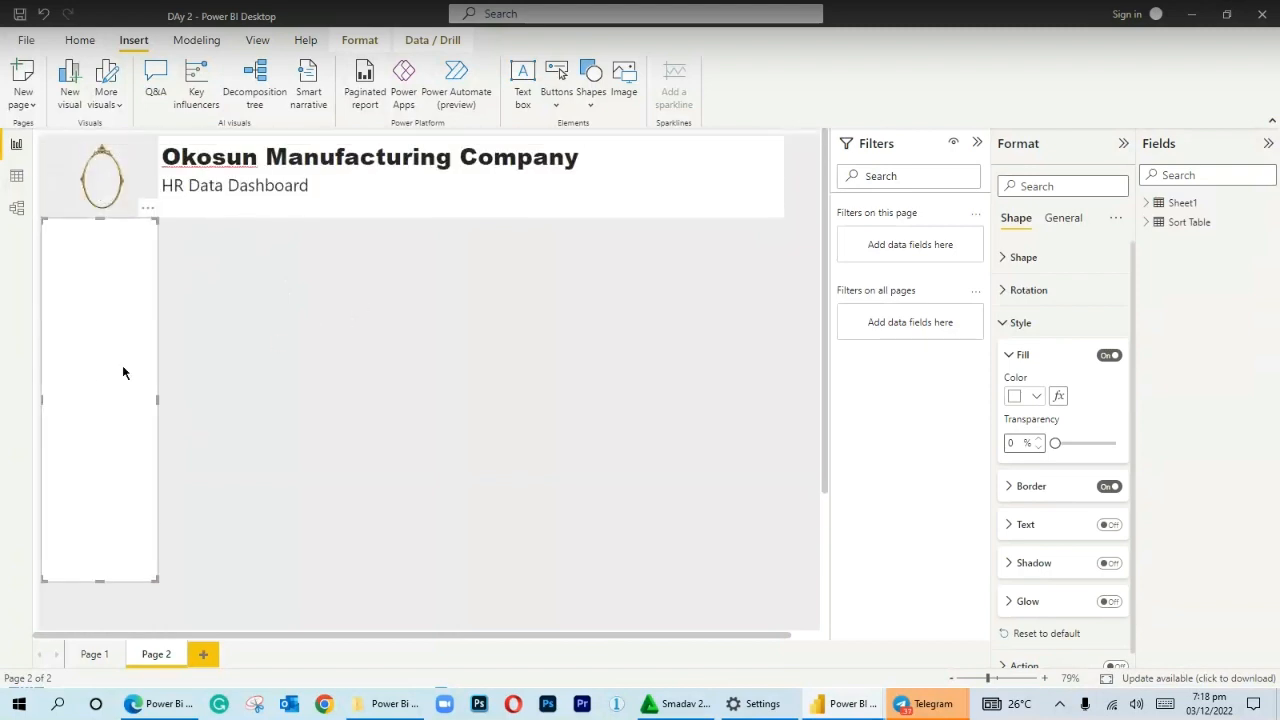
mouse_move(149, 391)
mouse_down()
mouse_move(190, 380)
mouse_move(121, 390)
mouse_move(131, 384)
mouse_up()
click(163, 502)
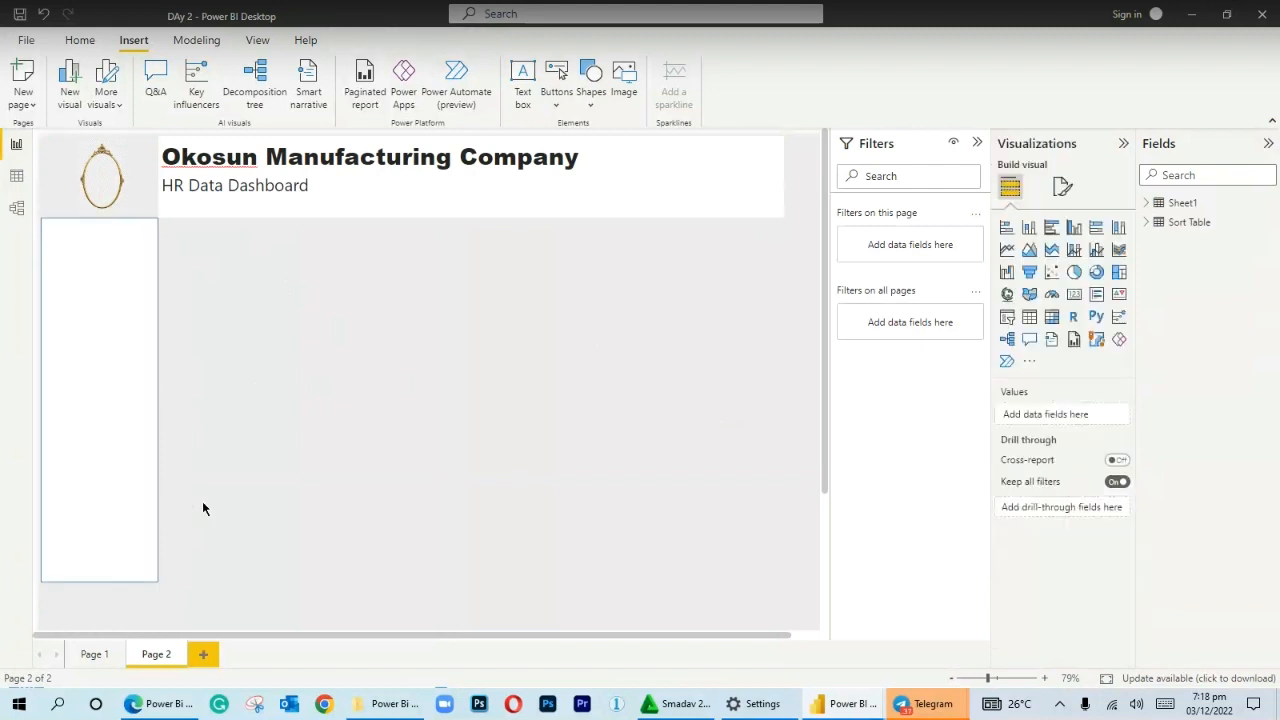
Change the sidebar rectangle's border color to white.
click(136, 508)
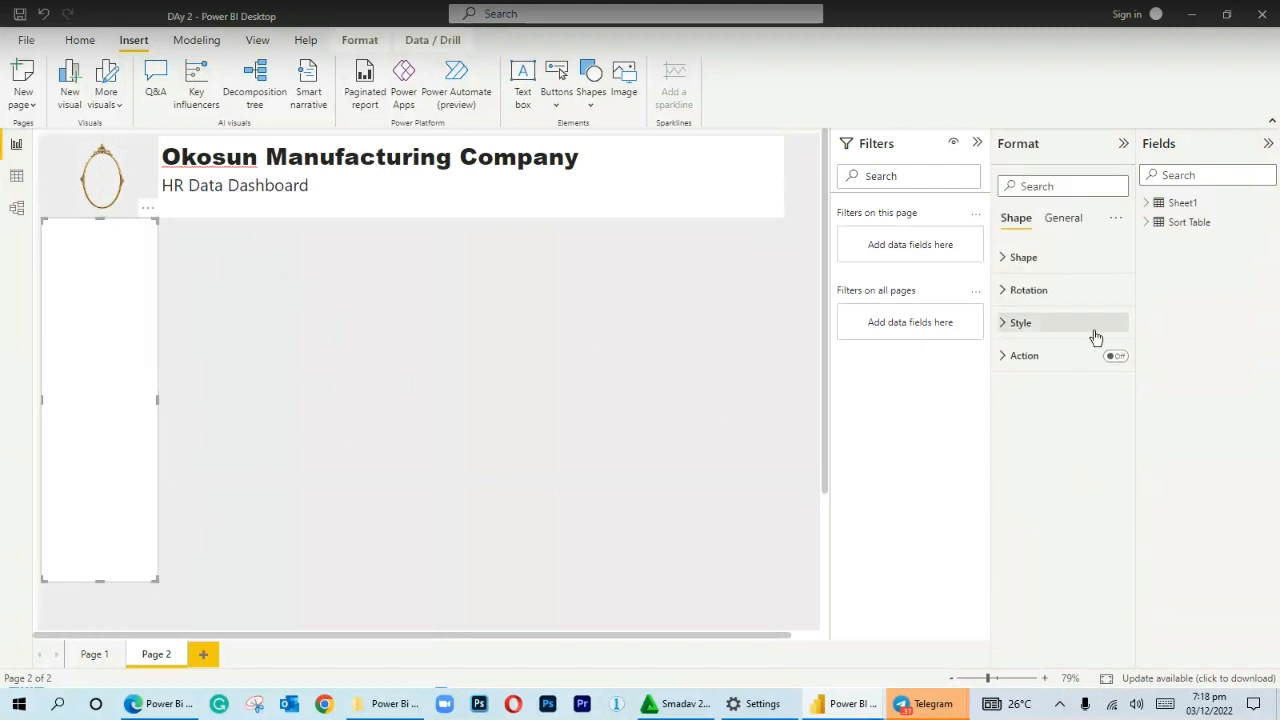
click(1020, 323)
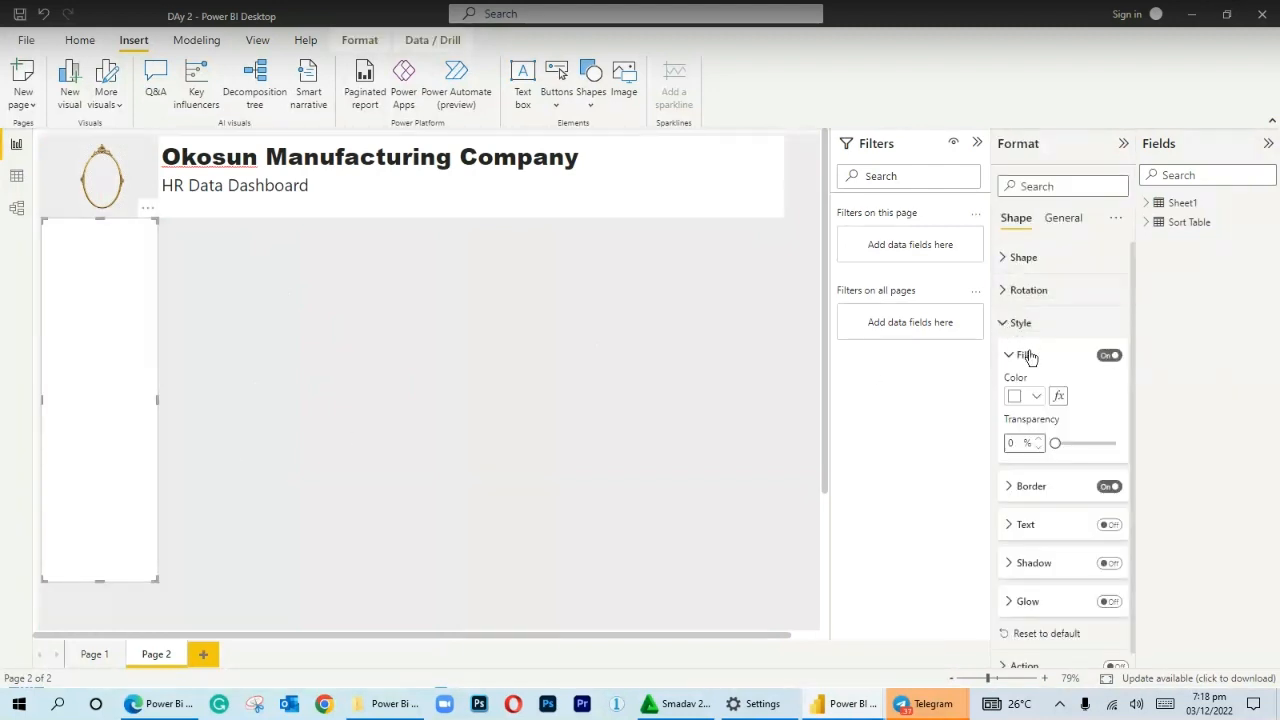
click(1018, 490)
scroll(1043, 503, down, 3)
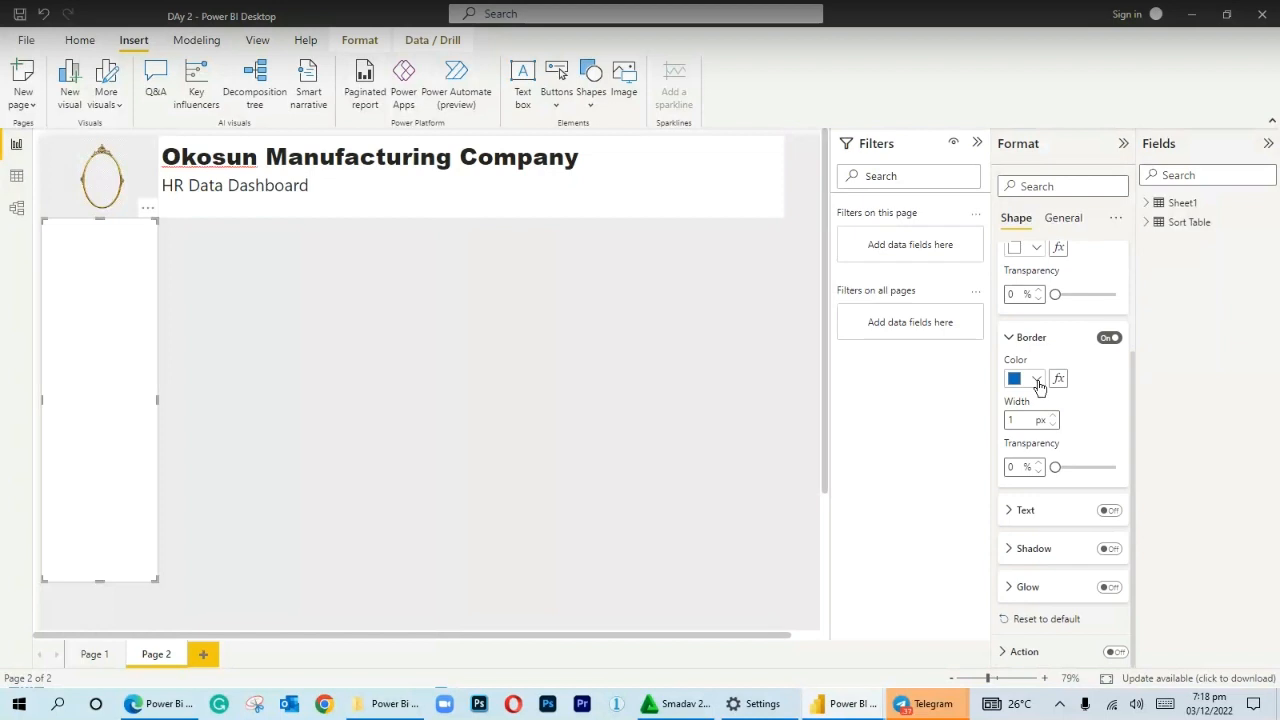
click(1037, 380)
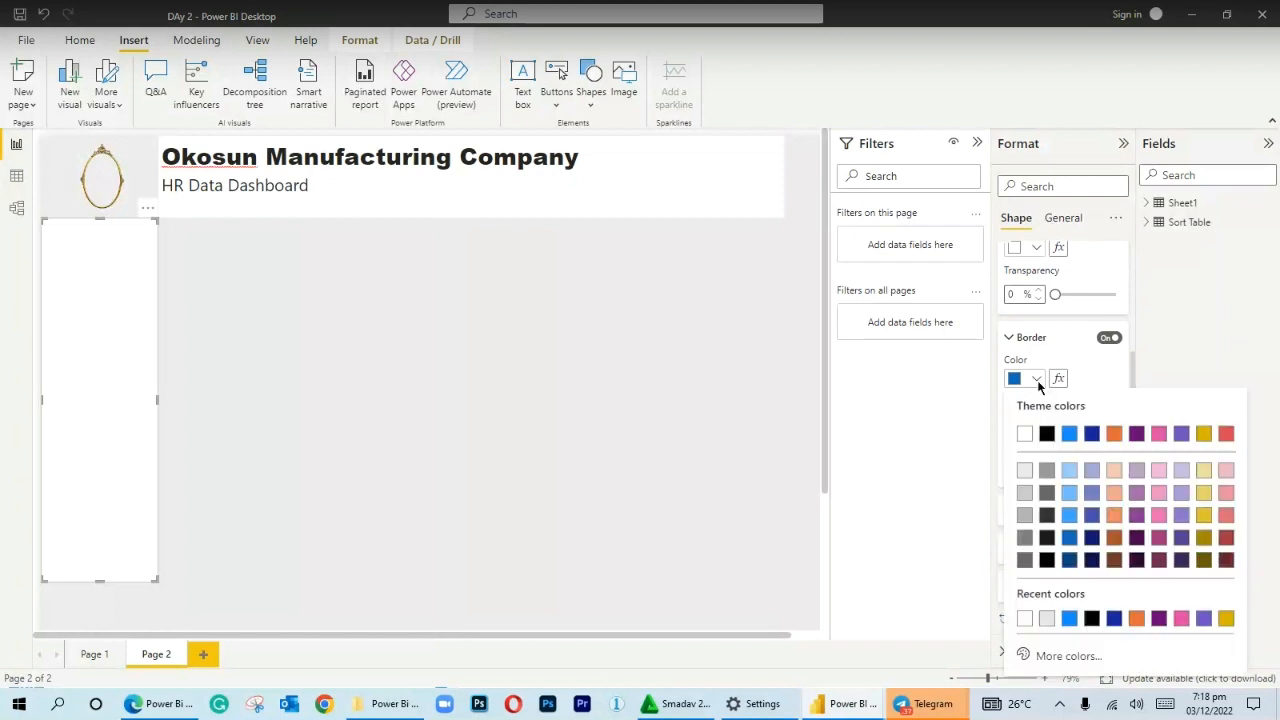
click(1026, 435)
click(440, 397)
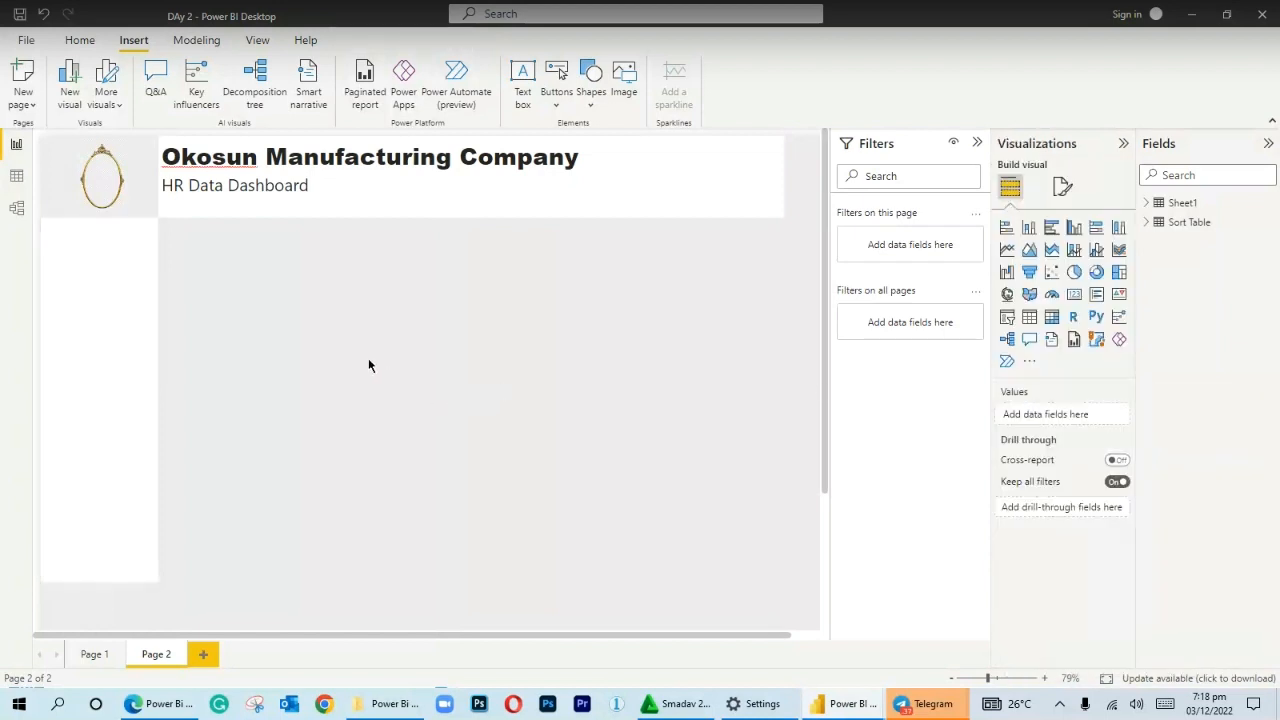
Increase the transparency of the sidebar rectangle's border.
click(116, 462)
click(1072, 224)
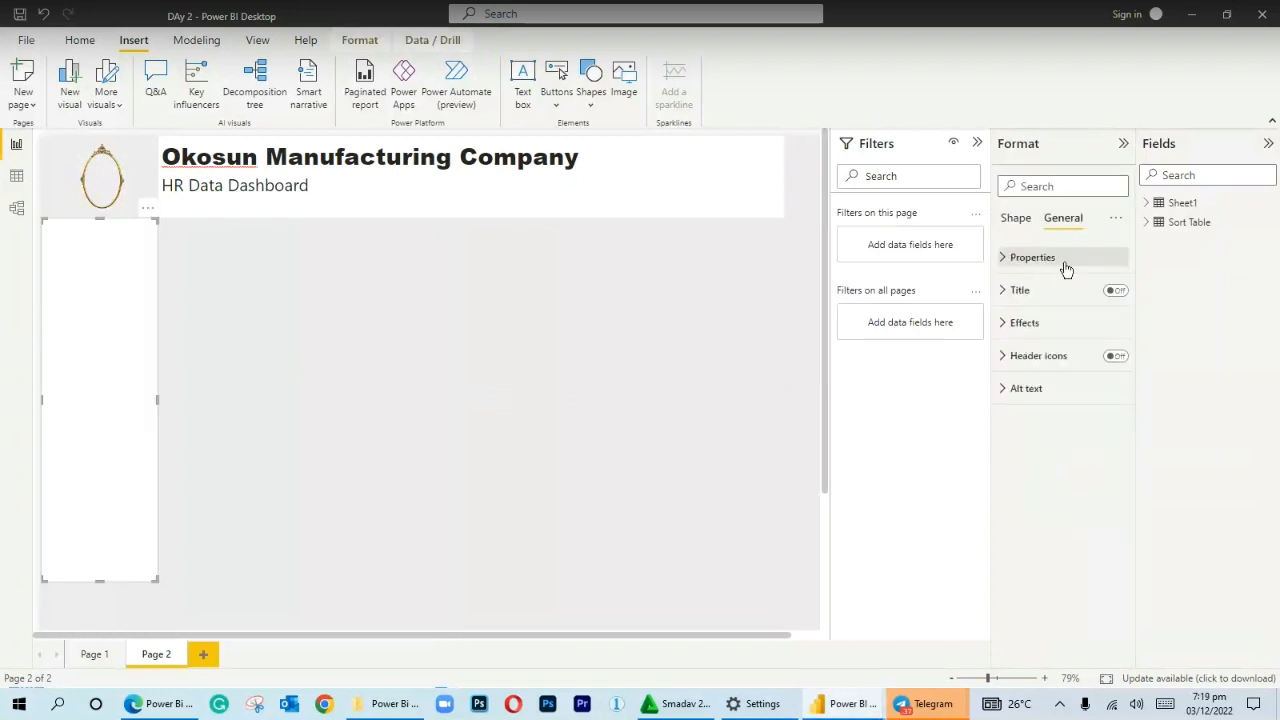
click(1016, 323)
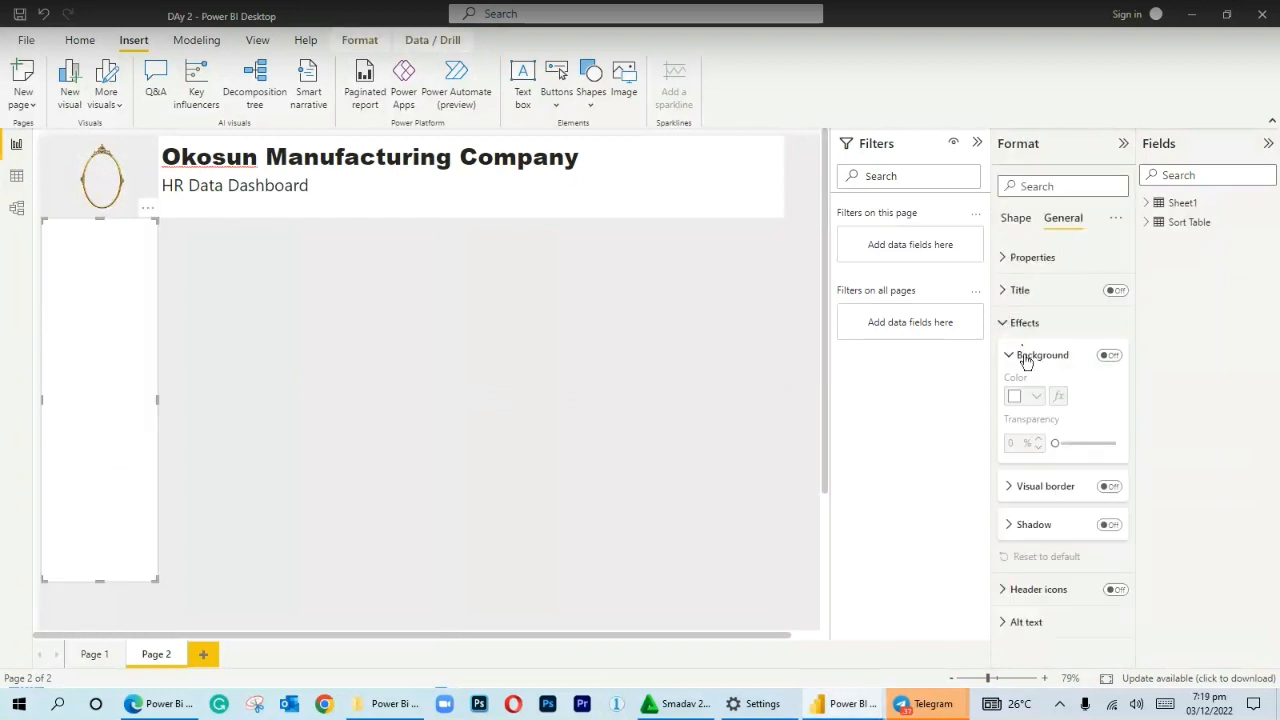
click(1012, 488)
click(1010, 488)
click(1016, 219)
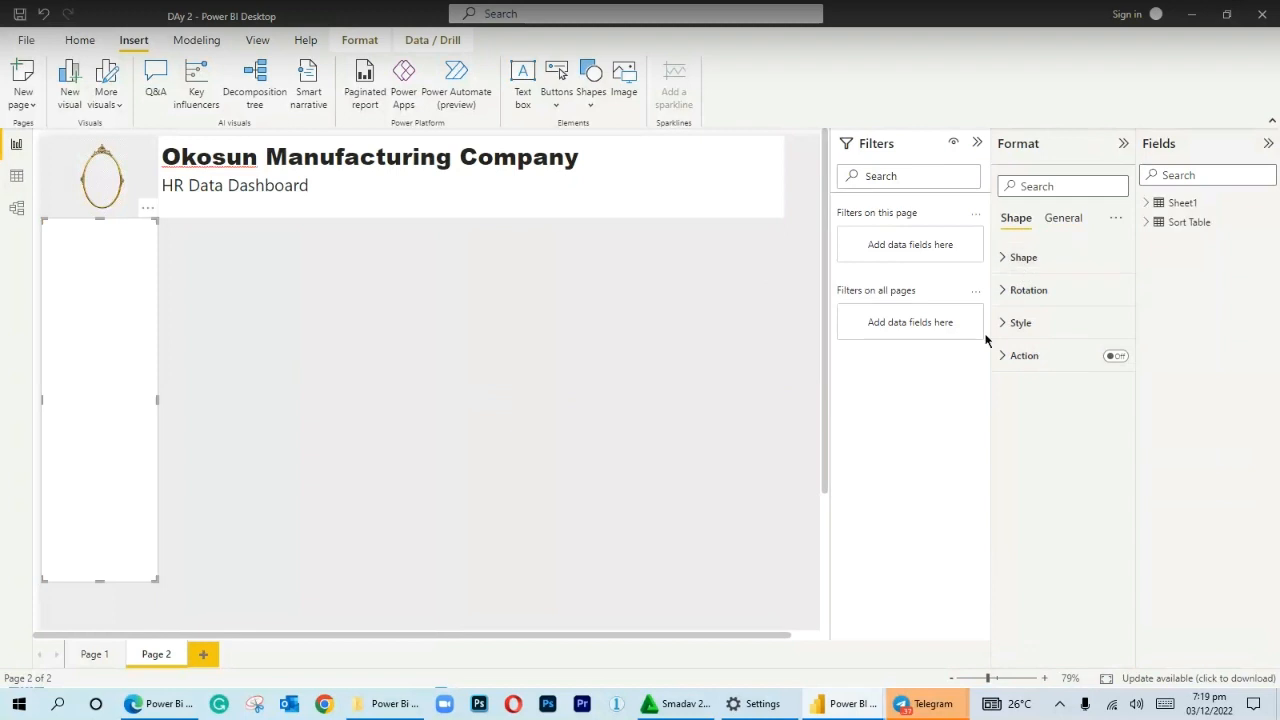
click(1012, 322)
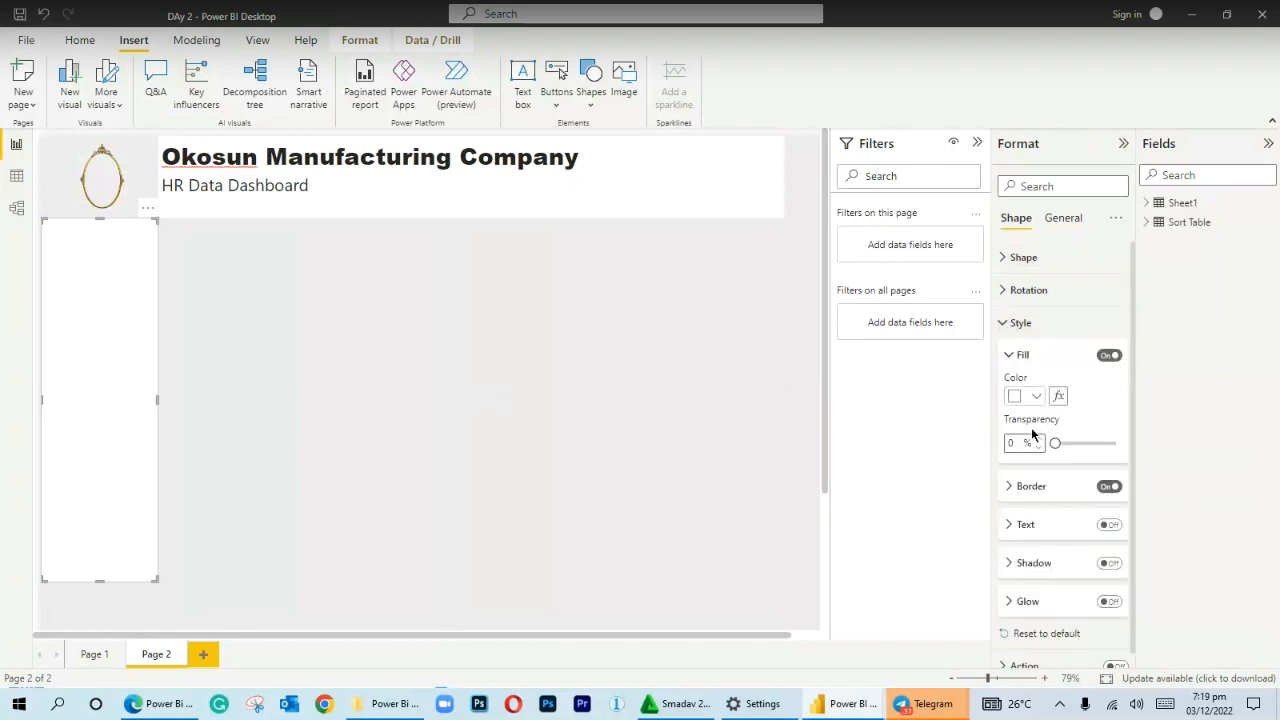
click(1010, 490)
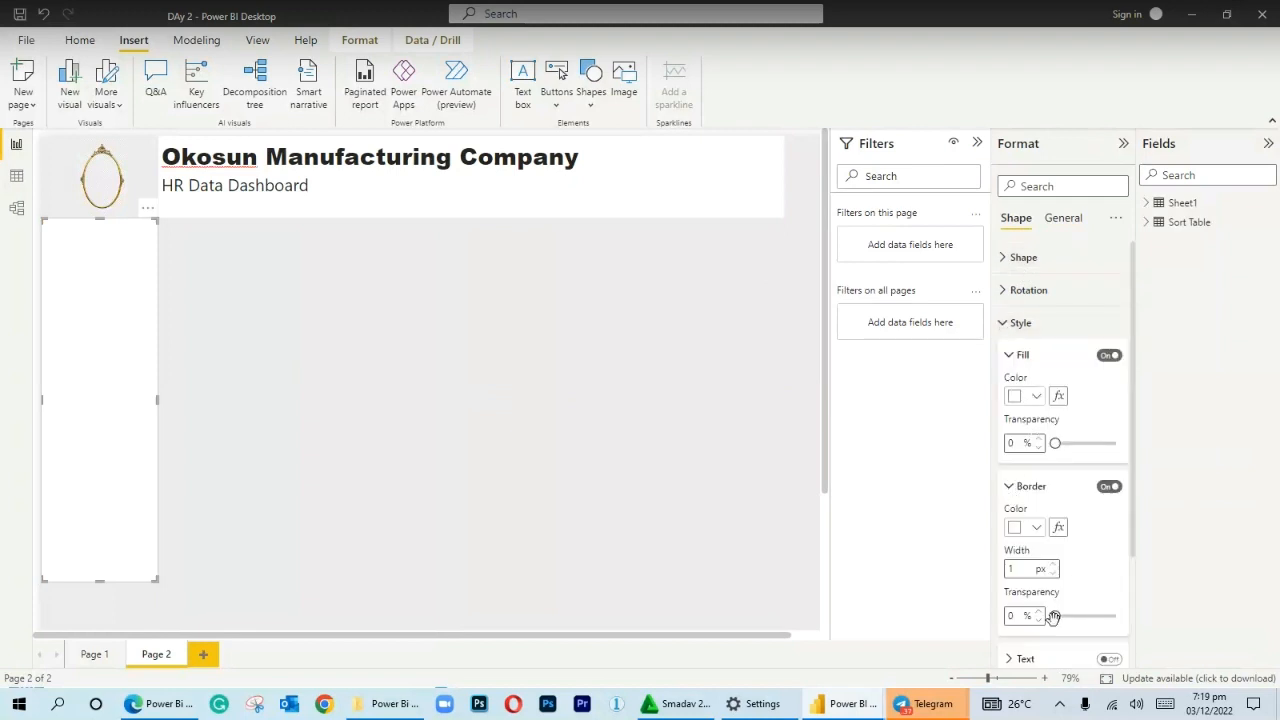
scroll(1053, 617, down, 3)
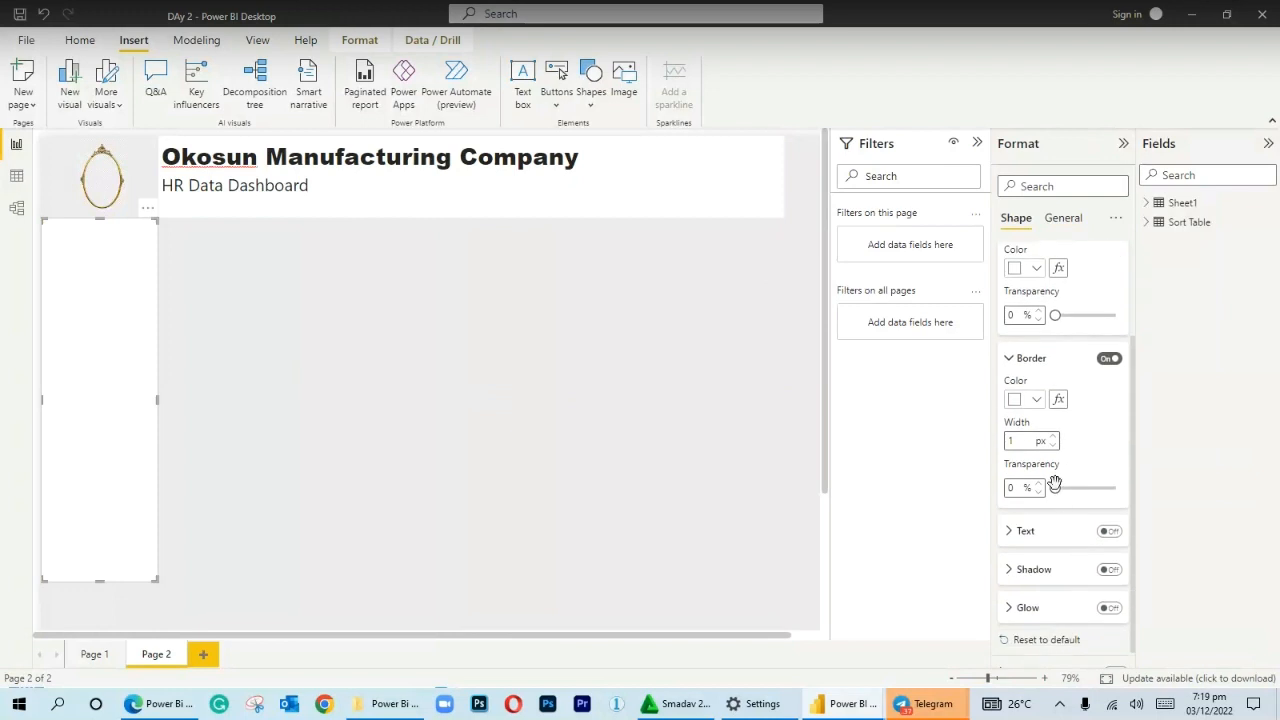
drag(1054, 487, 1092, 488)
click(377, 454)
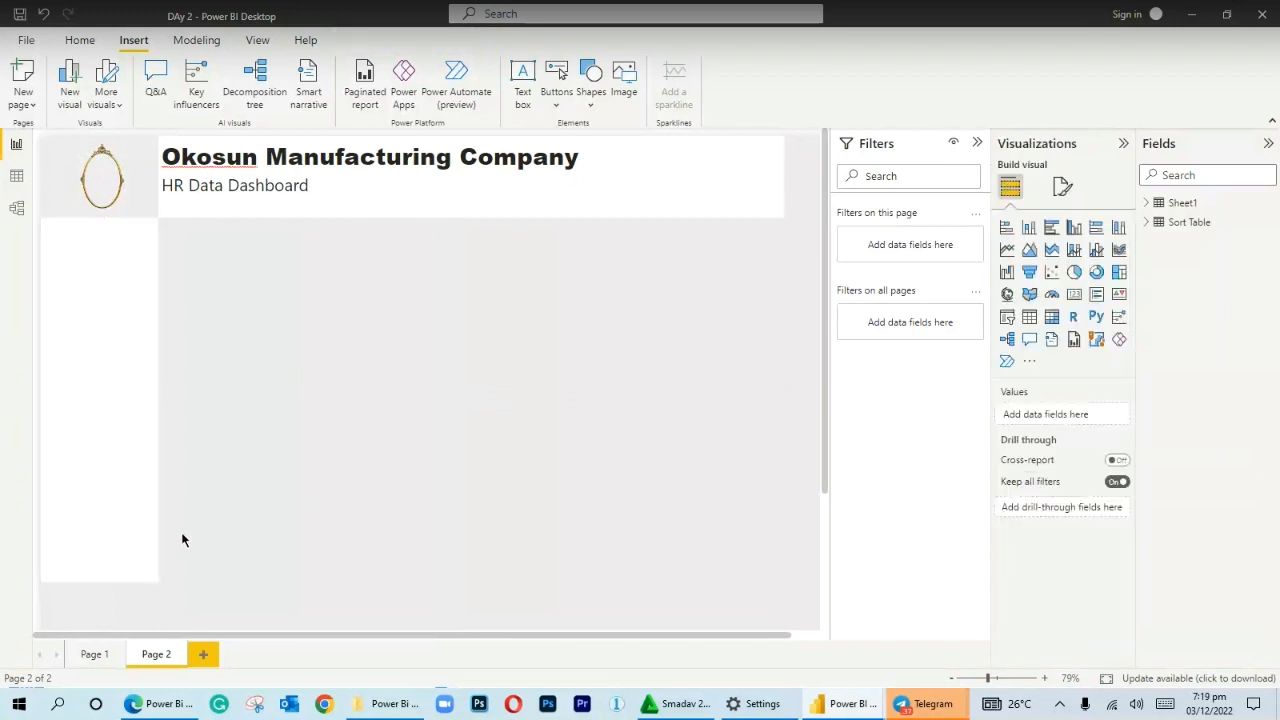
Set the sidebar rectangle's fill transparency to 43%.
click(123, 539)
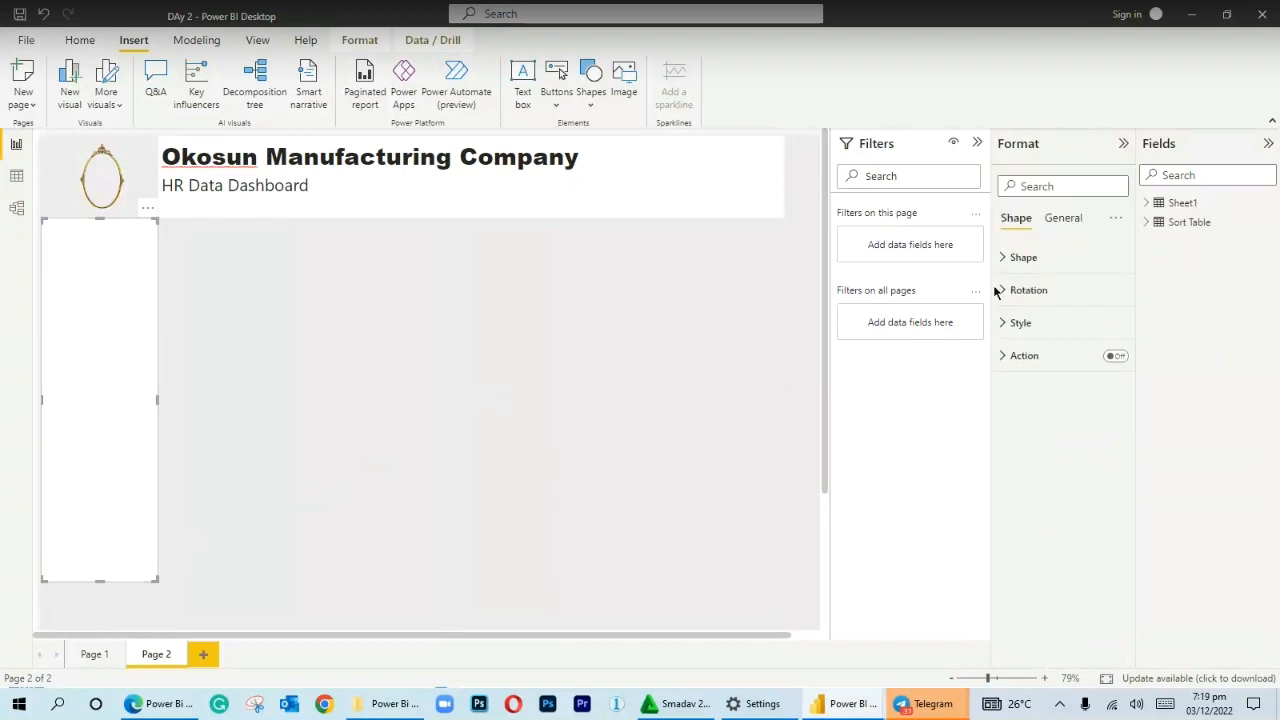
click(1005, 258)
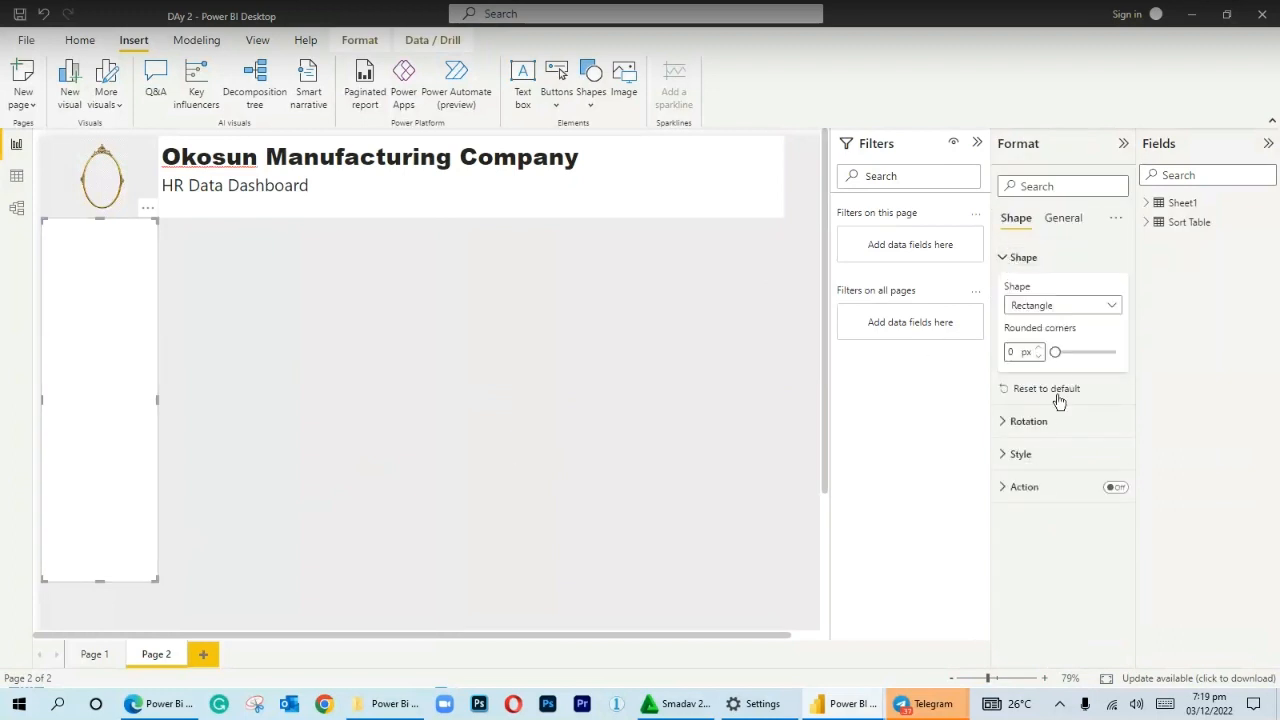
click(1006, 455)
scroll(1040, 470, down, 3)
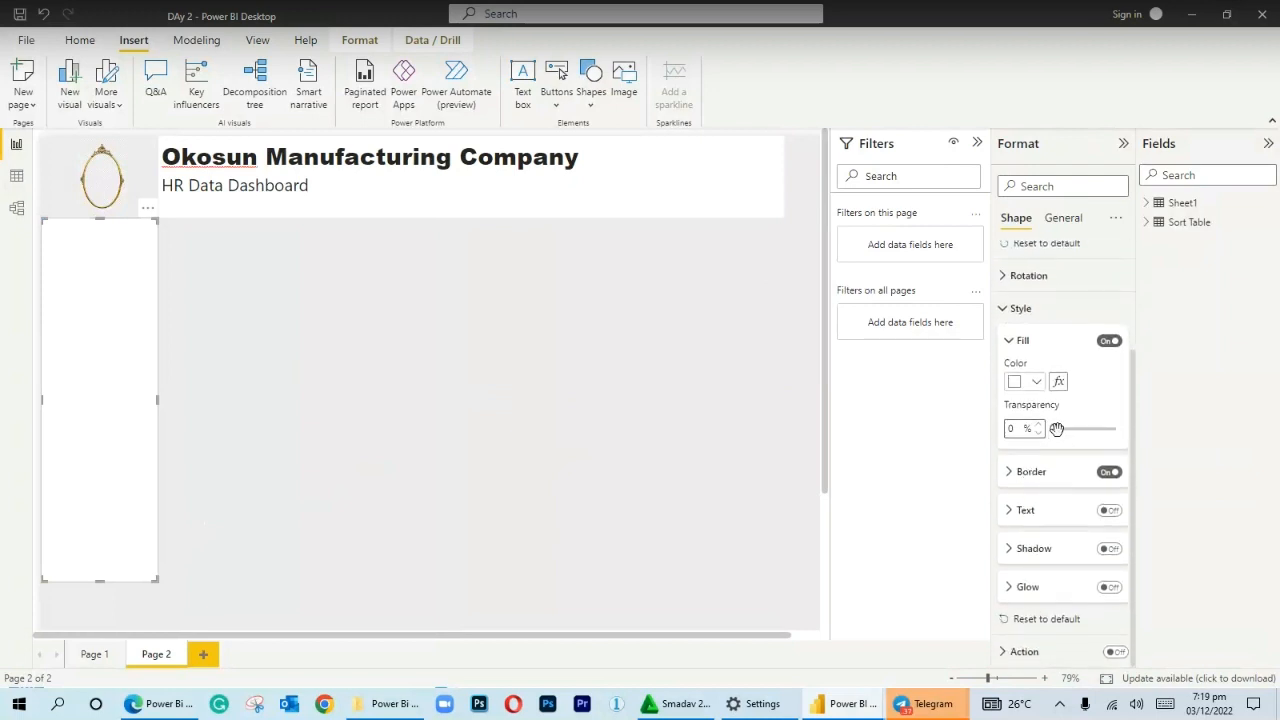
drag(1056, 428, 1081, 430)
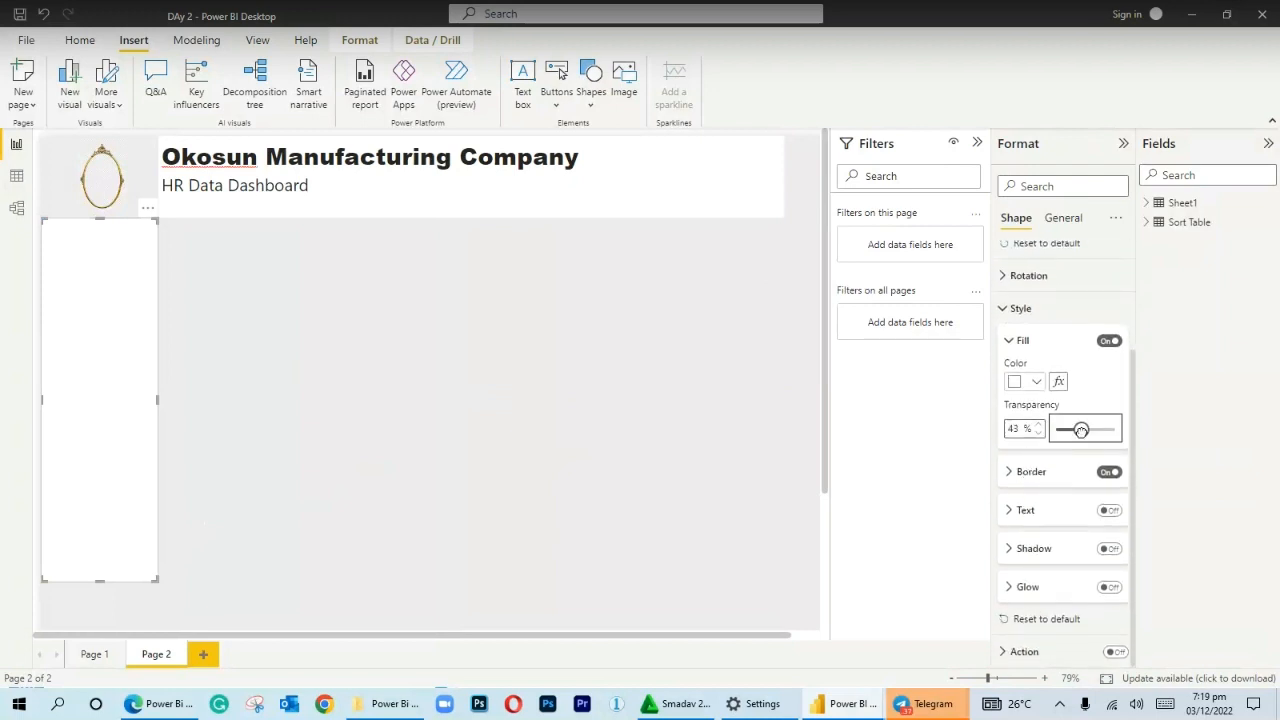
click(546, 423)
click(1062, 187)
Shift the sidebar rectangle slightly to the right, round its corners to 42 px and show its rotation settings.
click(46, 363)
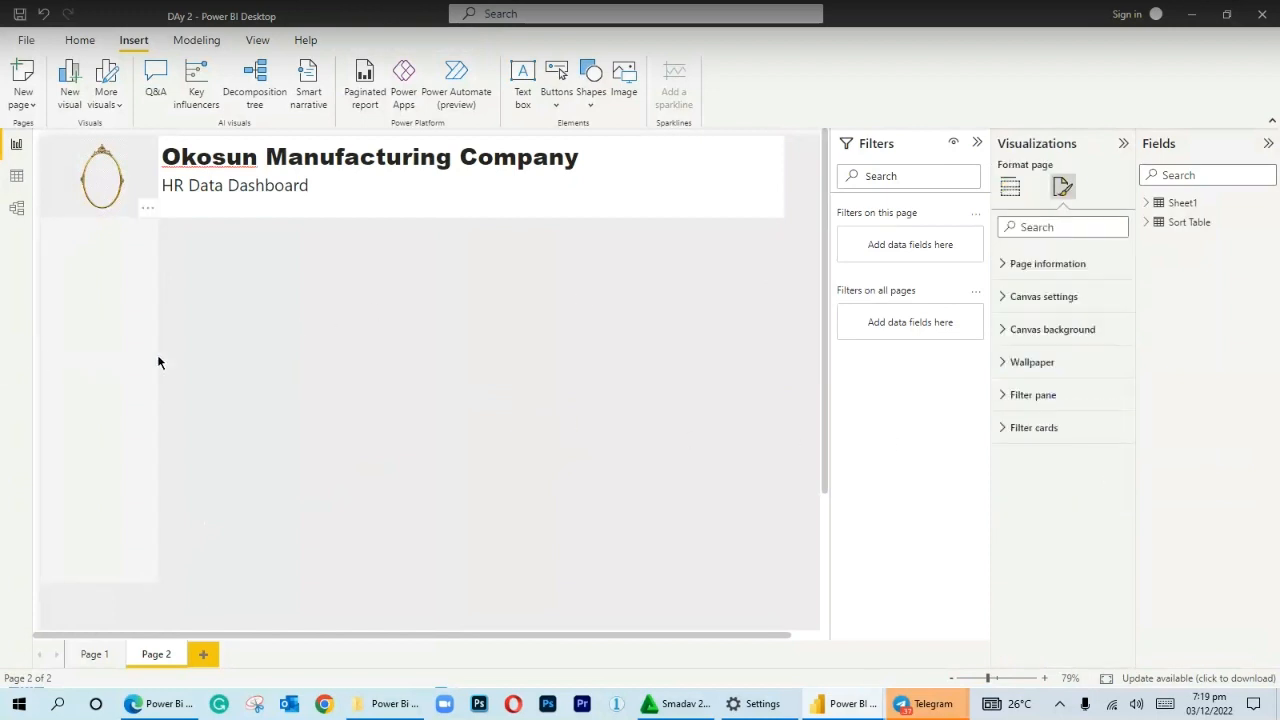
click(1003, 257)
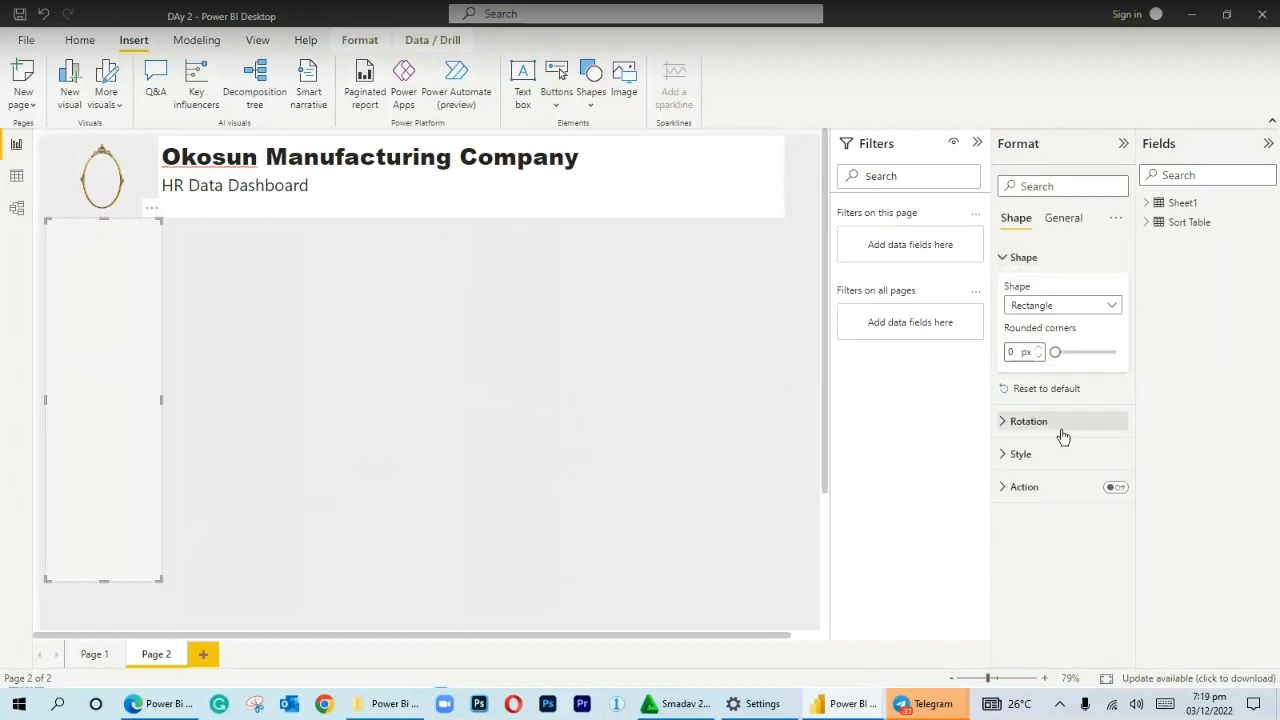
drag(1055, 352, 1081, 351)
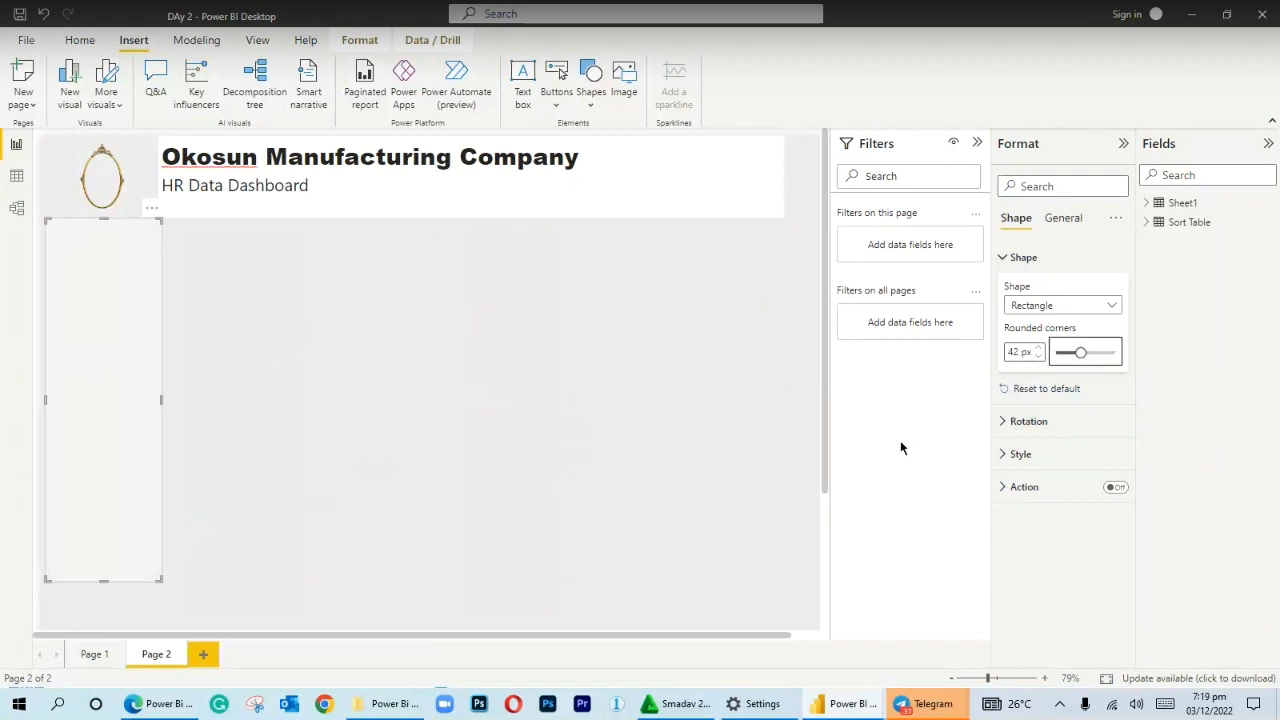
click(1014, 421)
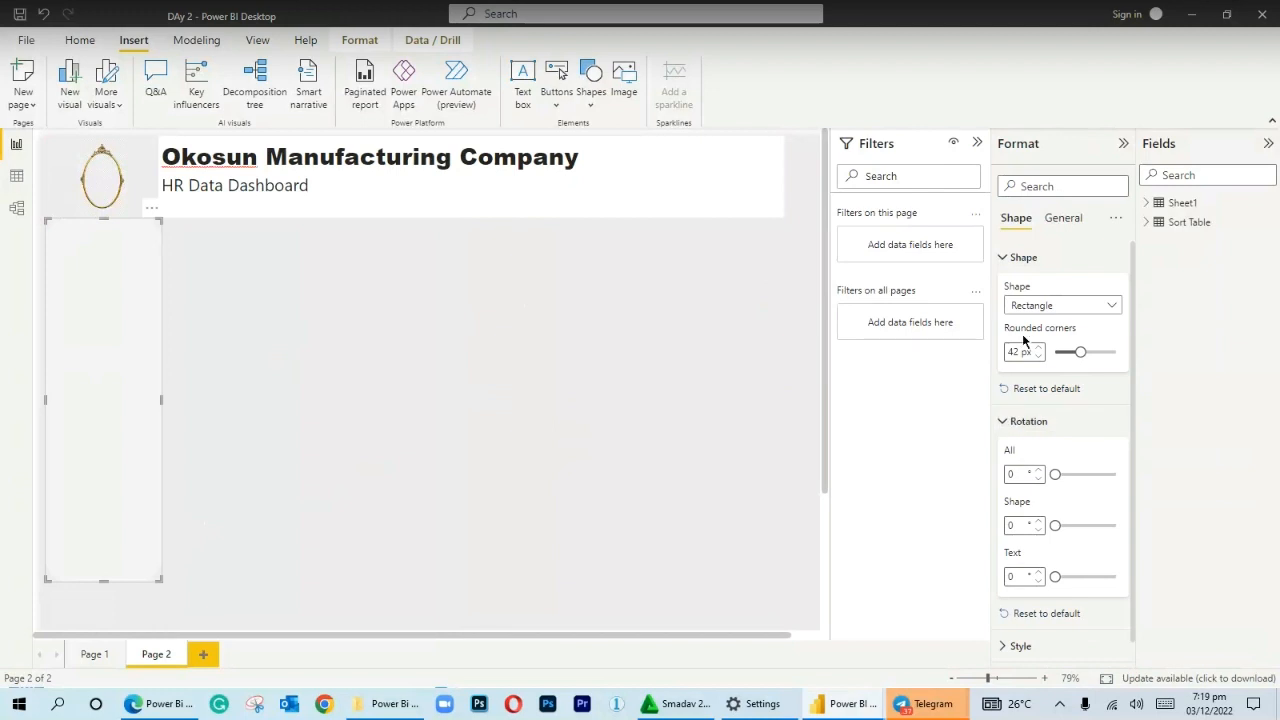
Set the sidebar rectangle's fill transparency to 0%.
click(1020, 257)
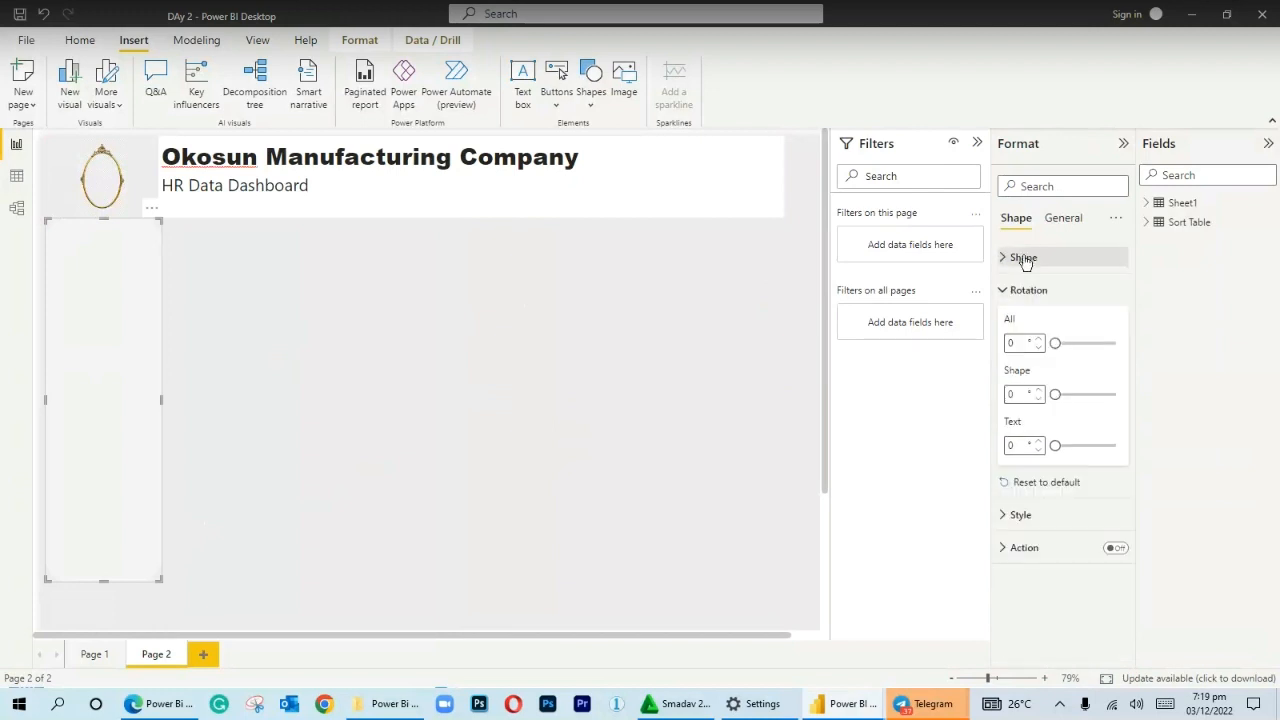
click(1012, 520)
drag(1090, 636, 1055, 636)
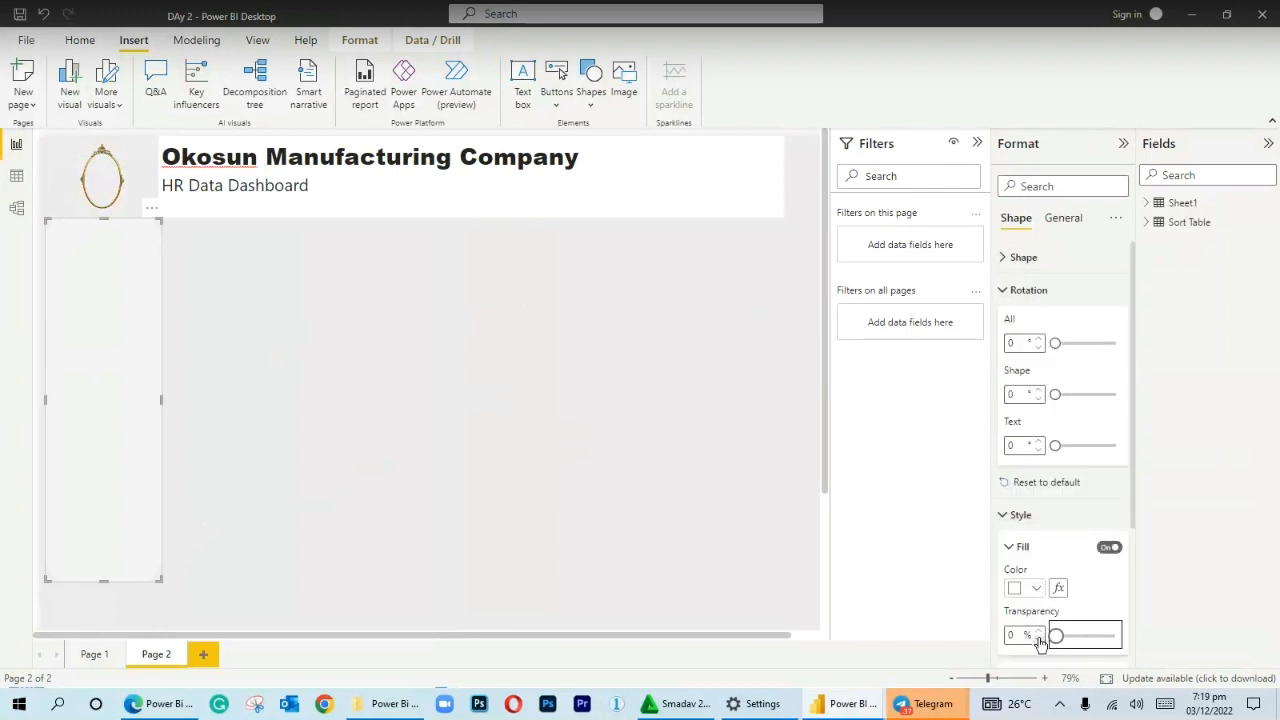
click(223, 424)
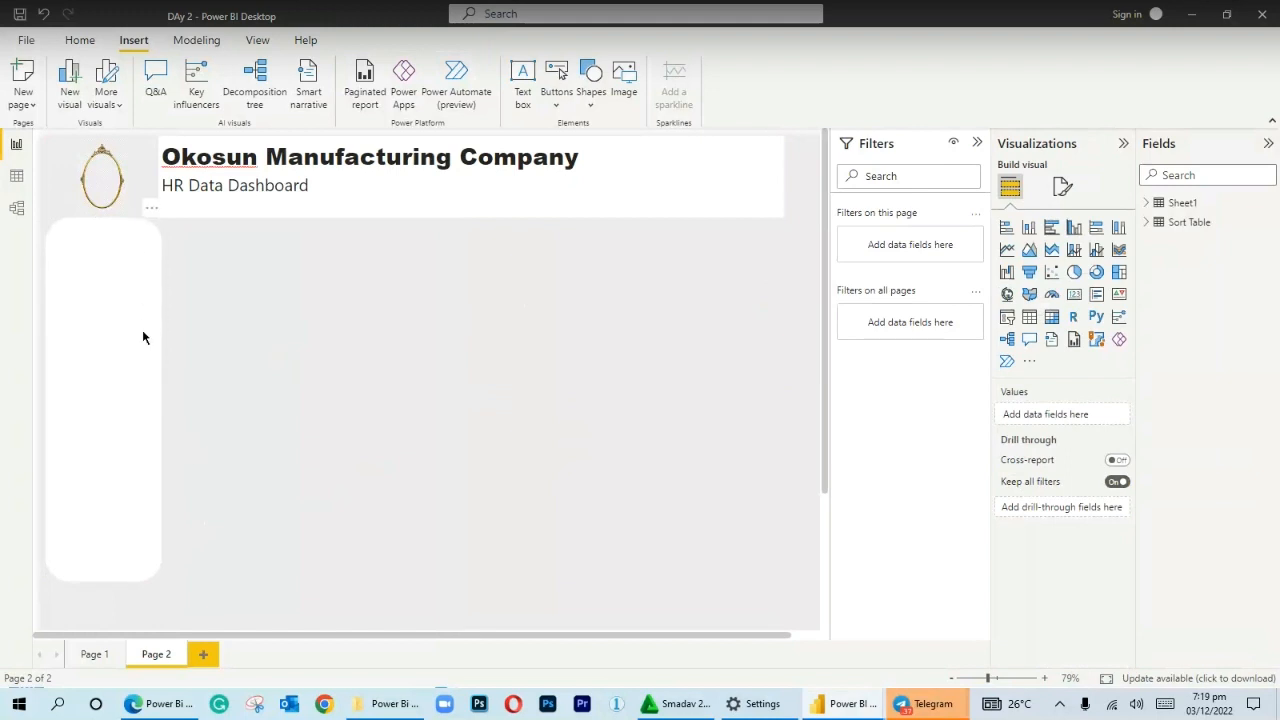
Reduce the rounding of the sidebar rectangle's corners to about 27 px.
click(70, 472)
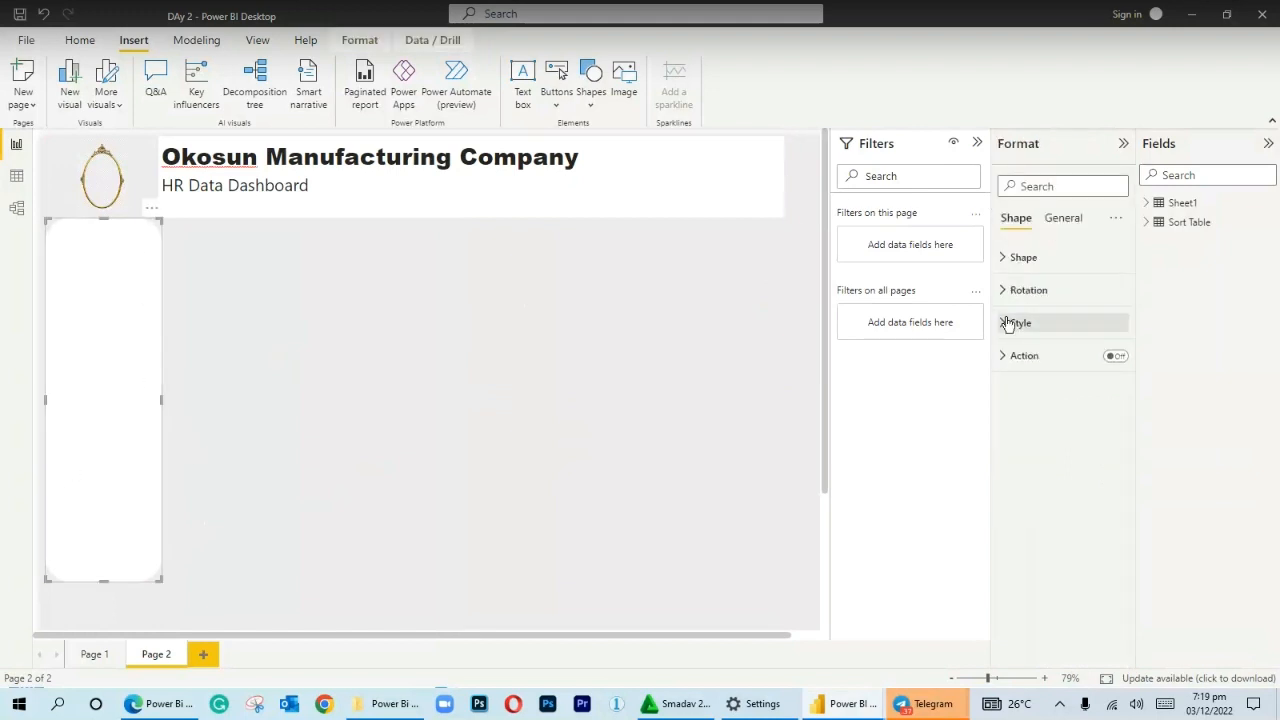
click(1010, 258)
drag(1081, 353, 1071, 353)
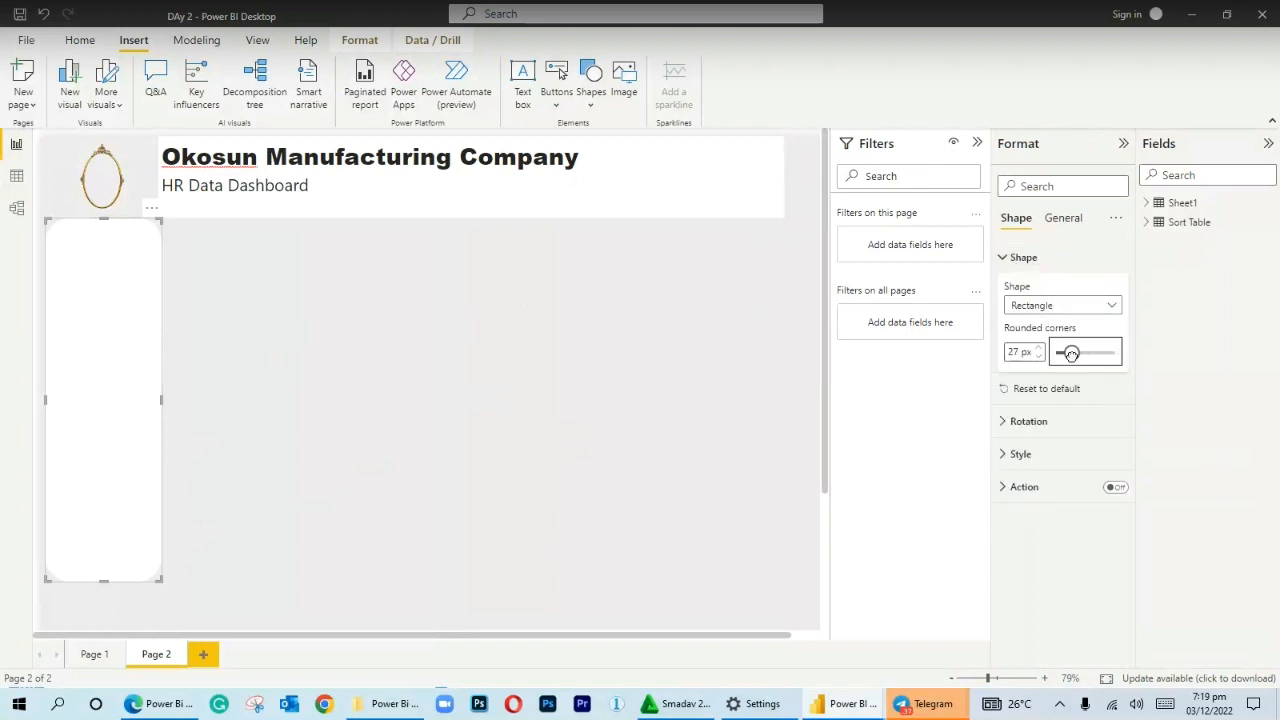
scroll(209, 384, down, 1)
click(209, 384)
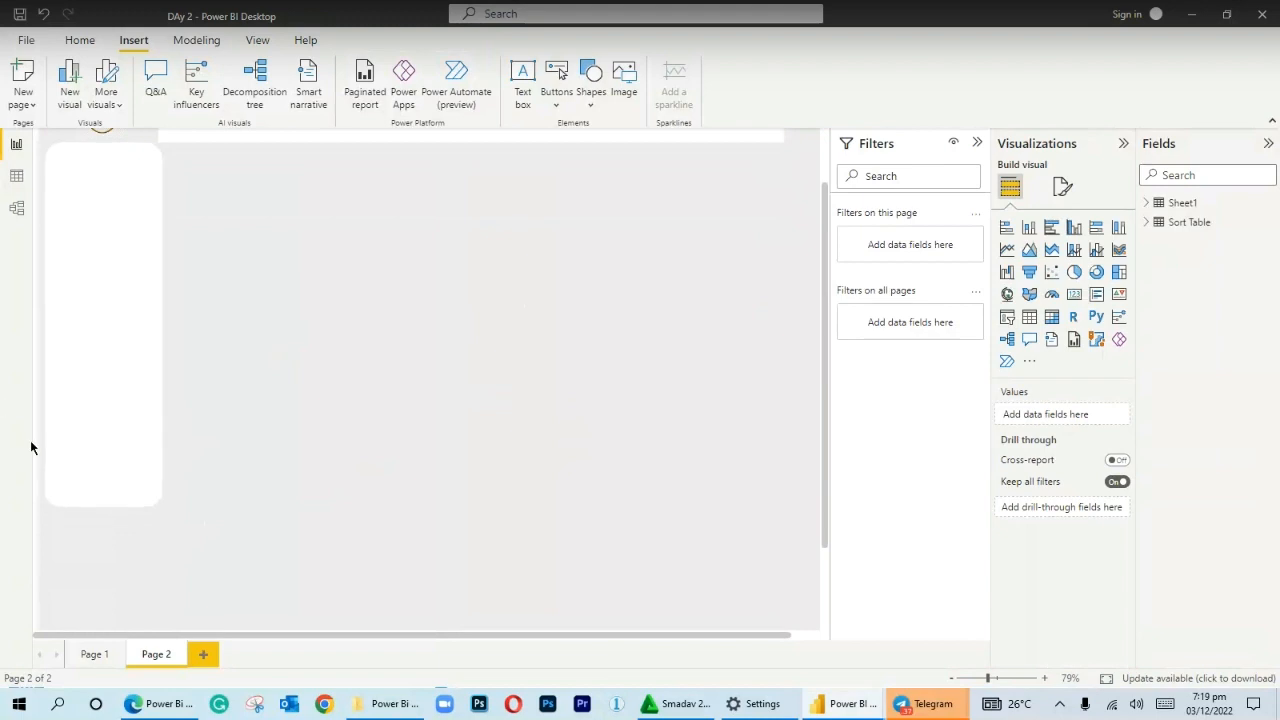
Extend the sidebar rectangle downward so it covers more of the page's height.
click(103, 485)
drag(107, 508, 101, 563)
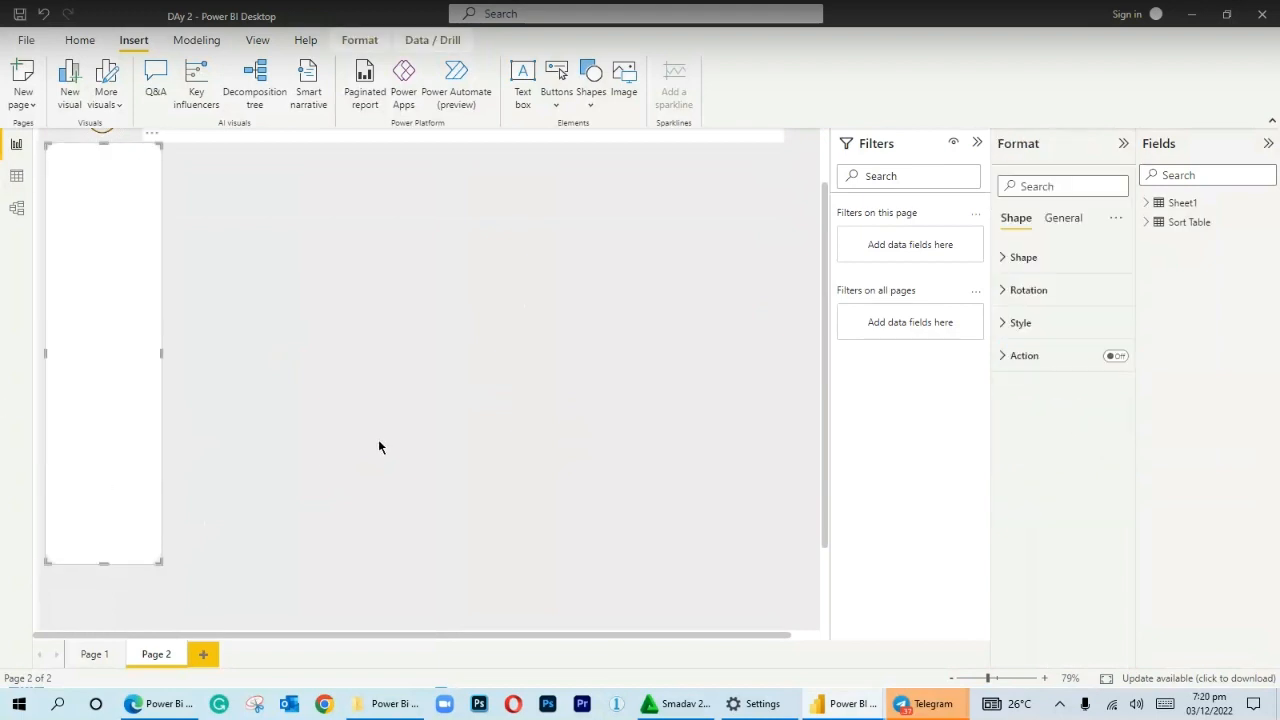
scroll(641, 345, up, 2)
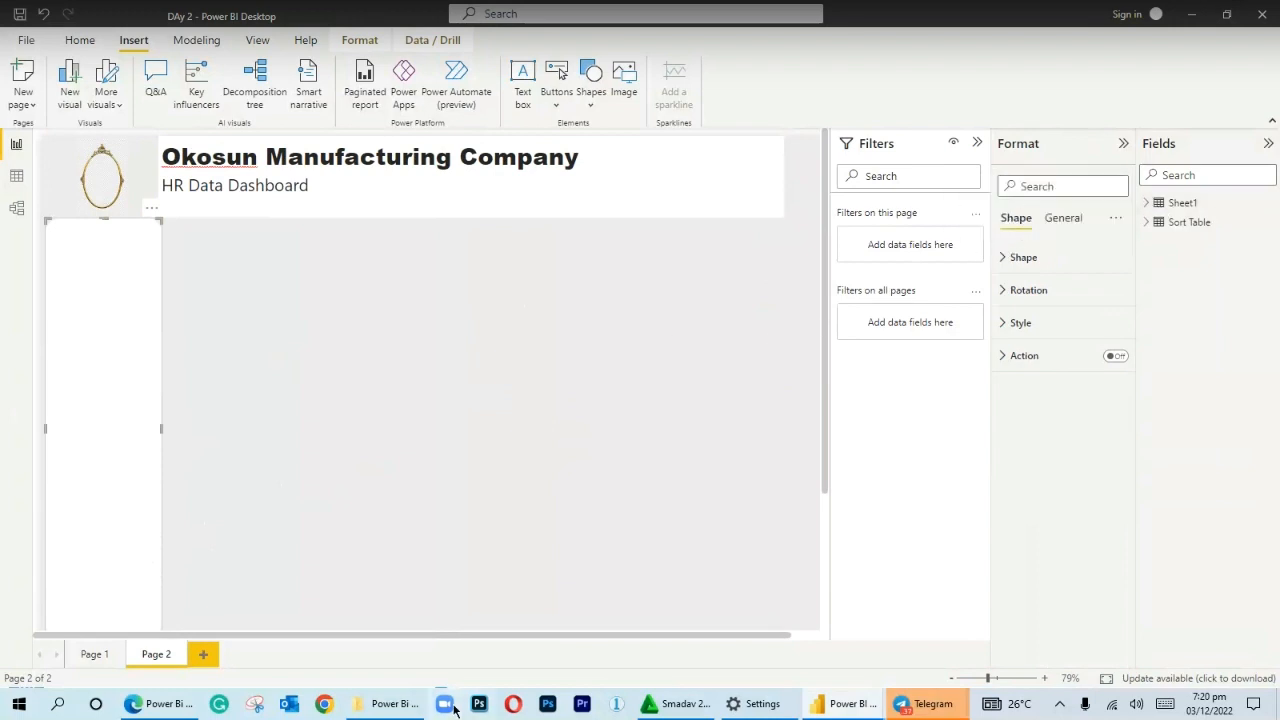
click(660, 418)
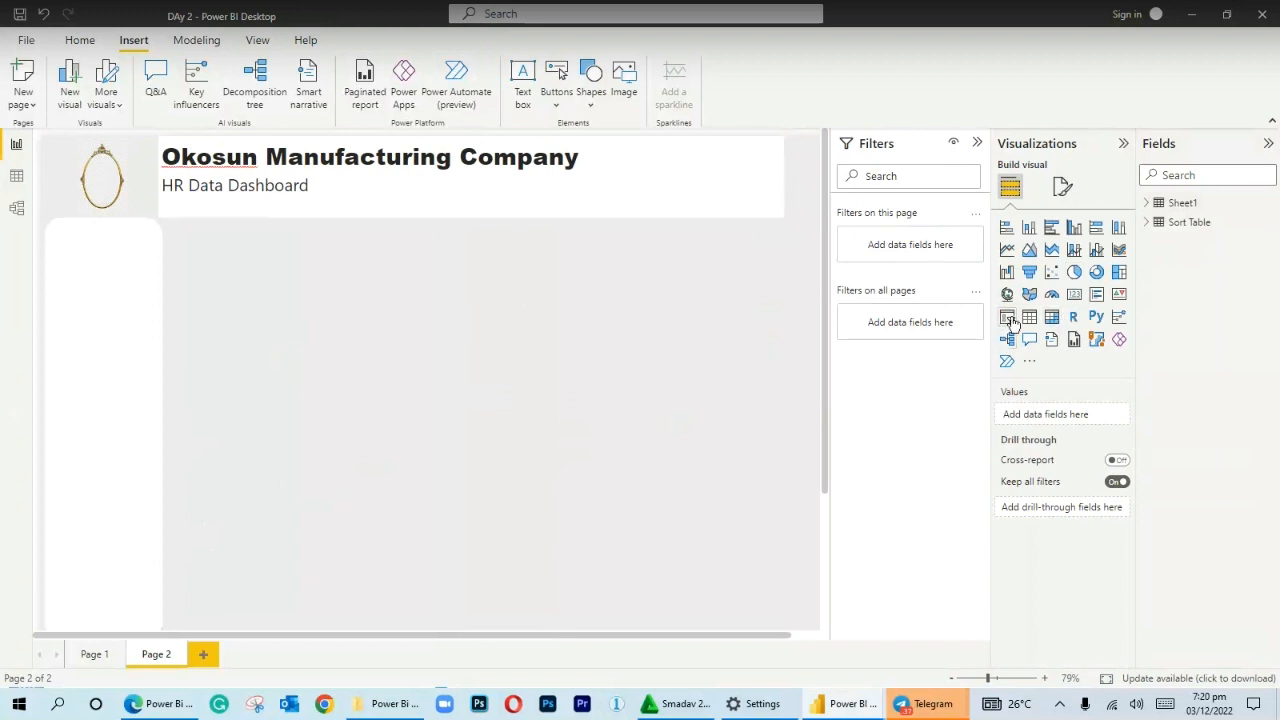
Insert a slicer, place it at the upper end of the sidebar rectangle and shorten it to fit.
click(1007, 317)
drag(260, 396, 89, 200)
scroll(274, 229, up, 3)
drag(144, 445, 95, 337)
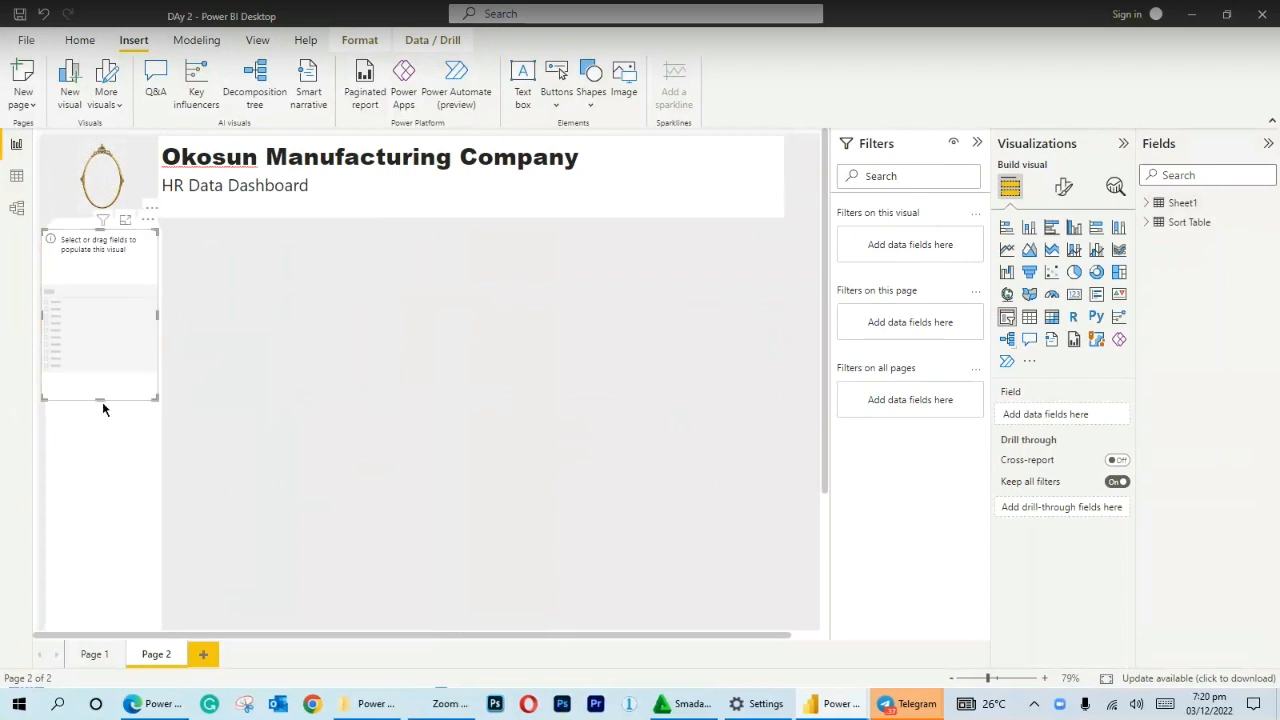
drag(101, 398, 115, 343)
mouse_move(443, 704)
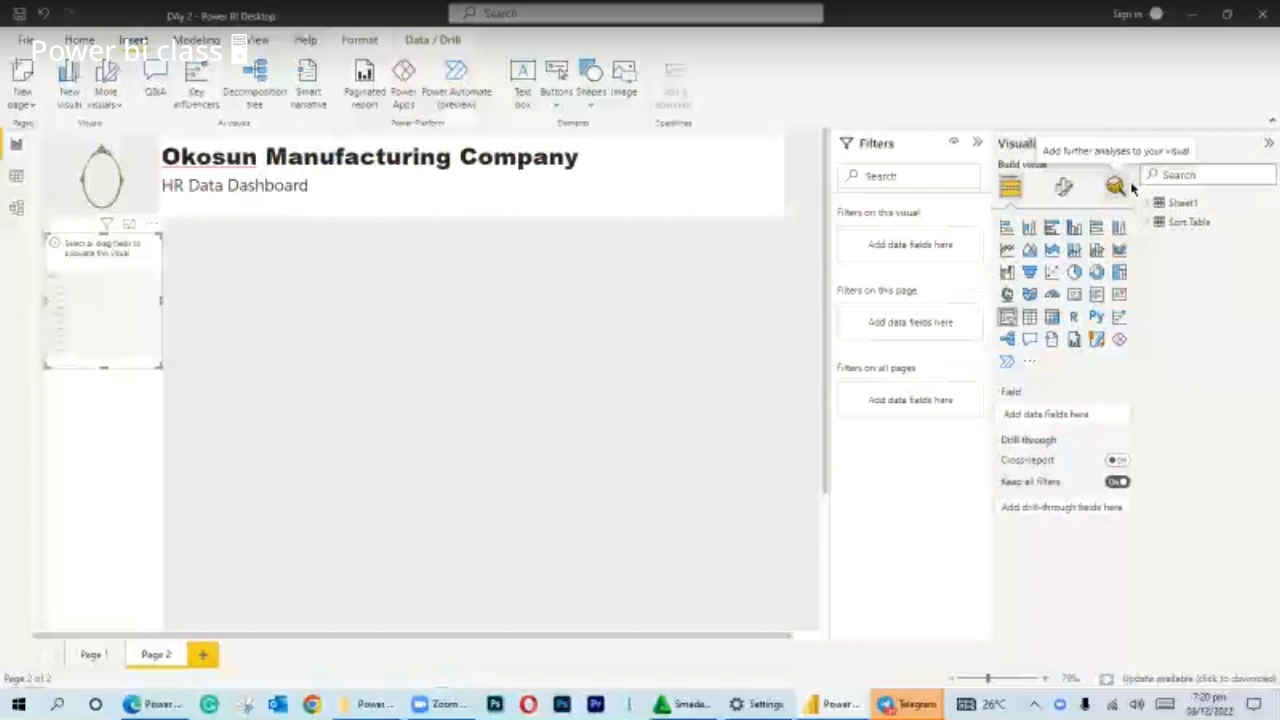
Assign the Gender field from Sheet1 to the sidebar slicer.
click(1160, 202)
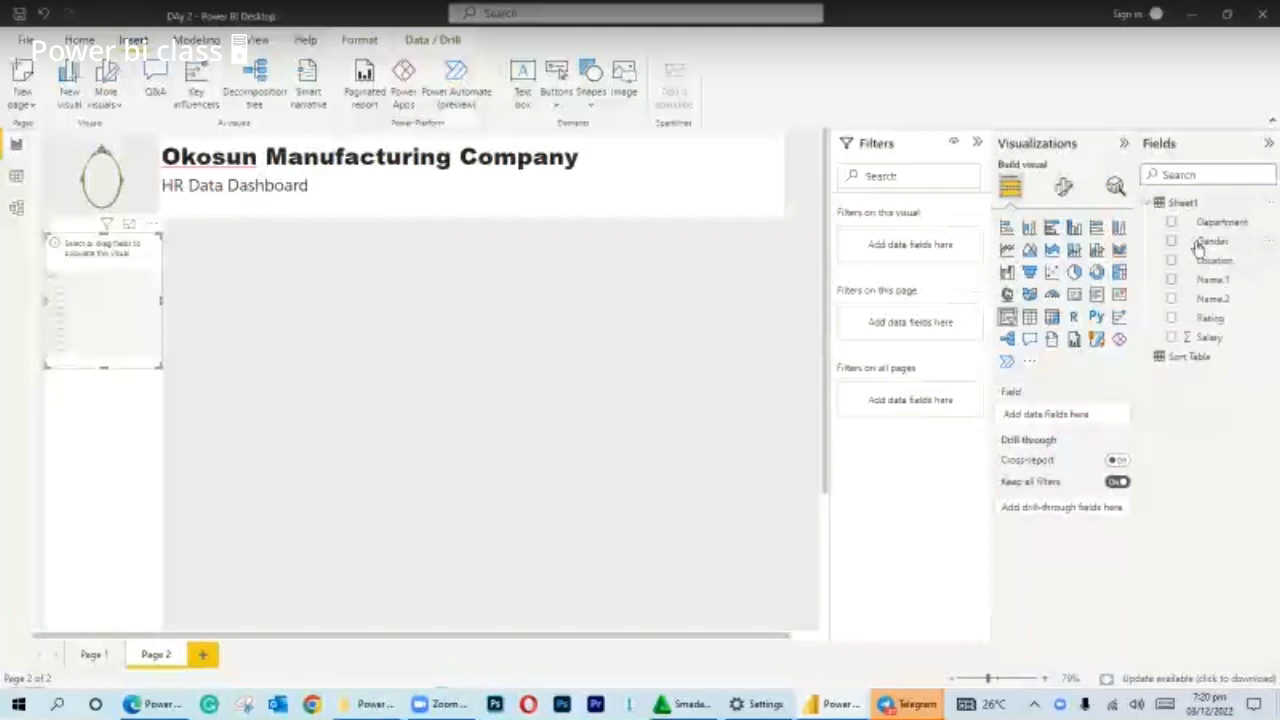
drag(1205, 241, 1076, 412)
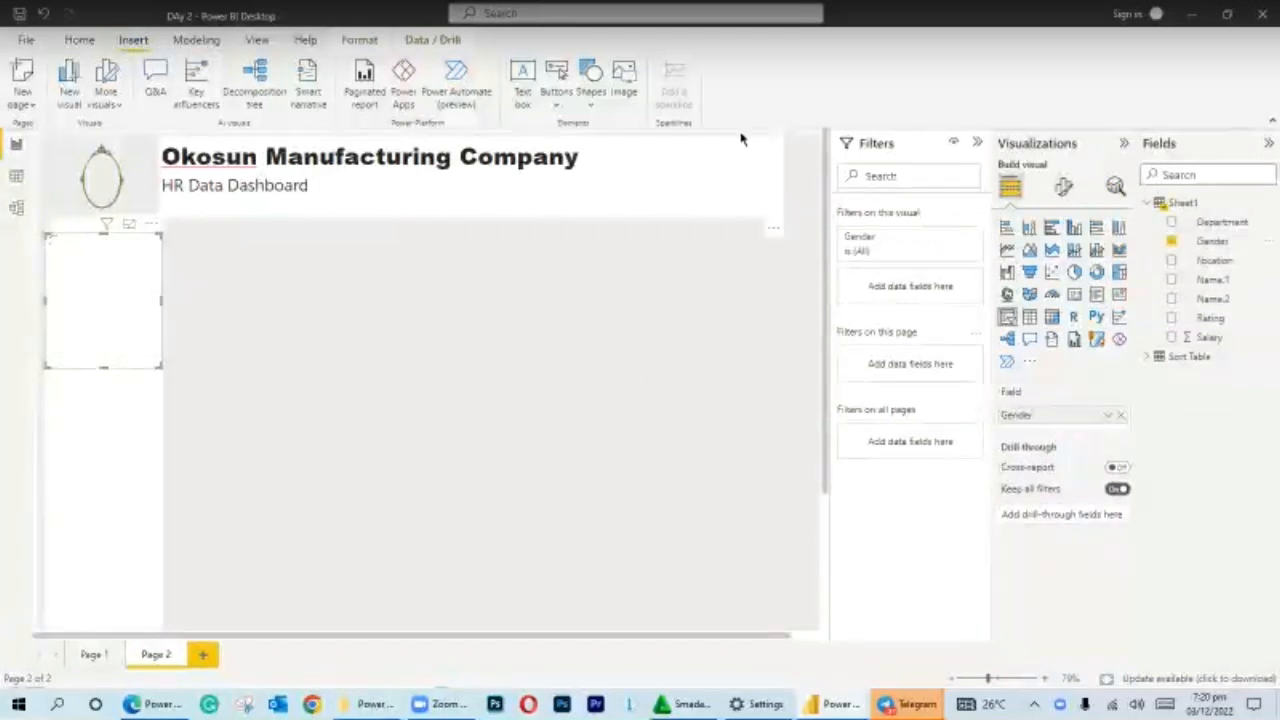
click(325, 356)
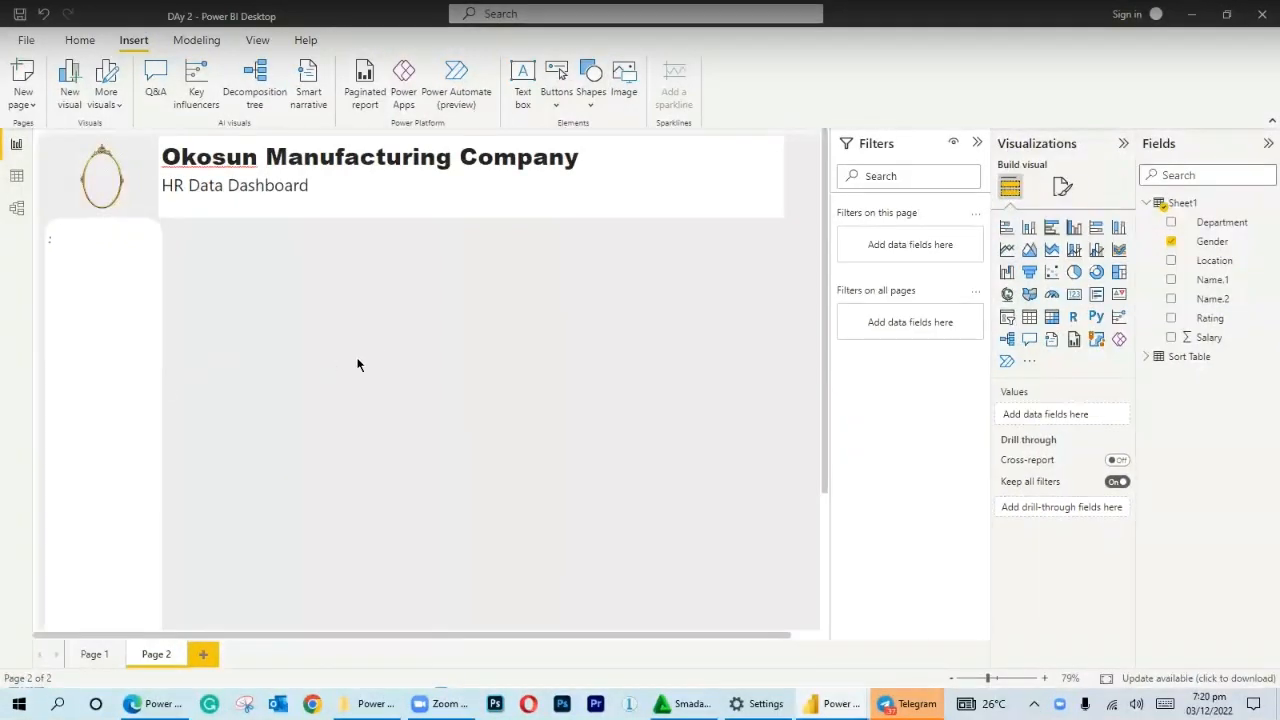
Add a second slicer below the Gender slicer, make it taller and assign it the Department field.
click(1008, 318)
drag(114, 495, 110, 190)
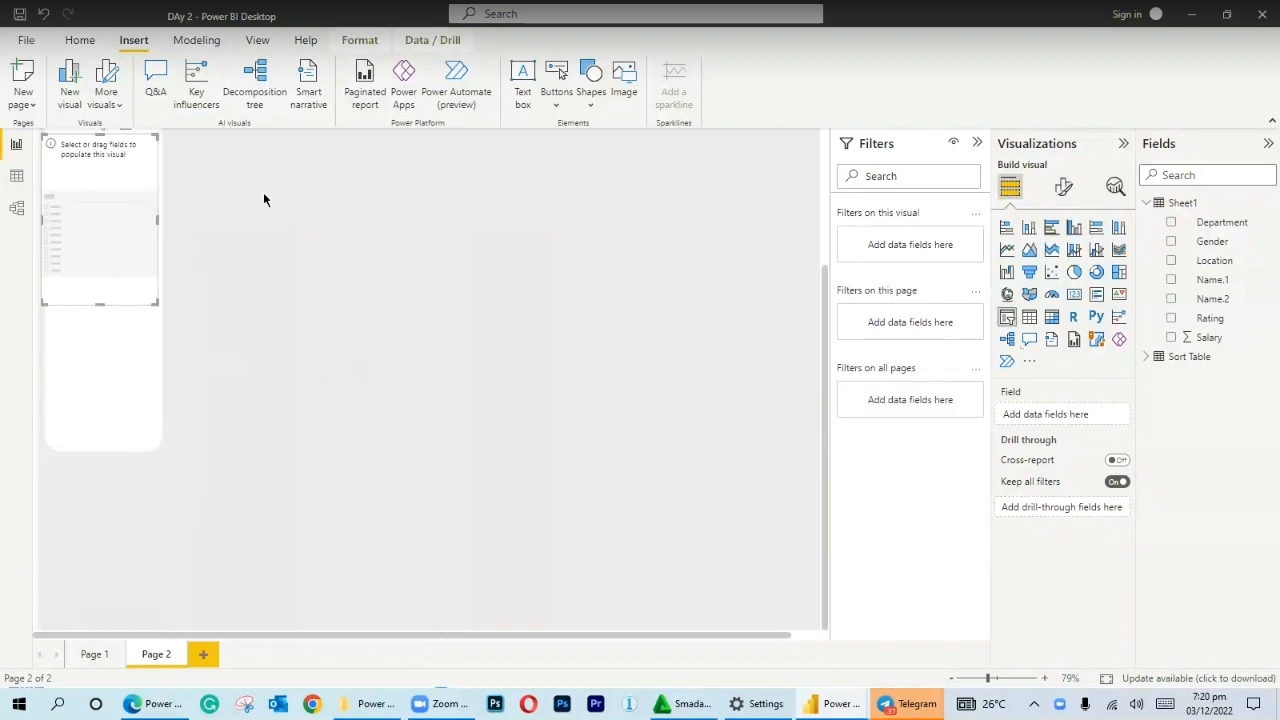
drag(823, 408, 832, 292)
drag(99, 432, 100, 449)
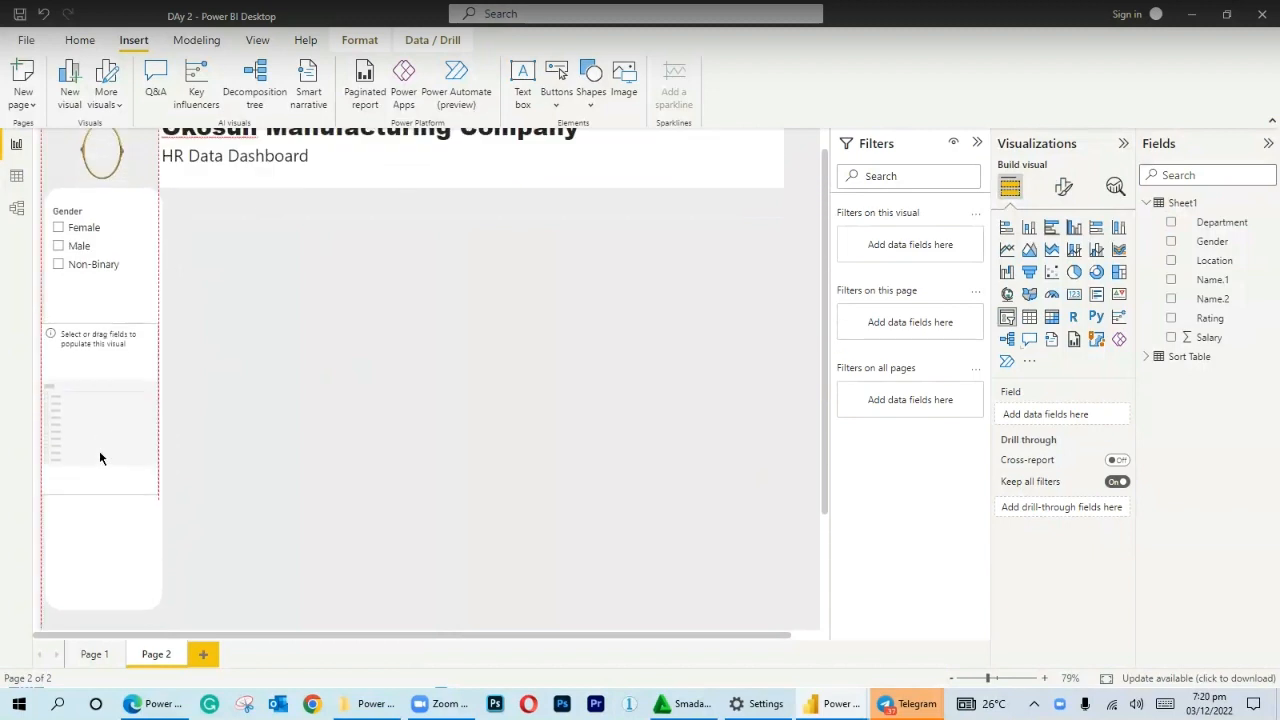
drag(101, 484, 97, 534)
drag(112, 460, 116, 458)
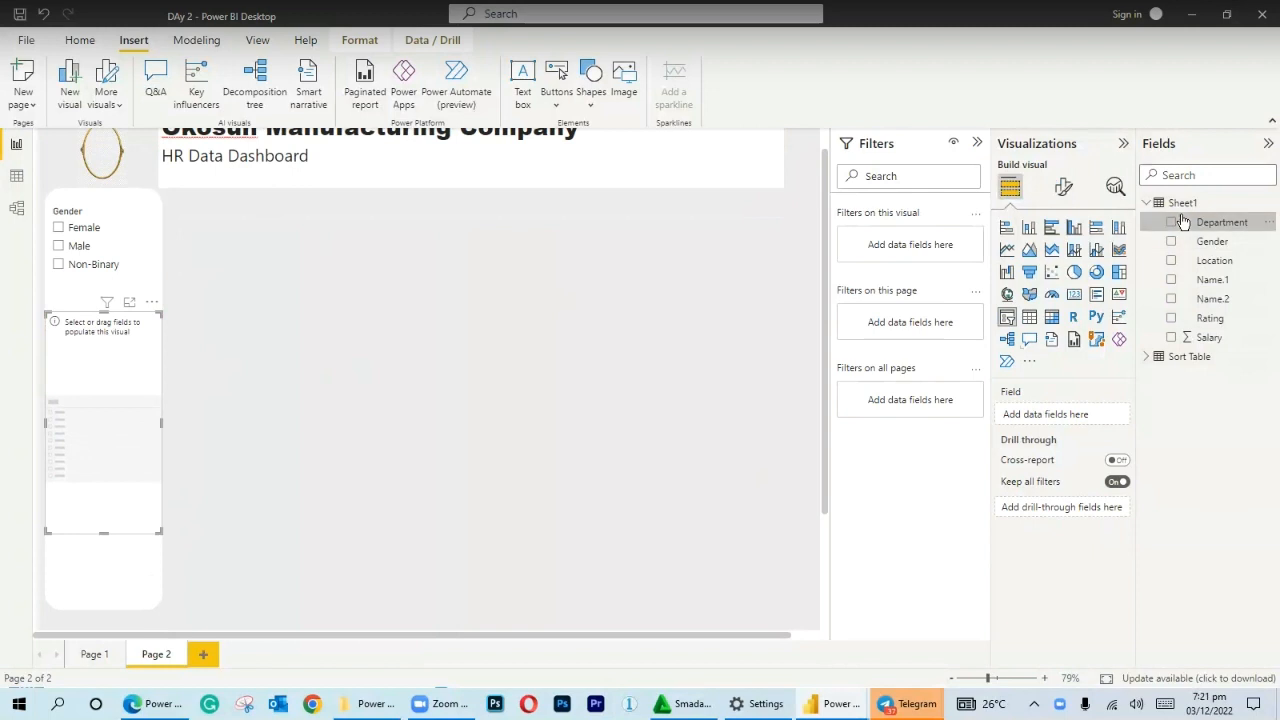
drag(1217, 222, 1046, 412)
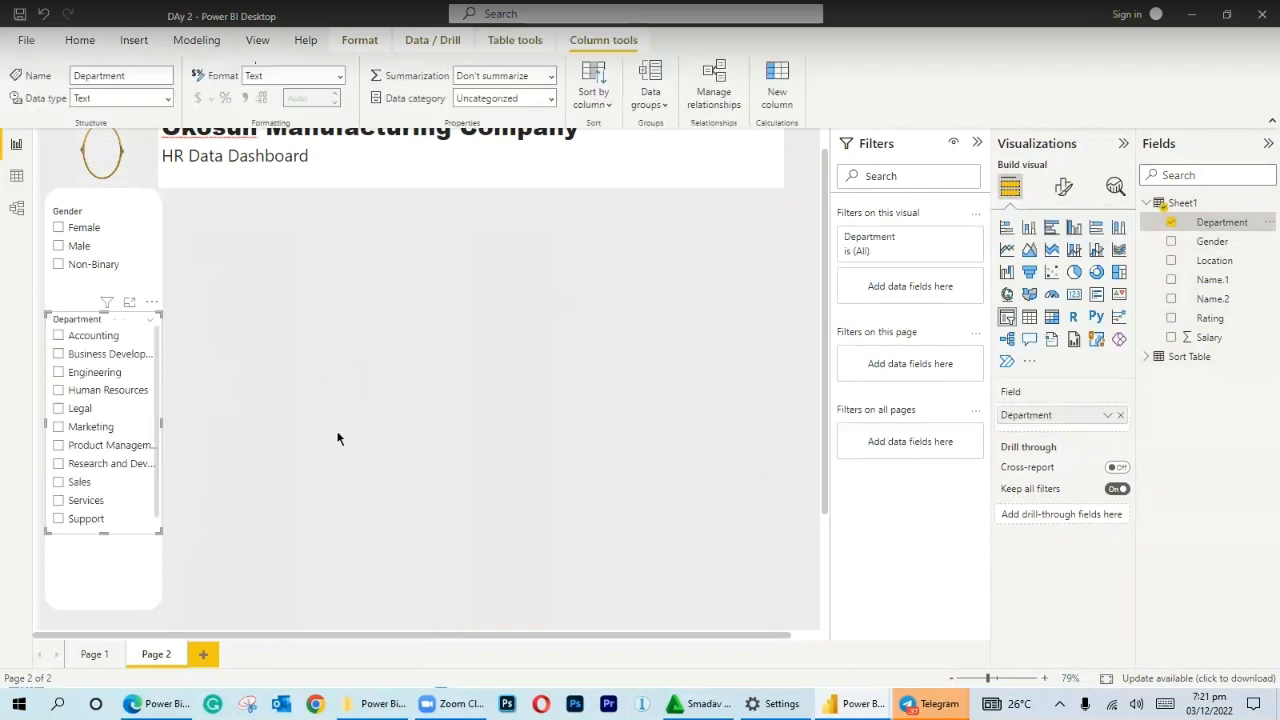
Change both the Department and Gender slicers from list to dropdown style.
click(151, 321)
click(171, 371)
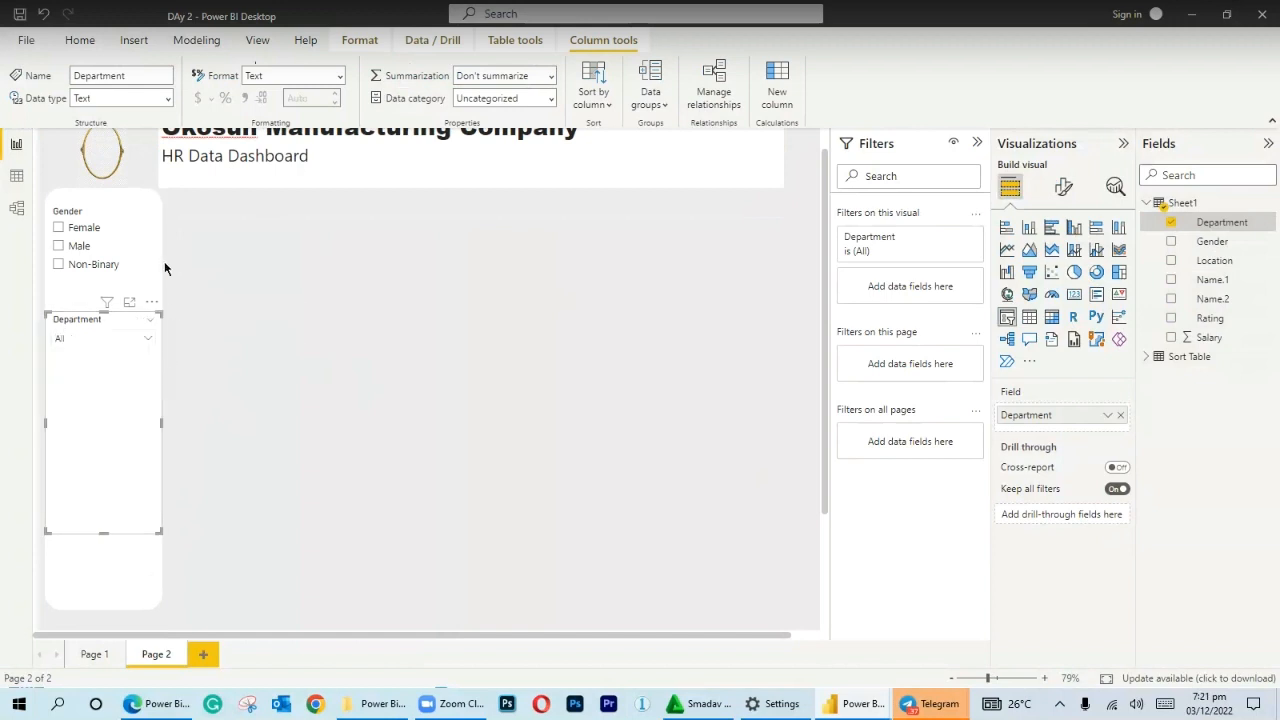
click(151, 212)
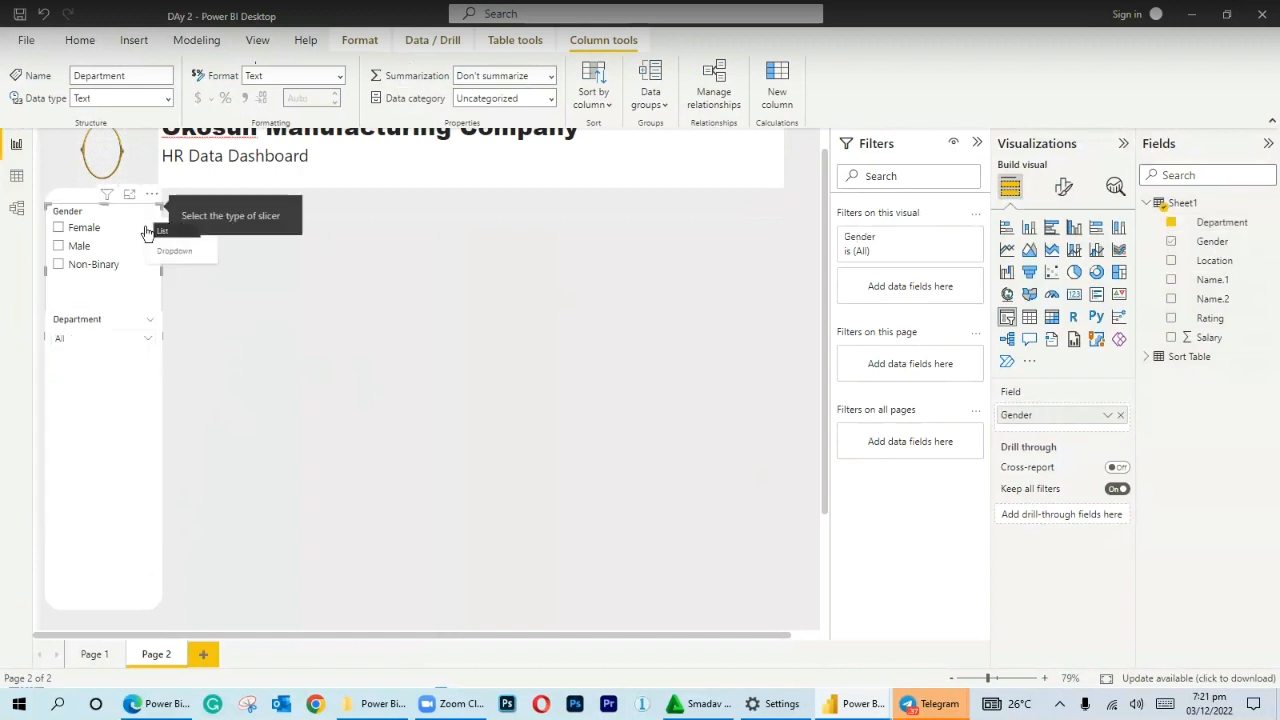
click(171, 258)
click(264, 369)
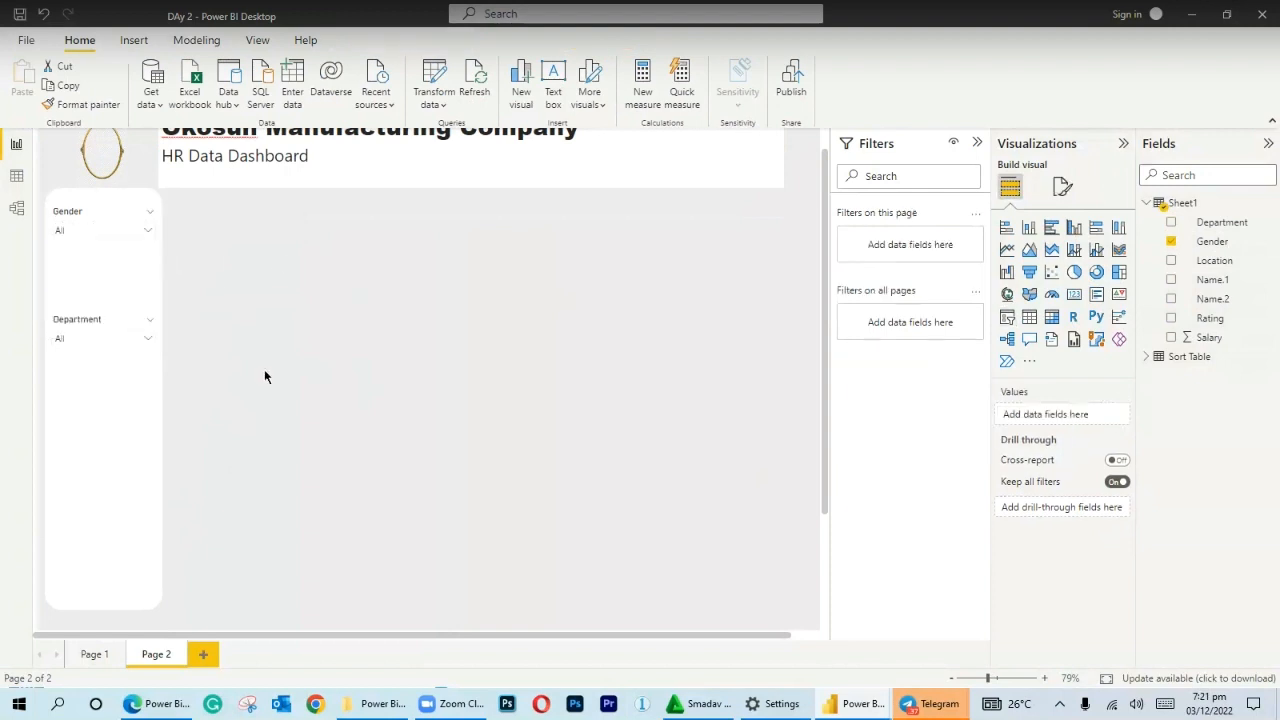
Check the choices offered by the Department and Gender dropdown slicers.
click(149, 340)
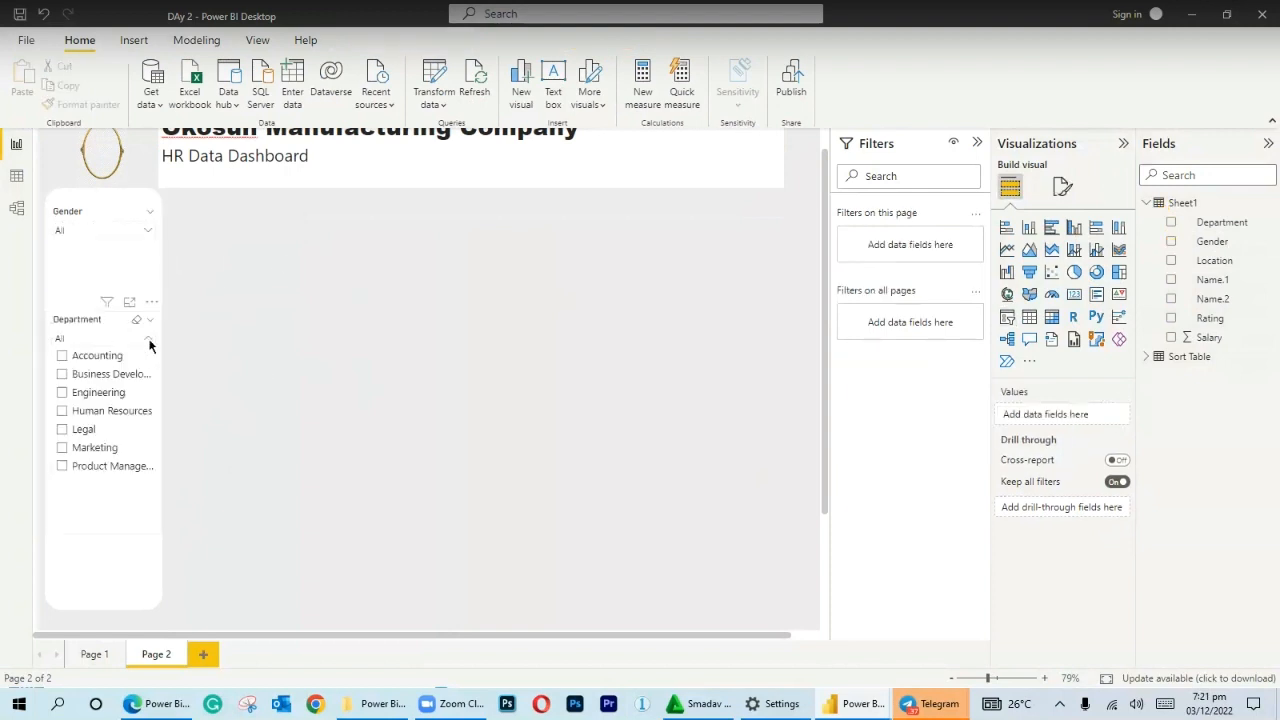
click(147, 341)
click(146, 341)
click(98, 480)
scroll(96, 420, up, 1)
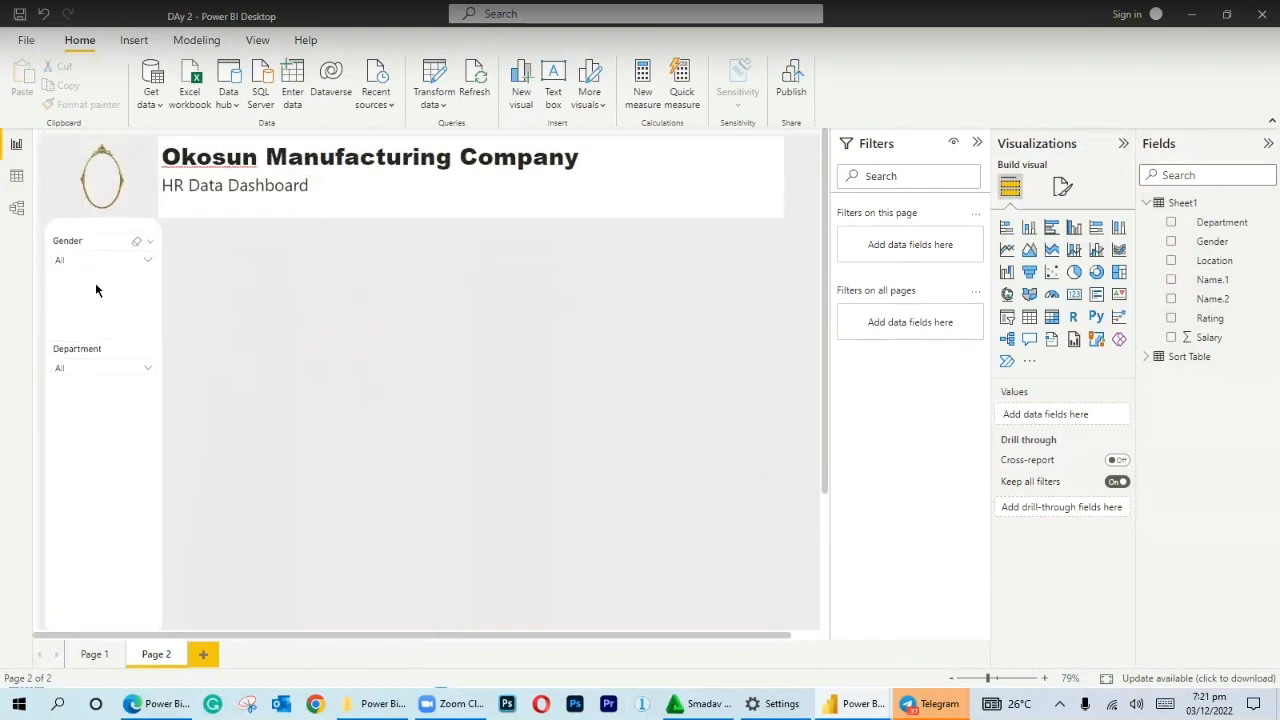
click(144, 259)
click(163, 290)
click(393, 389)
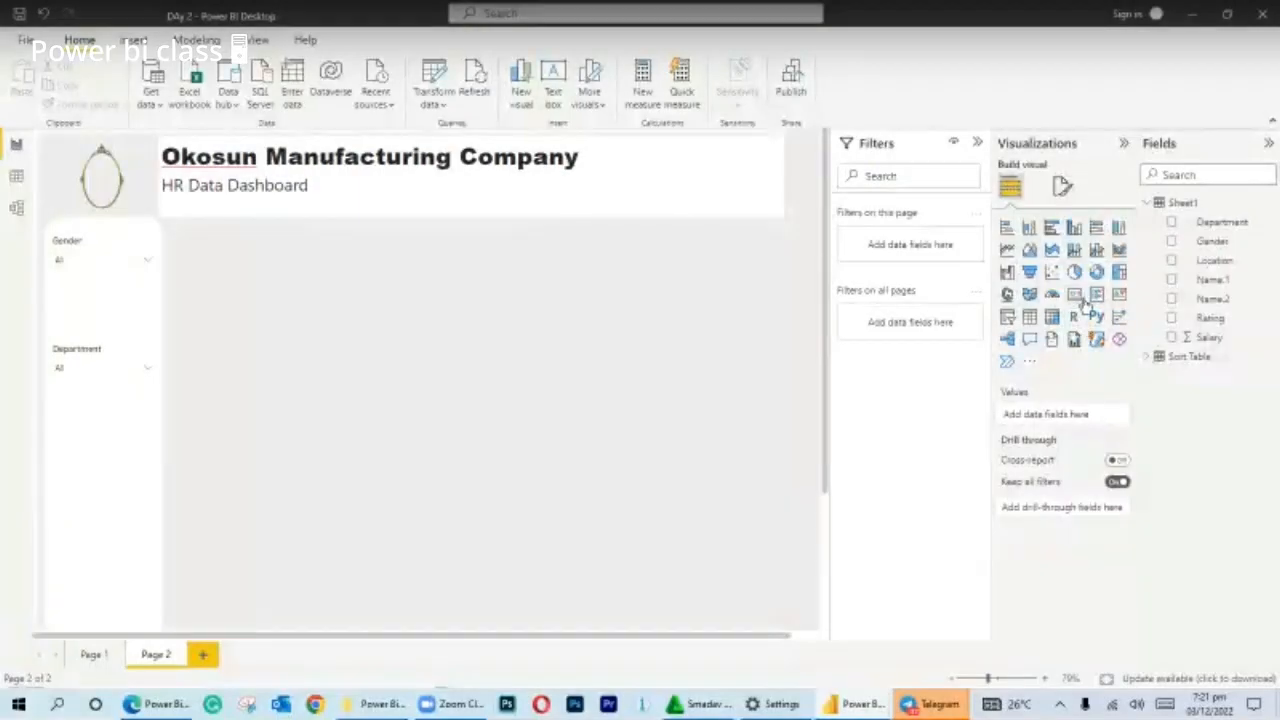
Insert a card visual beside the sidebar just below the title banner, making it wider and shorter.
click(1076, 293)
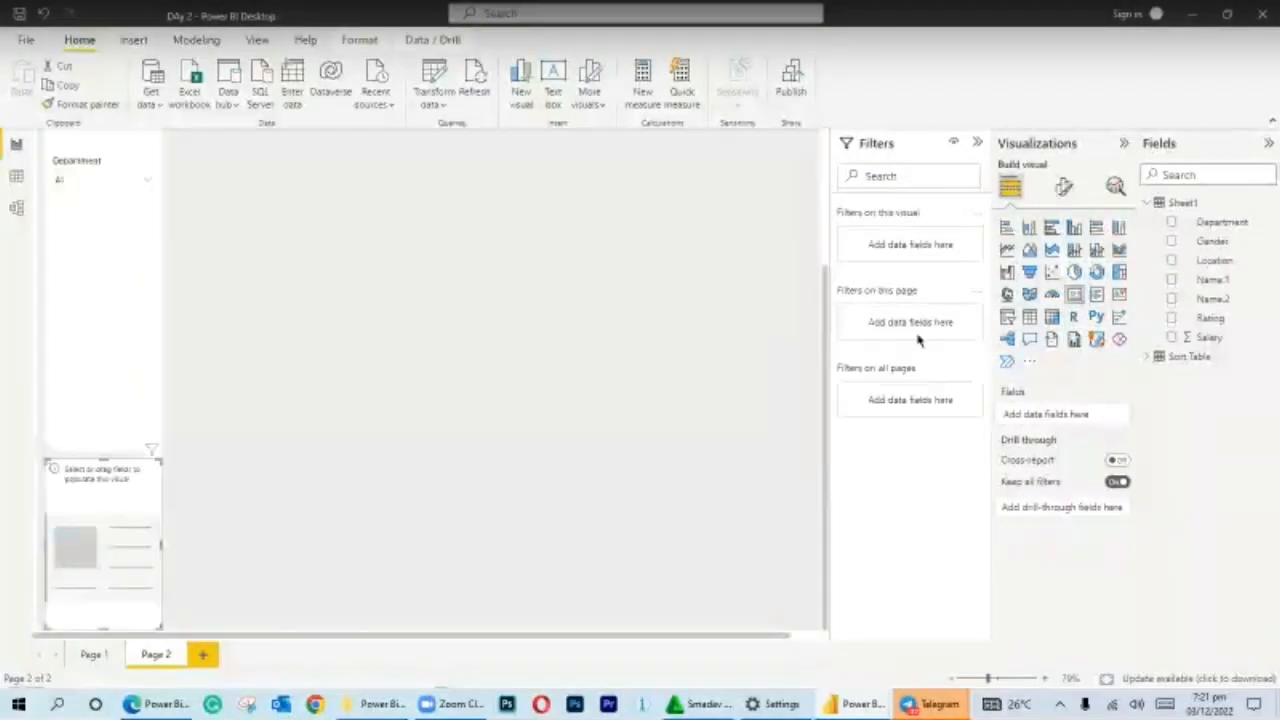
drag(86, 550, 274, 262)
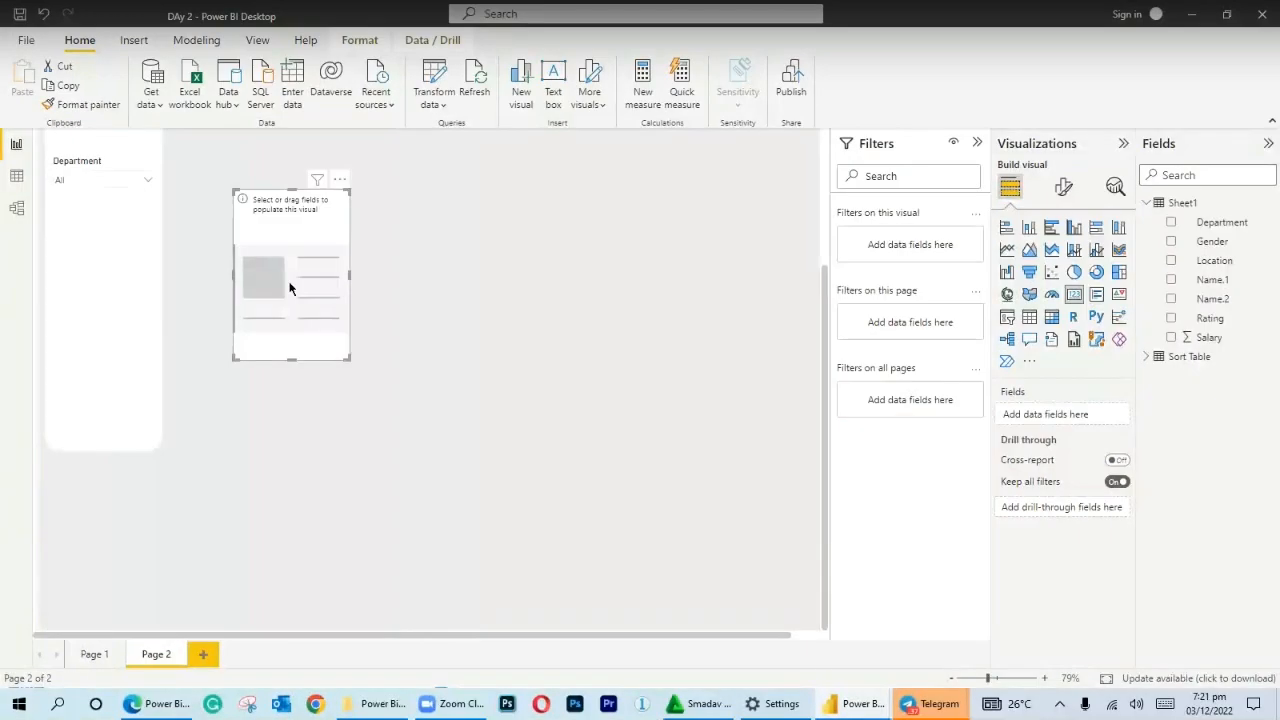
scroll(567, 323, up, 4)
drag(239, 352, 220, 288)
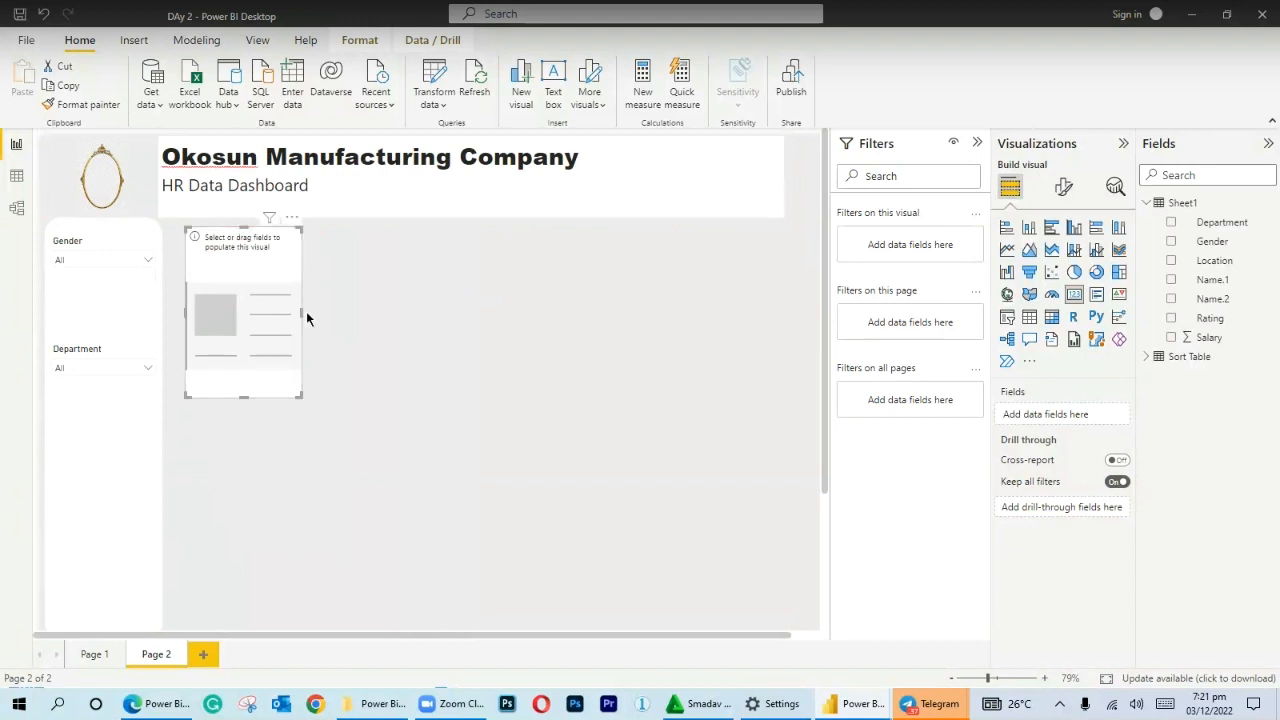
drag(310, 318, 327, 309)
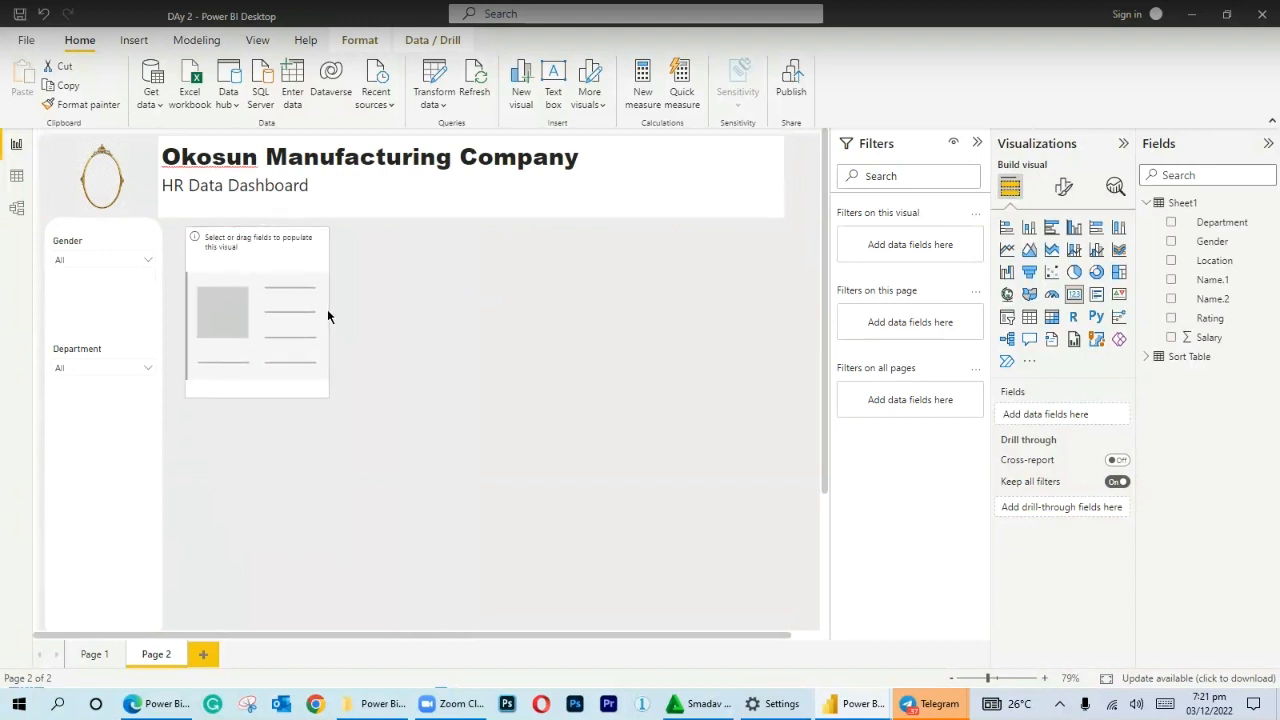
click(262, 403)
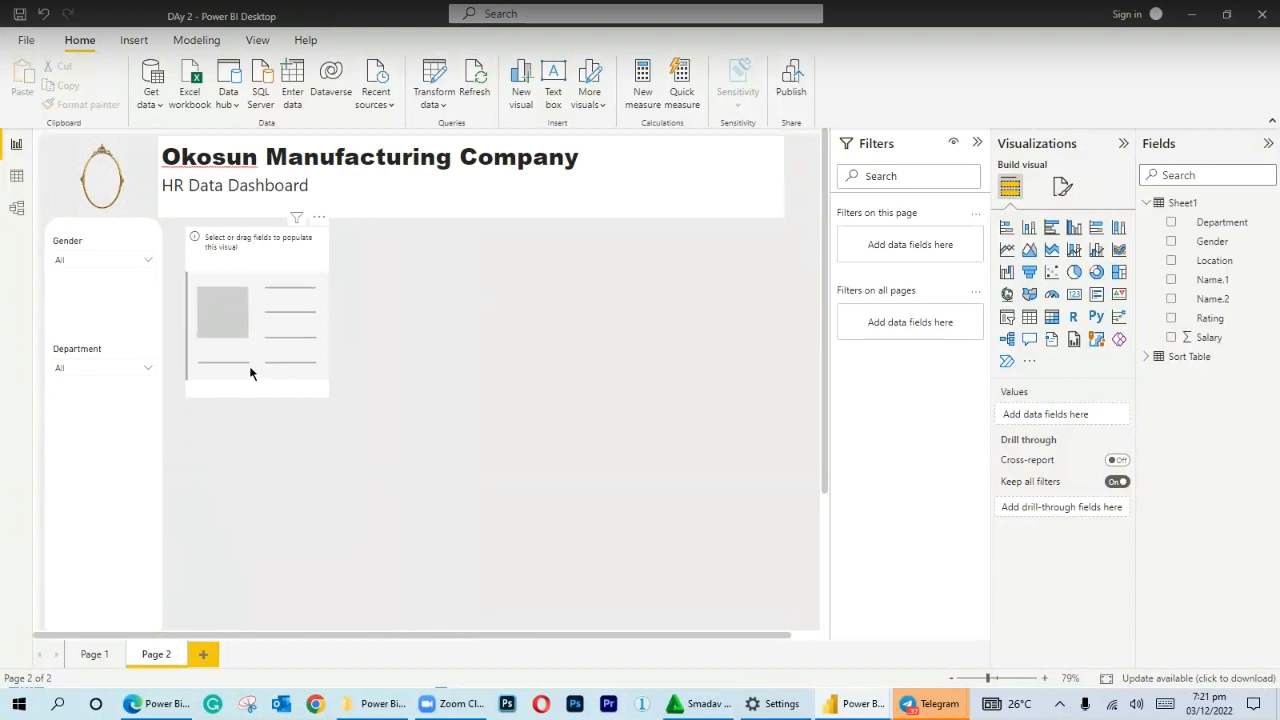
click(255, 385)
drag(257, 396, 257, 362)
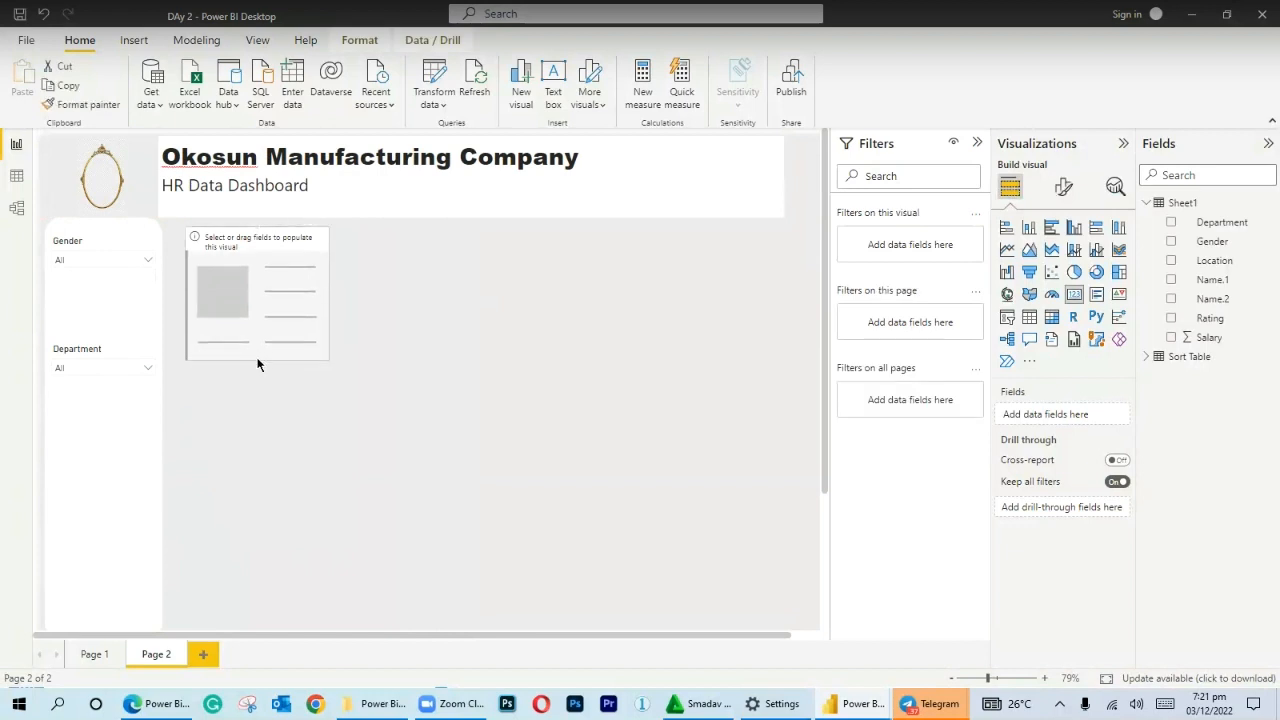
Add the Name.1 field to the card, trying Count (Distinct) before summarizing it by Count.
drag(1212, 281, 1062, 418)
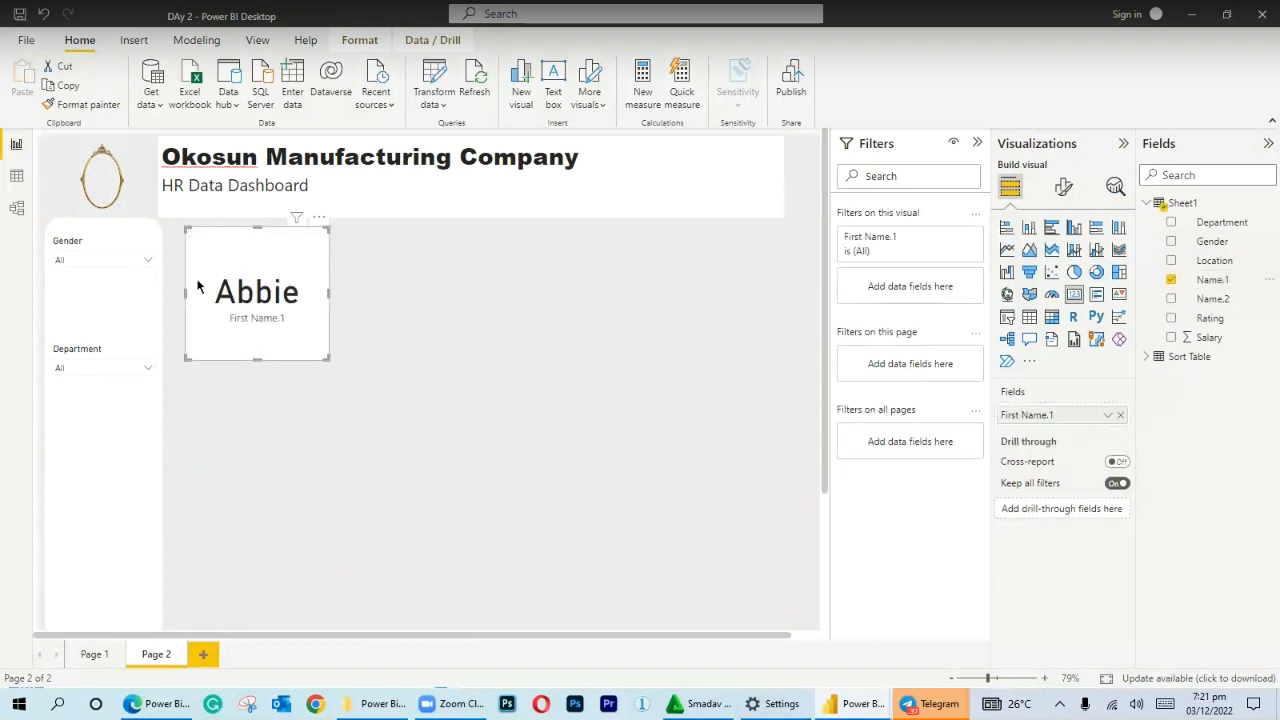
click(1108, 416)
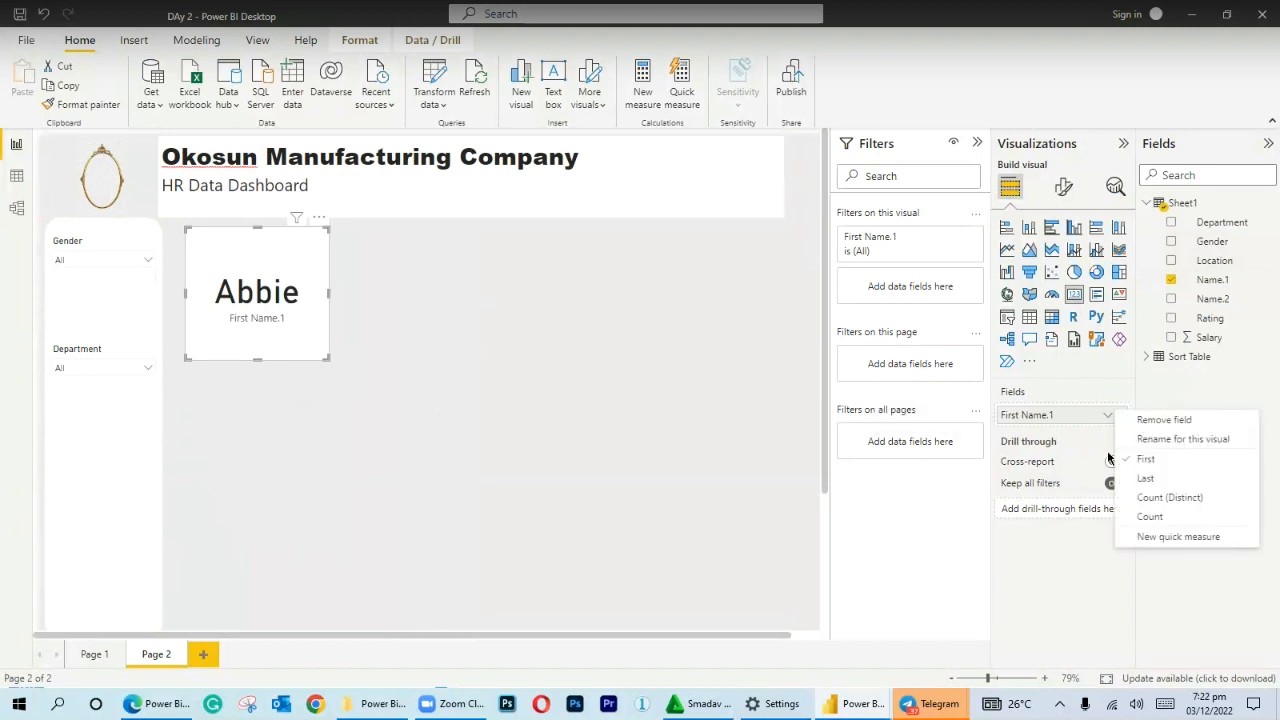
click(1149, 499)
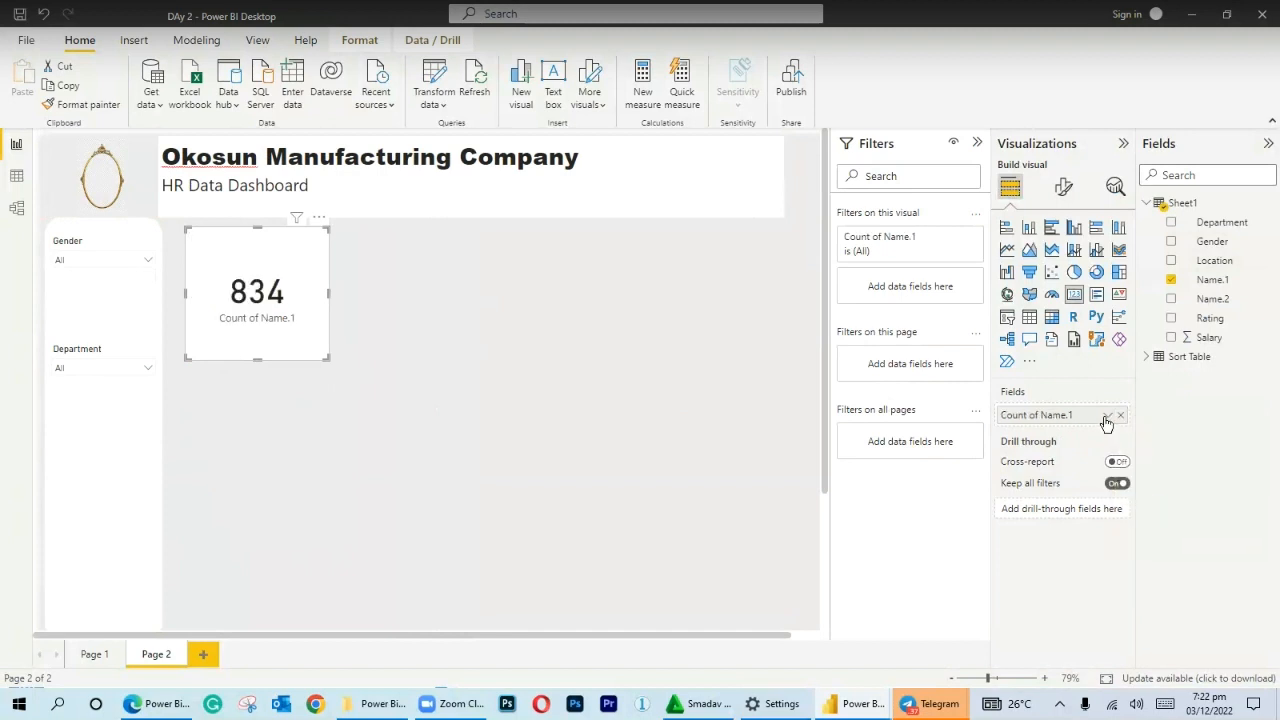
click(1108, 415)
click(1147, 518)
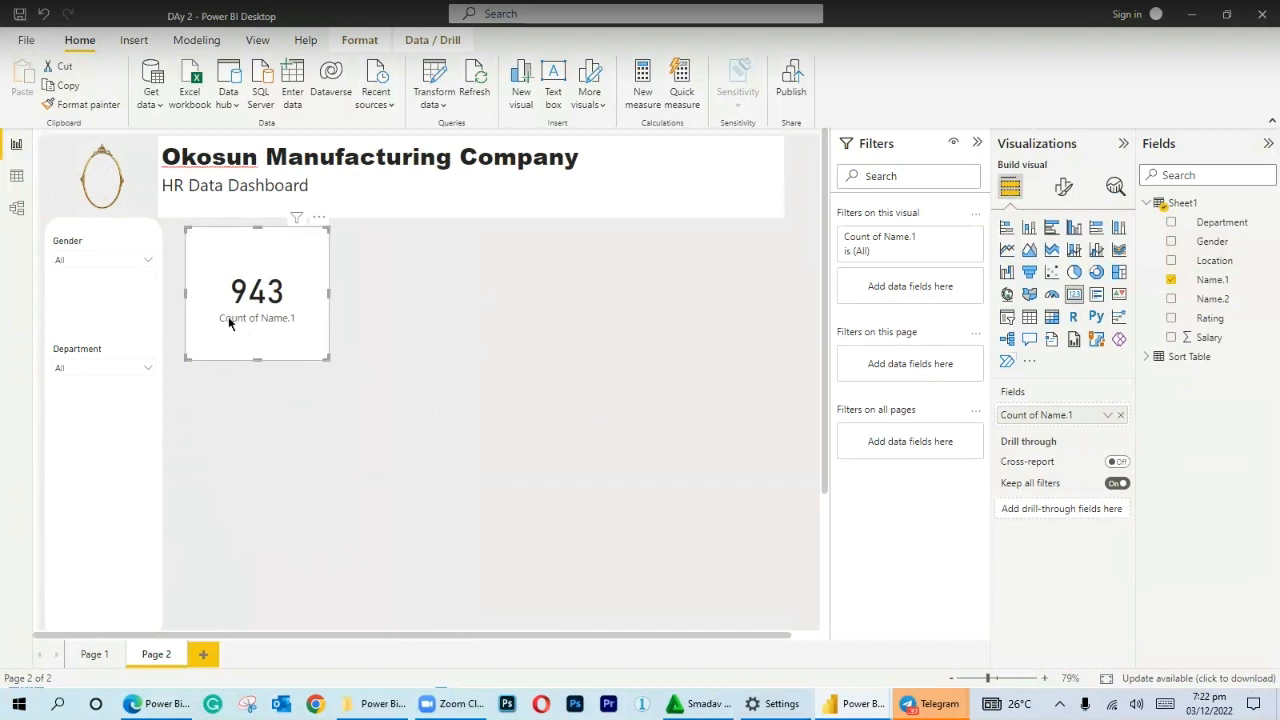
Nudge the Name.1 count card down slightly and paste copies of it onto the page to make four cards.
mouse_move(269, 322)
mouse_down()
mouse_move(251, 326)
mouse_move(259, 314)
mouse_move(267, 323)
mouse_up()
right_click(267, 341)
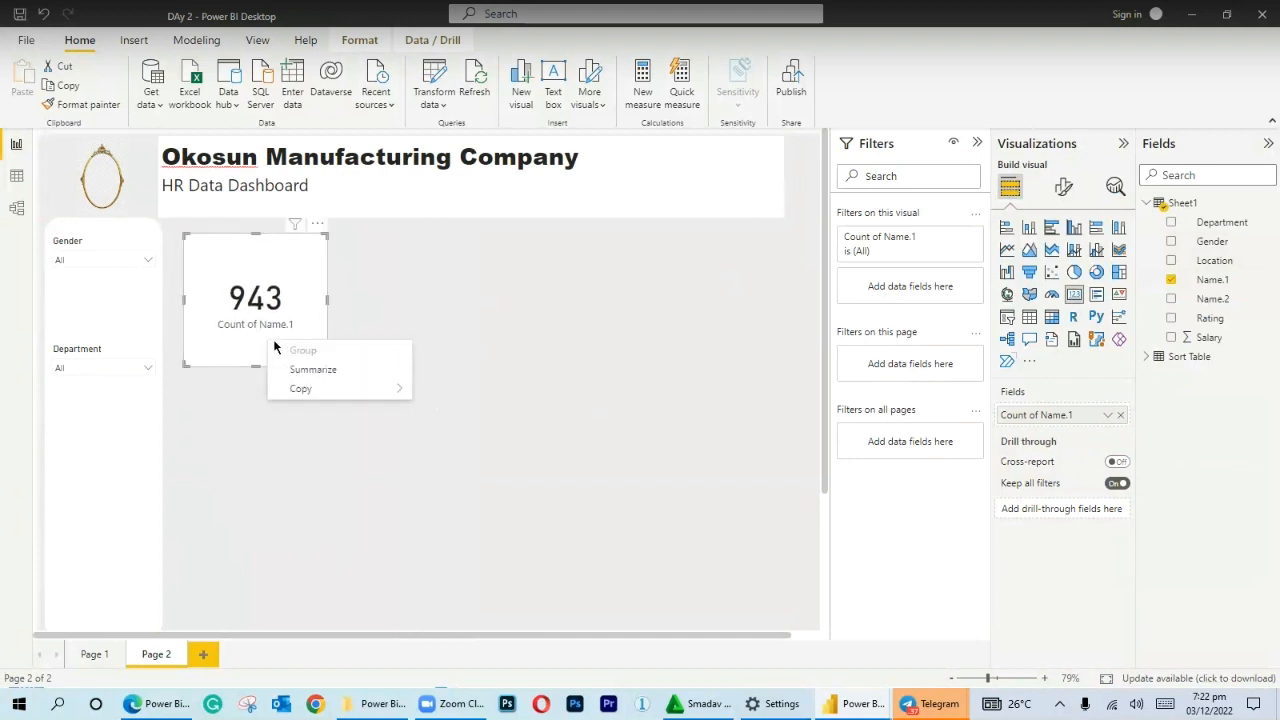
mouse_move(311, 390)
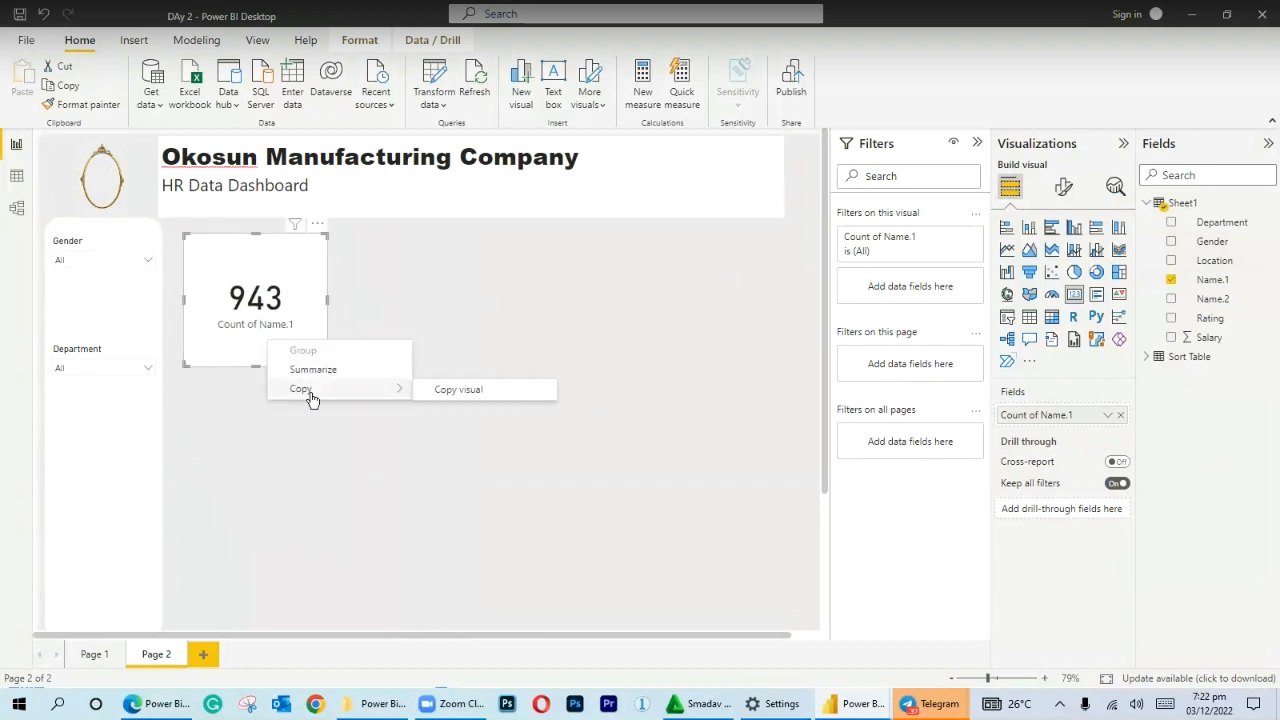
click(456, 391)
click(415, 417)
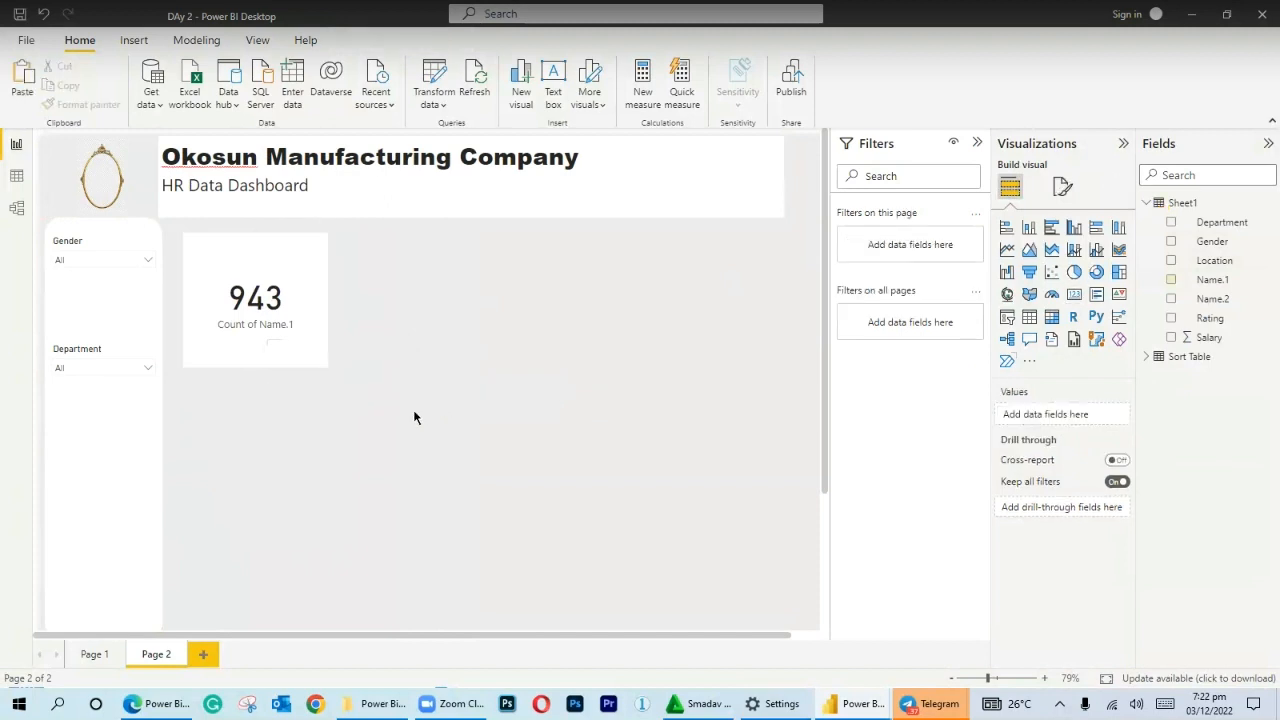
key(ctrl+v)
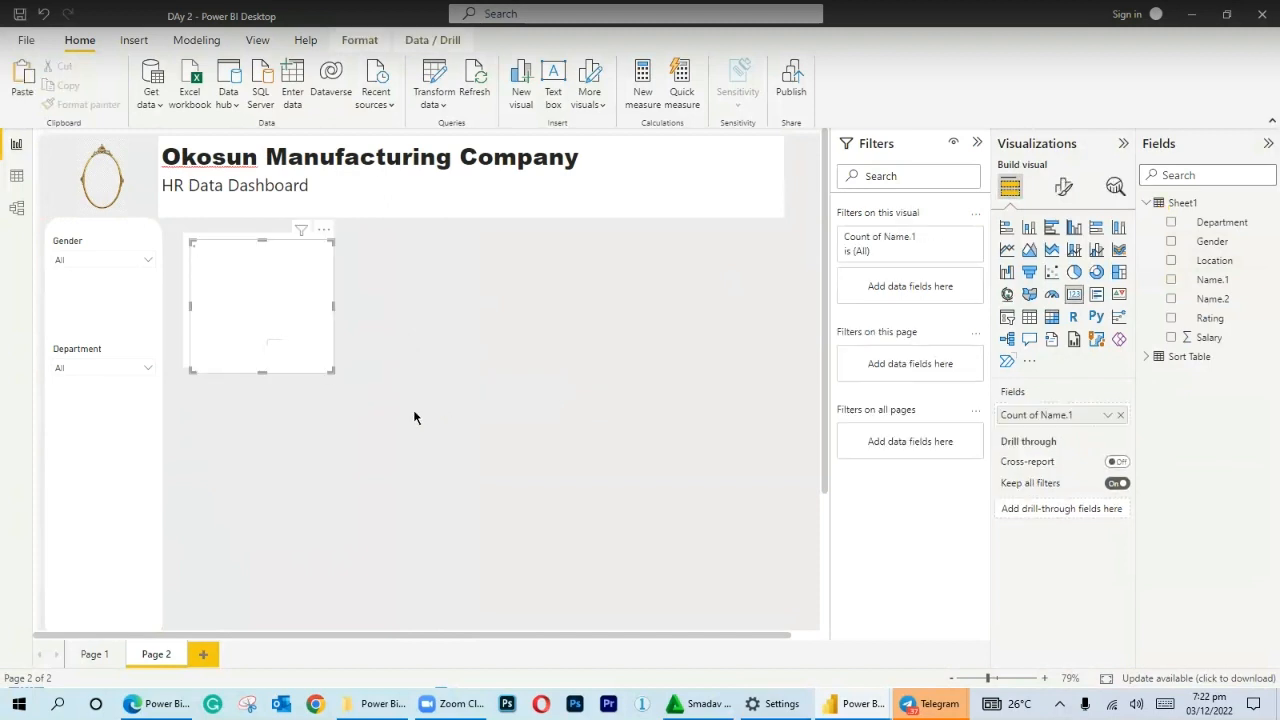
key(ctrl+v)
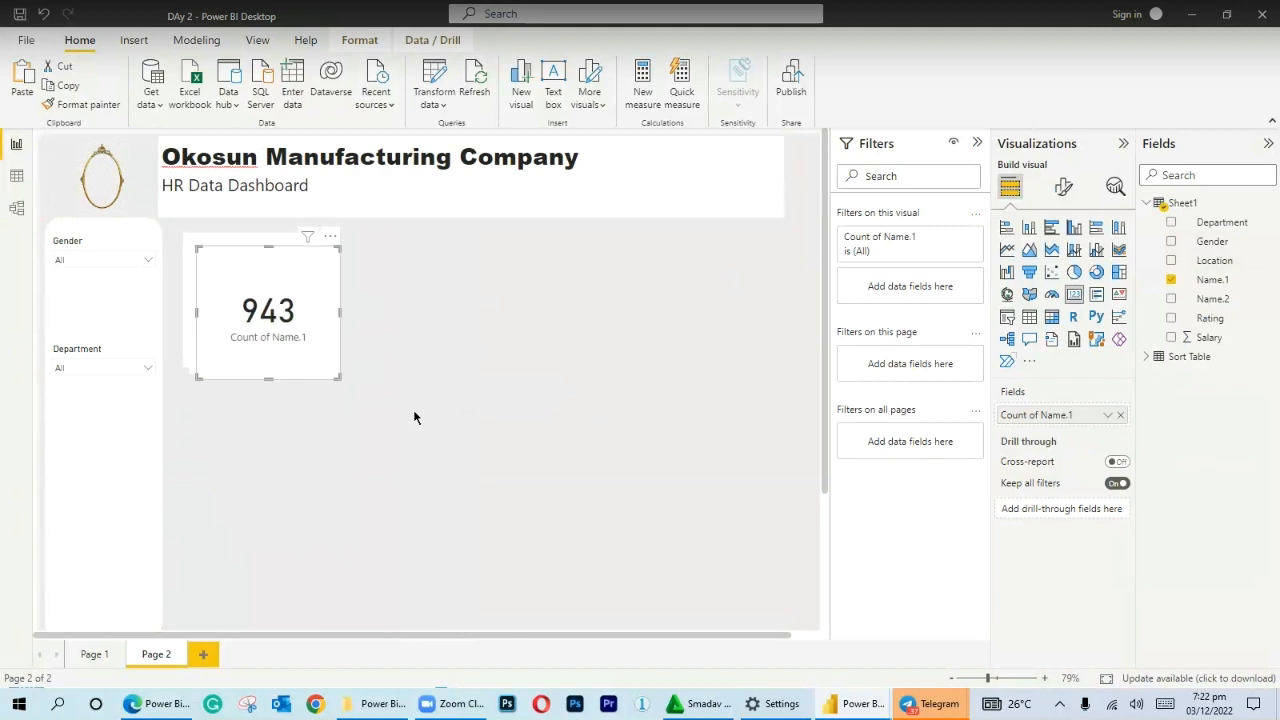
Spread the pasted cards into a single row beside the original card below the title banner.
drag(268, 315, 777, 316)
drag(300, 310, 476, 314)
drag(594, 330, 594, 320)
drag(749, 343, 724, 330)
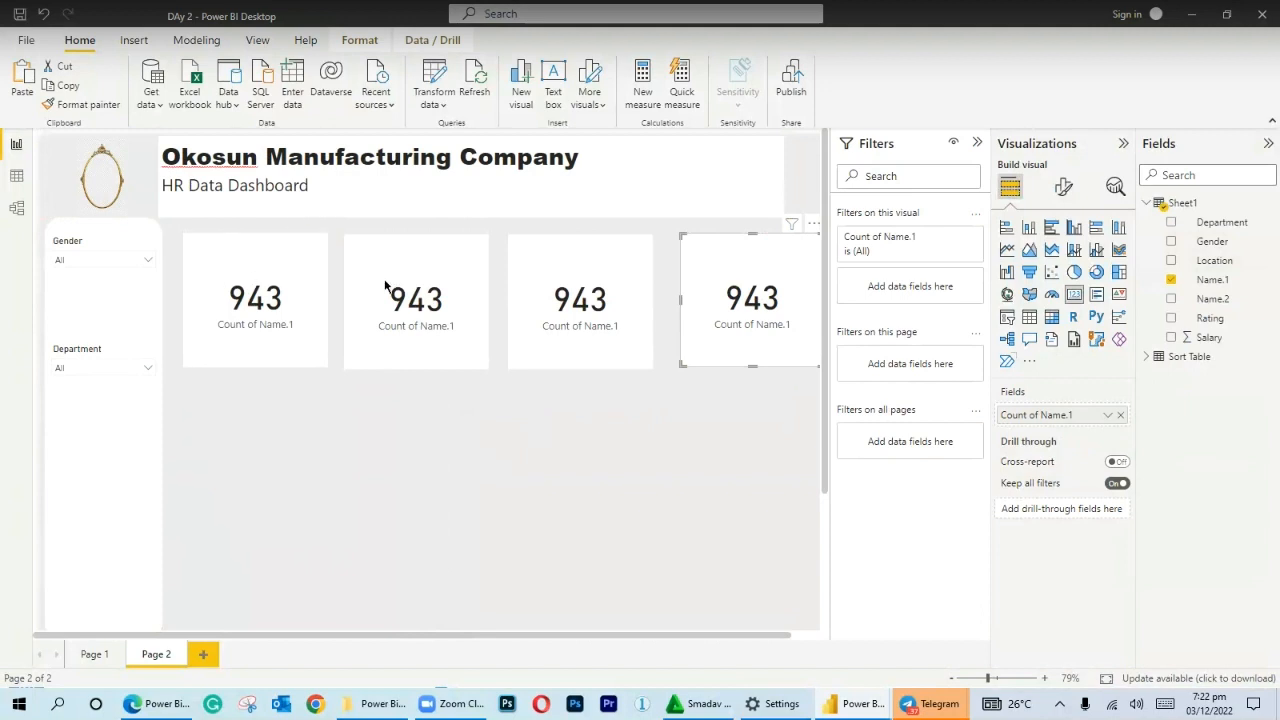
Replace the second card's field with Gender, trying Count before summarizing it by Count (Distinct).
click(394, 340)
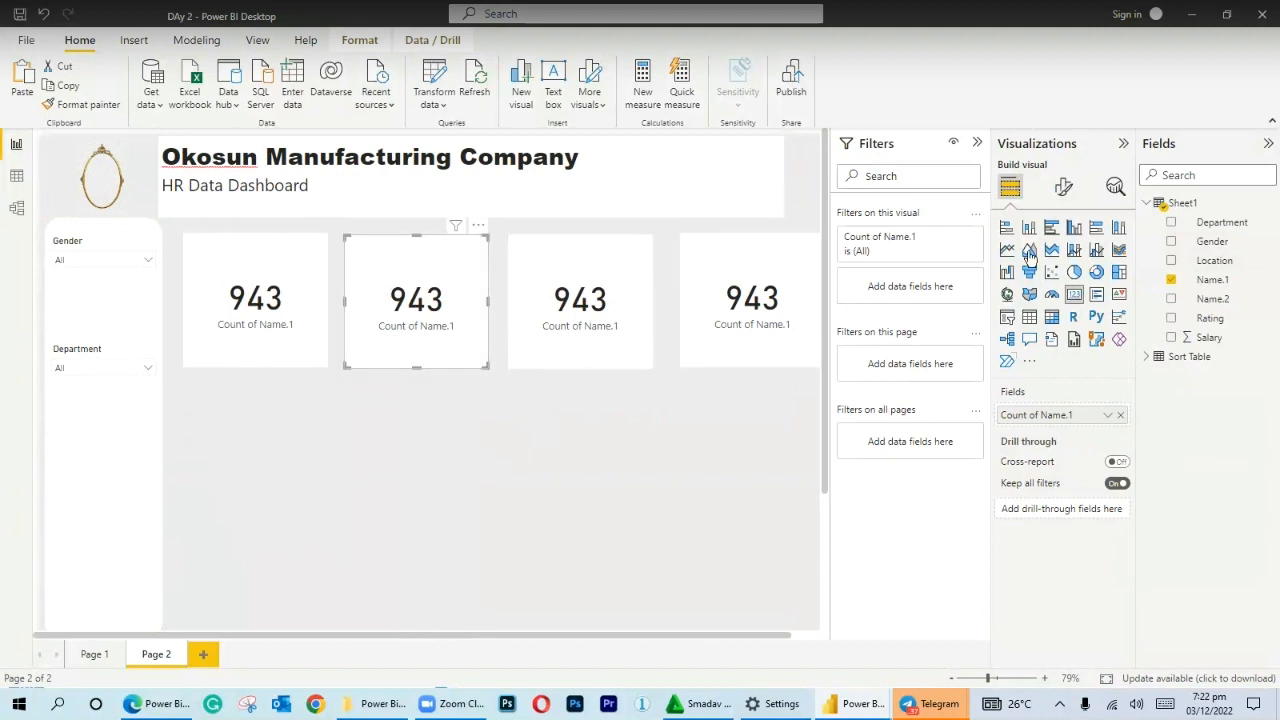
drag(1182, 242, 1106, 417)
click(1106, 417)
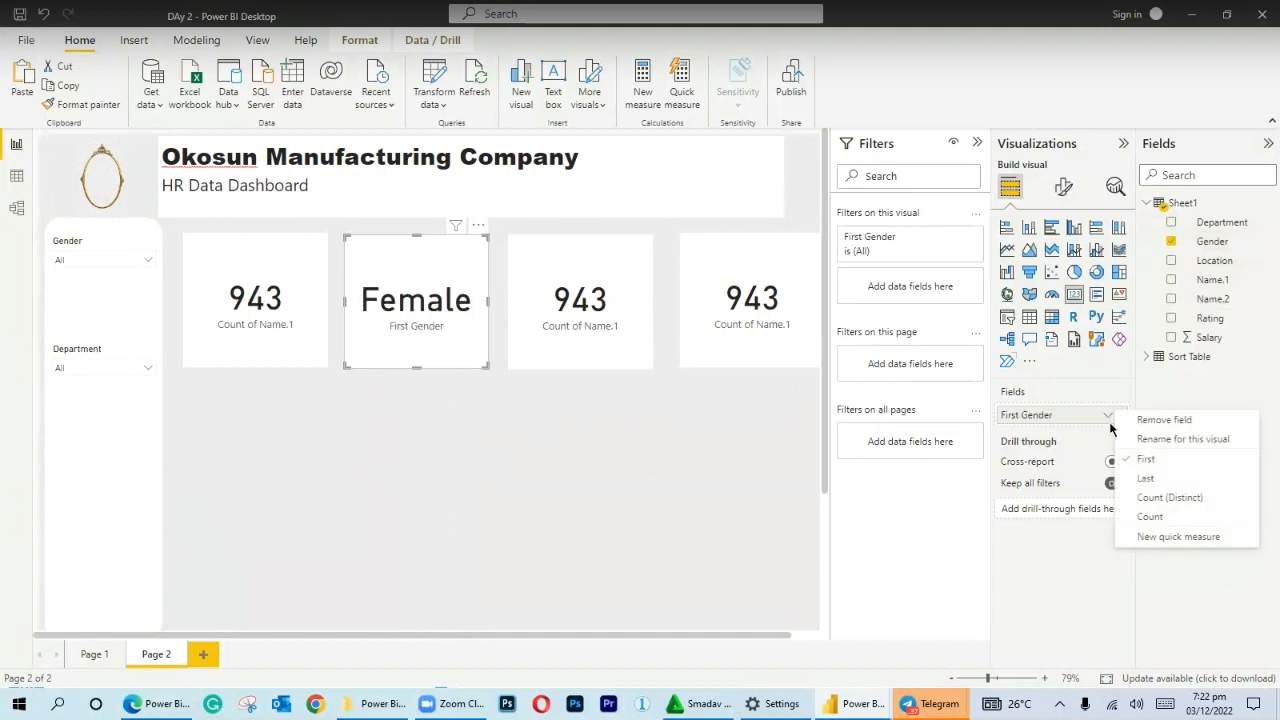
click(1142, 516)
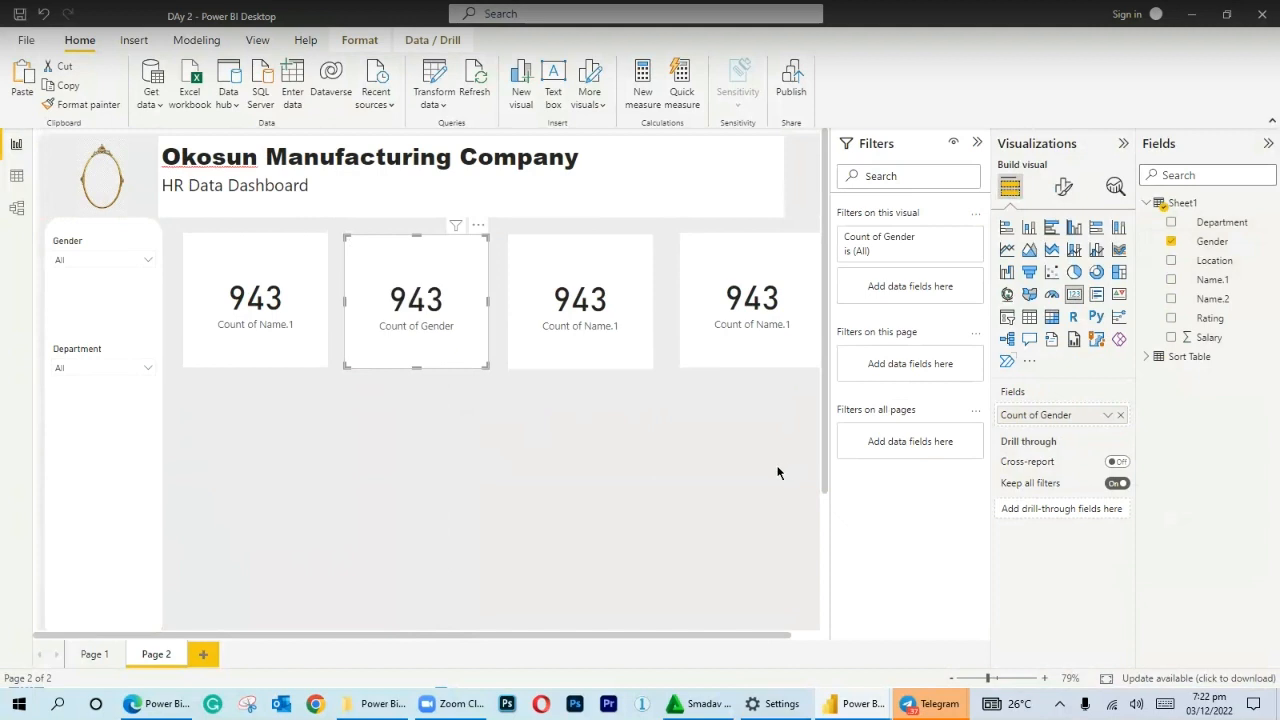
click(1107, 415)
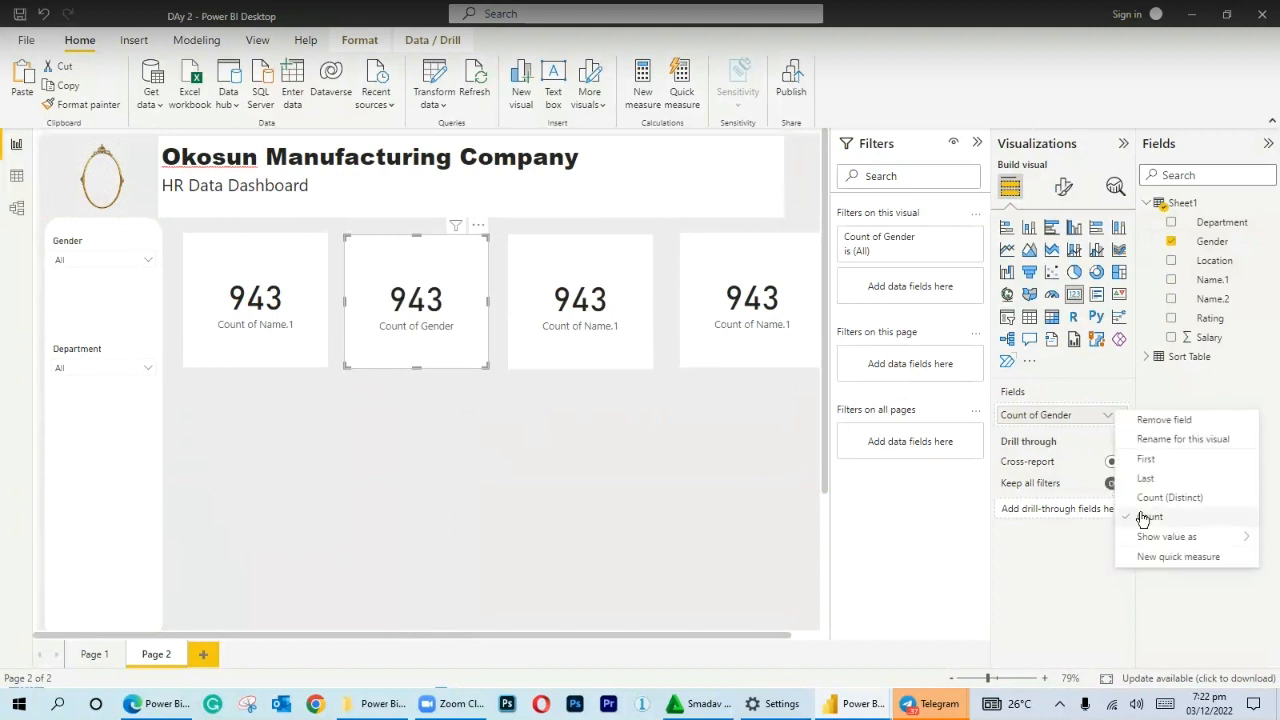
click(1156, 499)
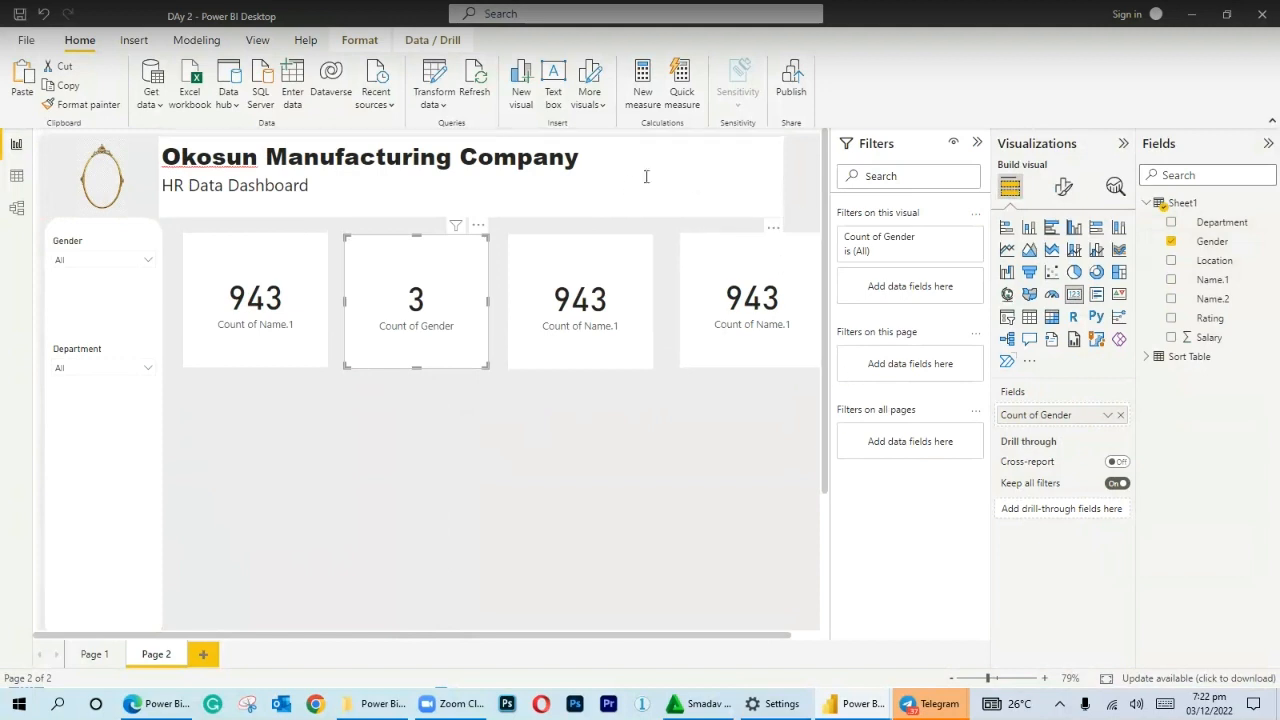
Replace the third card's field with Department summarized by Count (Distinct), and nudge the card slightly along the row.
click(618, 352)
drag(1218, 224, 1065, 414)
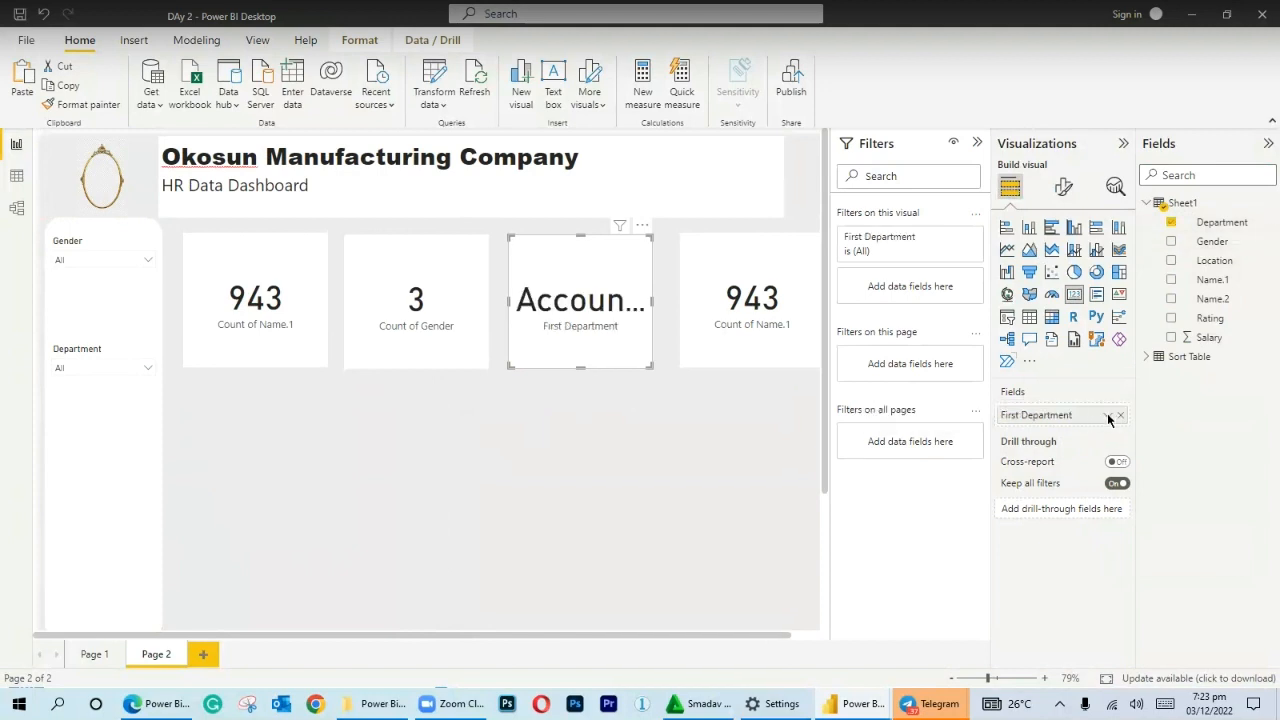
click(1108, 419)
click(1136, 491)
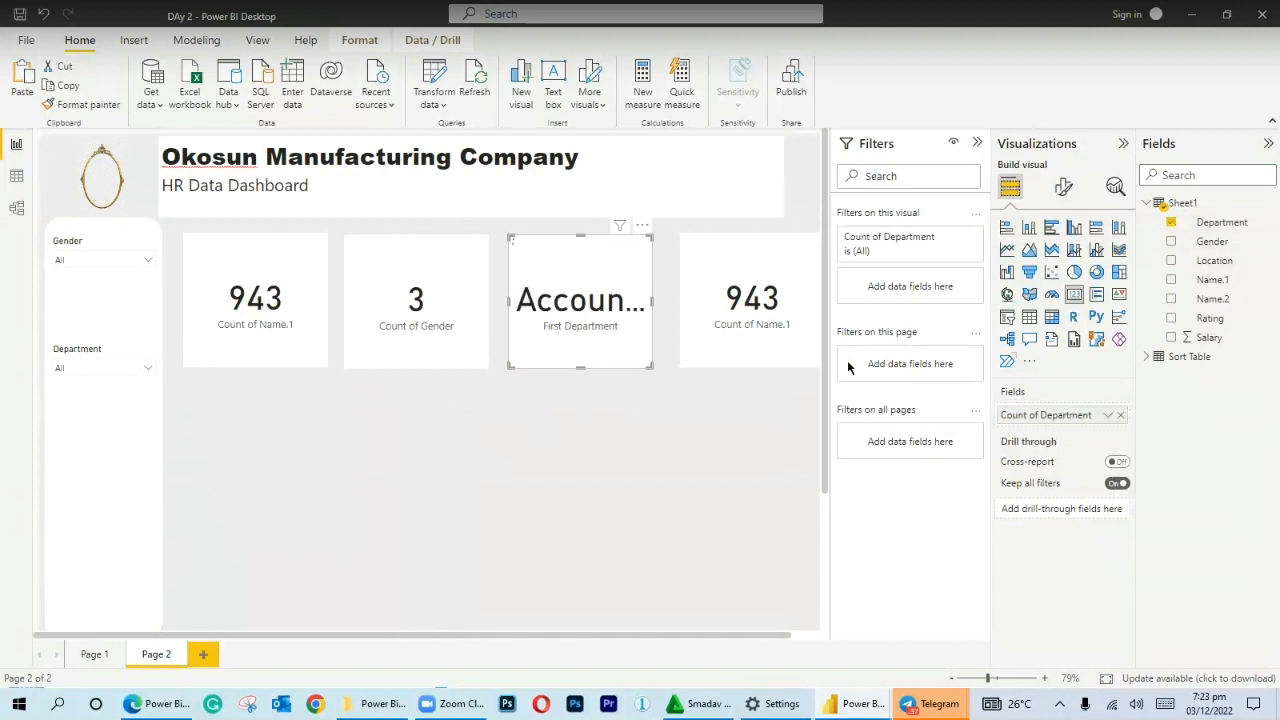
mouse_move(621, 342)
mouse_down()
mouse_move(651, 345)
mouse_move(626, 338)
mouse_up()
Replace the fourth card's field with Salary and summarize it by Average.
click(749, 352)
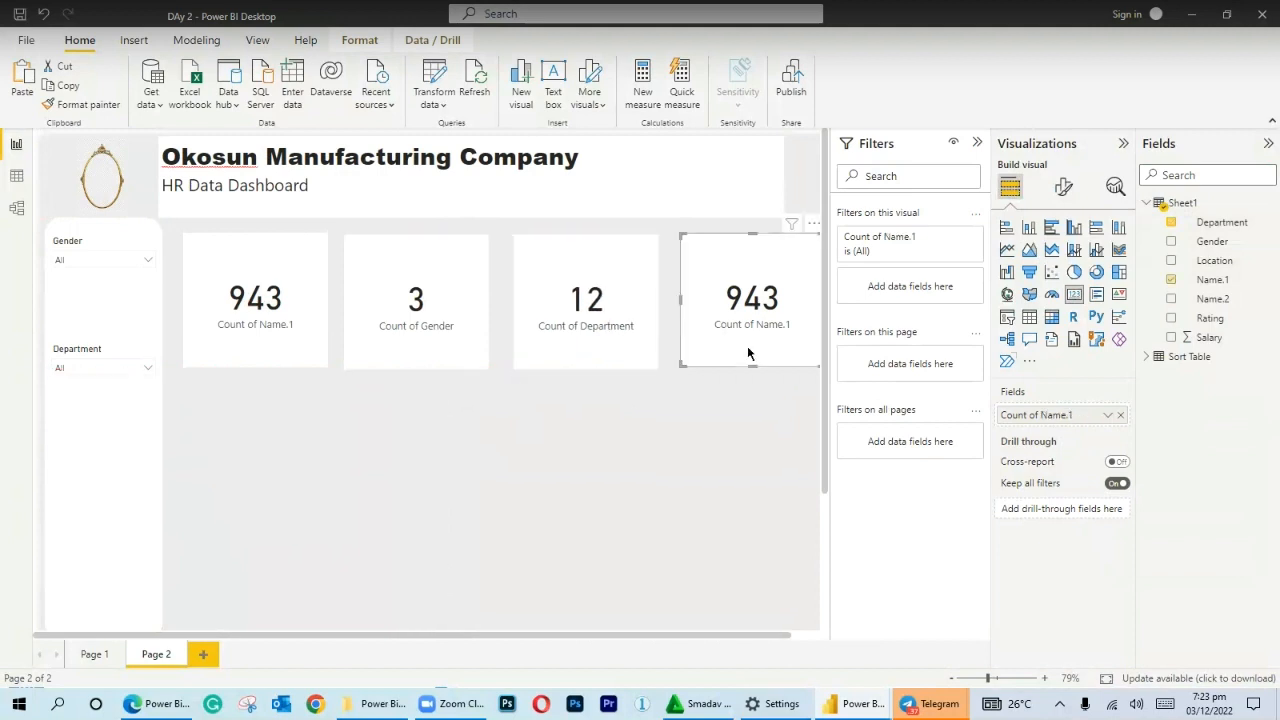
drag(1208, 338, 1092, 413)
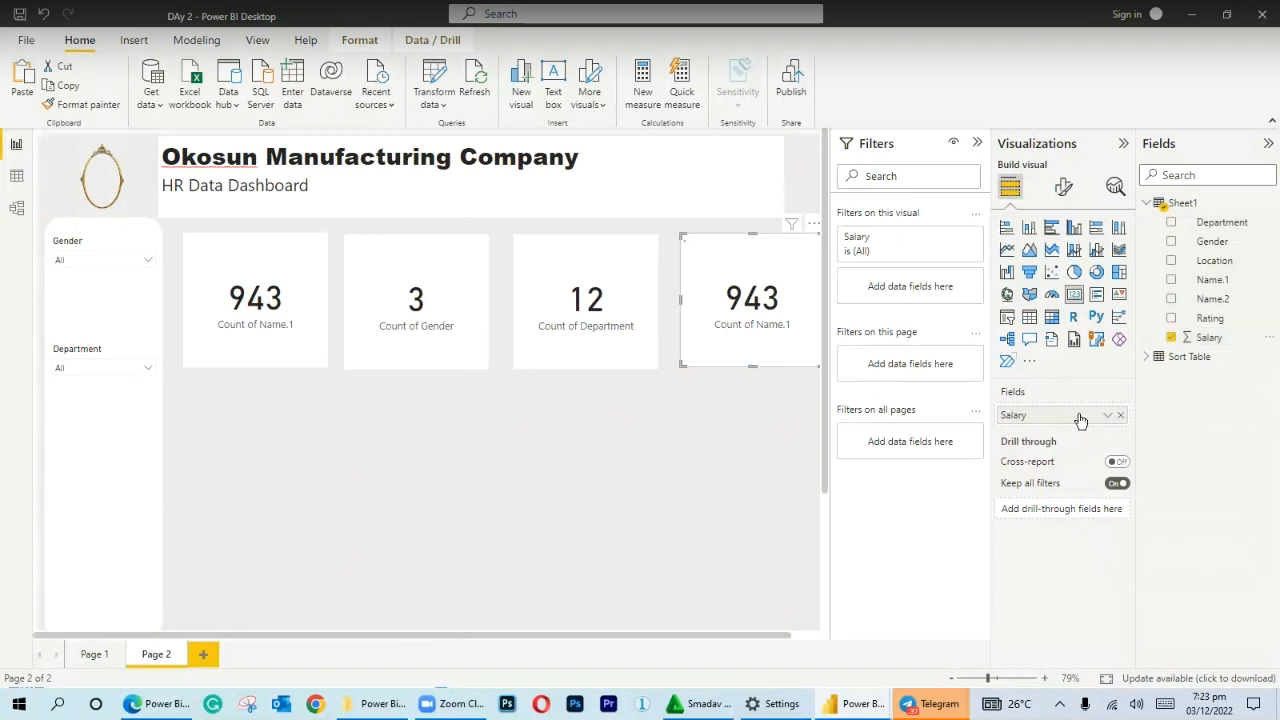
click(1106, 416)
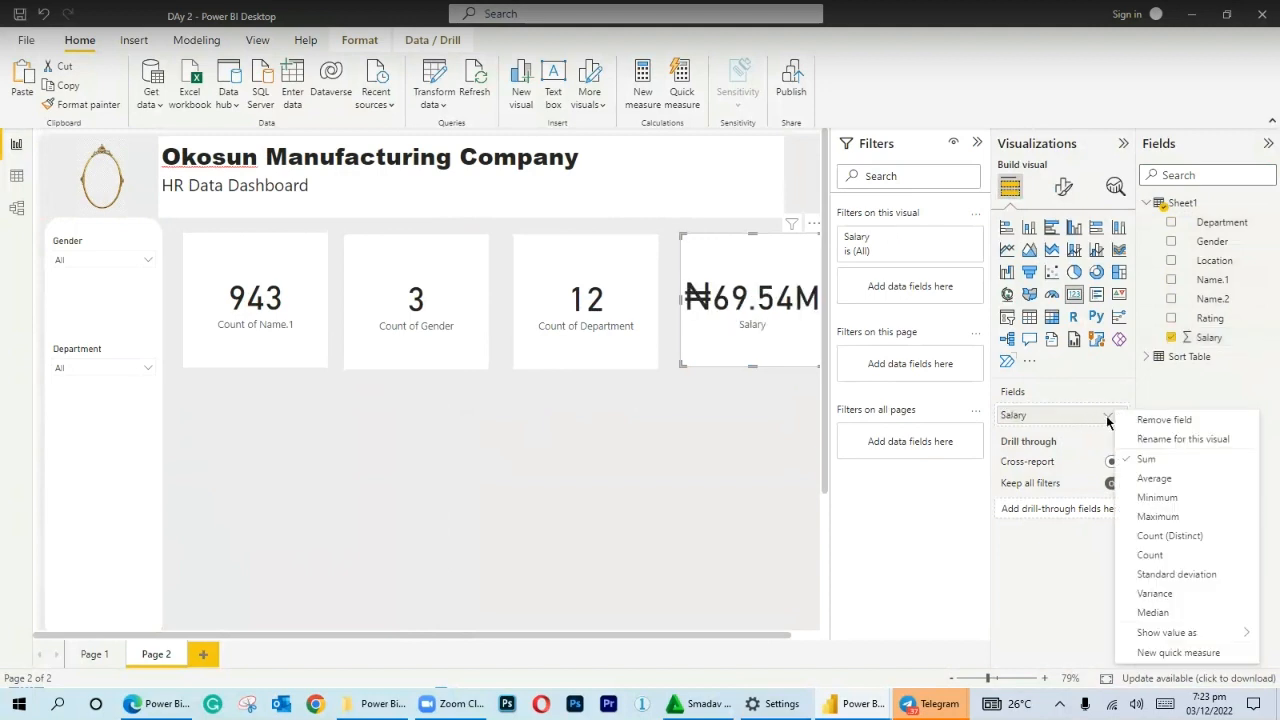
click(1153, 482)
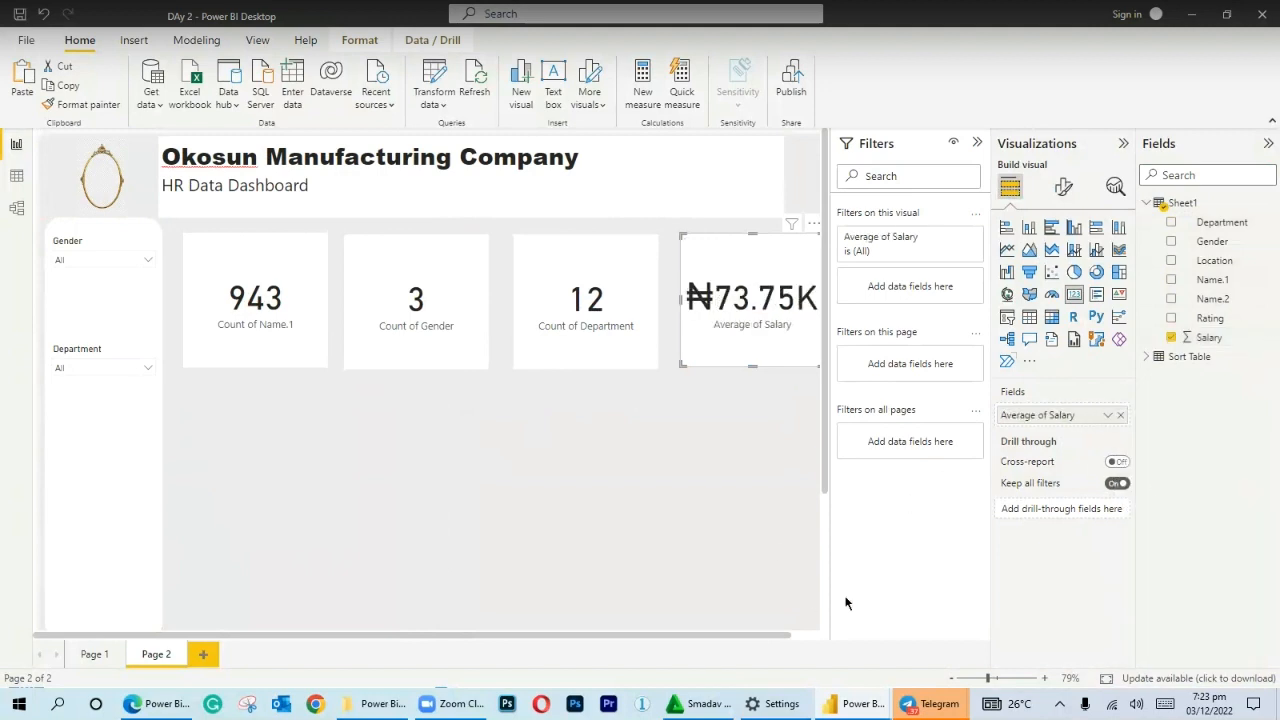
Level the salary card with its neighbours and shift the Name.1 count card closer to the slicer sidebar.
scroll(657, 422, down, 3)
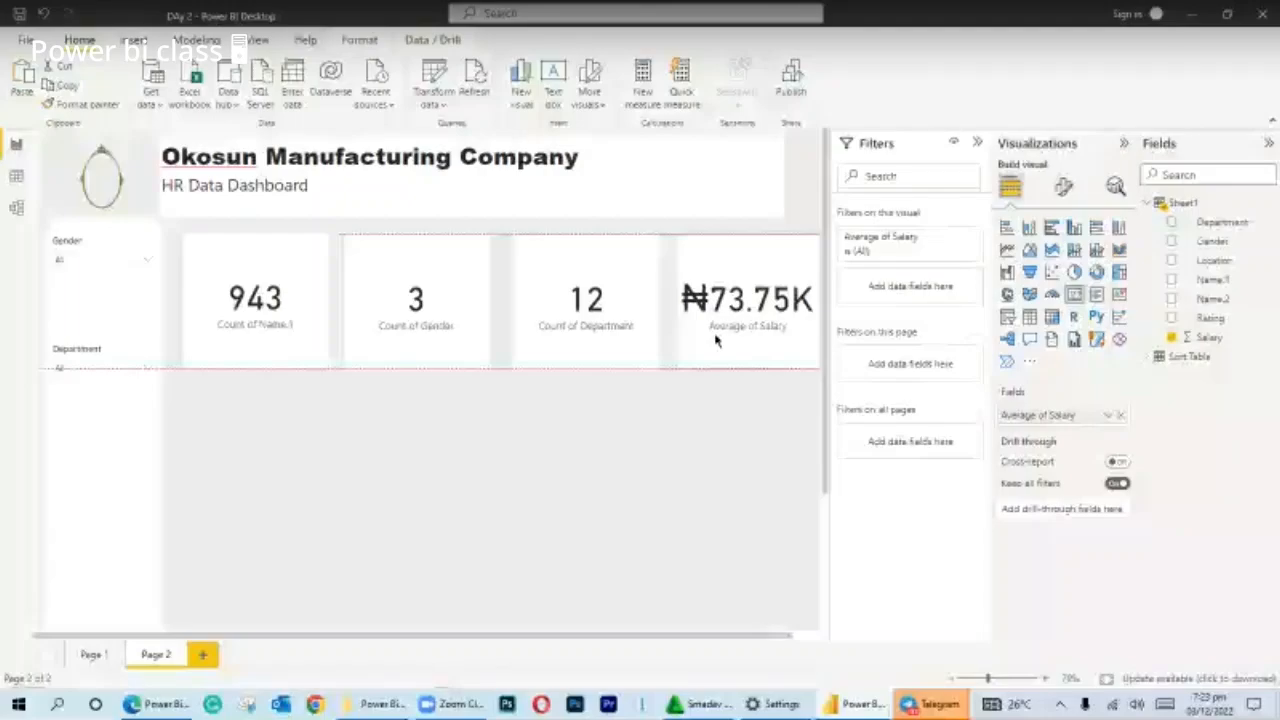
drag(716, 341, 715, 341)
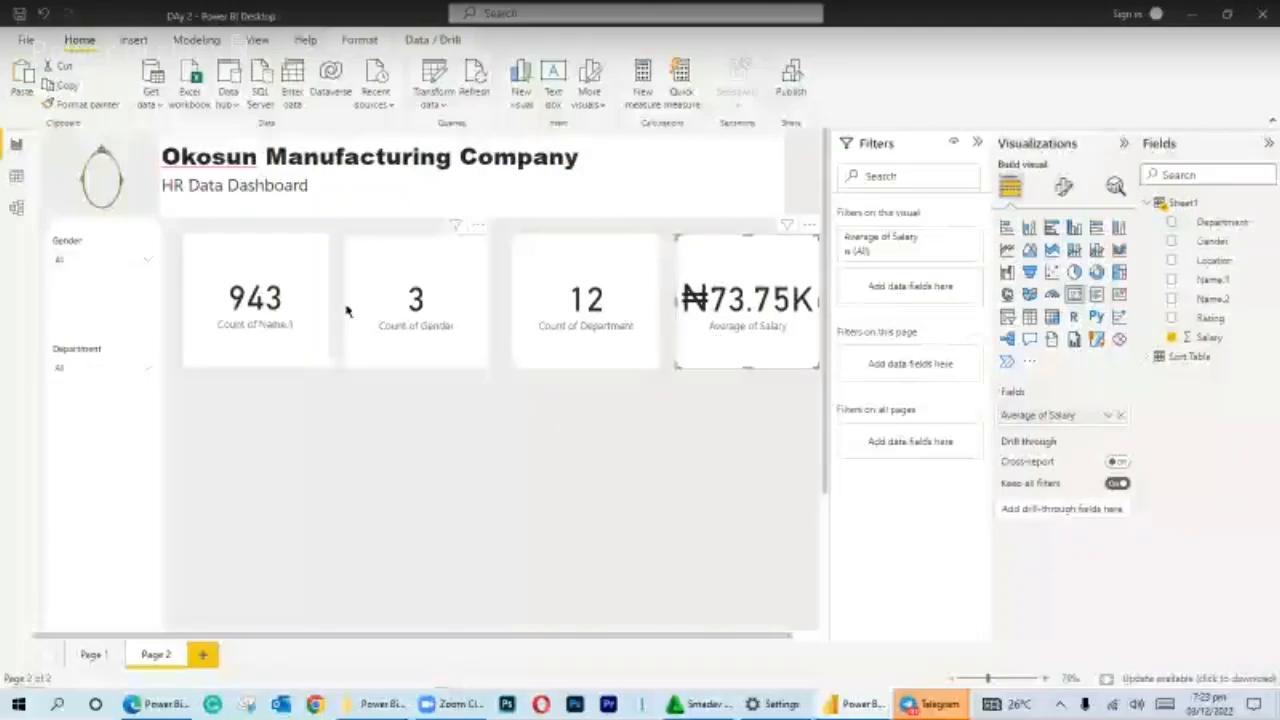
drag(300, 320, 296, 318)
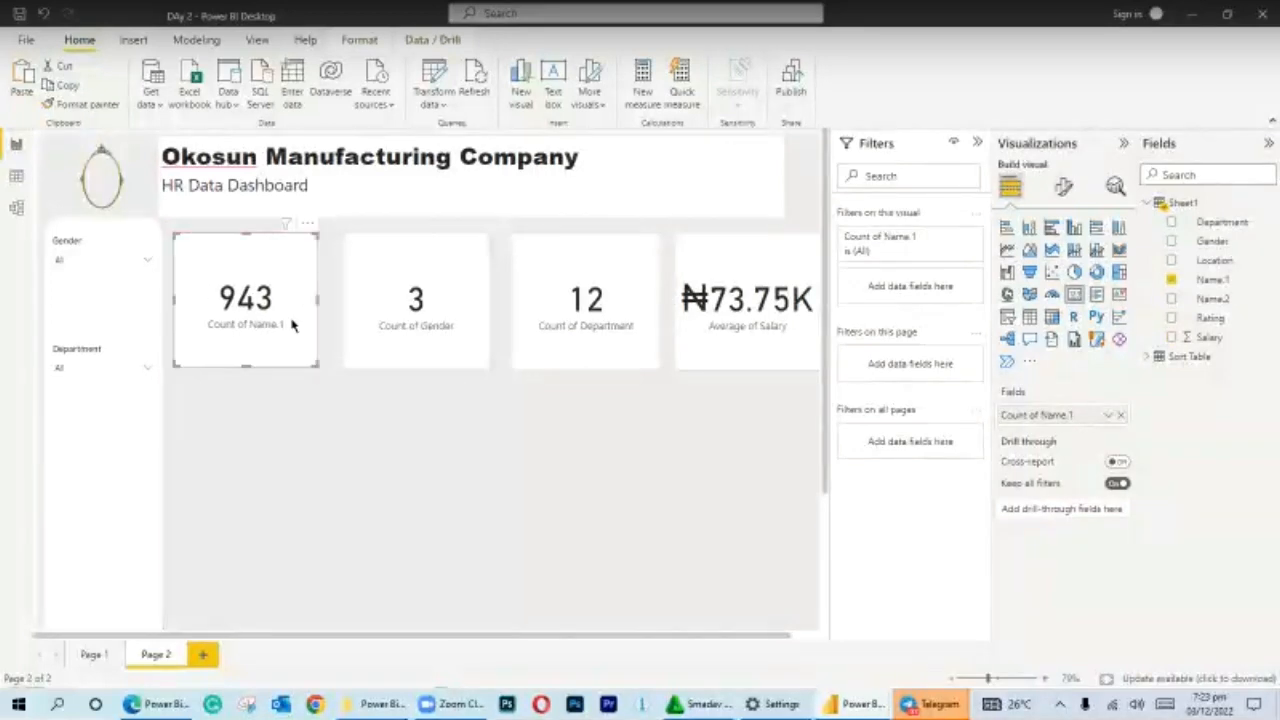
Select all four cards and distribute them horizontally so they are evenly spaced.
ctrl+click(745, 362)
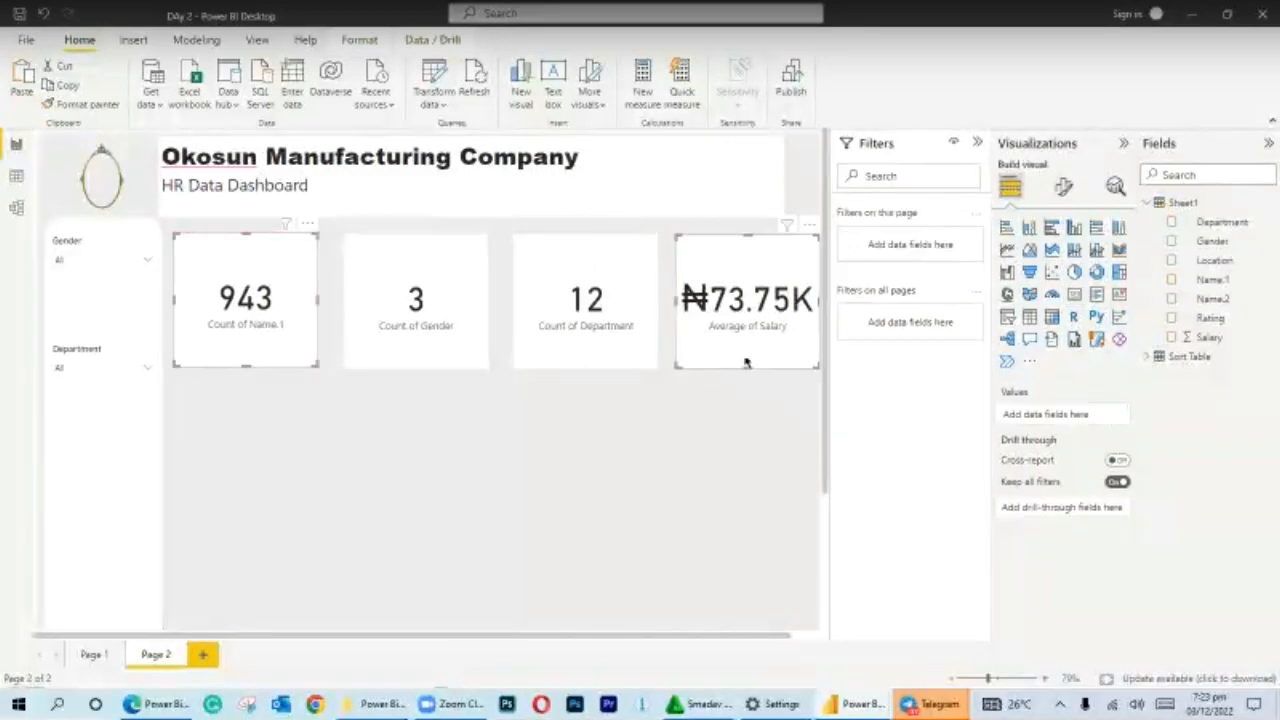
ctrl+click(575, 354)
ctrl+click(478, 340)
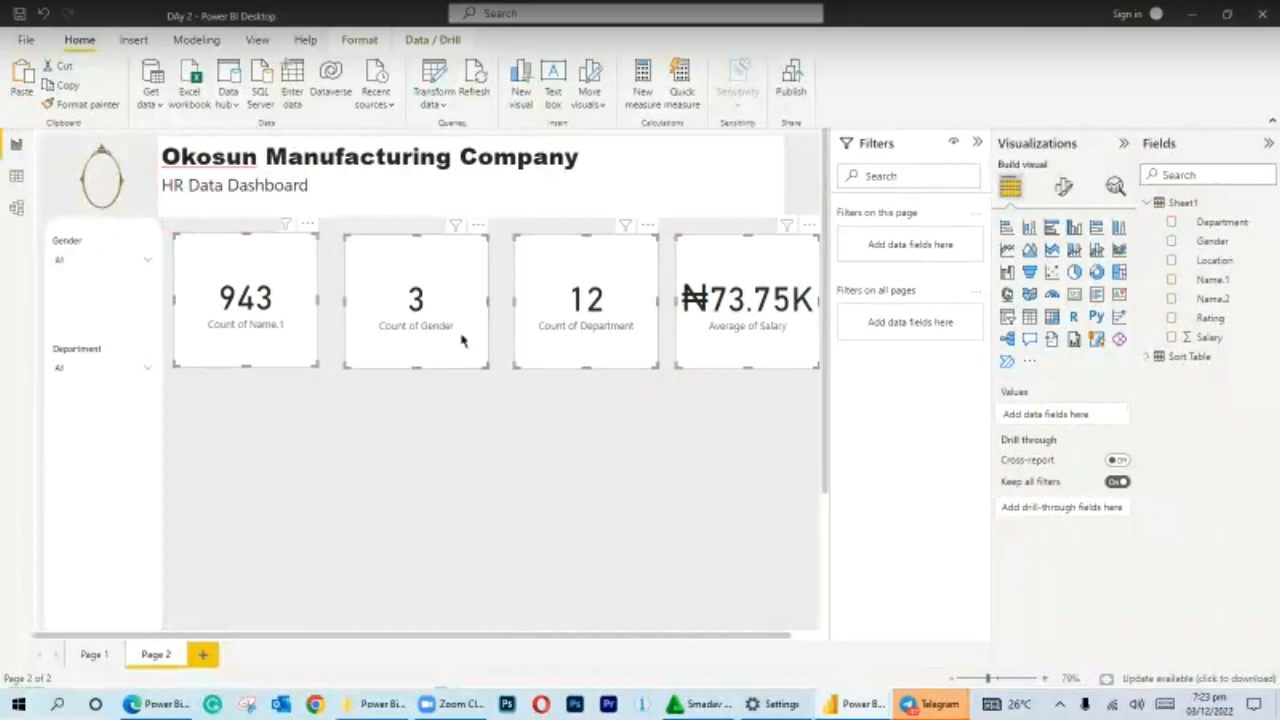
click(359, 39)
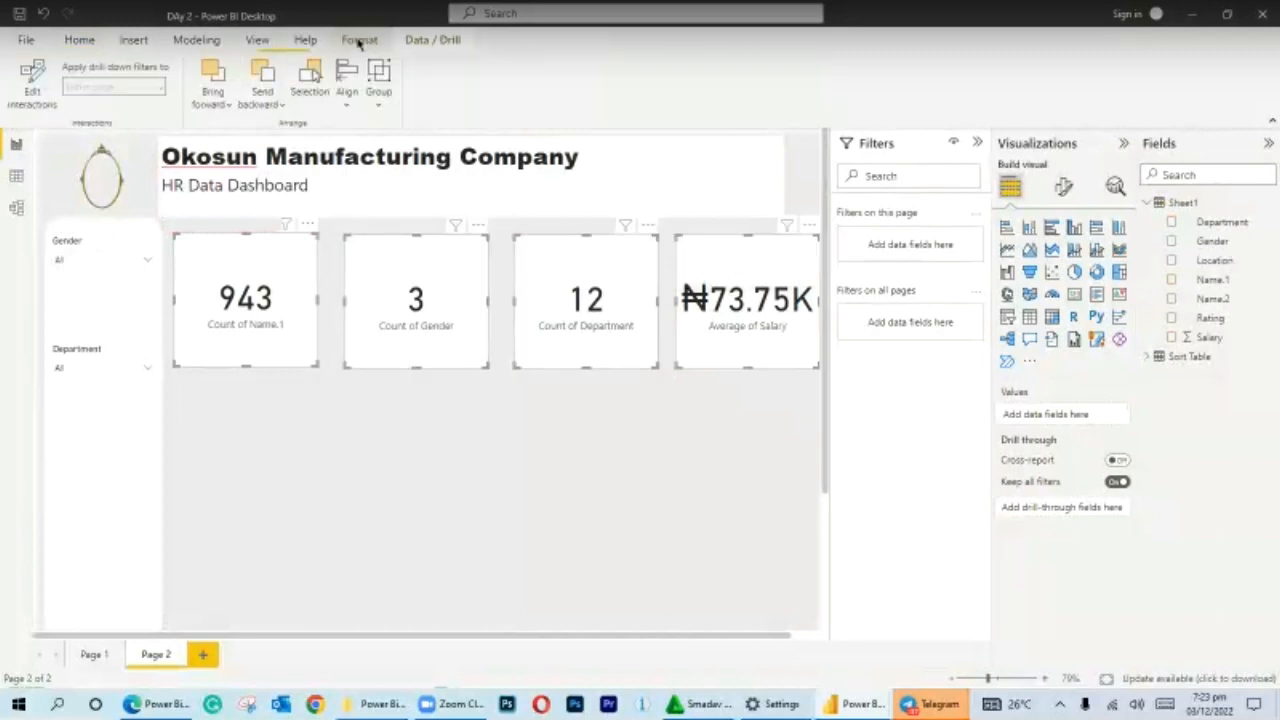
click(358, 113)
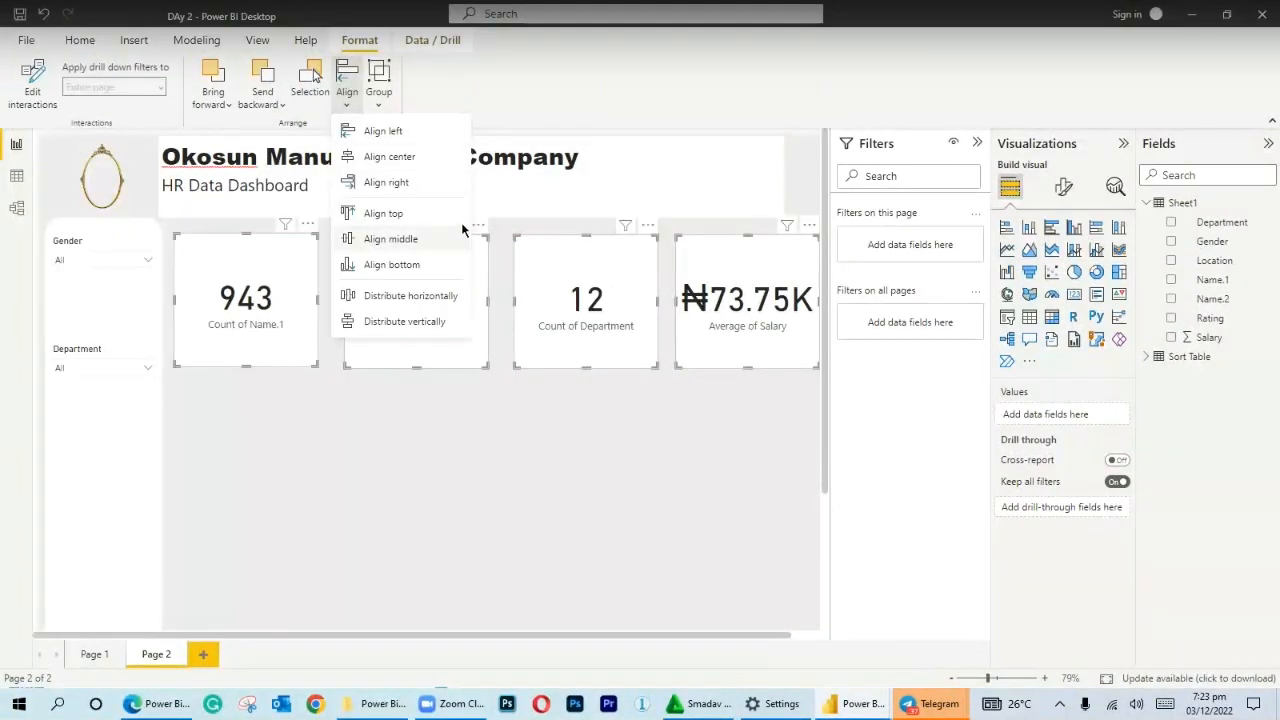
click(367, 298)
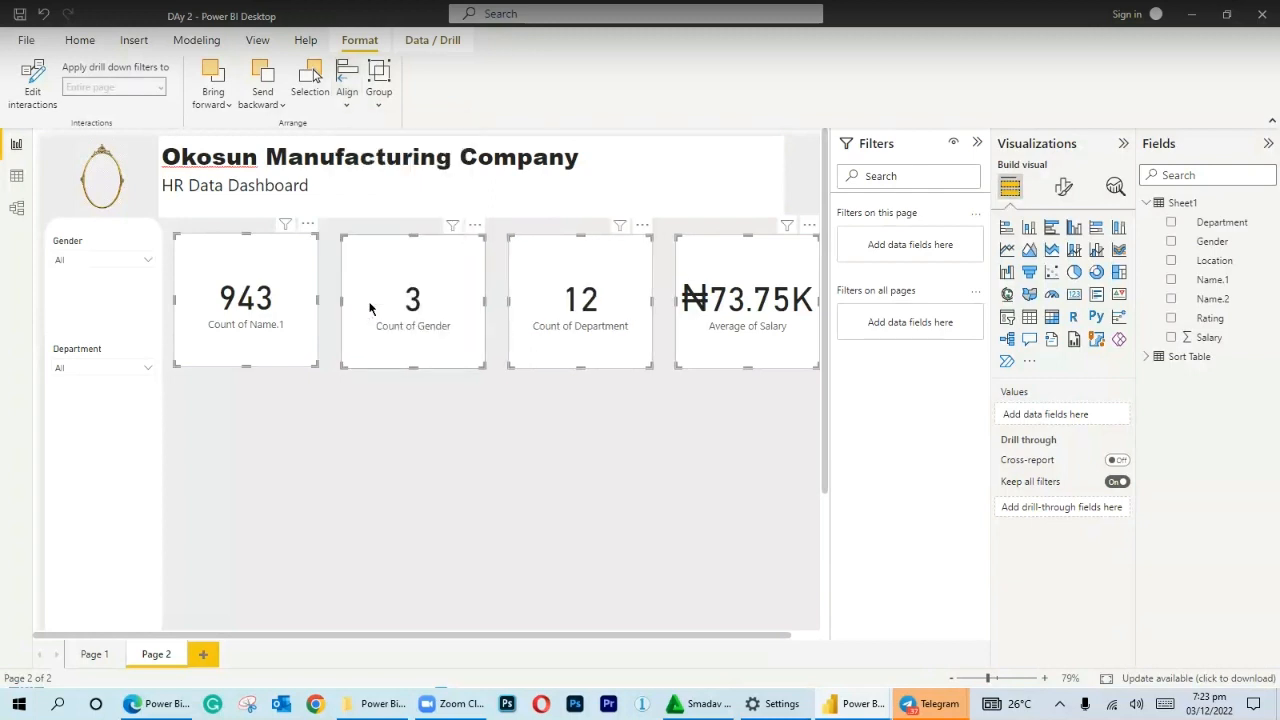
click(530, 435)
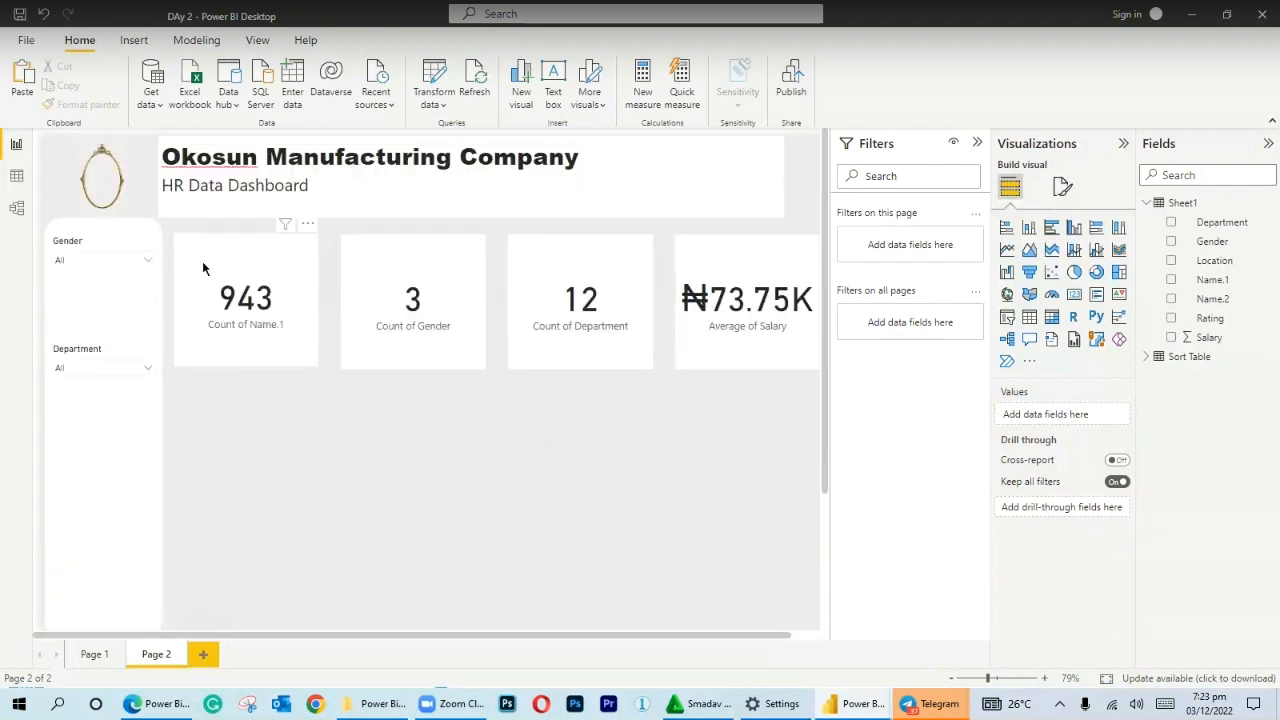
Reposition the Name.1 count card slightly so it lines up with the tops of the other cards.
click(208, 286)
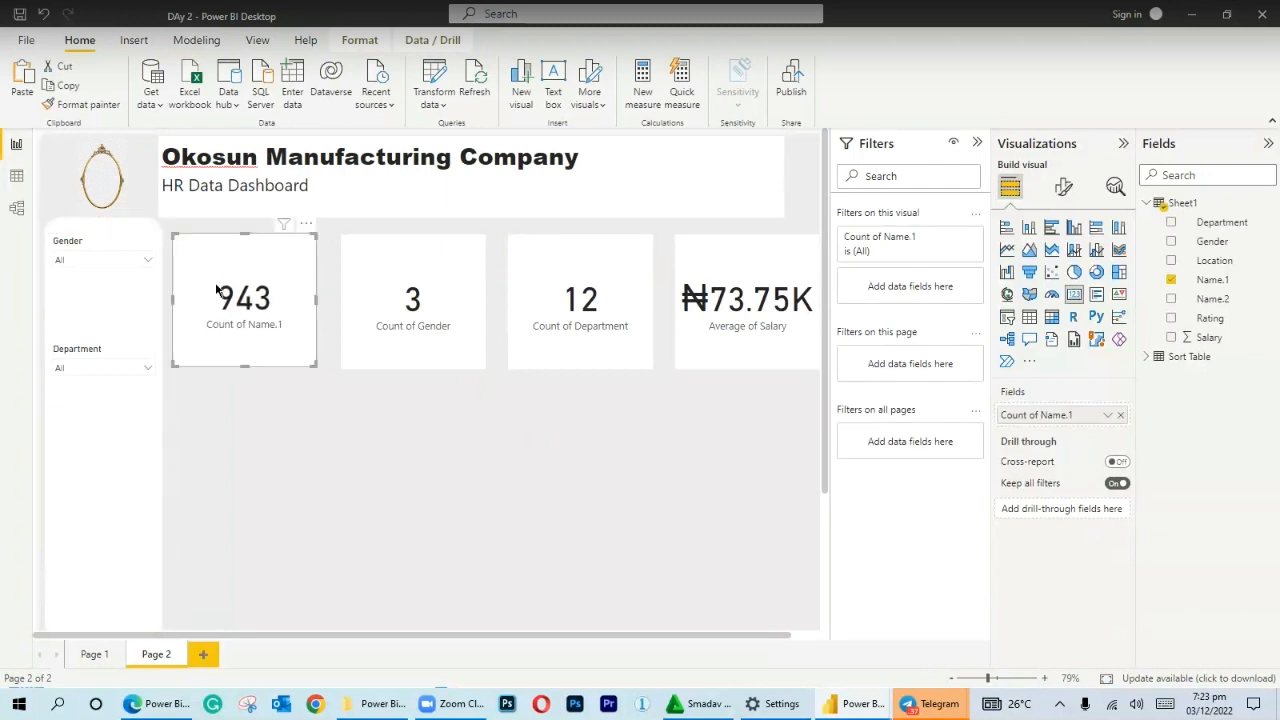
drag(217, 280, 222, 293)
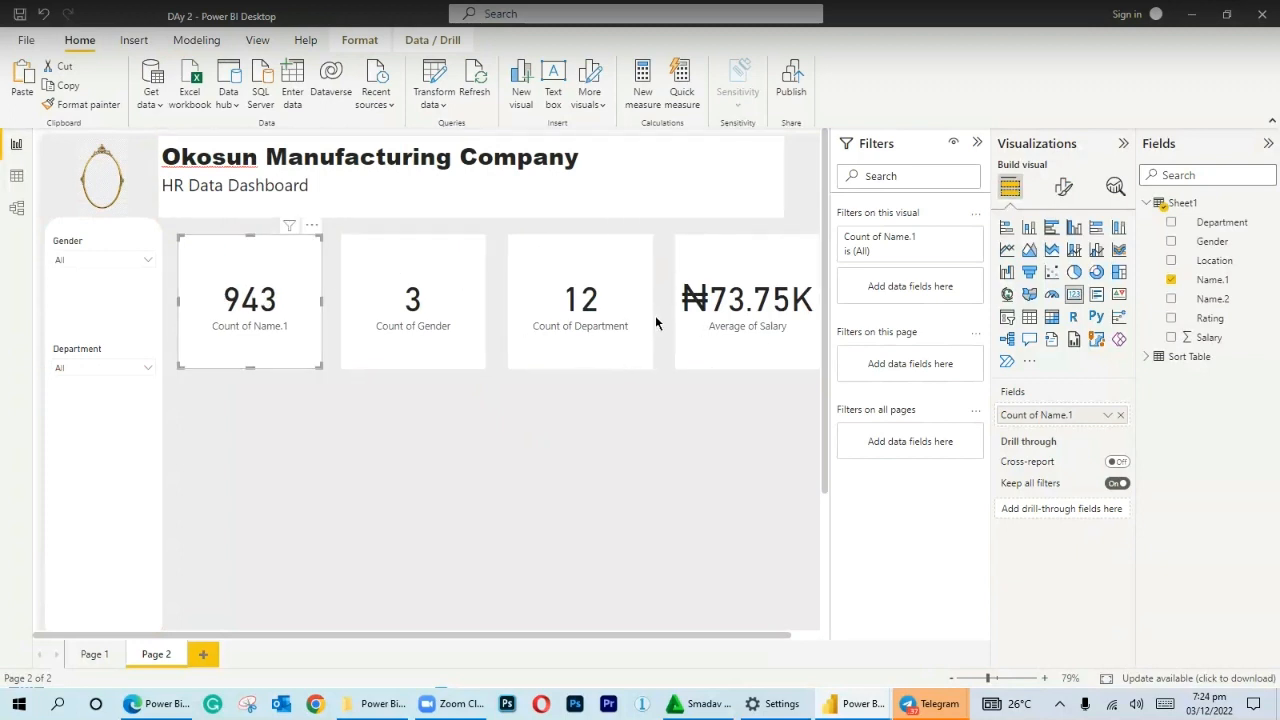
click(269, 432)
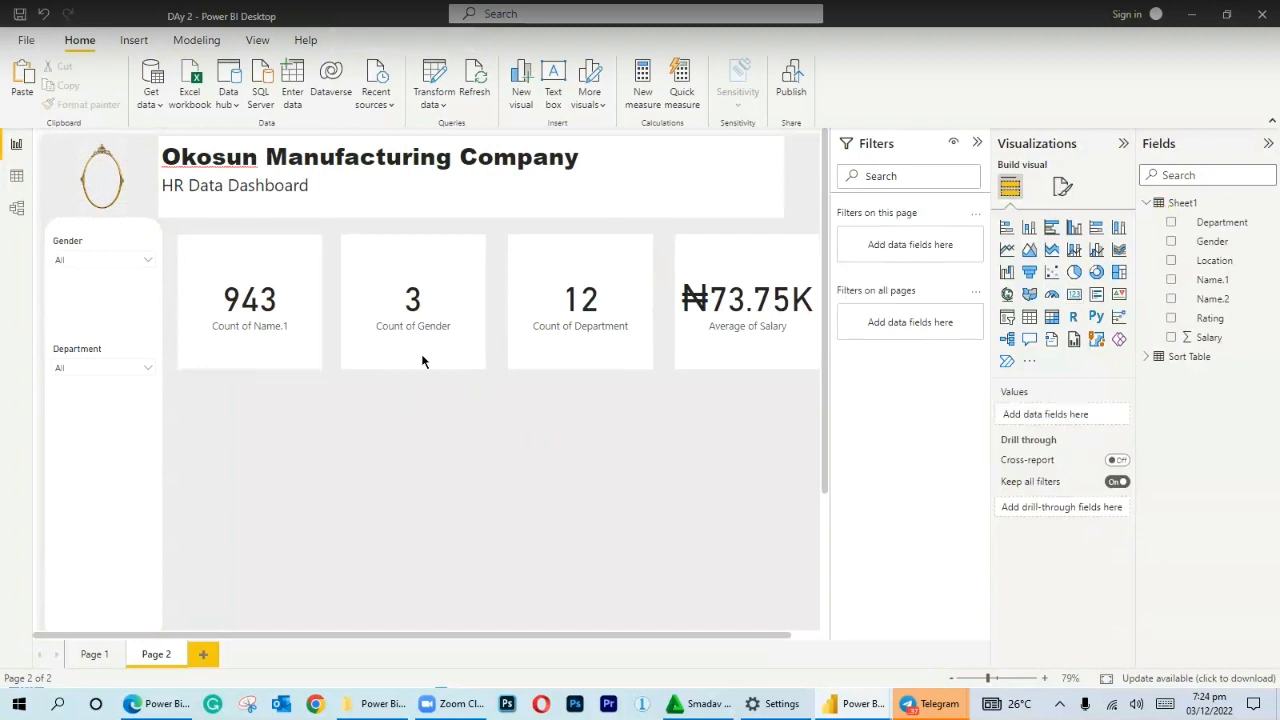
Turn off the category label of the Name.1 count card.
click(244, 349)
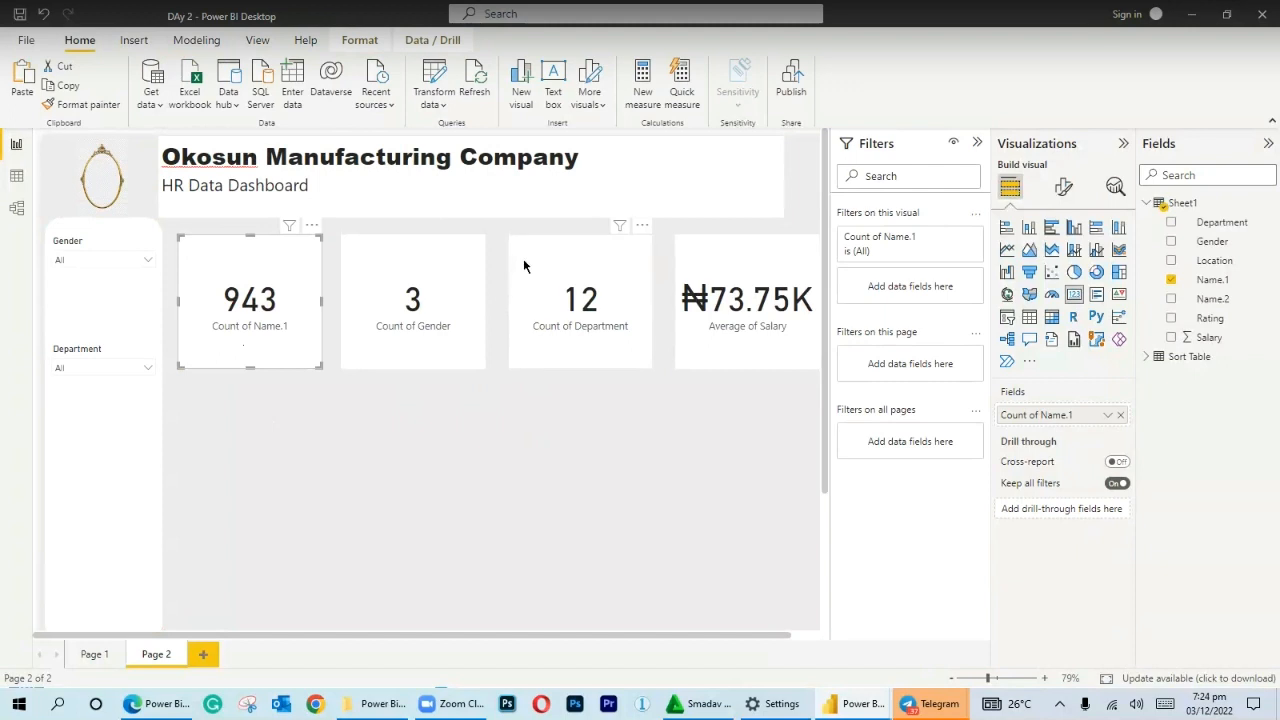
click(1063, 187)
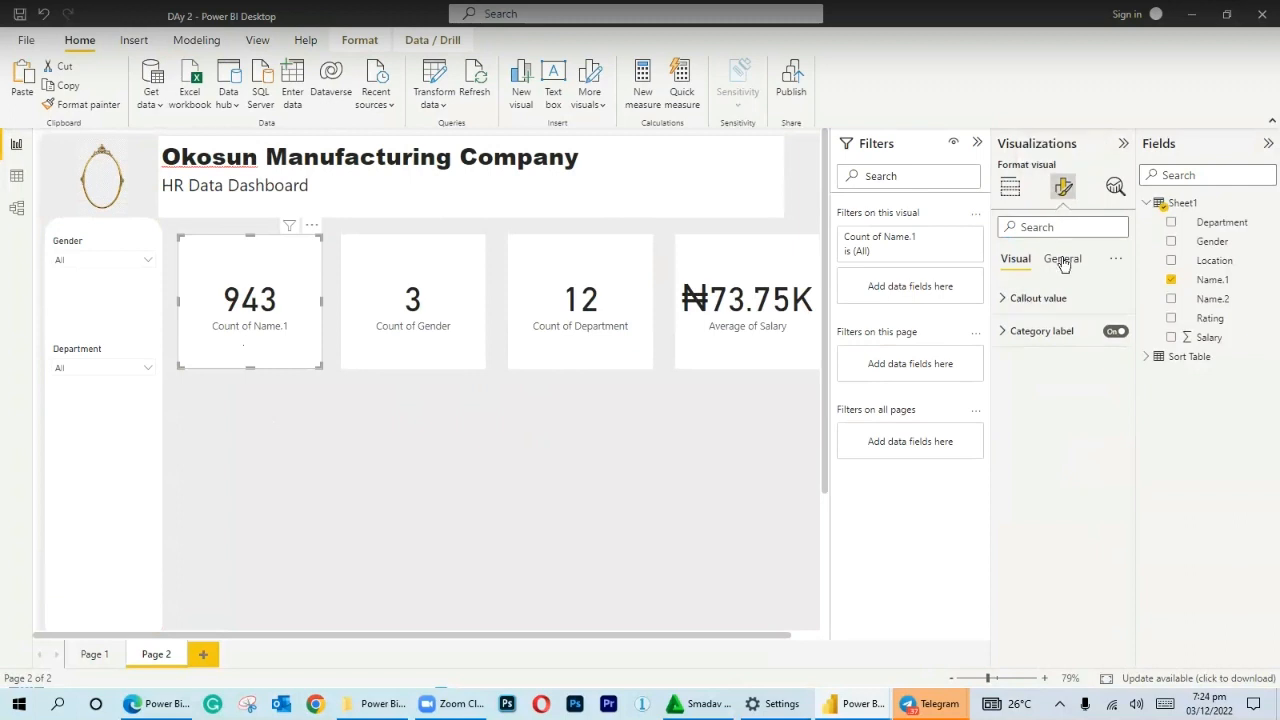
click(1115, 331)
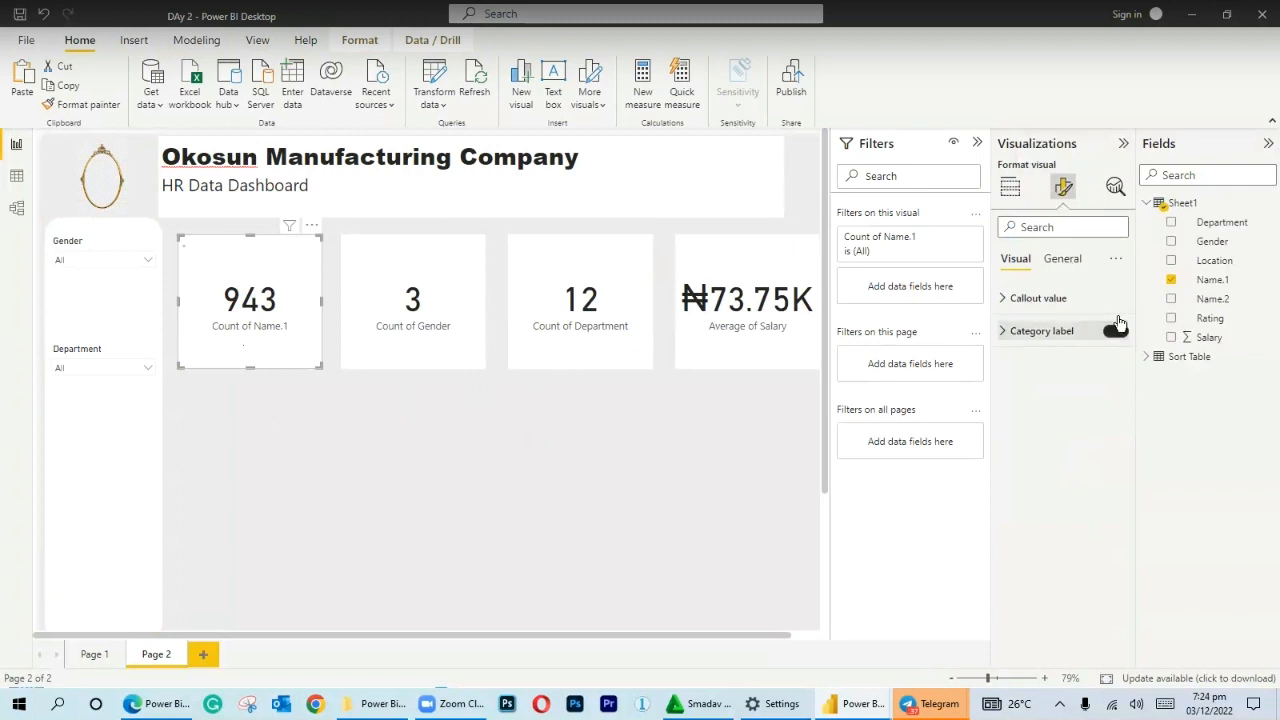
Turn on the title of the Name.1 count card and set its text to "Number of Employee".
click(1063, 259)
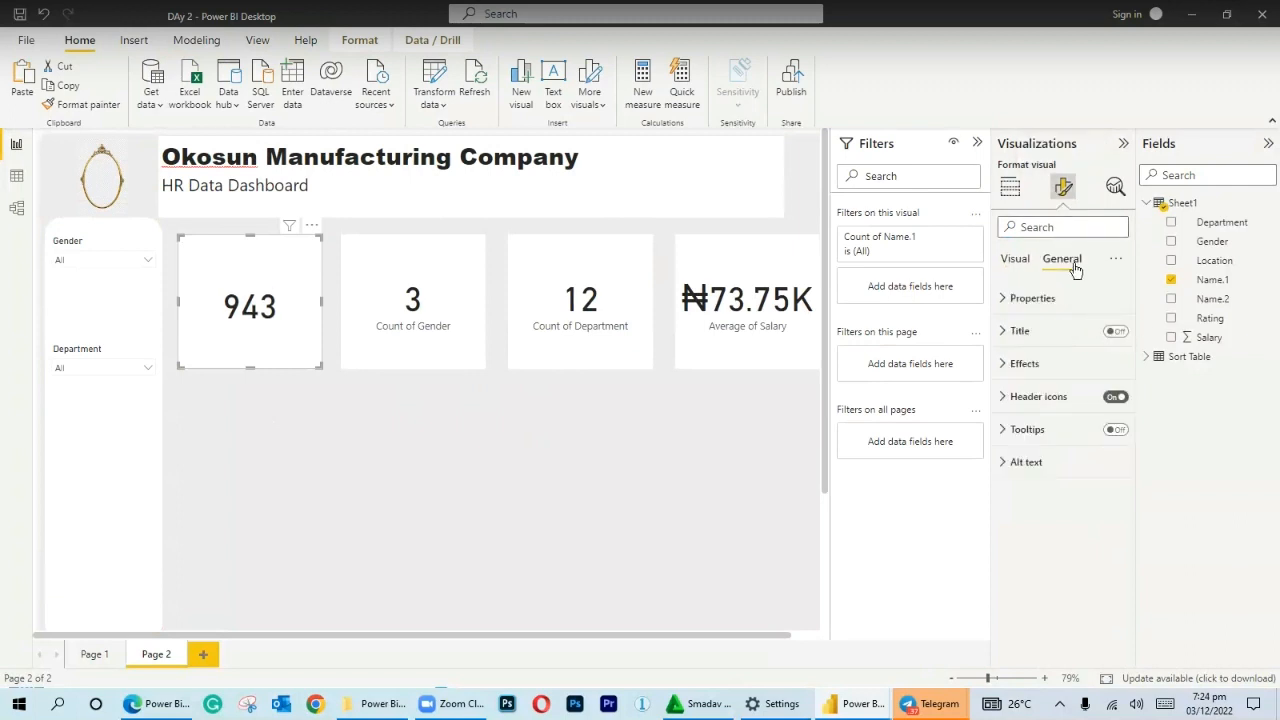
click(1113, 331)
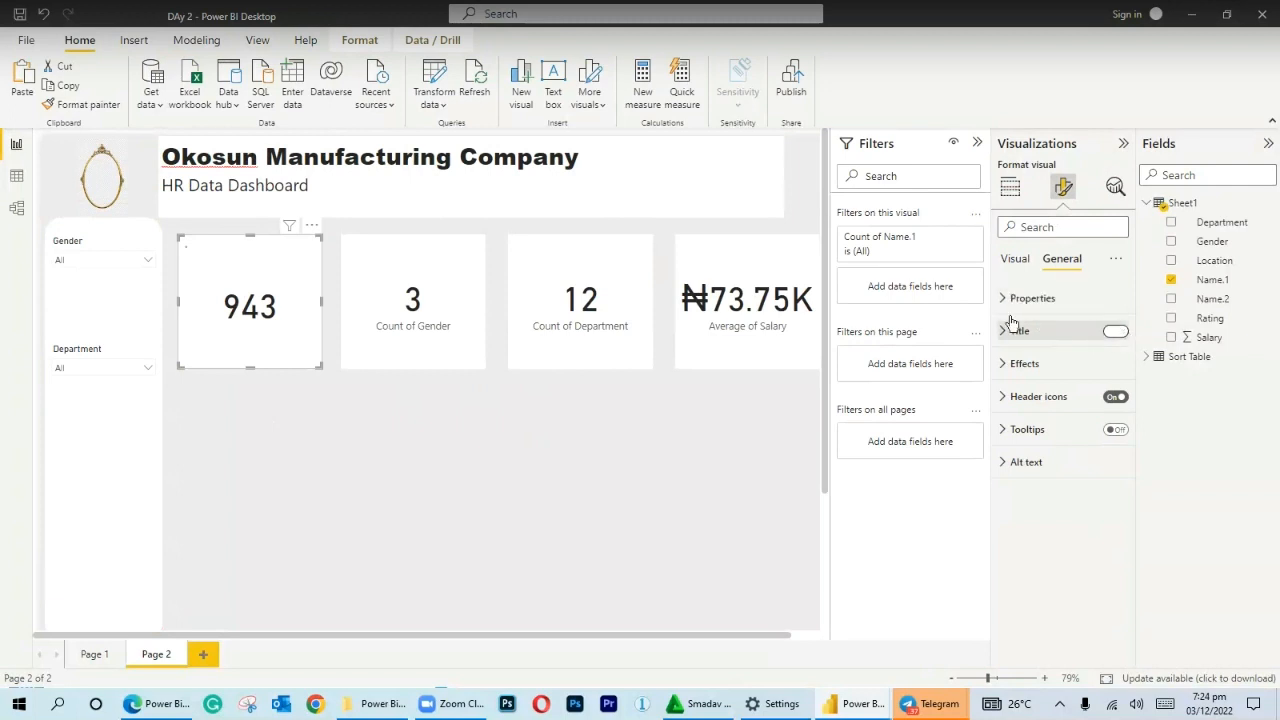
click(1006, 333)
click(1016, 376)
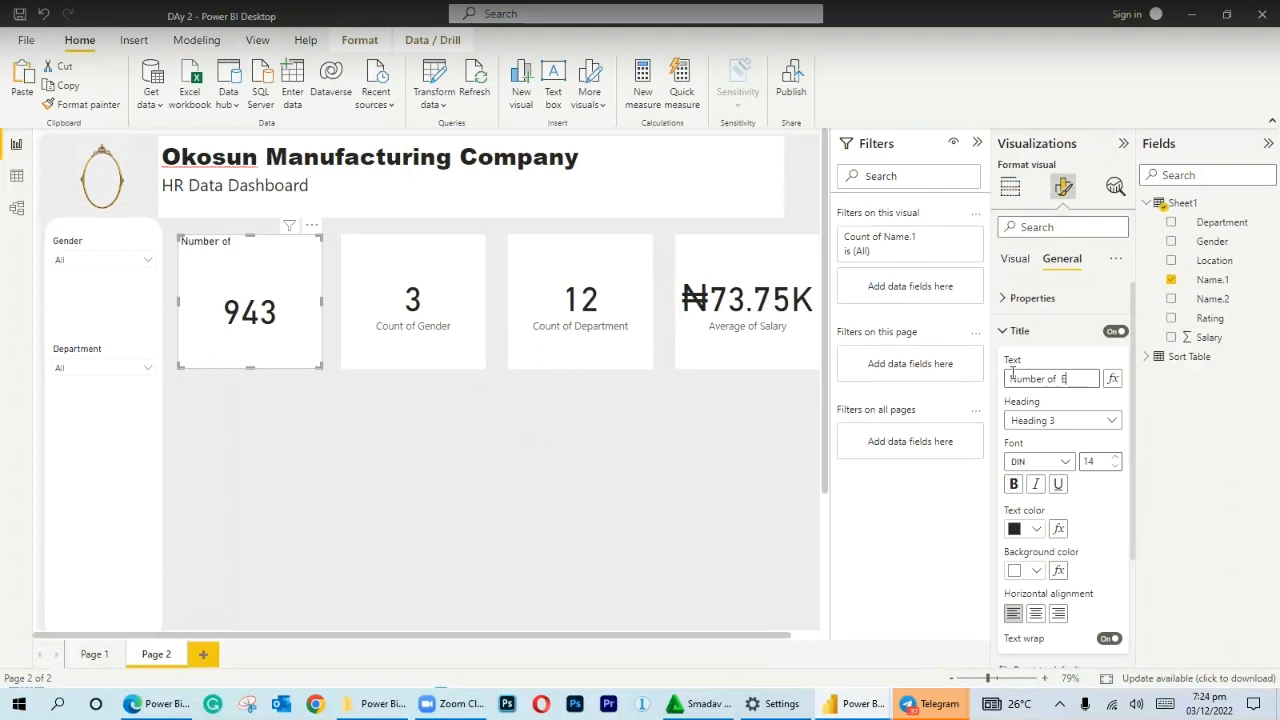
text(yees)
key(BackSpace)
key(BackSpace)
text(es)
key(BackSpace)
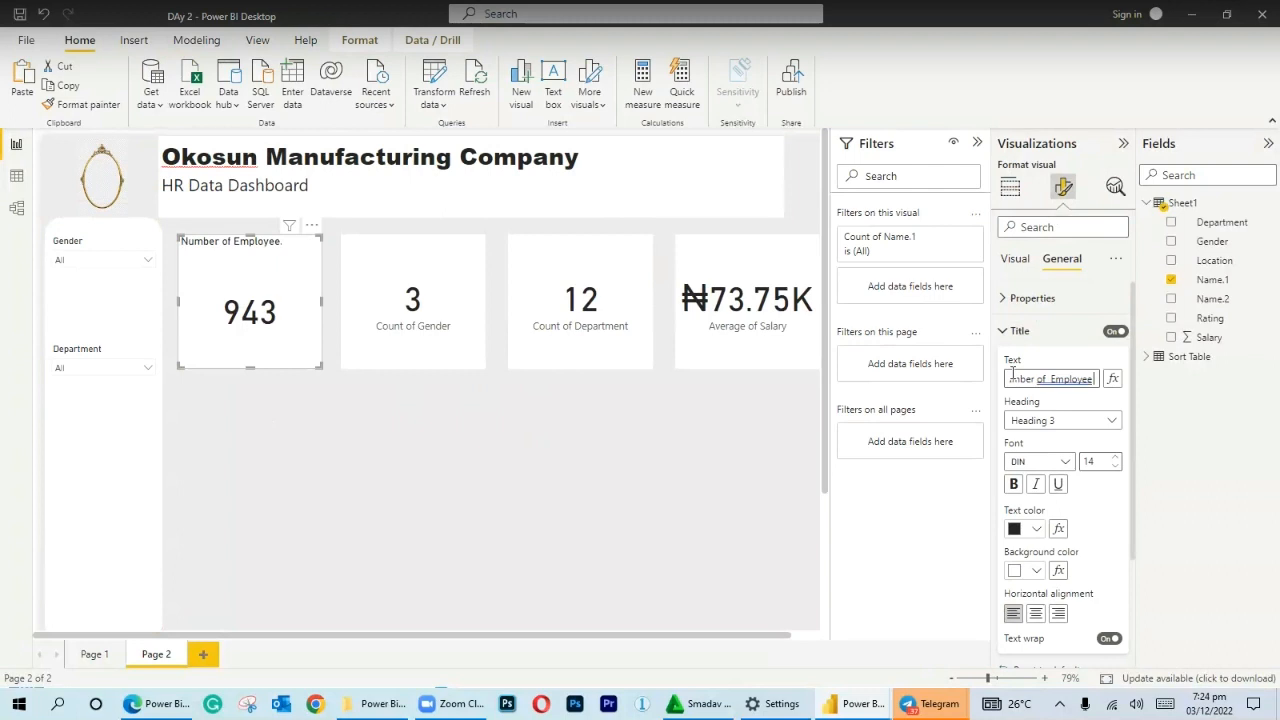
right_click(1070, 380)
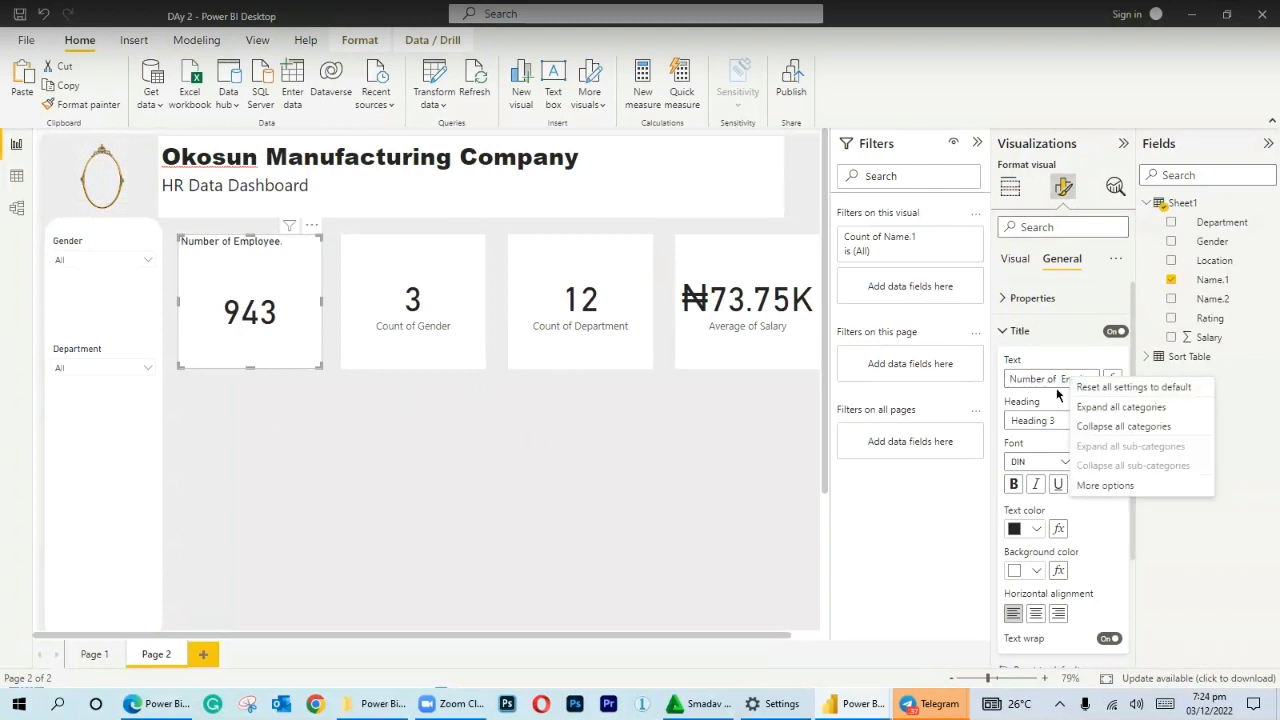
click(1054, 381)
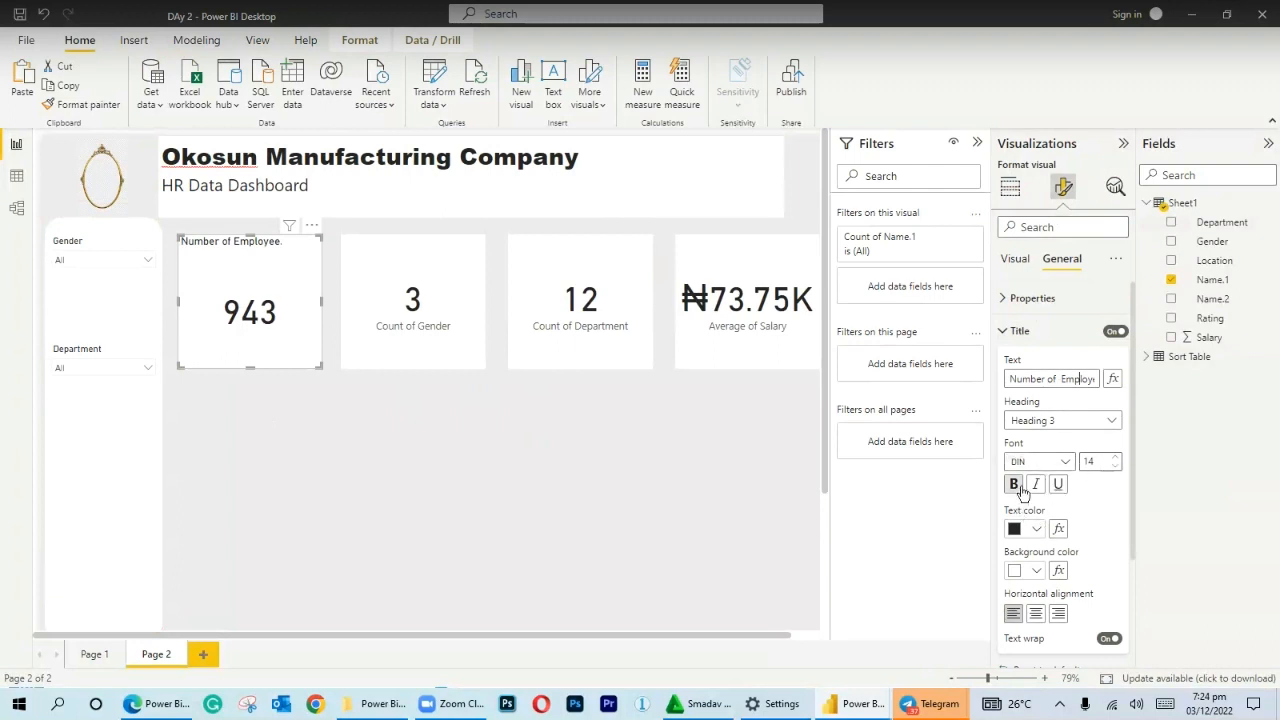
Centre the "Number of Employee" title without bold and set its font size to 18.
click(1014, 485)
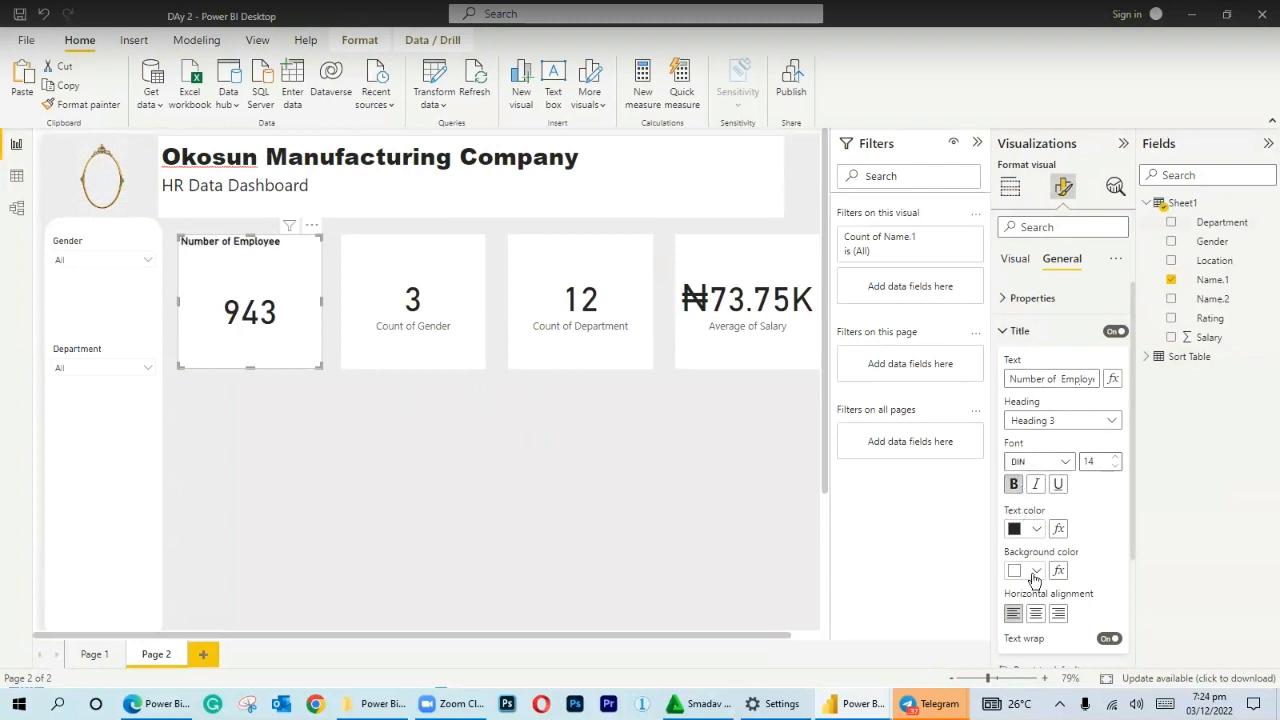
click(1014, 485)
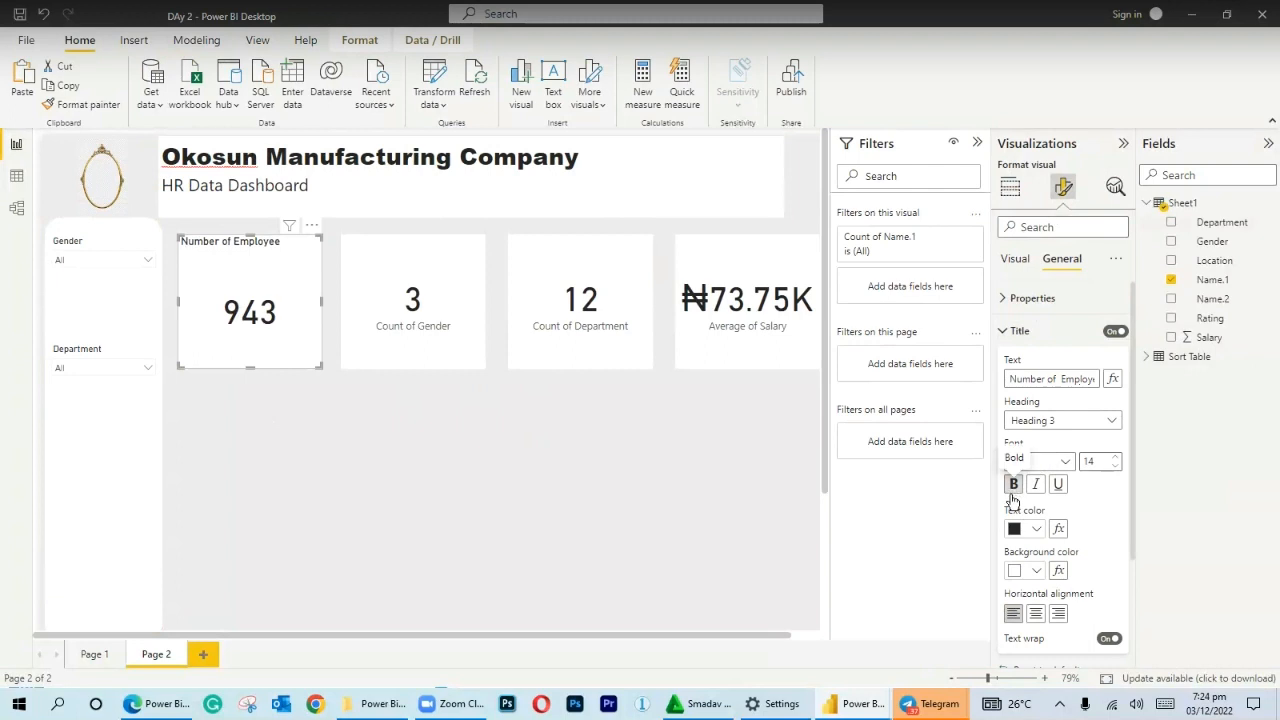
click(1035, 613)
click(1116, 457)
click(1116, 457)
click(1115, 459)
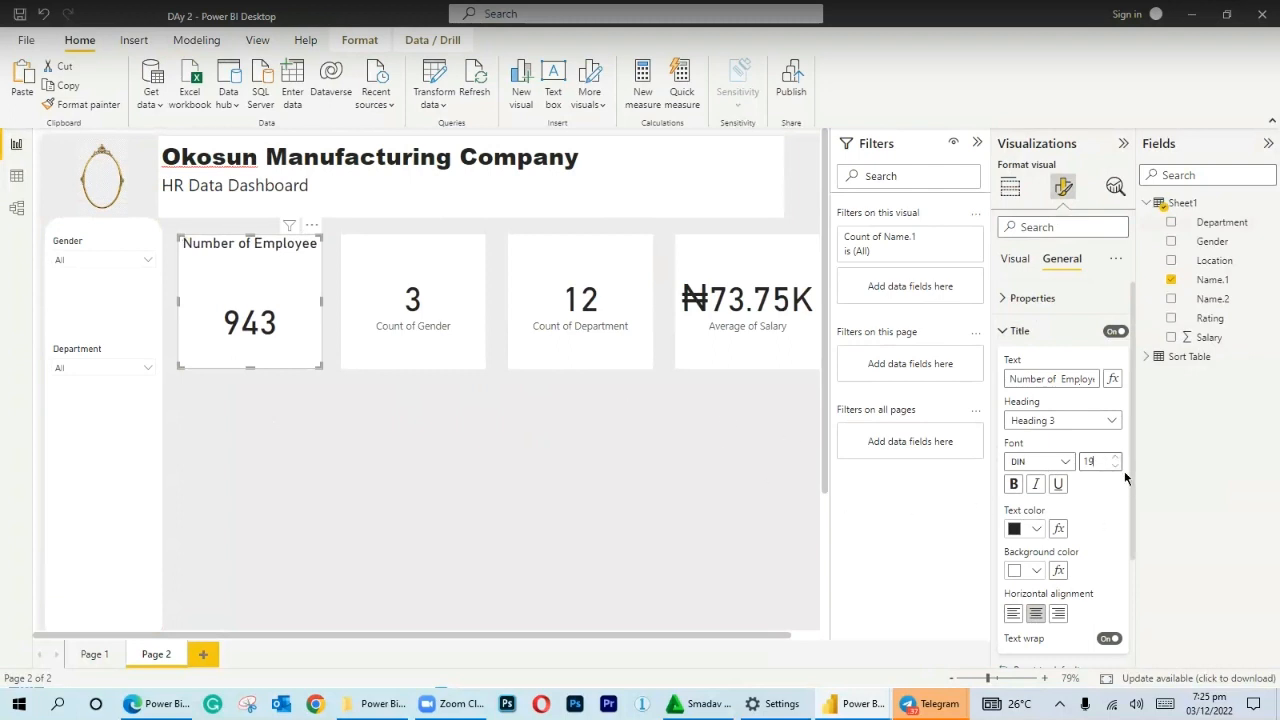
click(1115, 466)
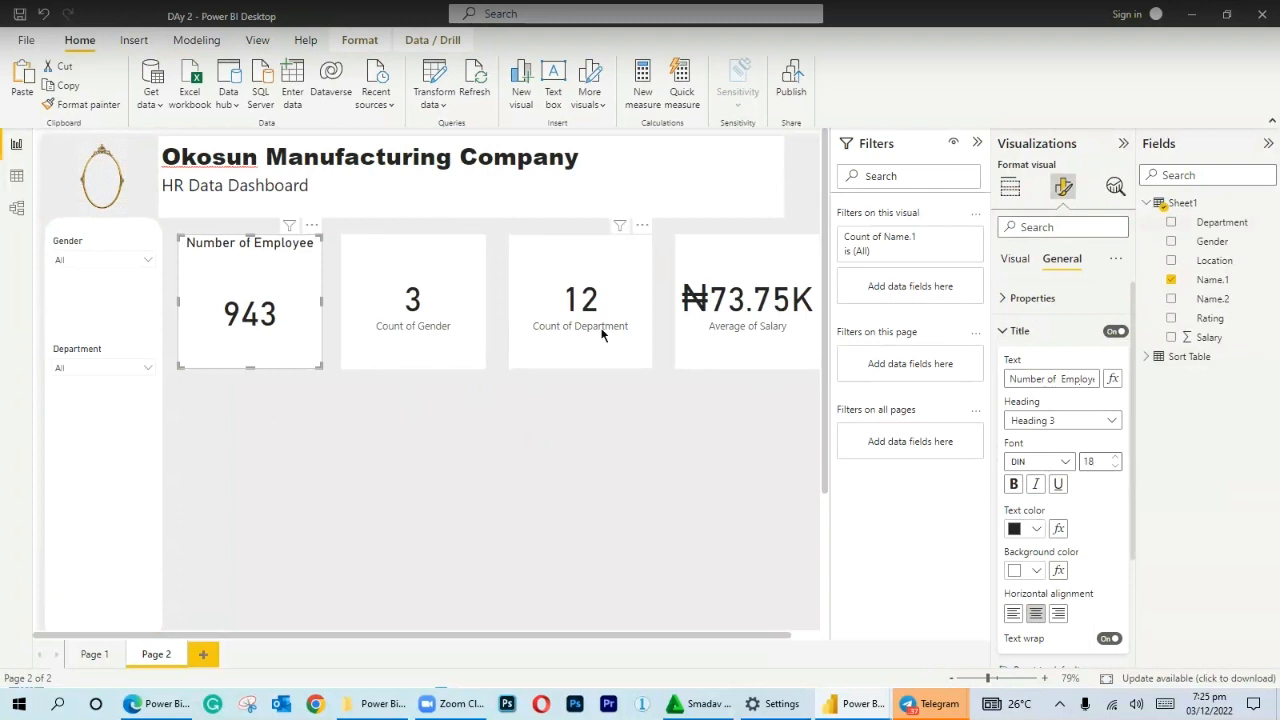
click(1109, 421)
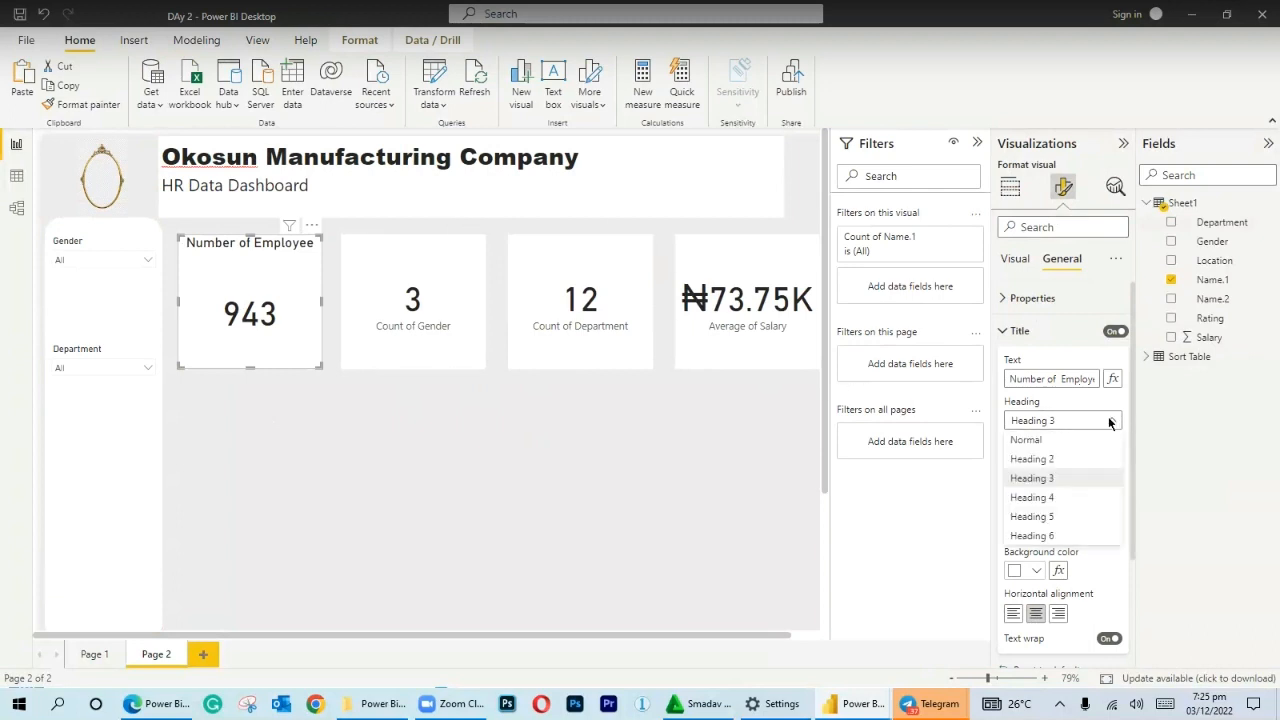
click(1196, 532)
scroll(1118, 556, down, 3)
scroll(1118, 556, up, 3)
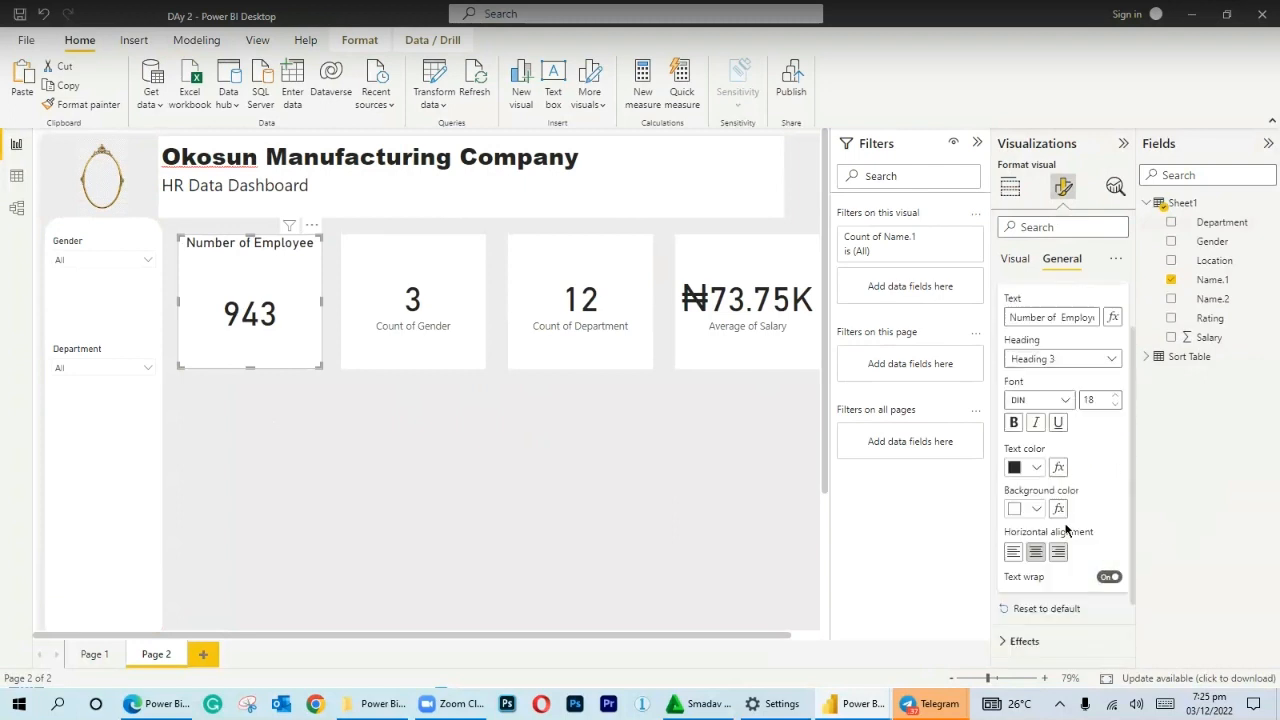
Turn on the title of the Gender count card with the text "Gender Types" at font size 18.
click(428, 350)
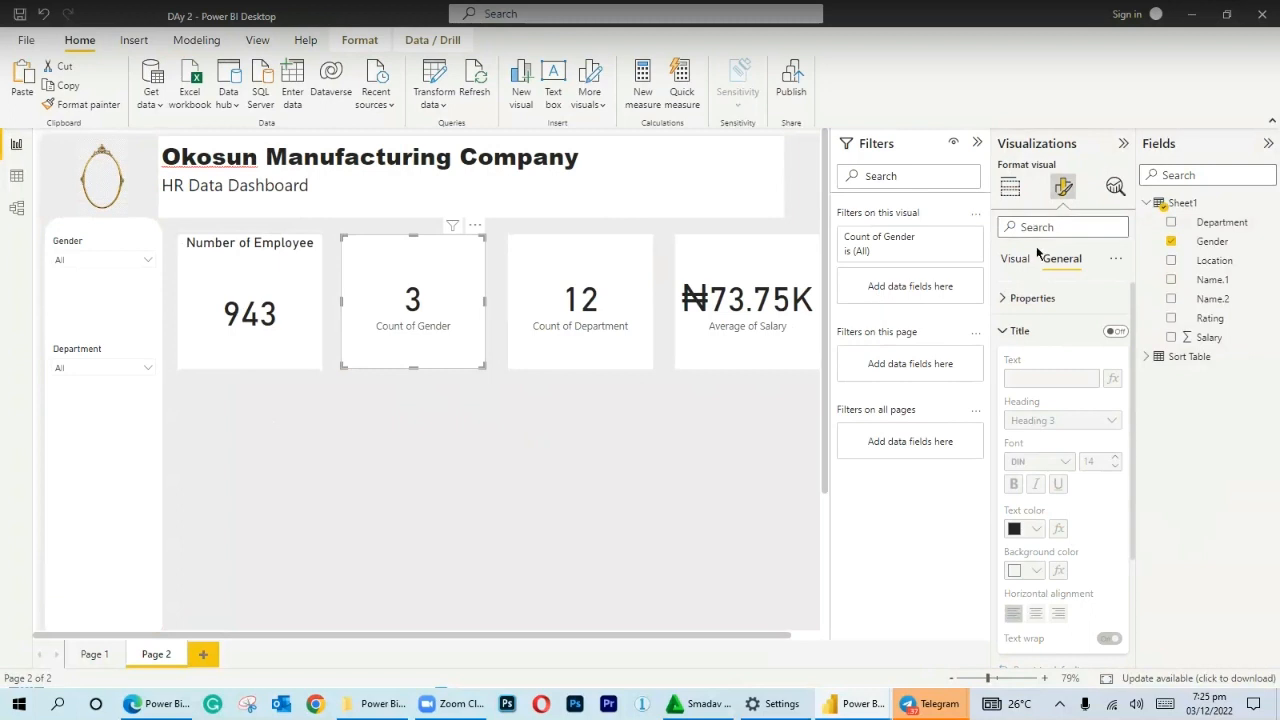
click(1115, 331)
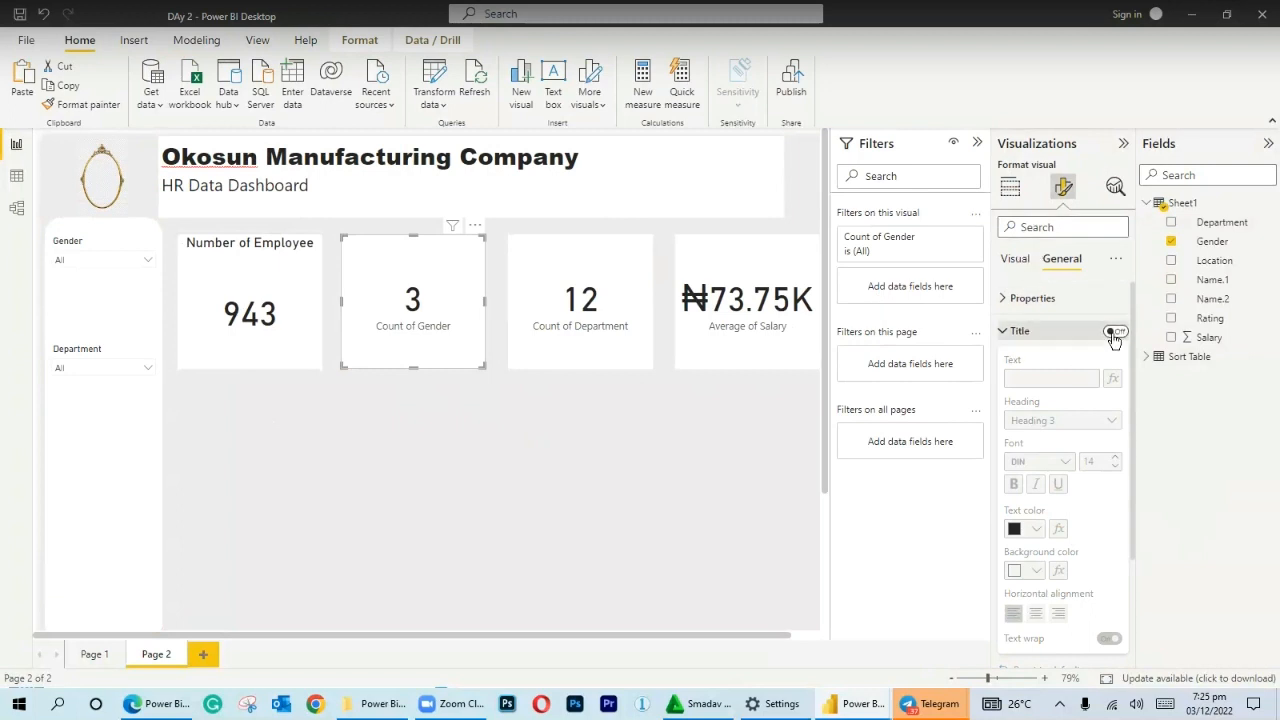
click(1056, 380)
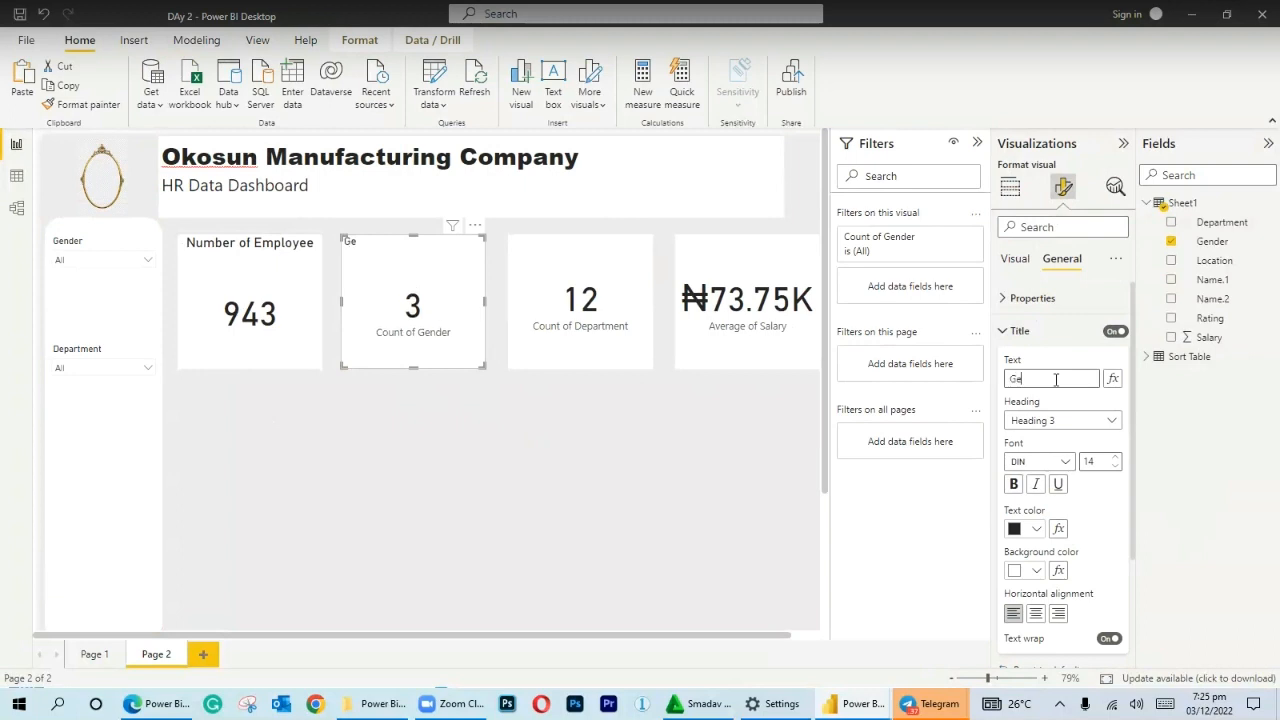
text(Gender Tyupes)
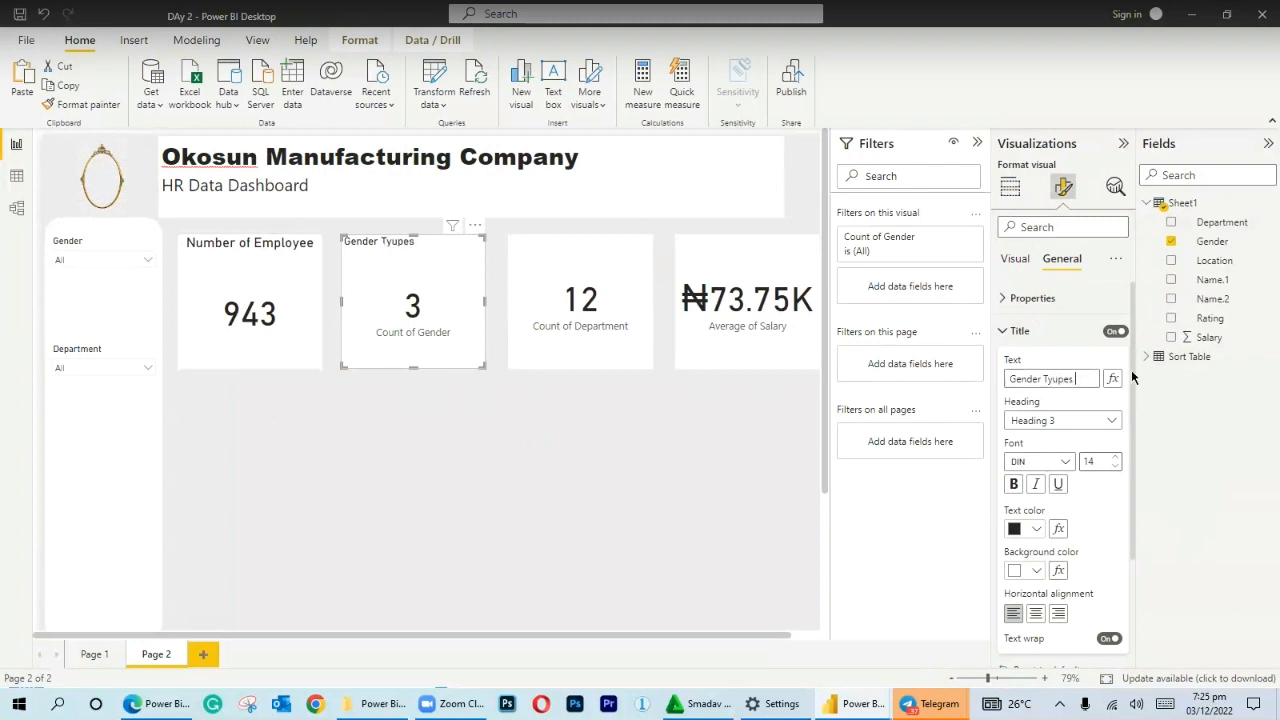
key(Left)
key(Left)
key(Left)
key(BackSpace)
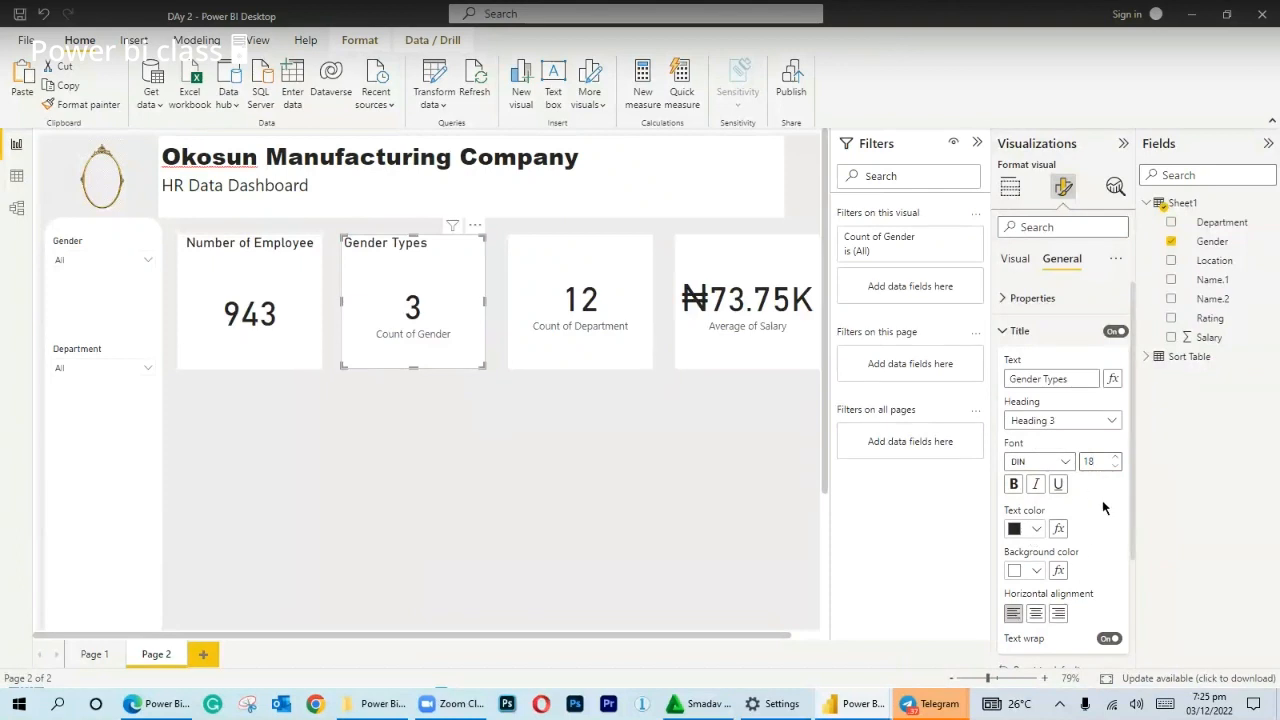
Centre the "Gender Types" title and turn off that card's category label.
click(1035, 618)
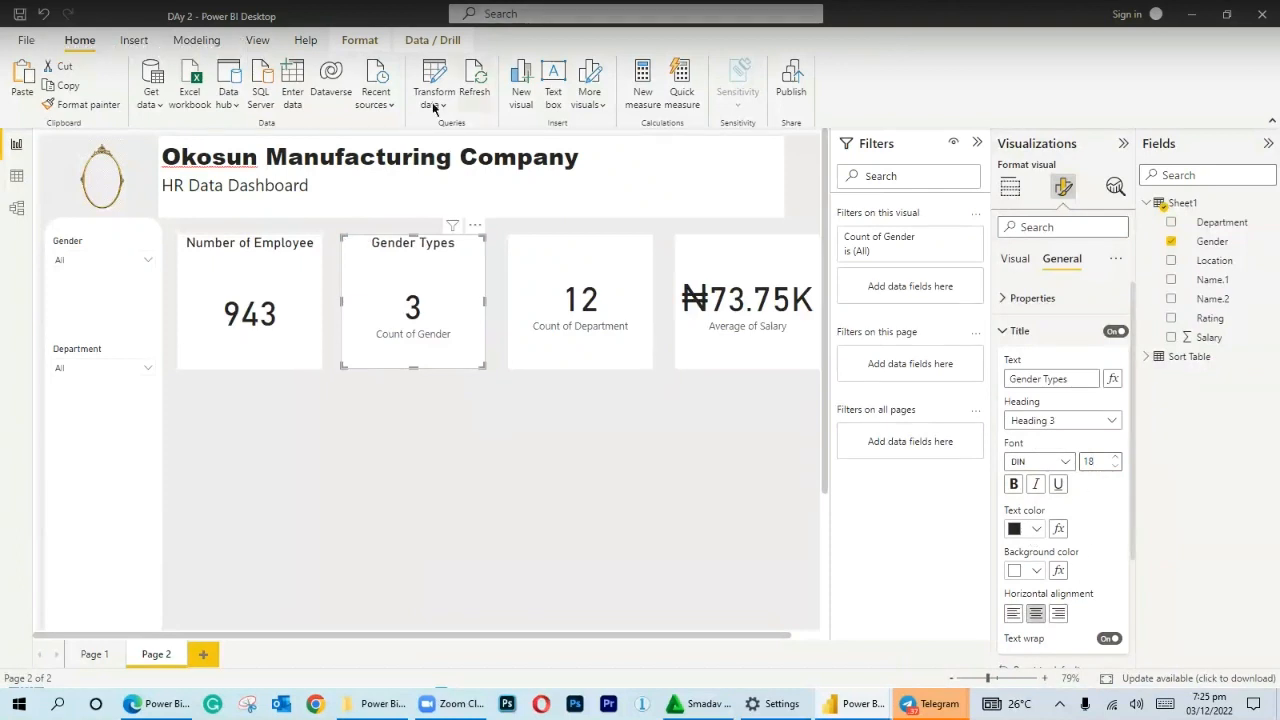
click(1015, 258)
click(1117, 331)
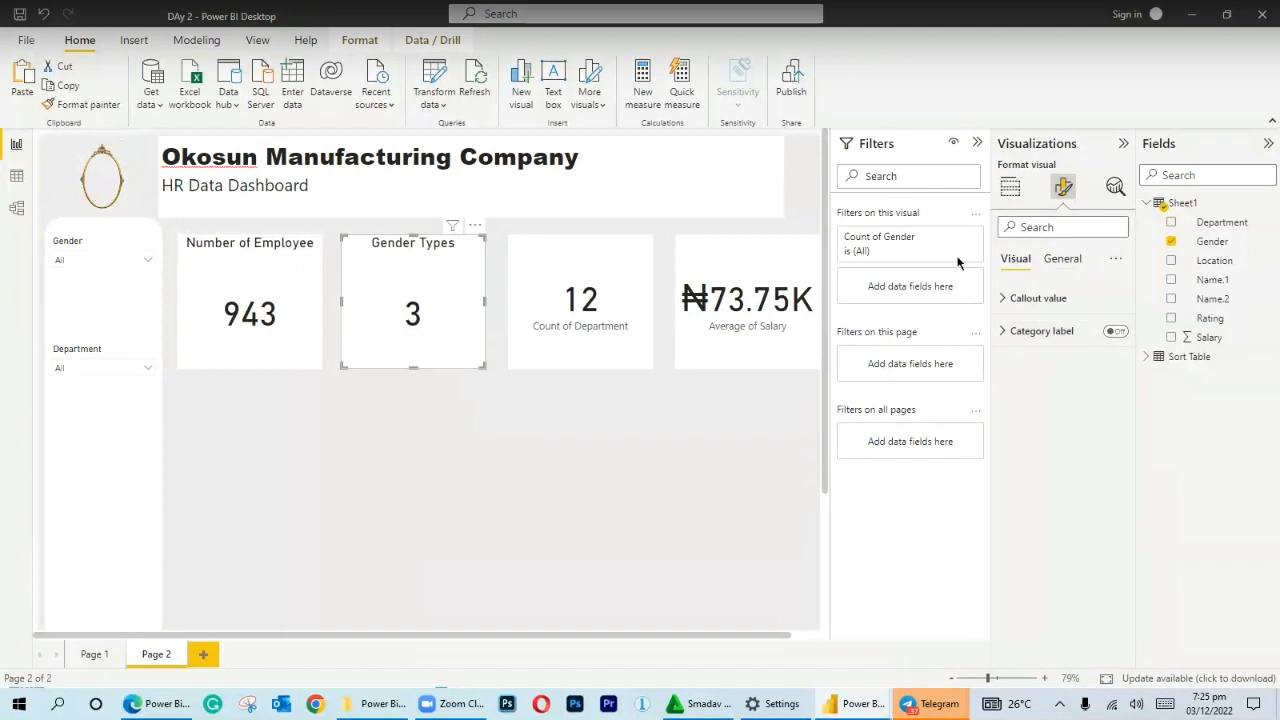
Turn off the Department count card's category label and give the card the title "Number Of Department".
click(578, 350)
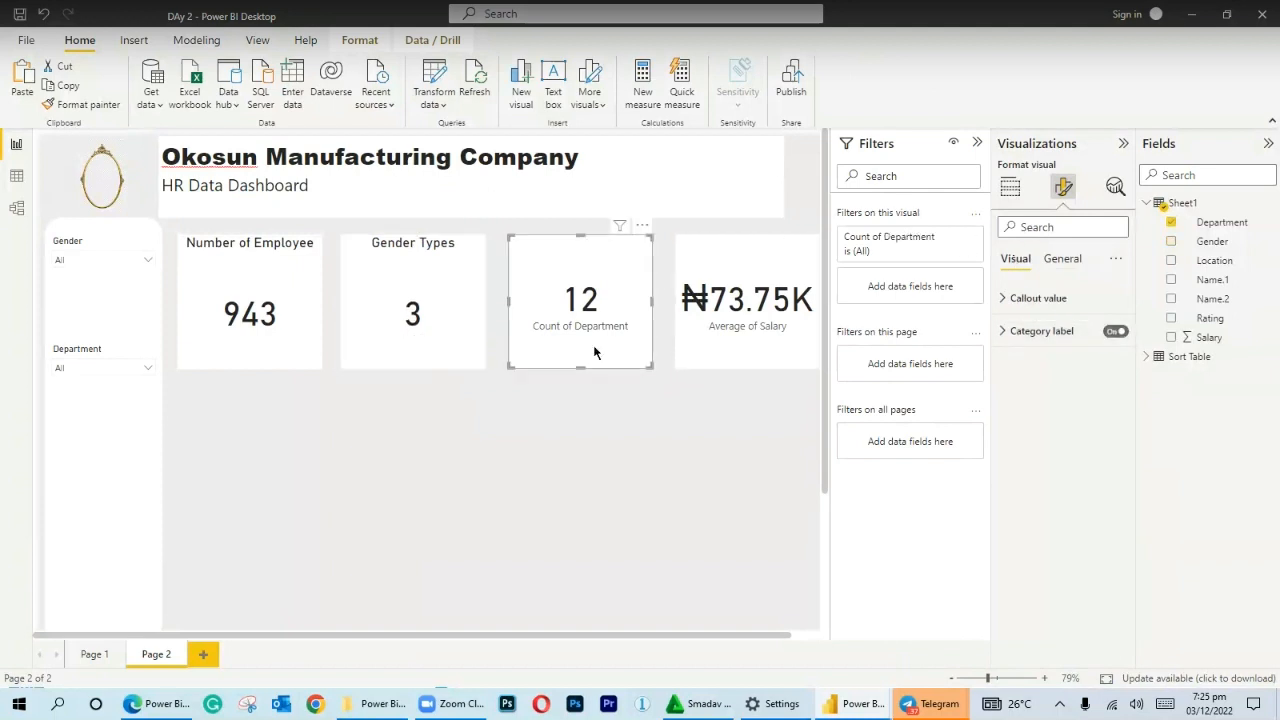
click(1115, 331)
click(1062, 258)
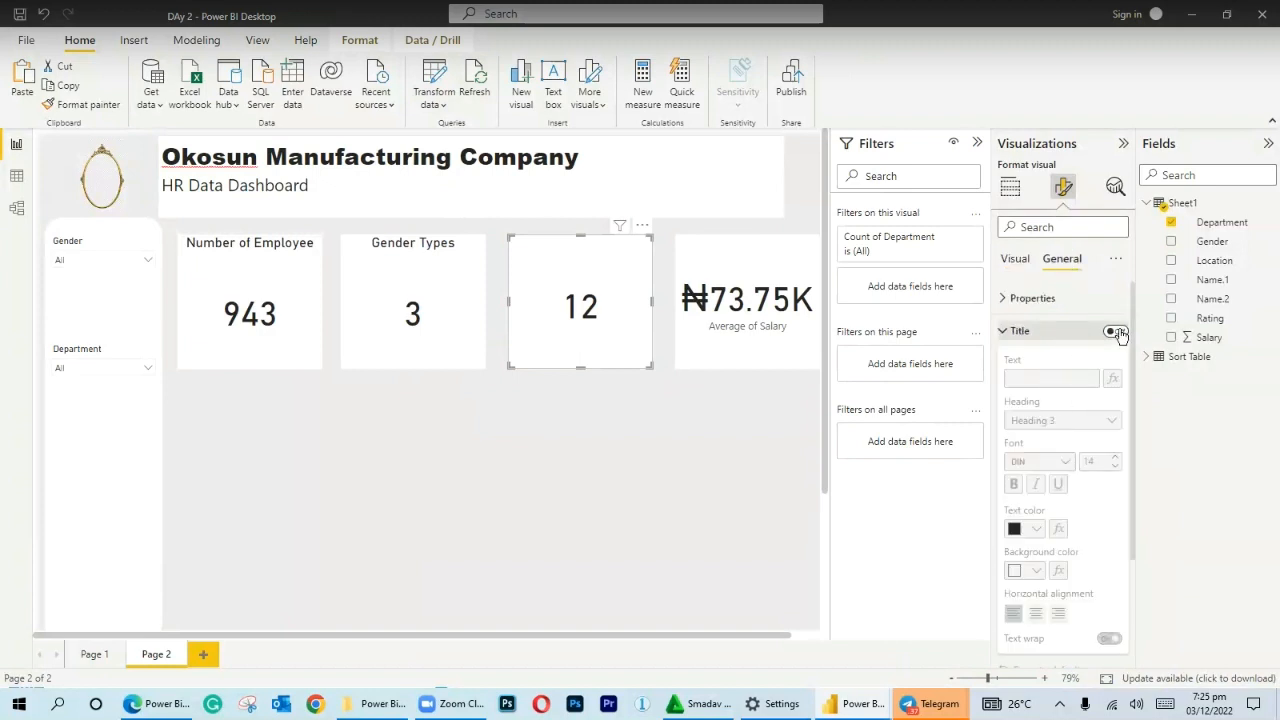
click(1115, 331)
click(1020, 380)
text(Number)
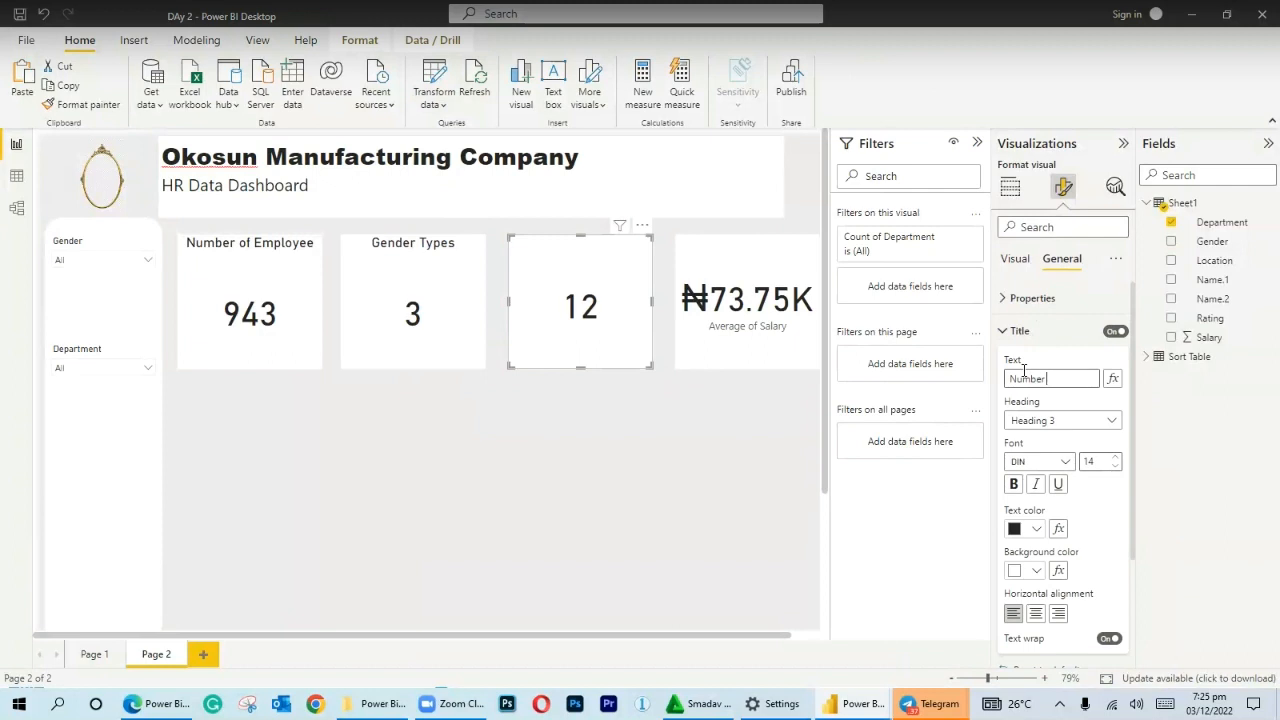
text( Of Department)
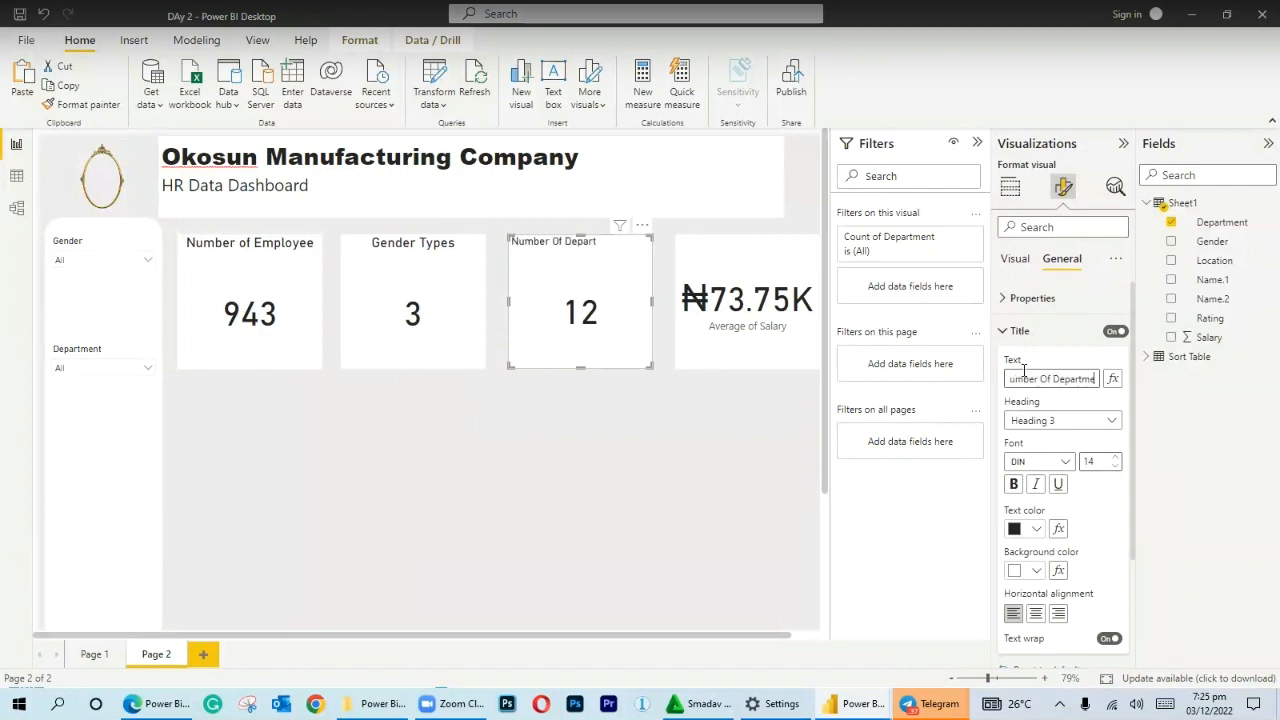
Set the "Number Of Department" title to font size 18 and centre it.
click(1083, 463)
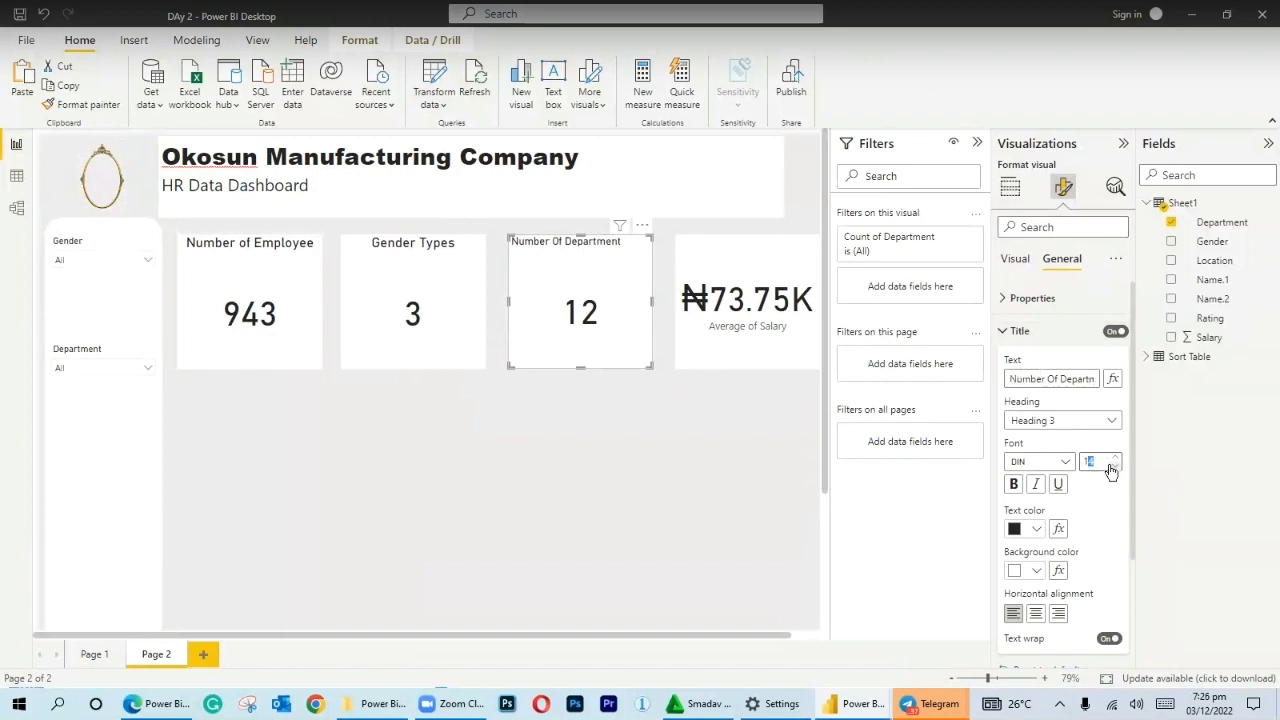
drag(1091, 461, 1082, 462)
text(8)
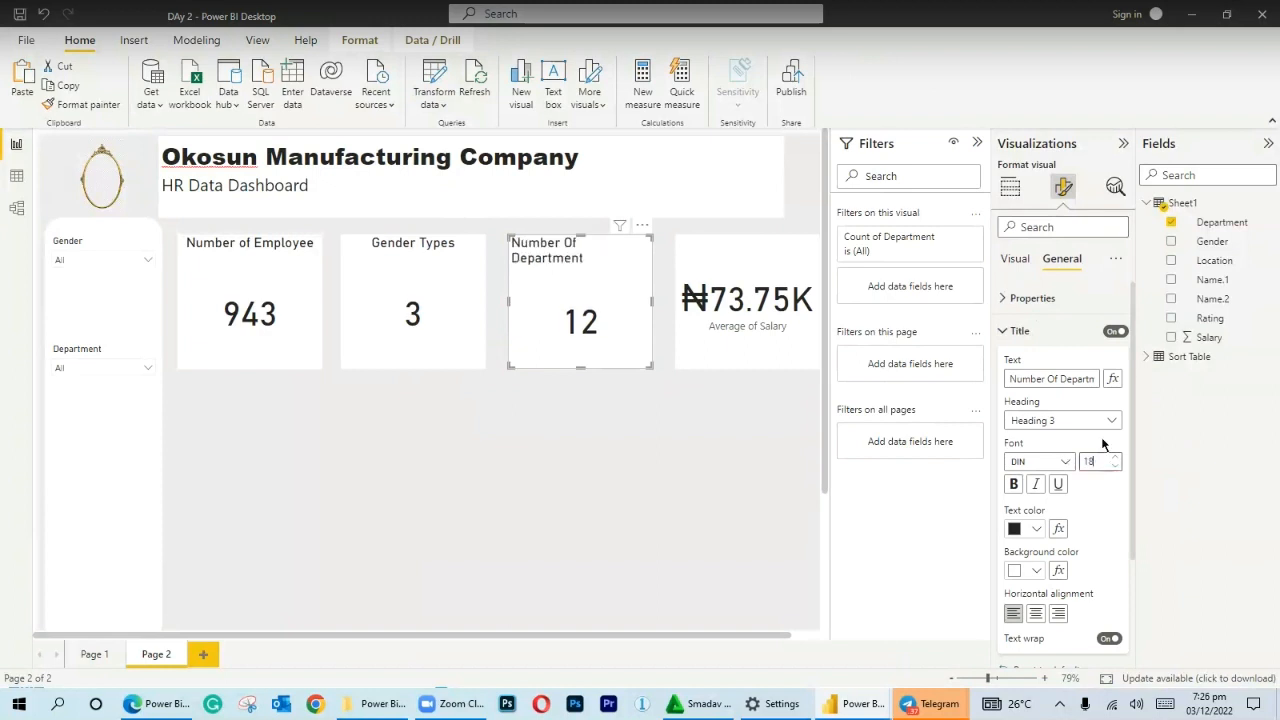
click(1036, 614)
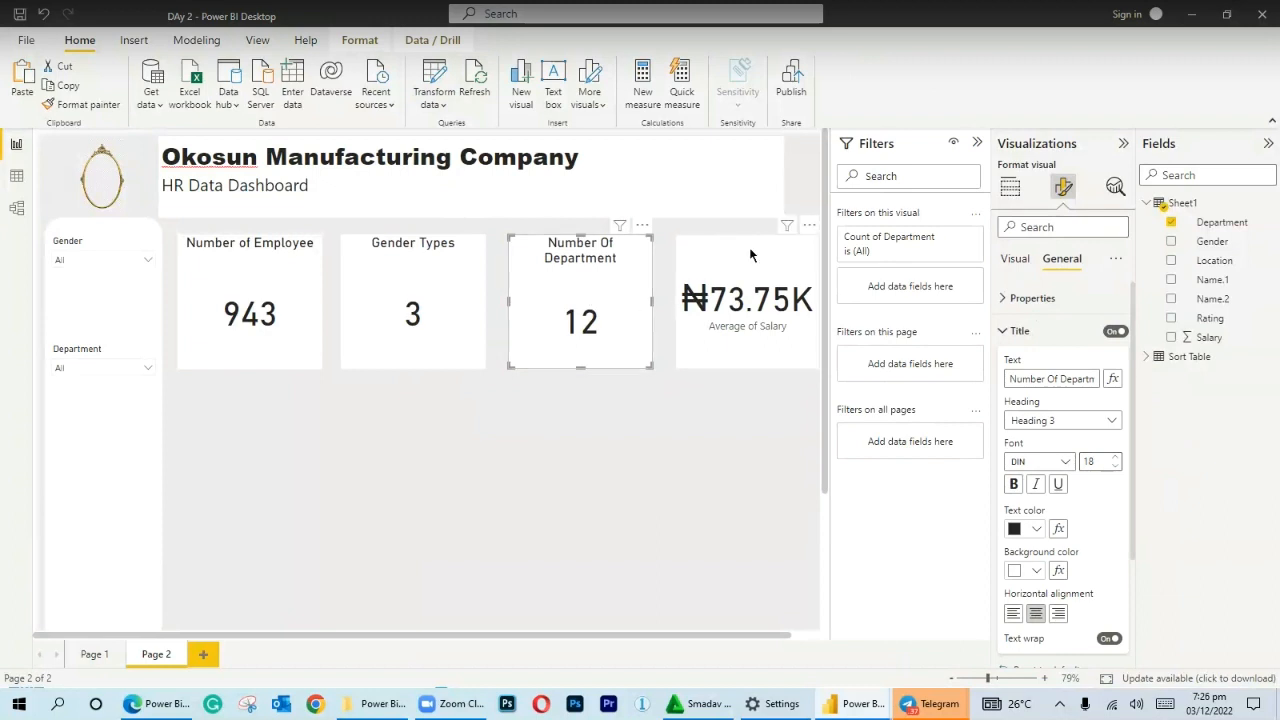
scroll(1095, 598, down, 1)
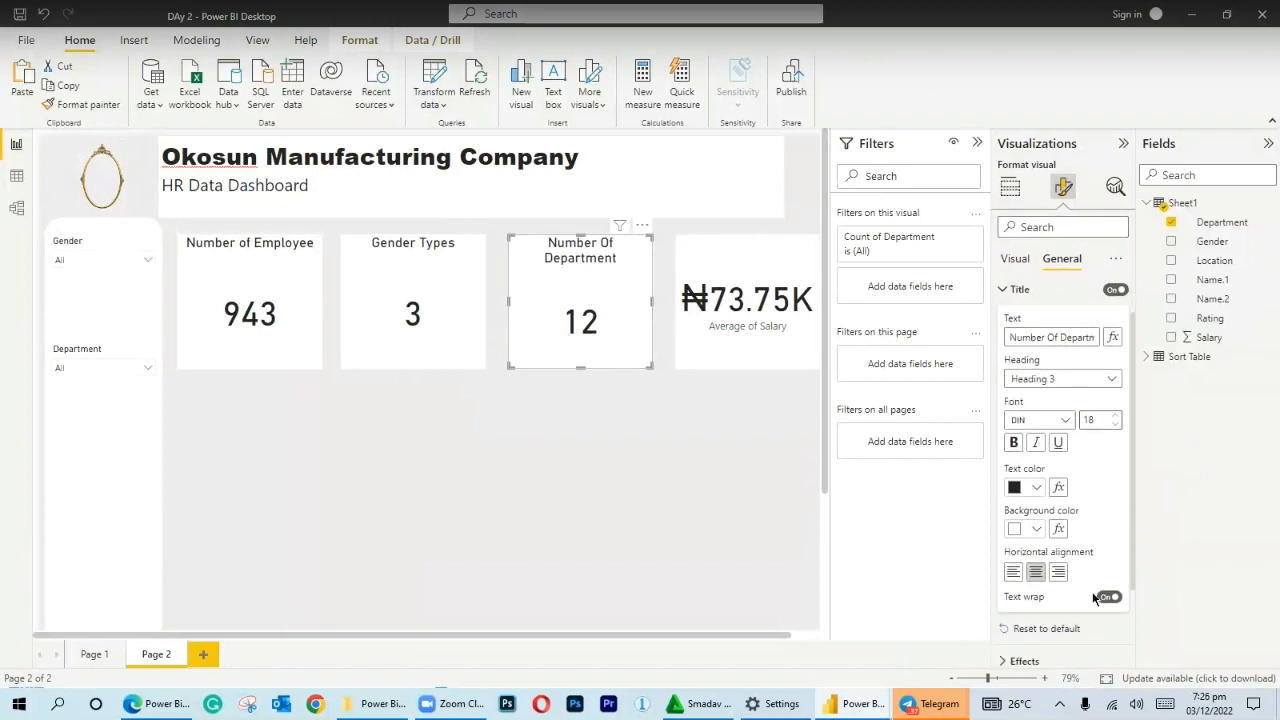
scroll(1095, 598, down, 3)
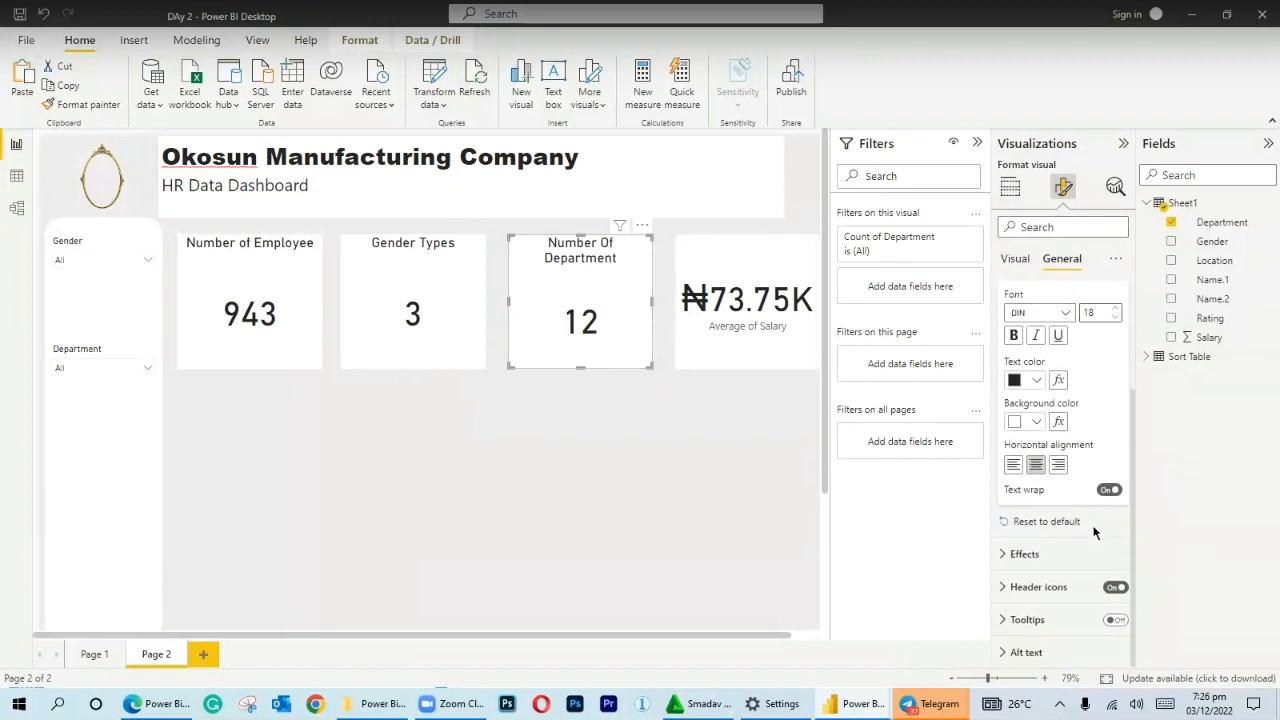
Turn off the salary card's category label and give the card the title "Average Salary".
click(778, 272)
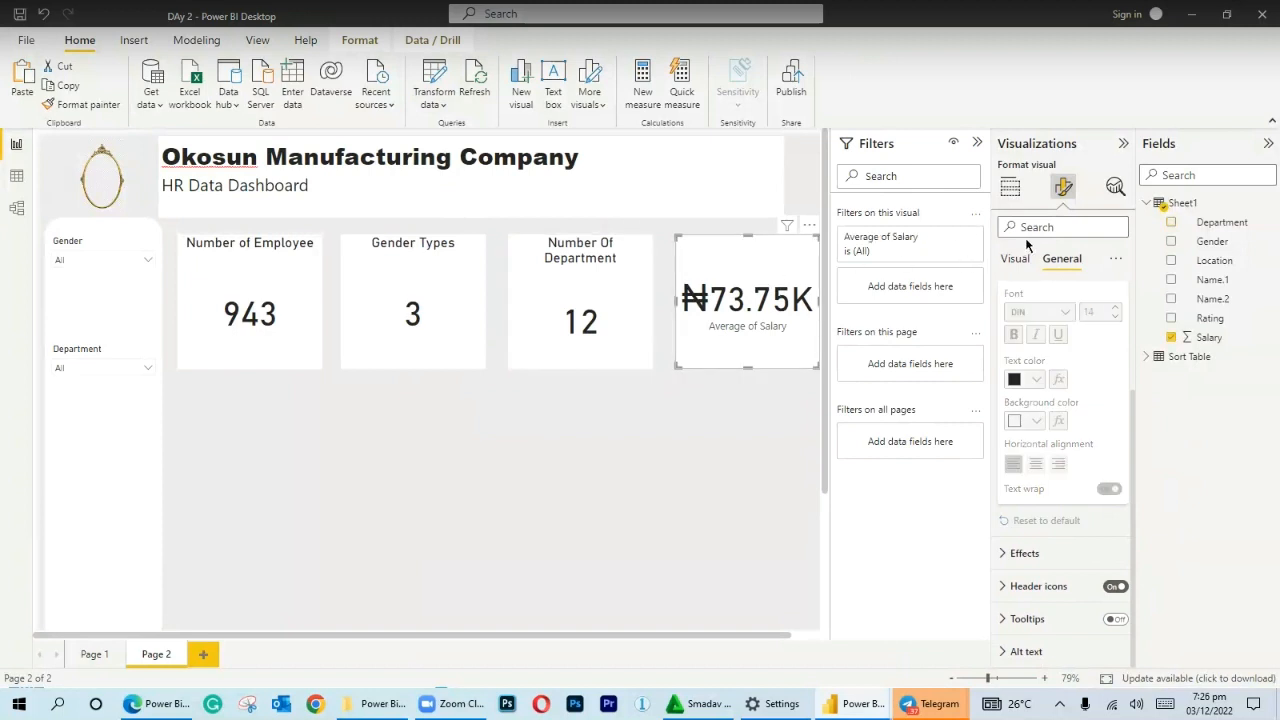
click(1014, 258)
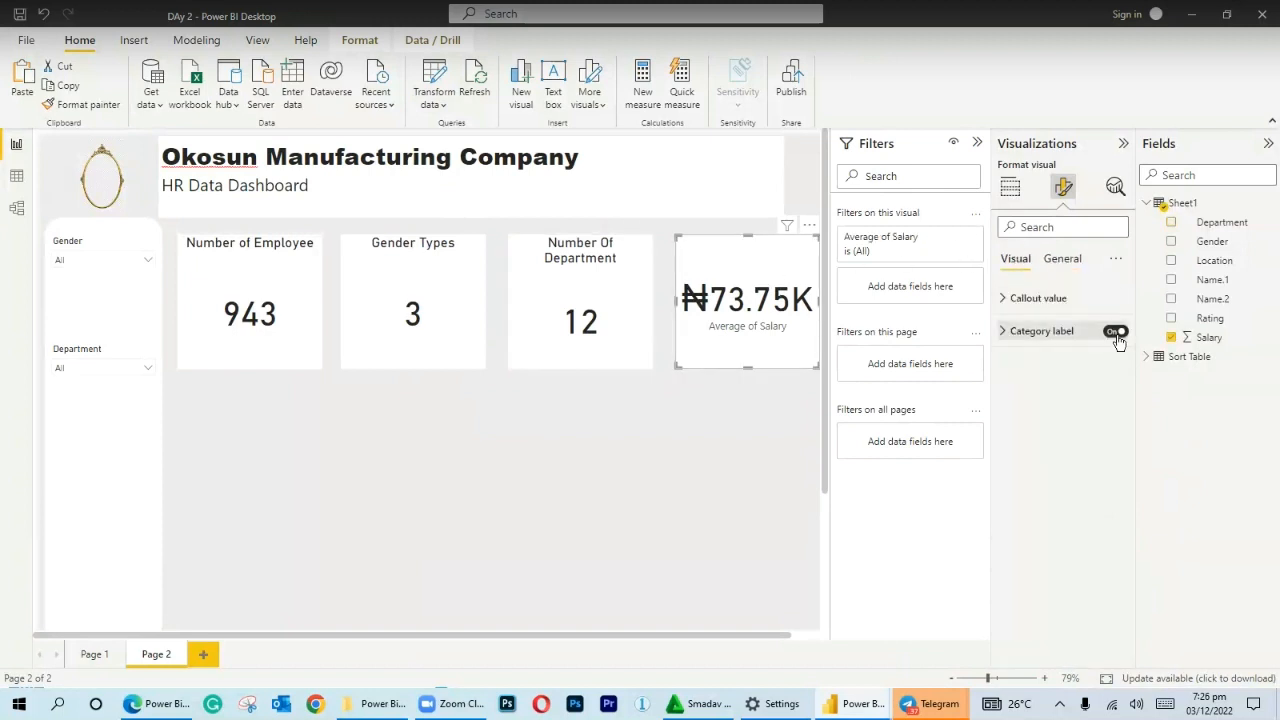
click(1115, 331)
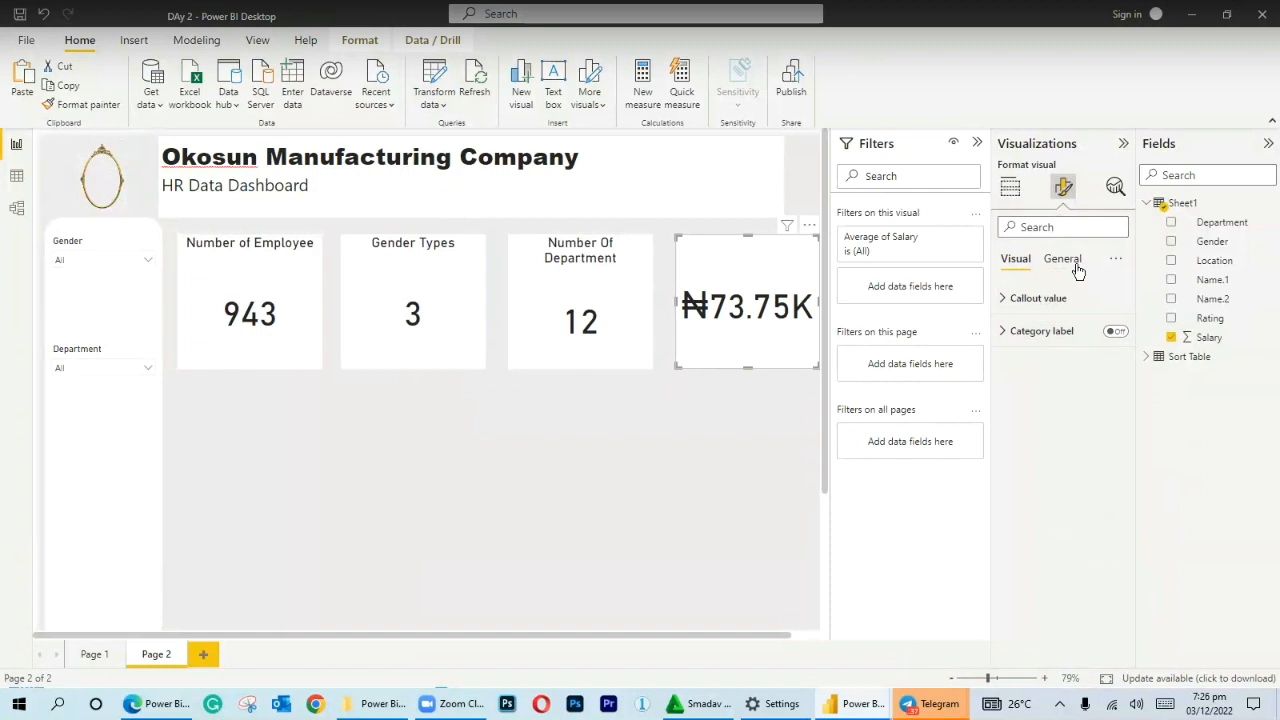
click(1075, 264)
click(1116, 331)
click(1031, 380)
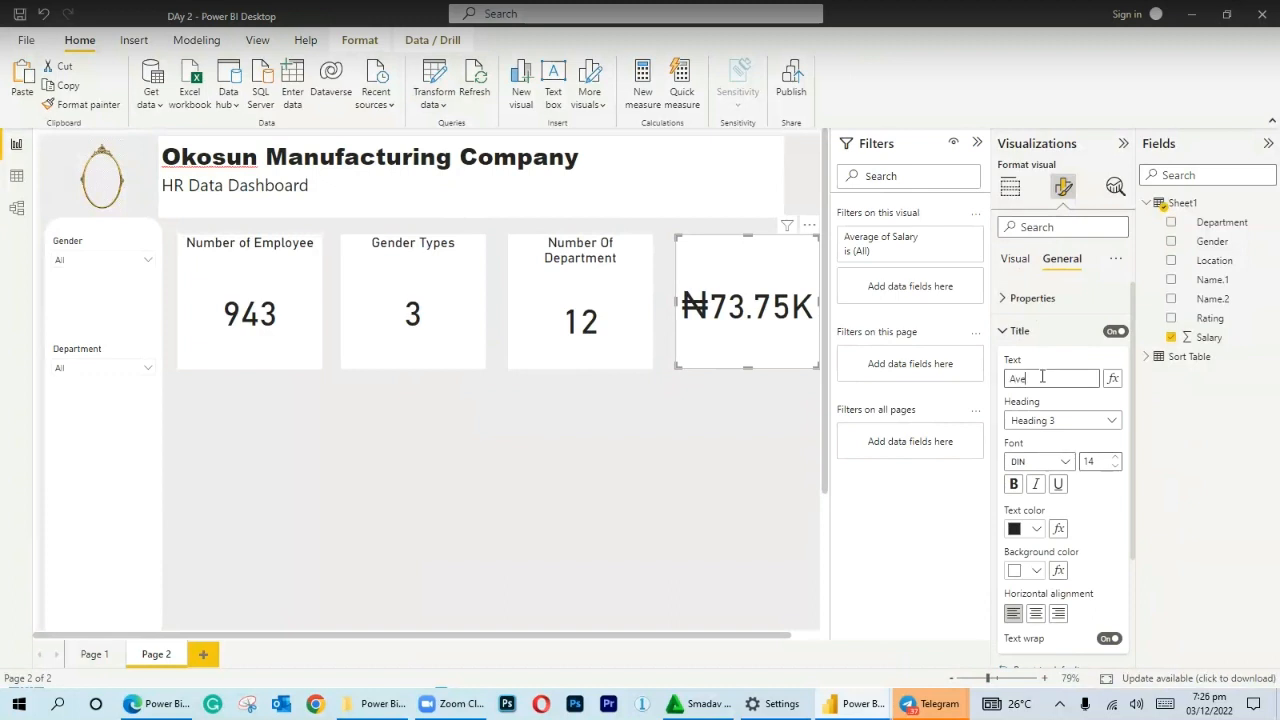
text(Average Salary)
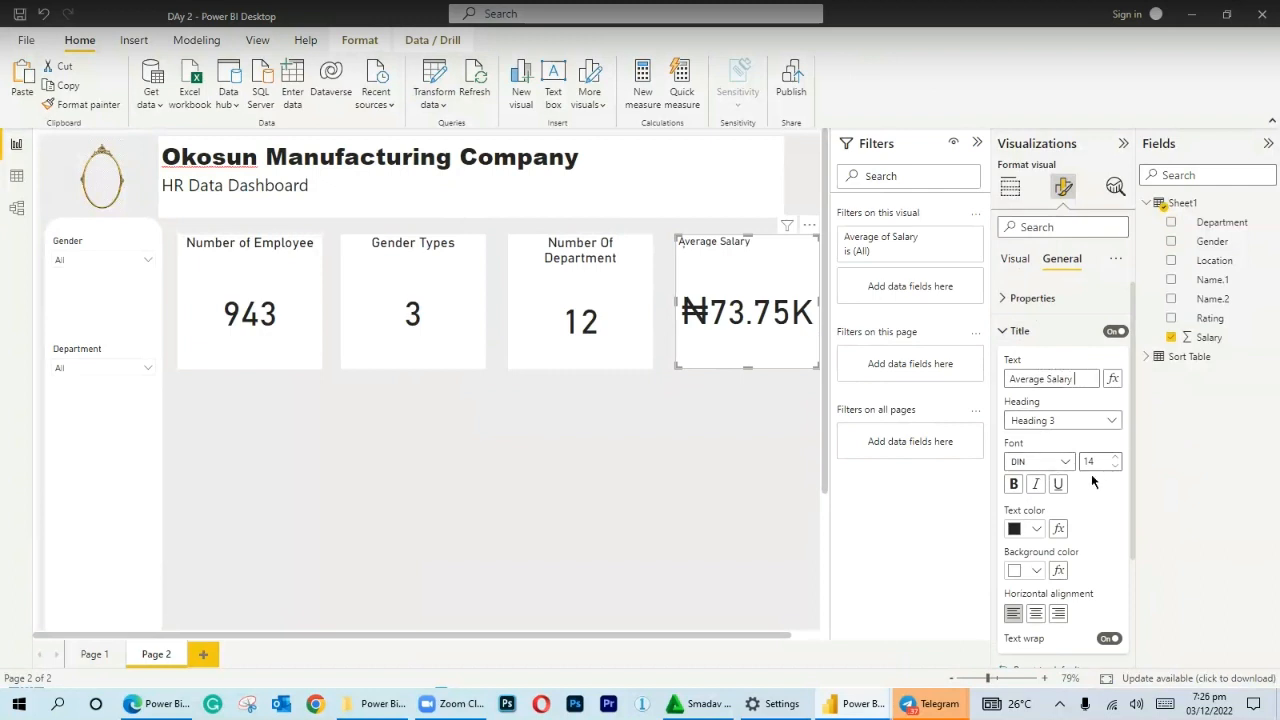
Set the "Average Salary" title to font size 18 and centre it.
drag(1097, 462, 1083, 461)
text(18)
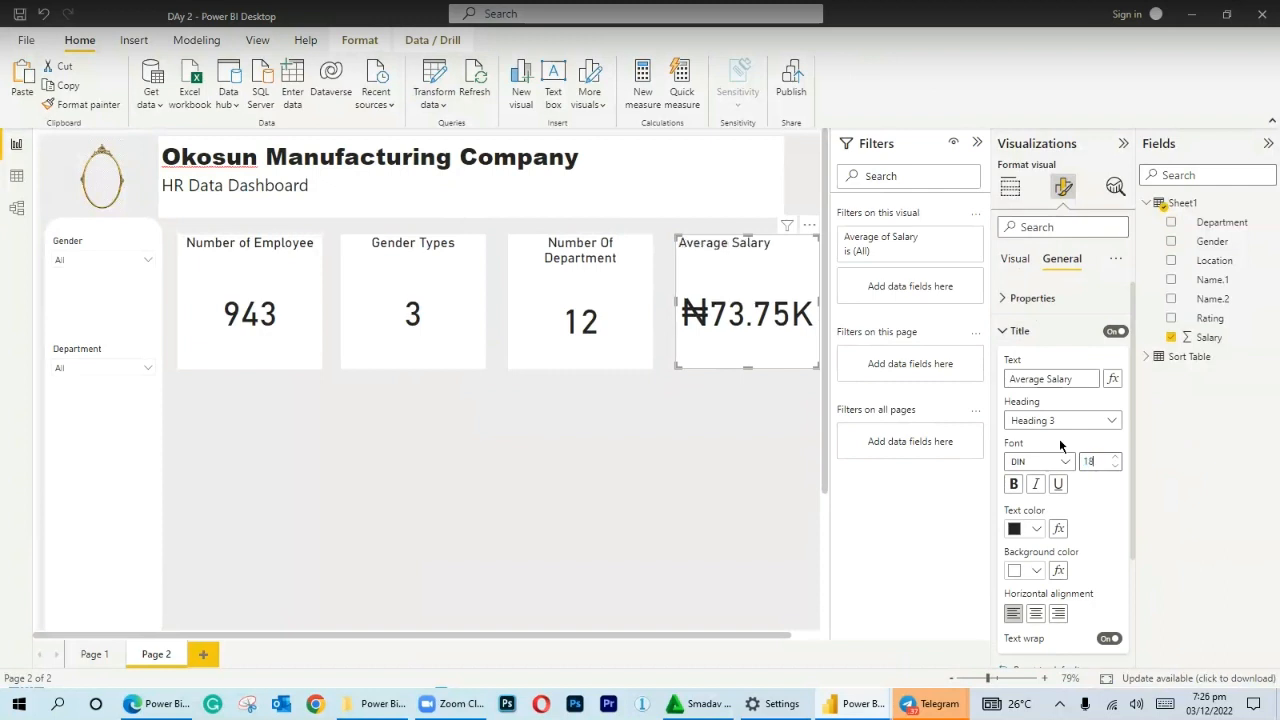
click(1035, 615)
Expand the Gender slicer's list of options in the sidebar.
scroll(534, 406, down, 1)
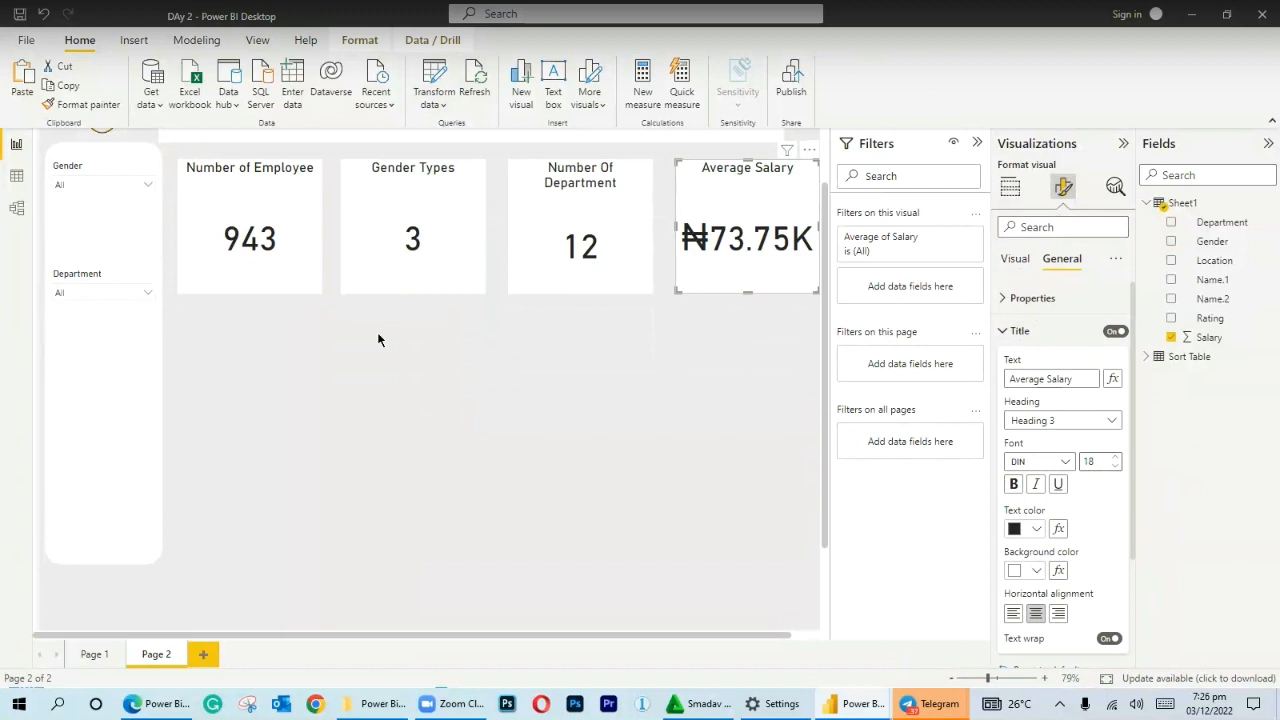
click(148, 184)
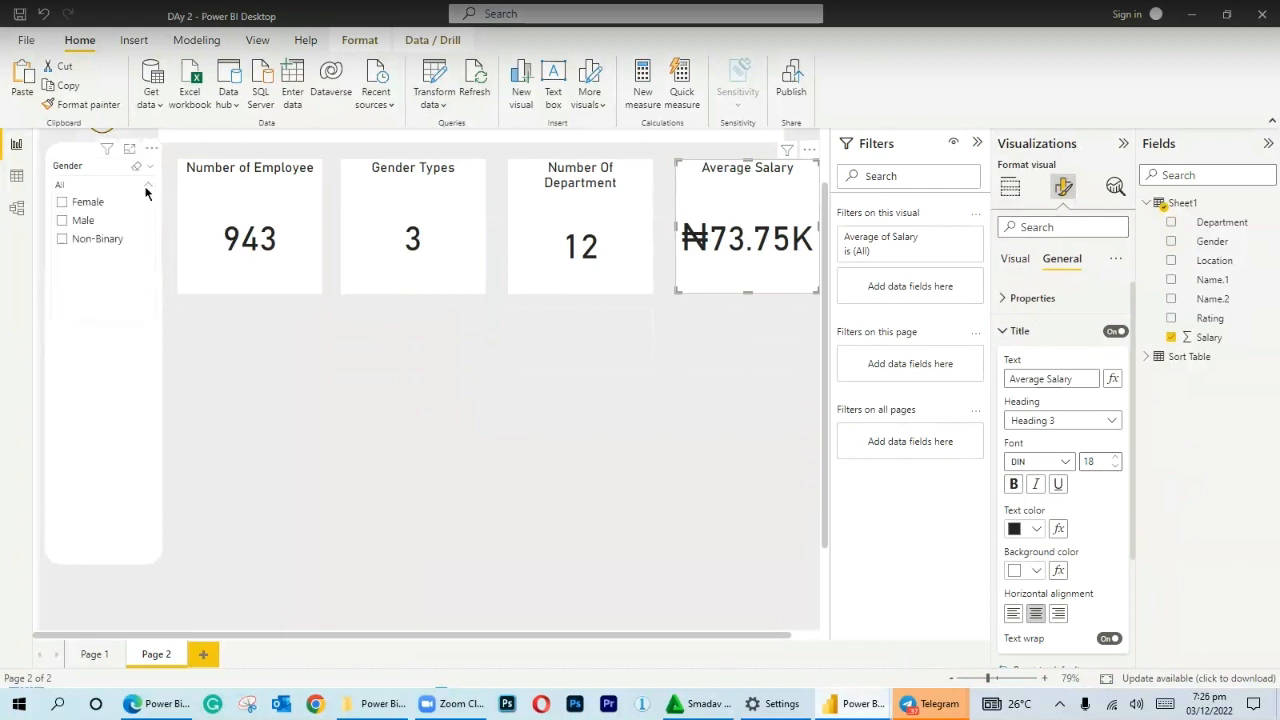
Switch the Gender and Department slicers from dropdown to list style.
click(151, 168)
click(168, 186)
click(182, 347)
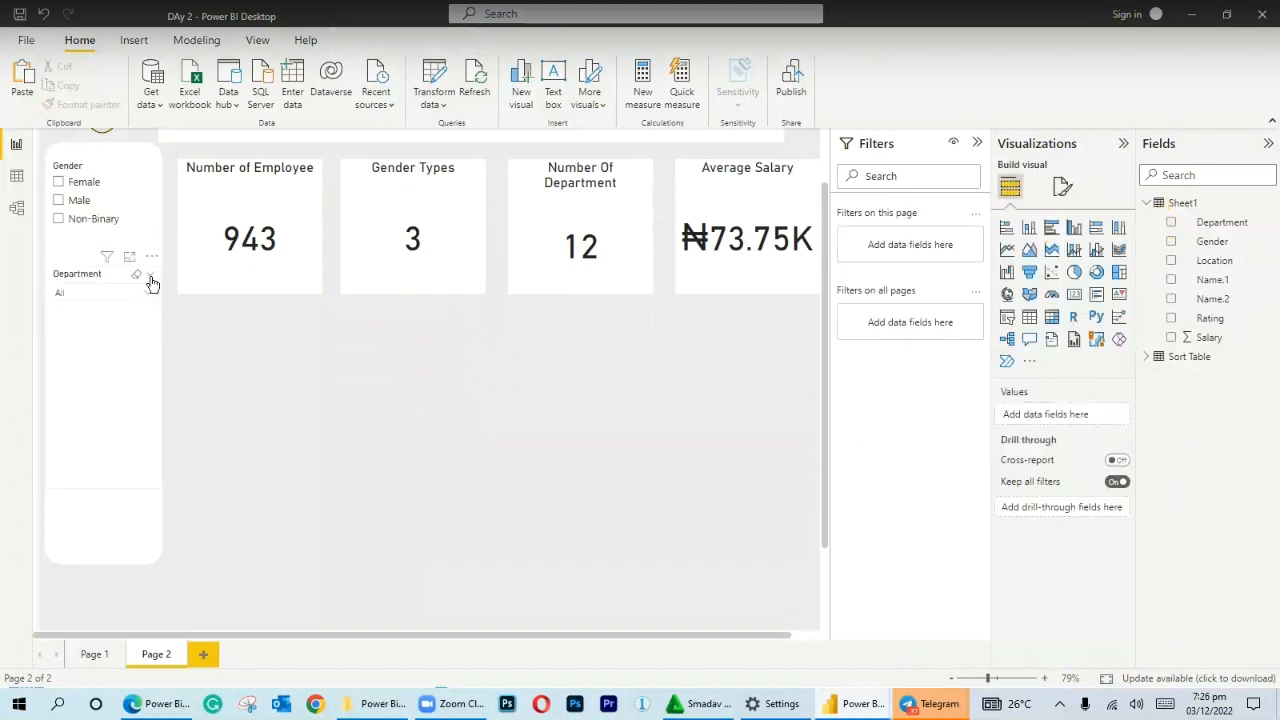
click(151, 283)
click(151, 283)
click(202, 285)
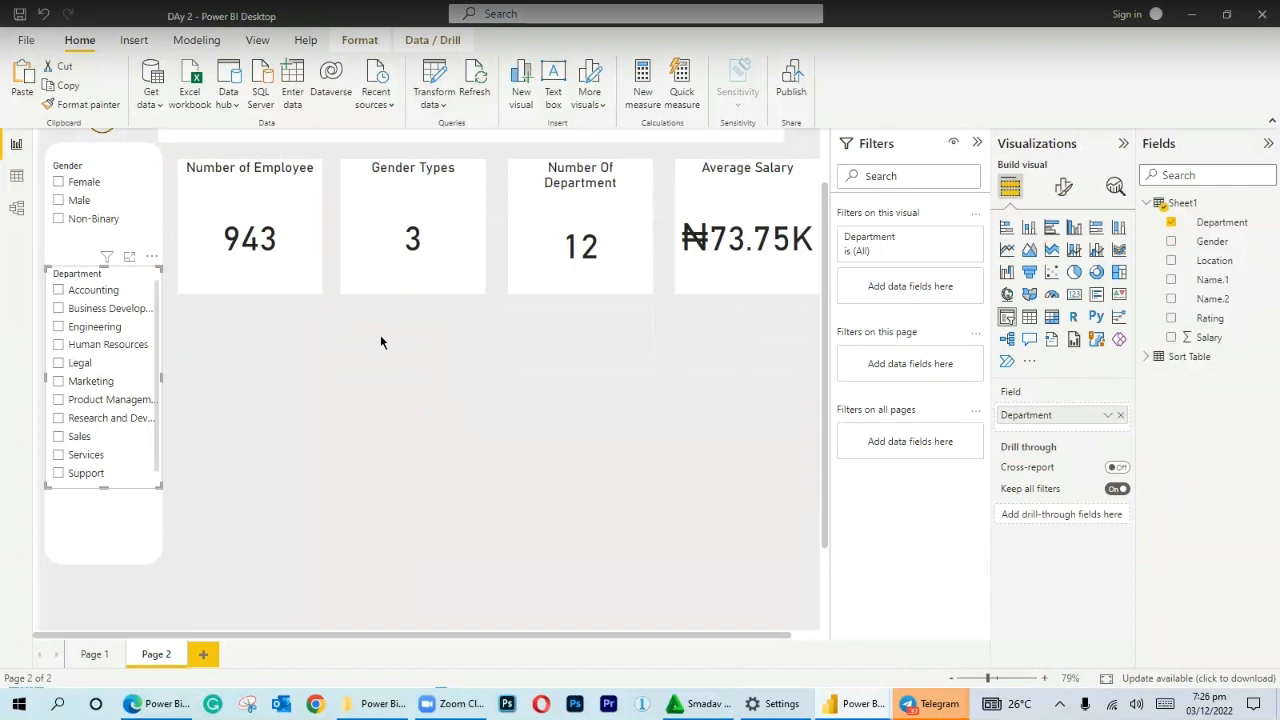
scroll(346, 429, down, 2)
scroll(370, 385, up, 4)
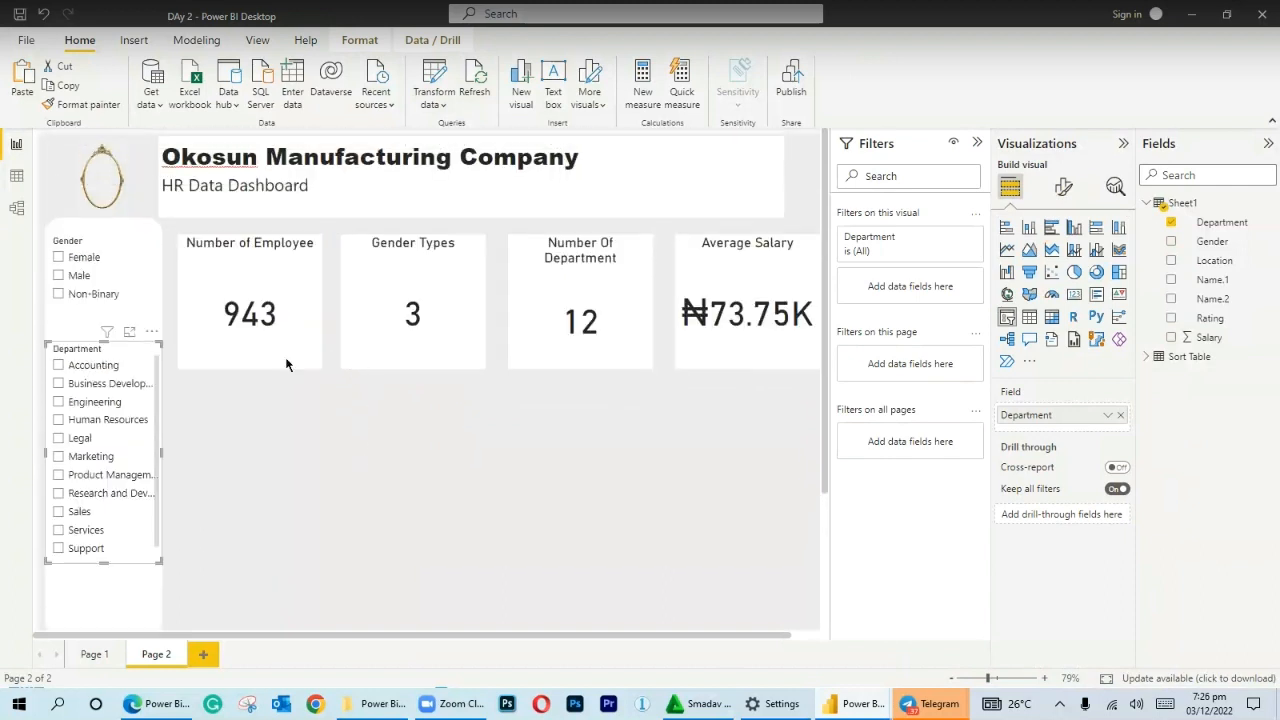
Insert a donut chart below the Number of Employee card and enlarge it to span roughly the width of the first two cards.
click(335, 470)
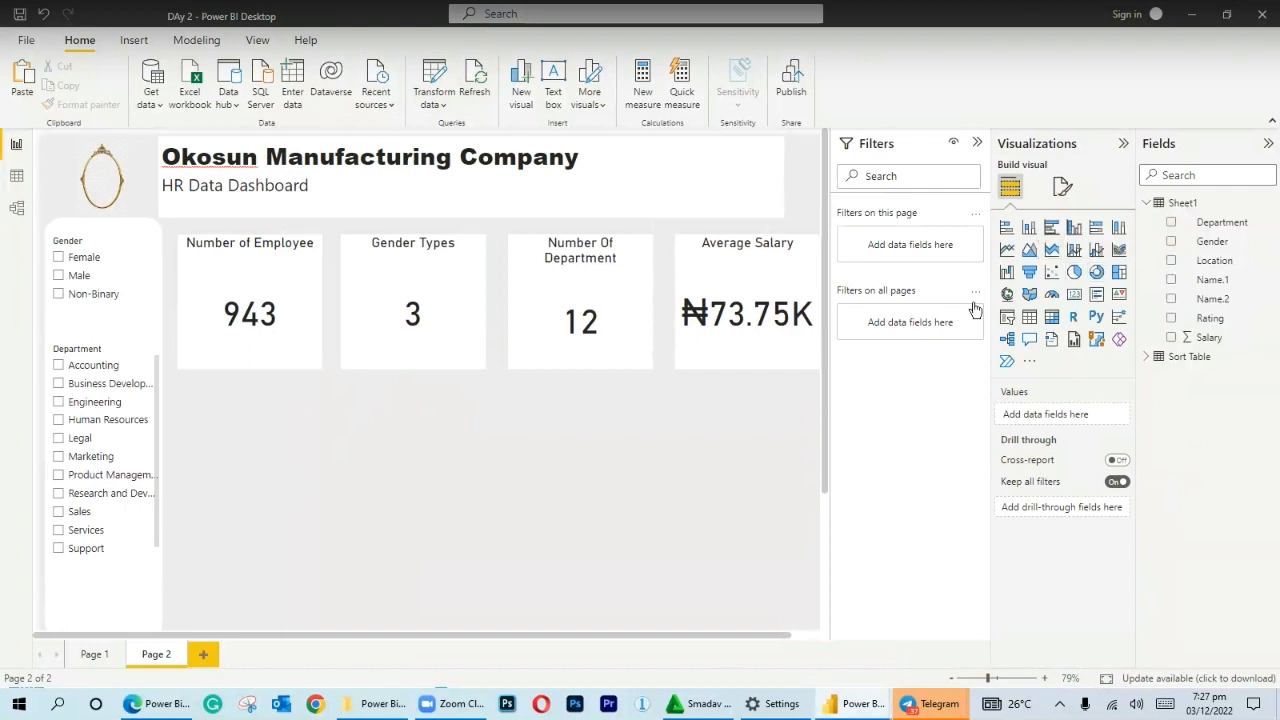
click(1100, 272)
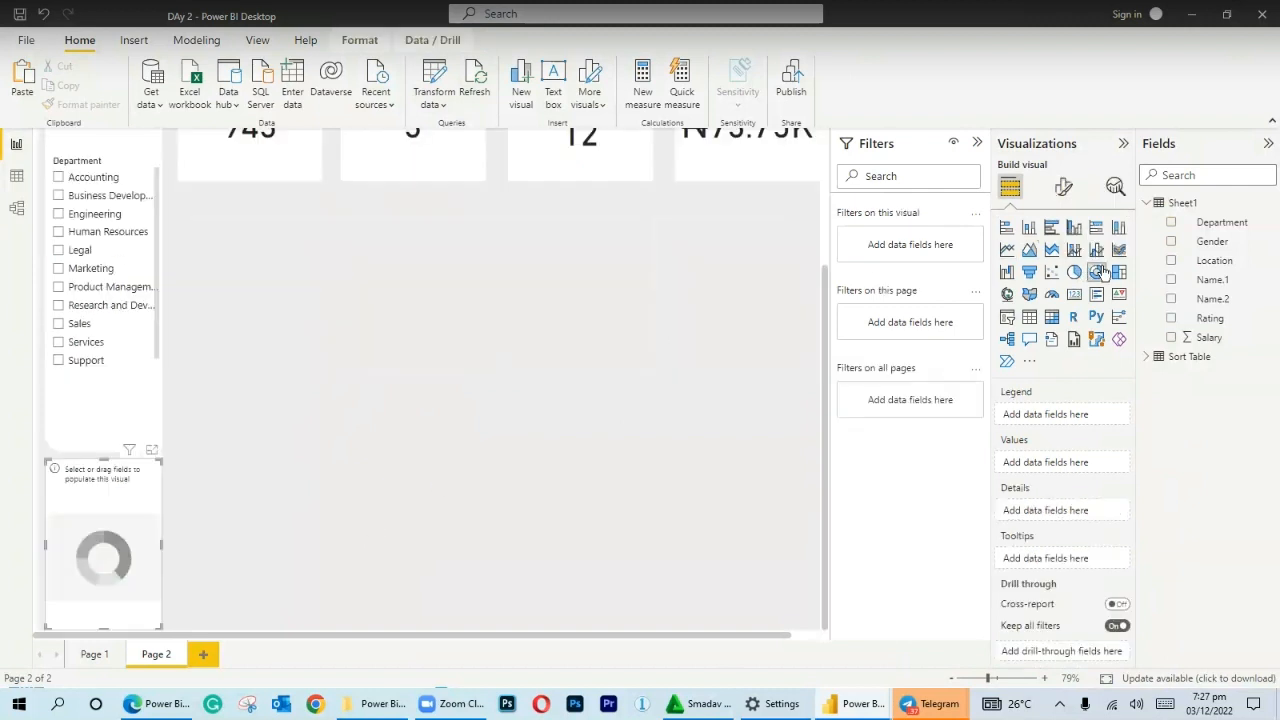
drag(55, 564, 199, 318)
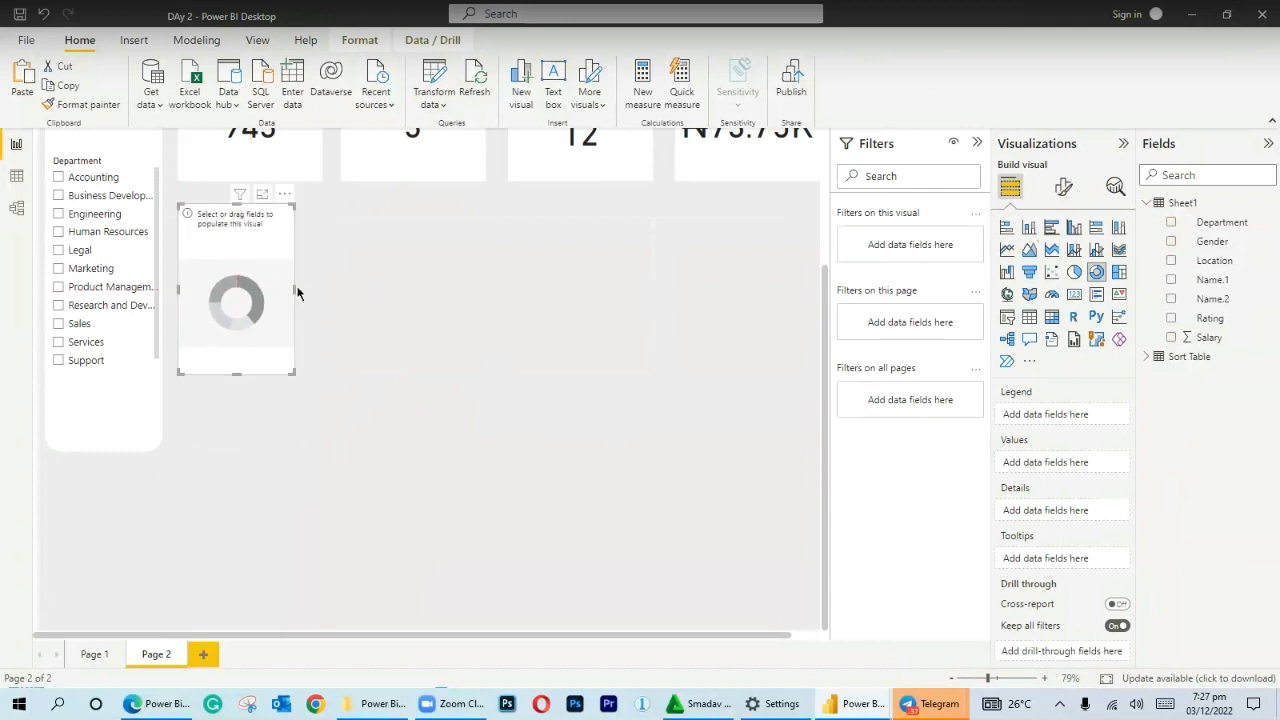
drag(296, 291, 474, 278)
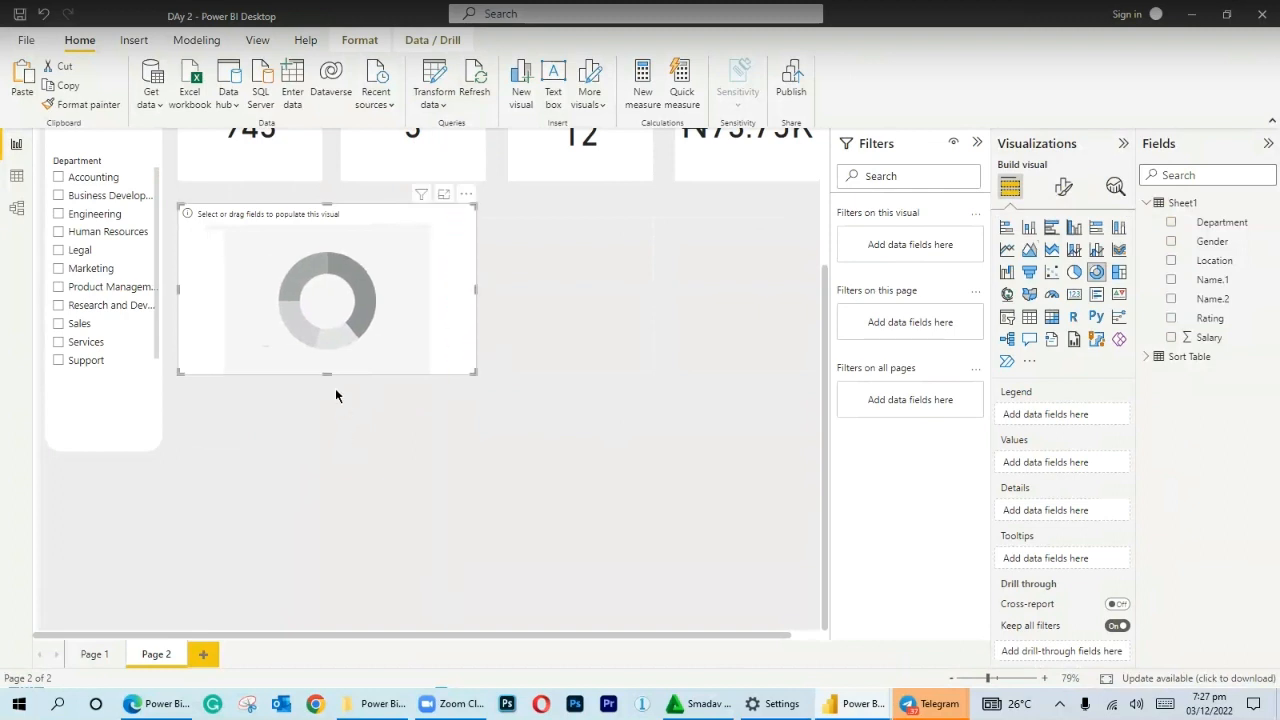
drag(326, 374, 328, 380)
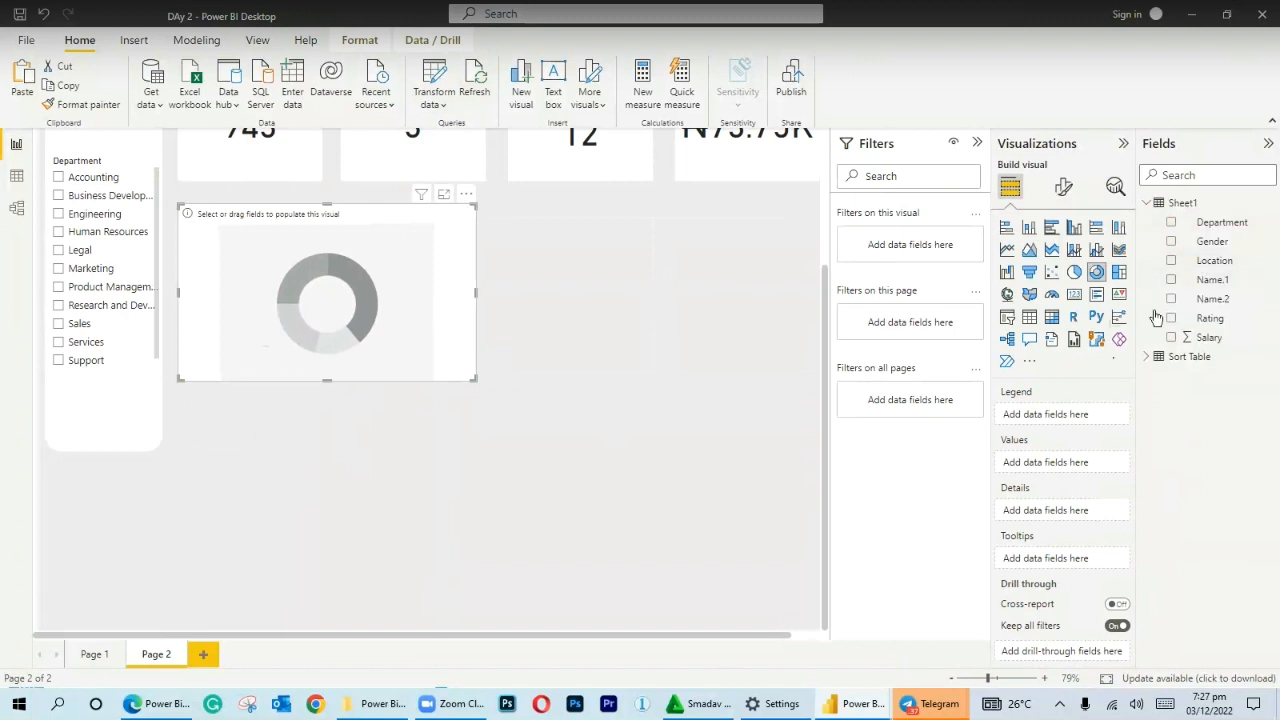
Assign Gender as the donut chart's legend and Salary as its values, aggregated as an average.
drag(1201, 249, 1058, 418)
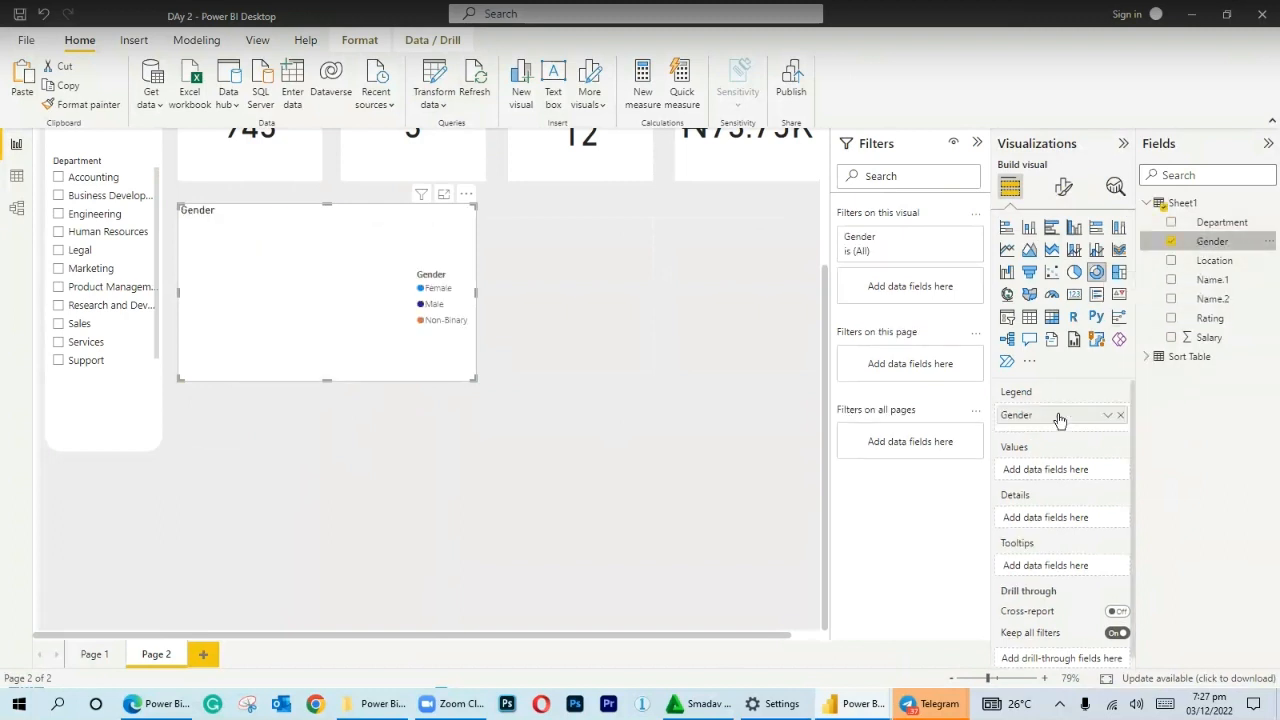
drag(1206, 338, 1072, 476)
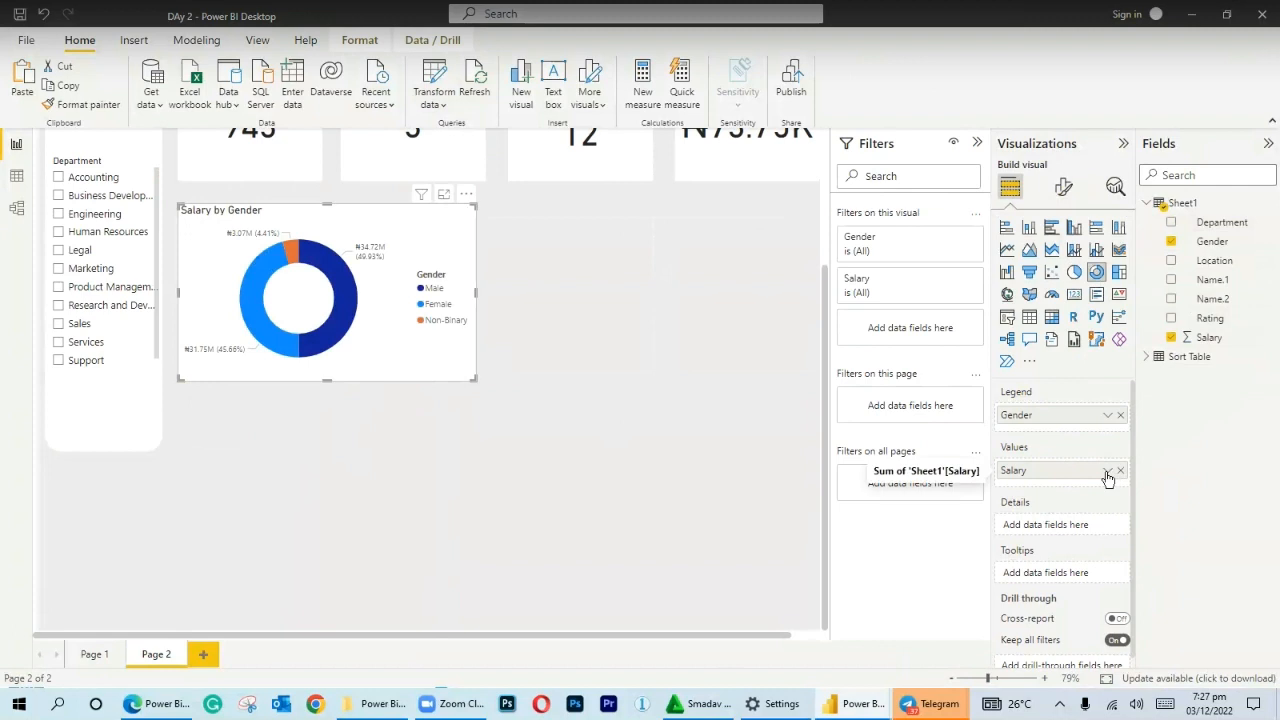
click(1107, 471)
click(1155, 292)
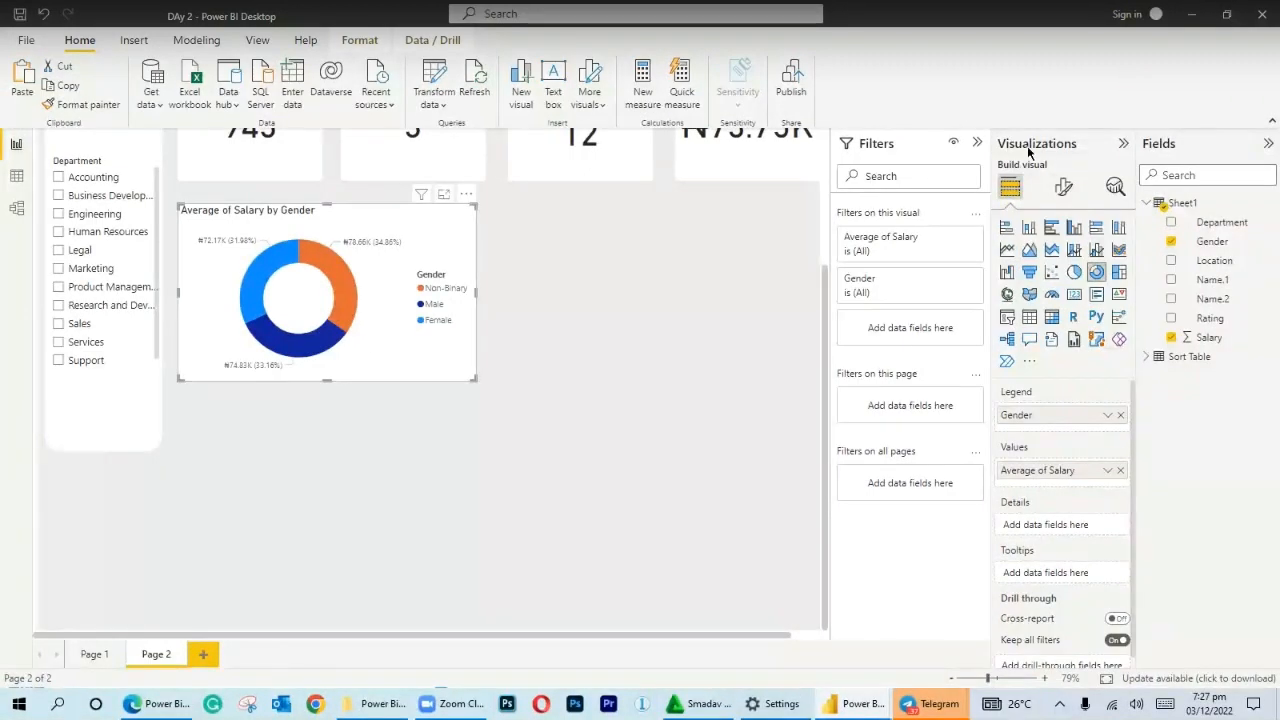
Set the donut chart's Non-Binary slice colour to the lightest grey of the theme colours.
click(1068, 190)
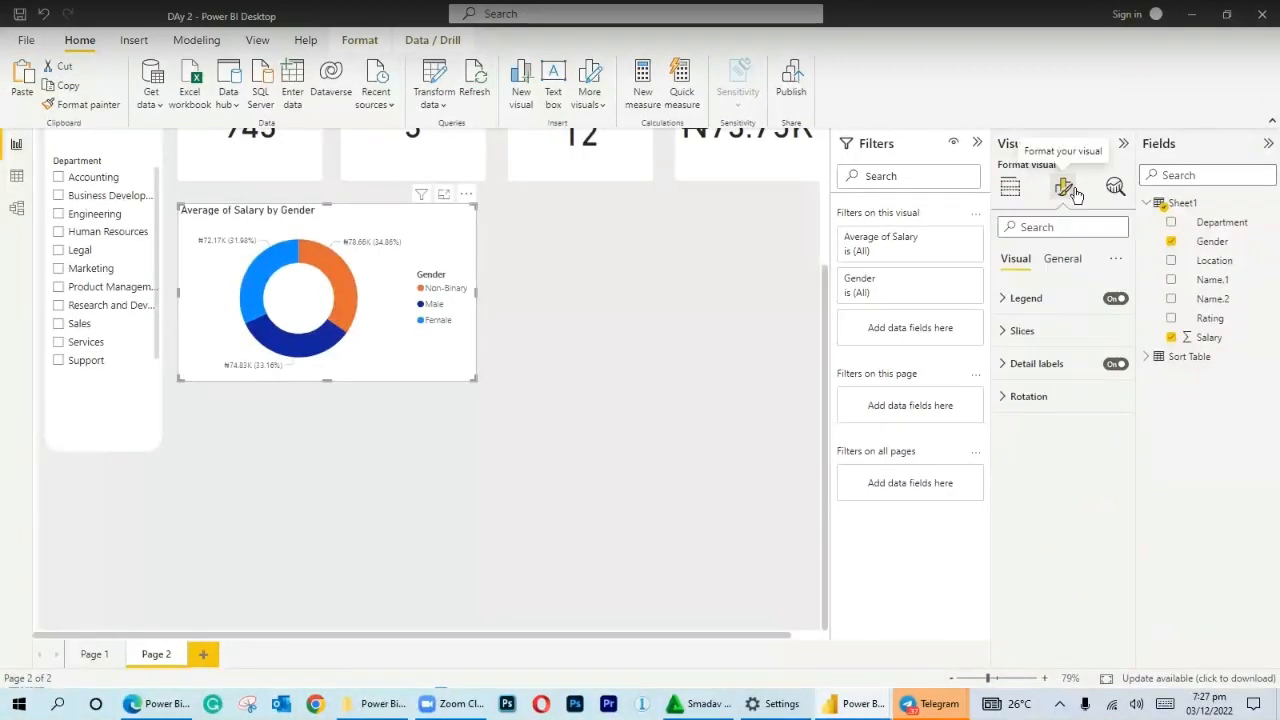
click(1010, 335)
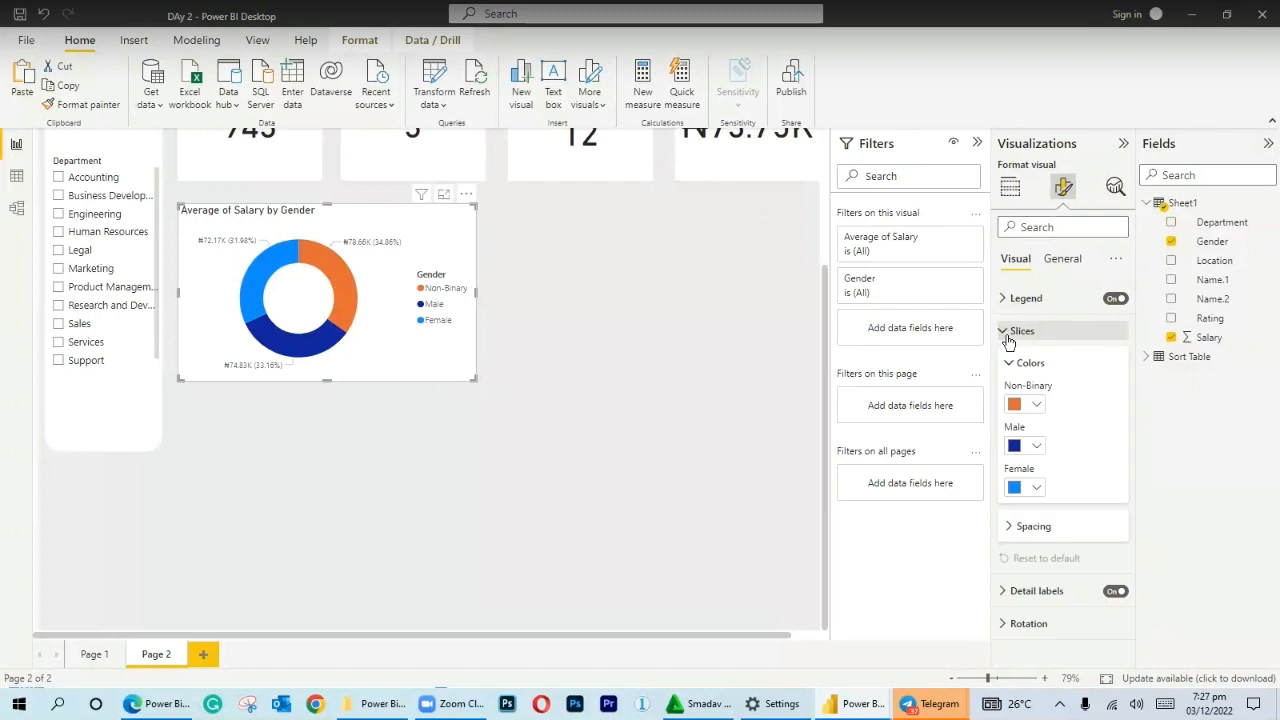
click(1037, 404)
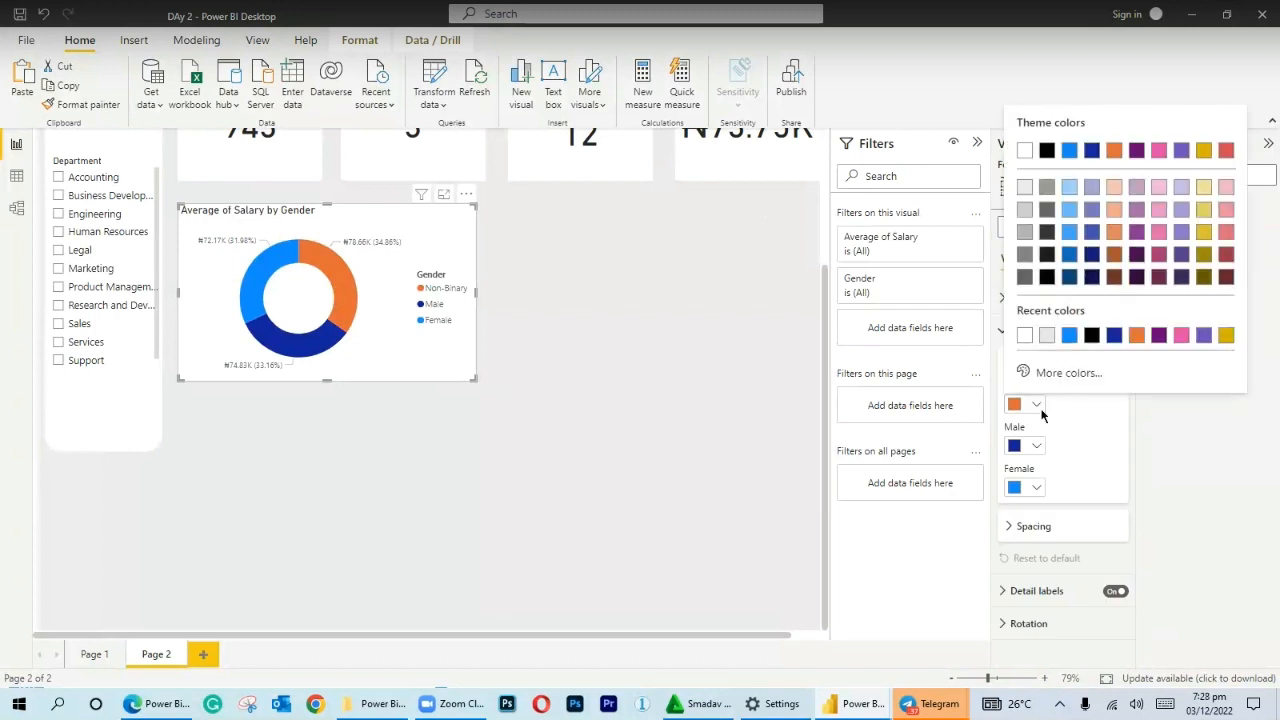
click(1023, 188)
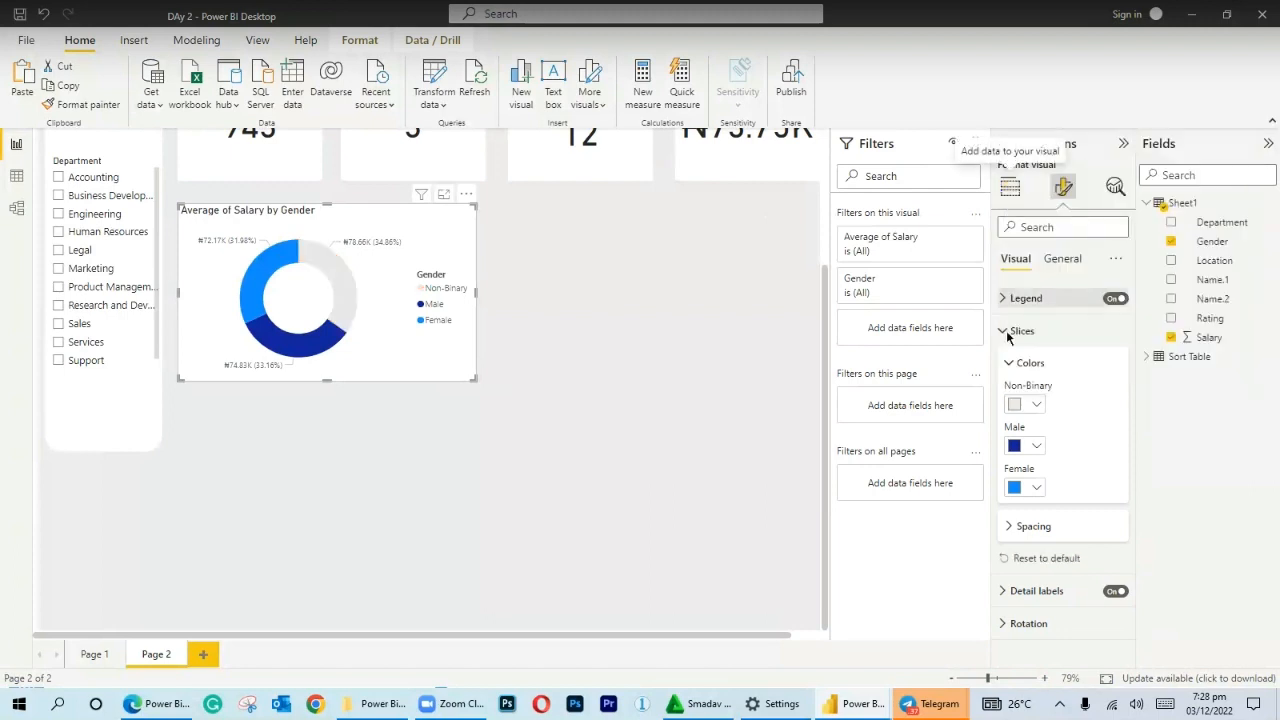
click(1026, 403)
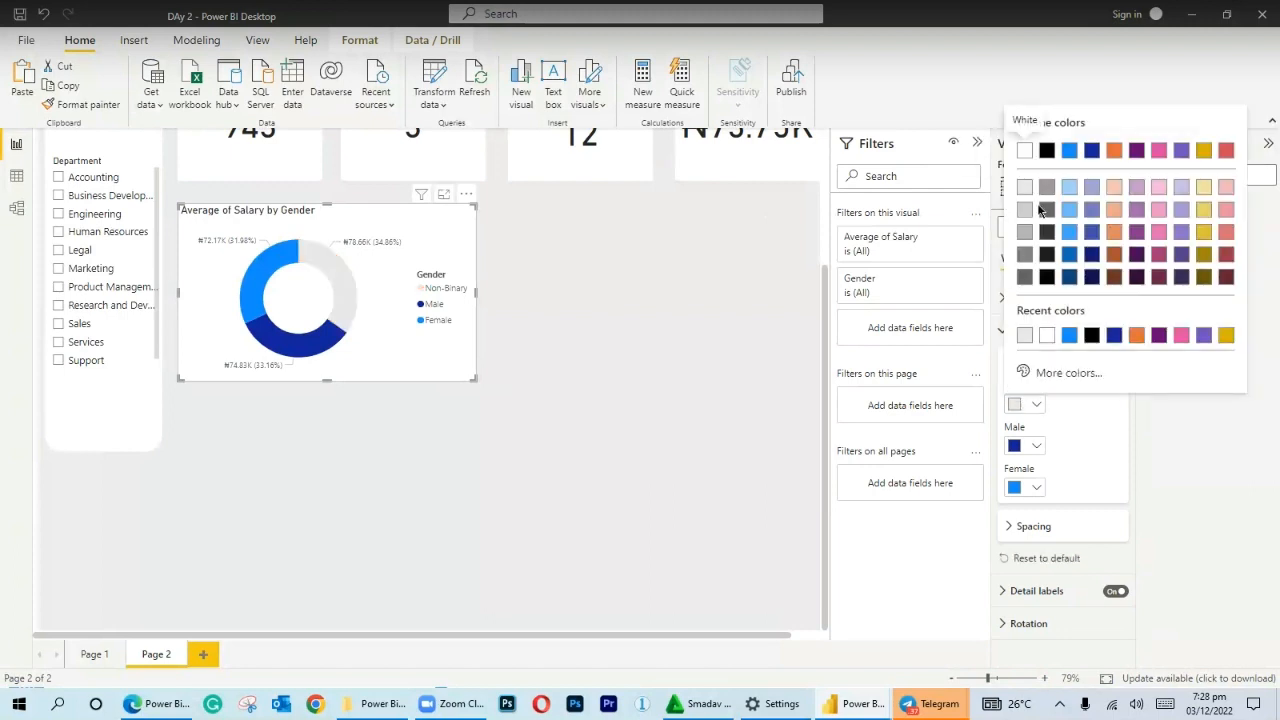
click(1026, 210)
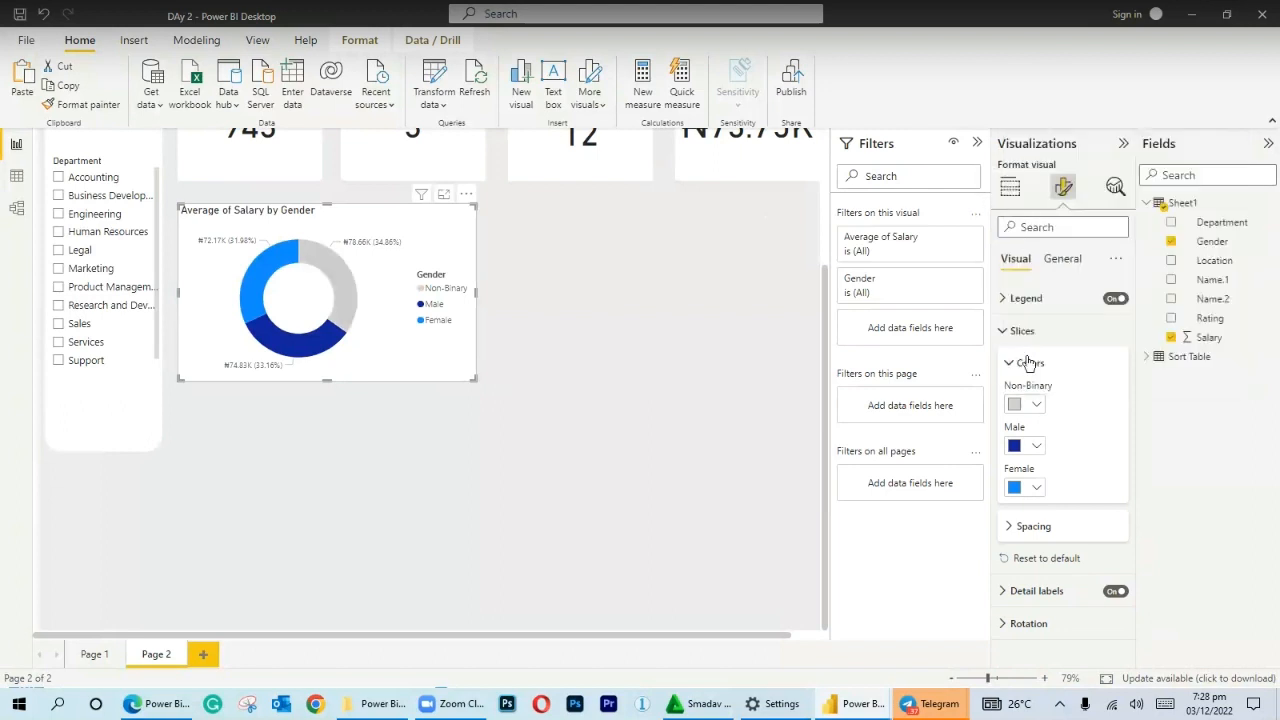
click(1038, 404)
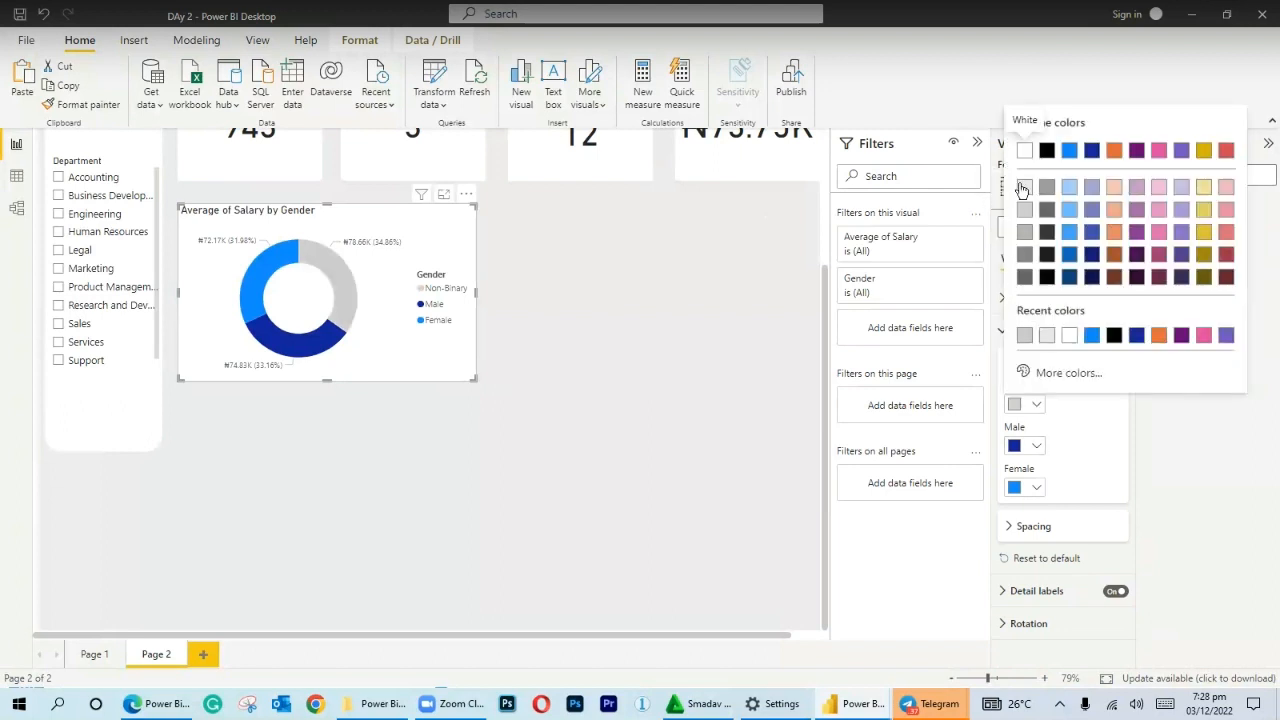
click(1020, 188)
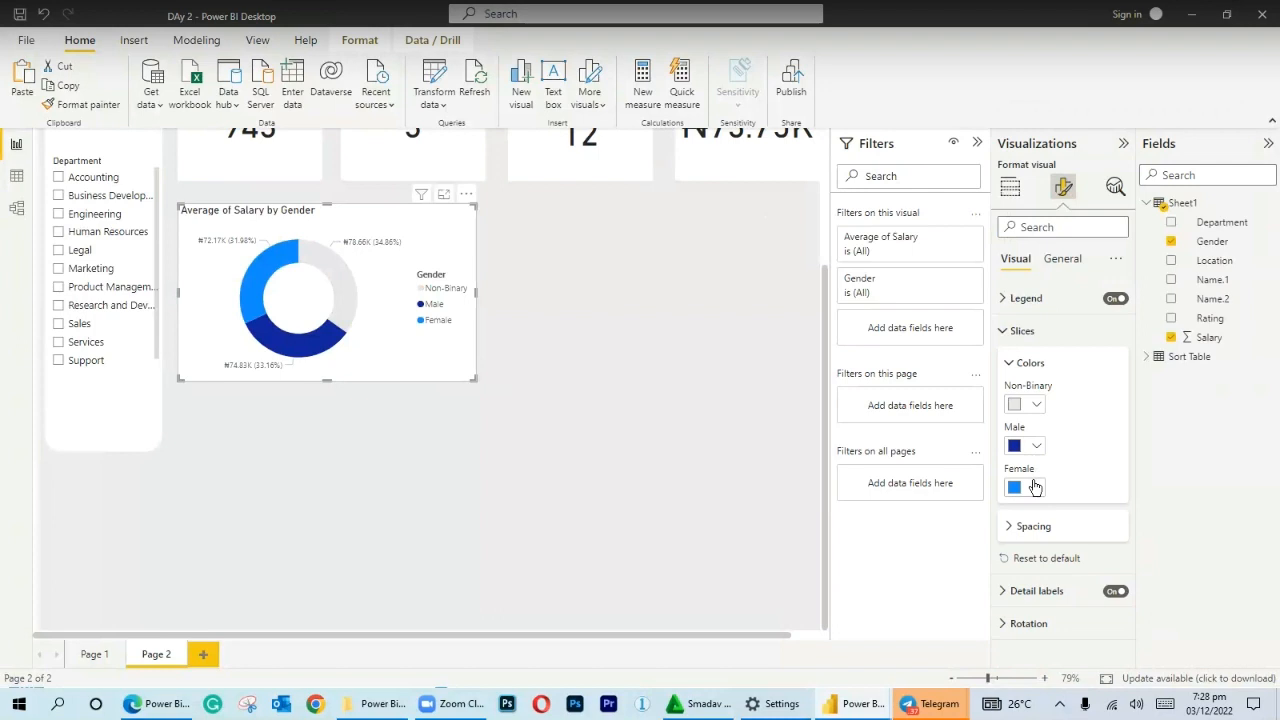
Recolour the donut chart's Female slice to dark red.
click(1036, 488)
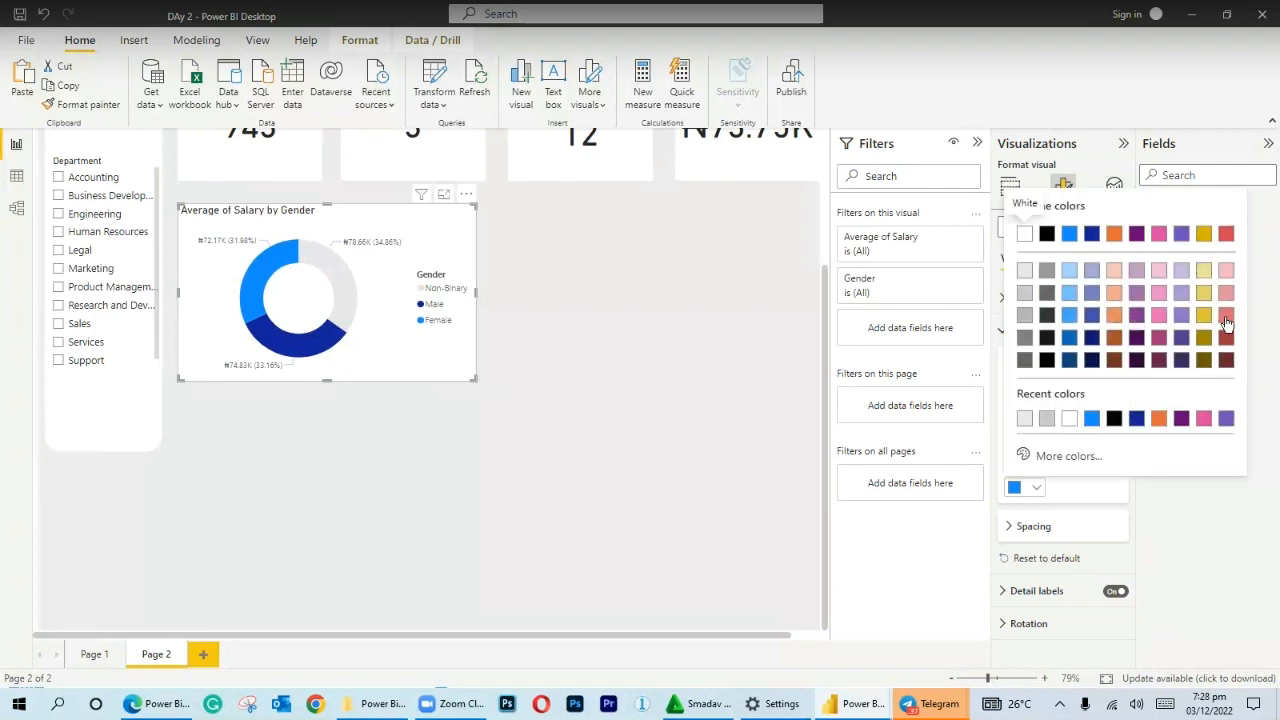
click(1226, 315)
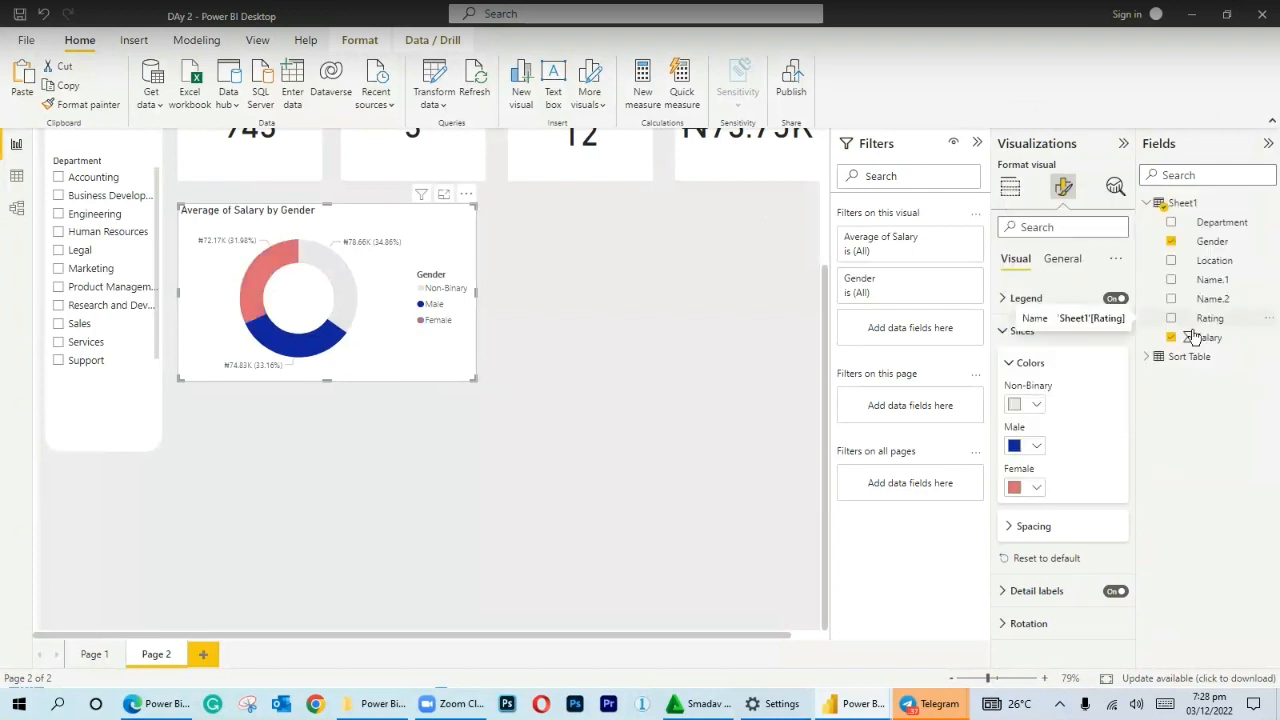
scroll(305, 368, up, 3)
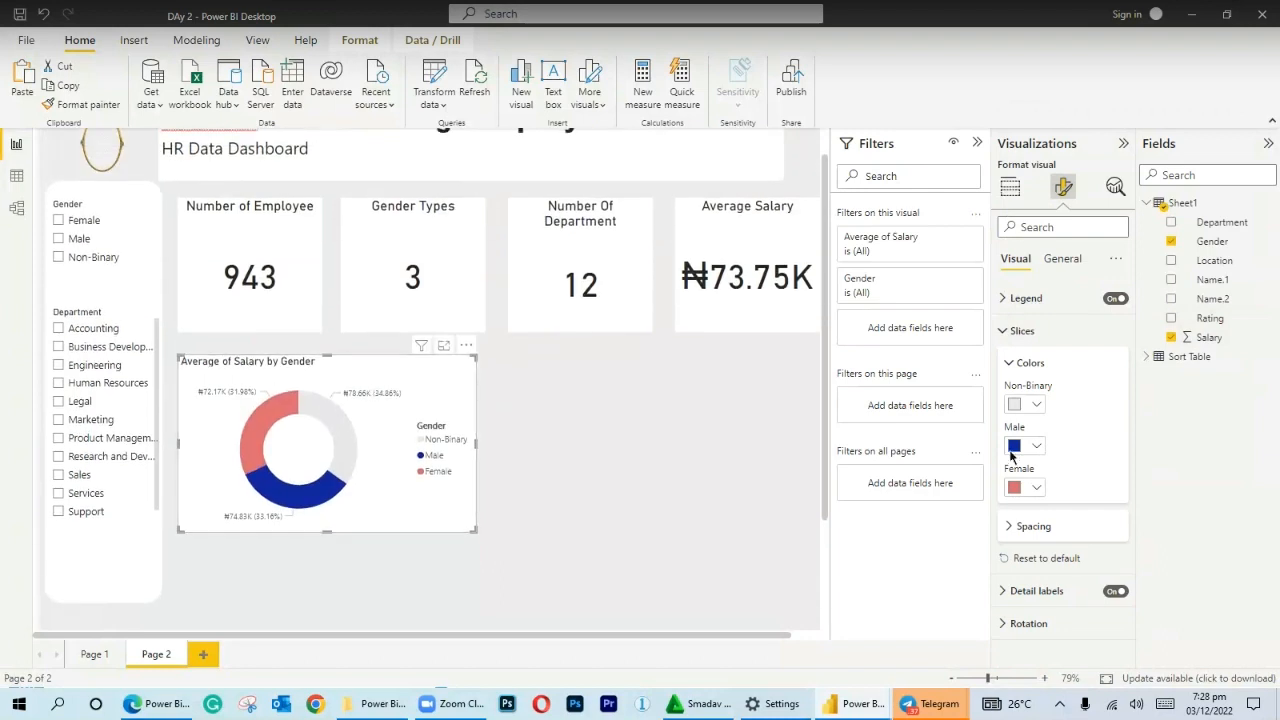
click(1036, 487)
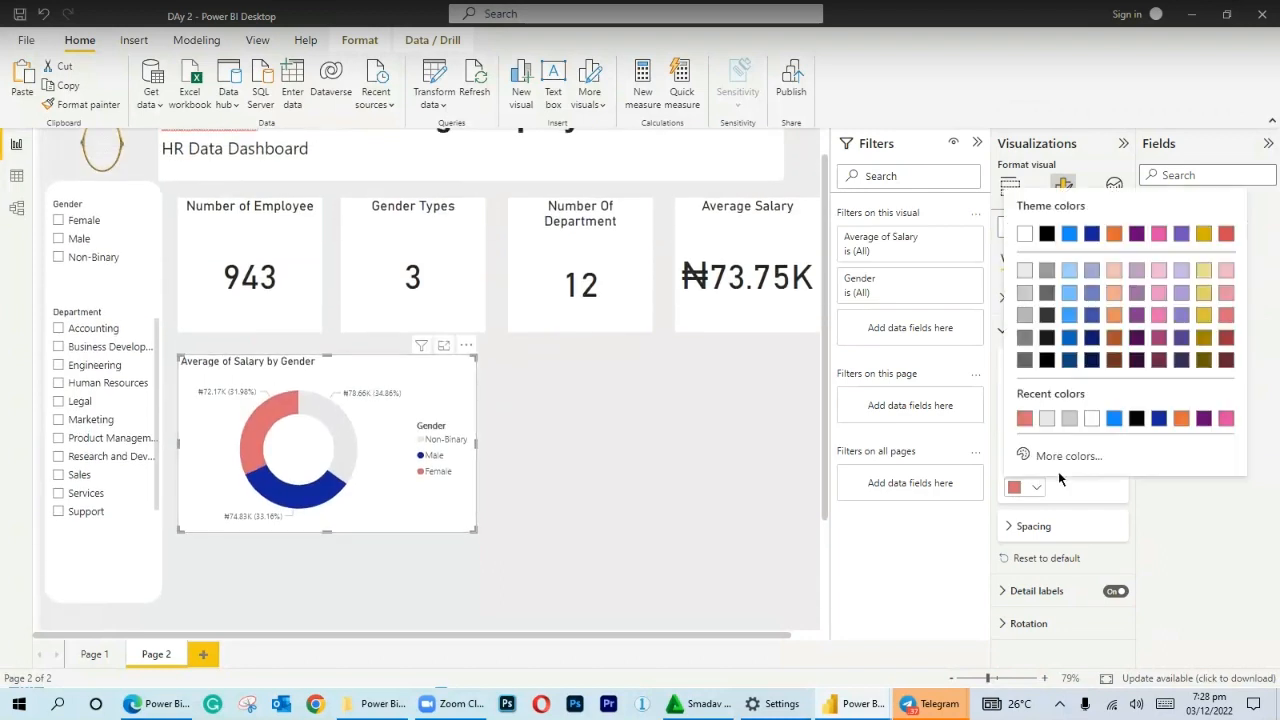
click(1226, 337)
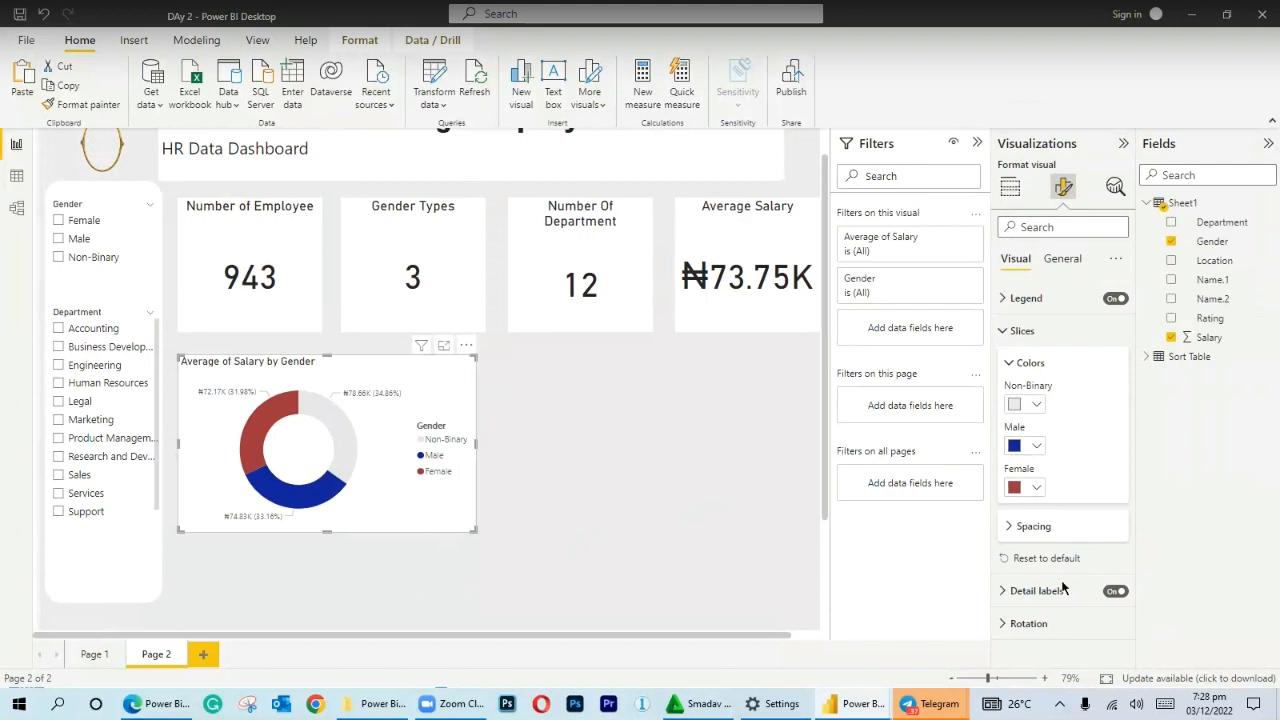
Set the font size of the donut chart's detail label values to 13.
click(1066, 264)
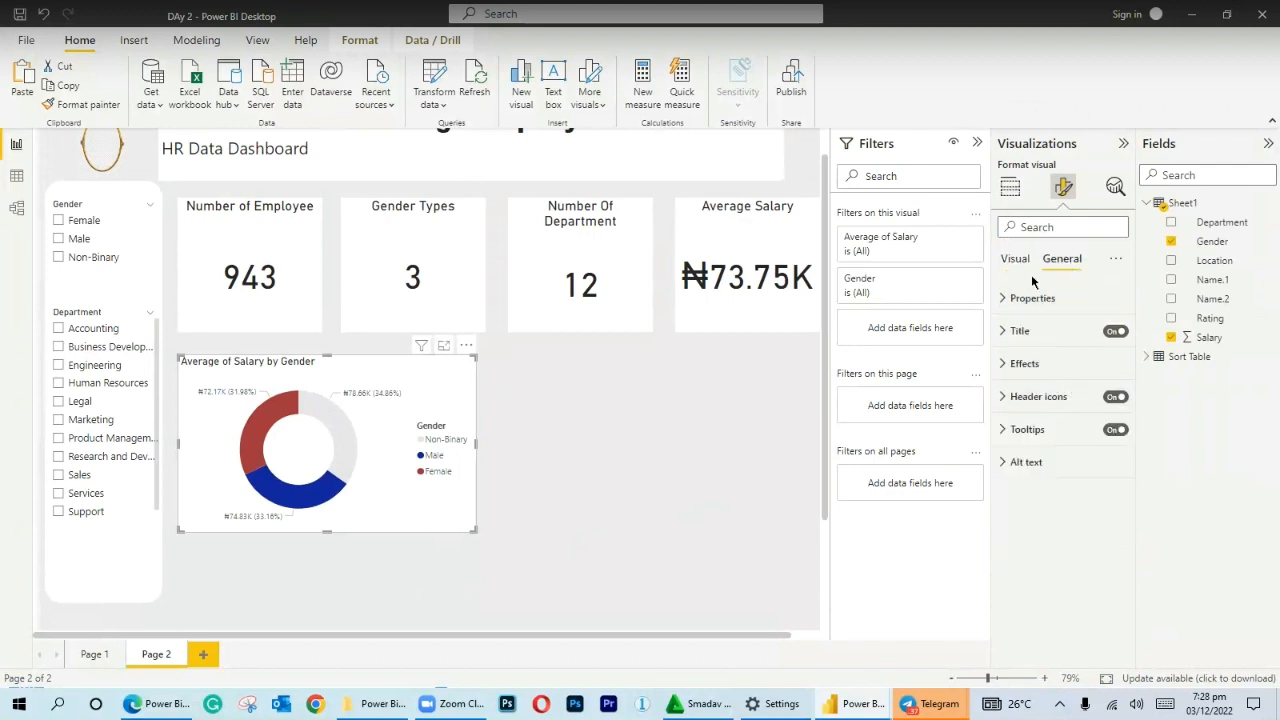
click(1015, 259)
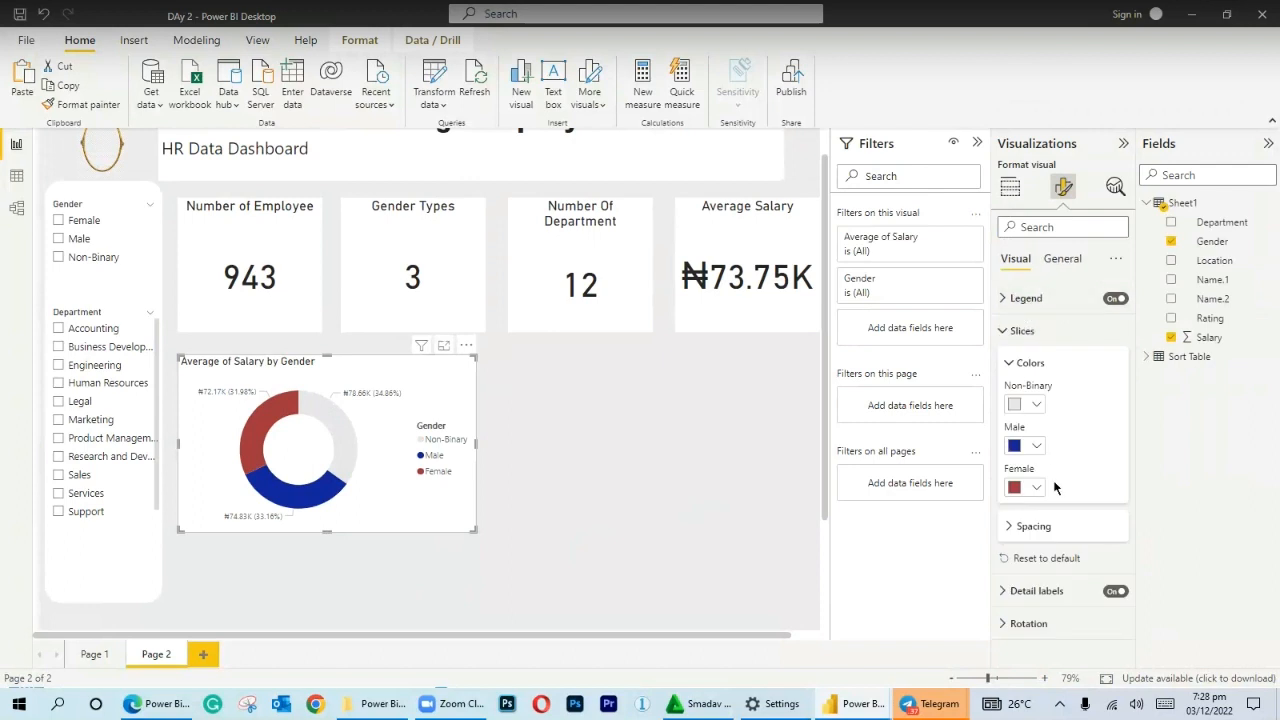
click(1005, 591)
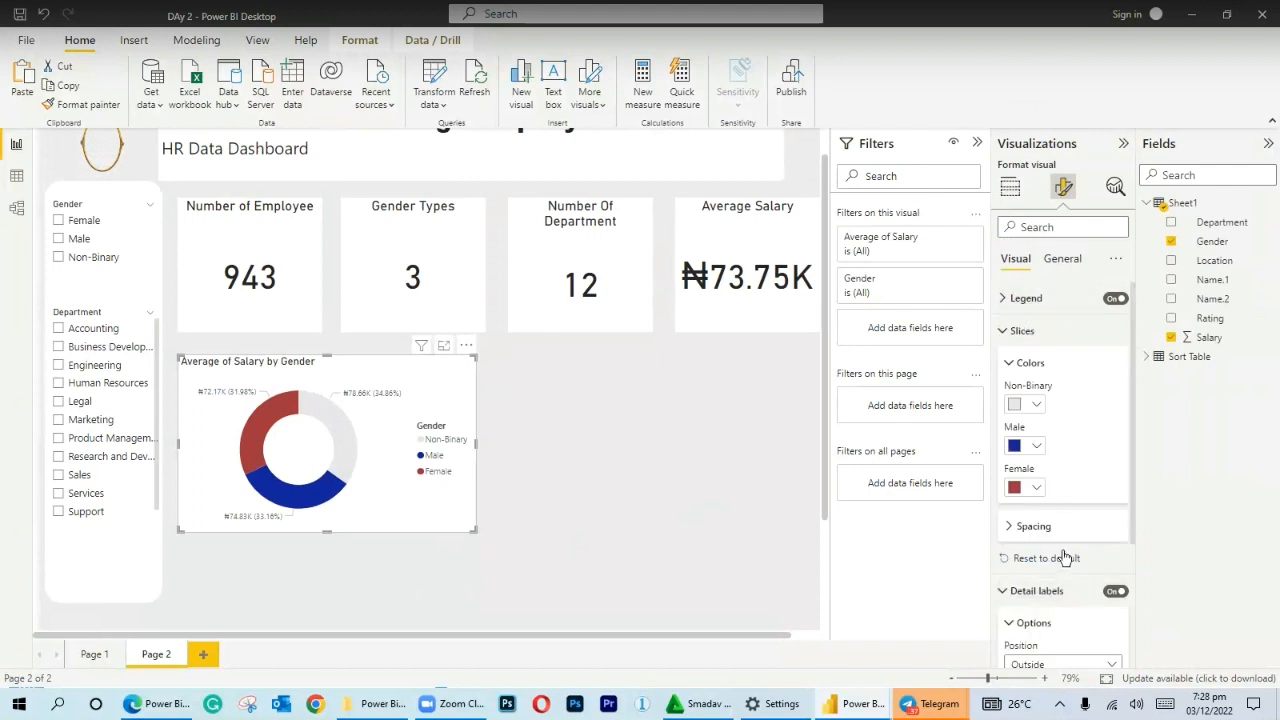
scroll(1065, 558, down, 3)
click(1008, 586)
scroll(1043, 560, down, 3)
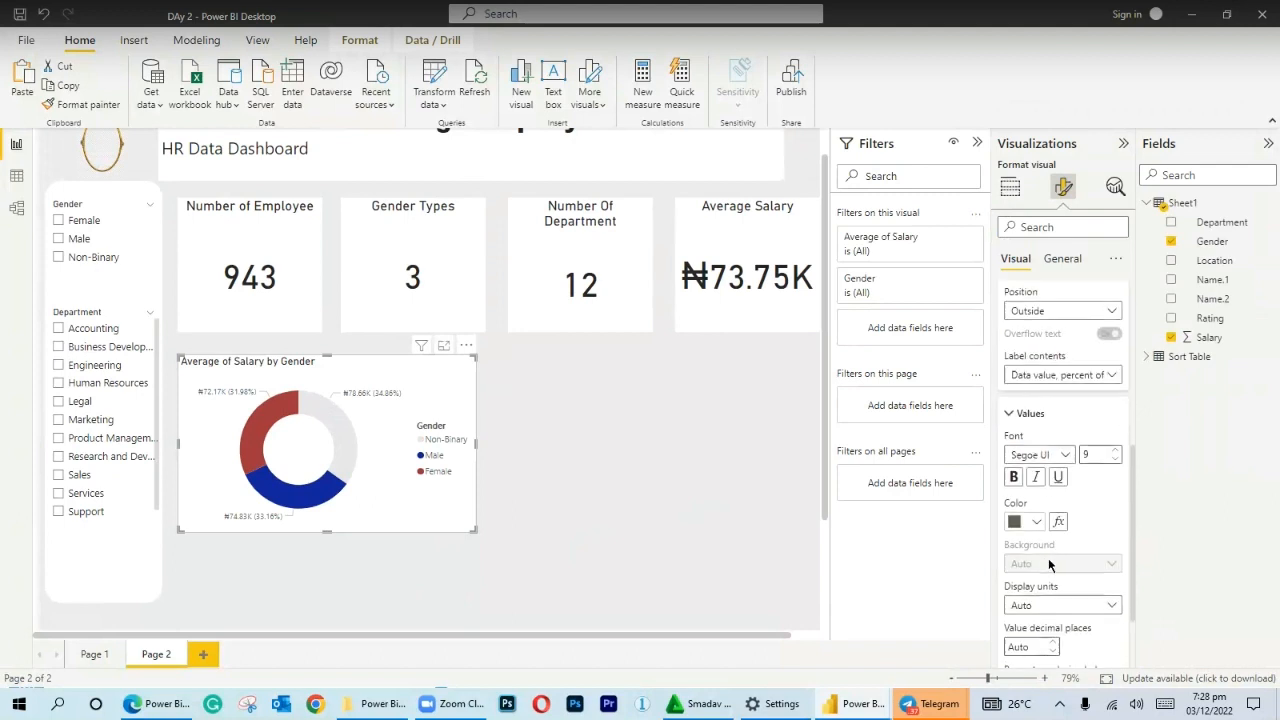
click(1113, 451)
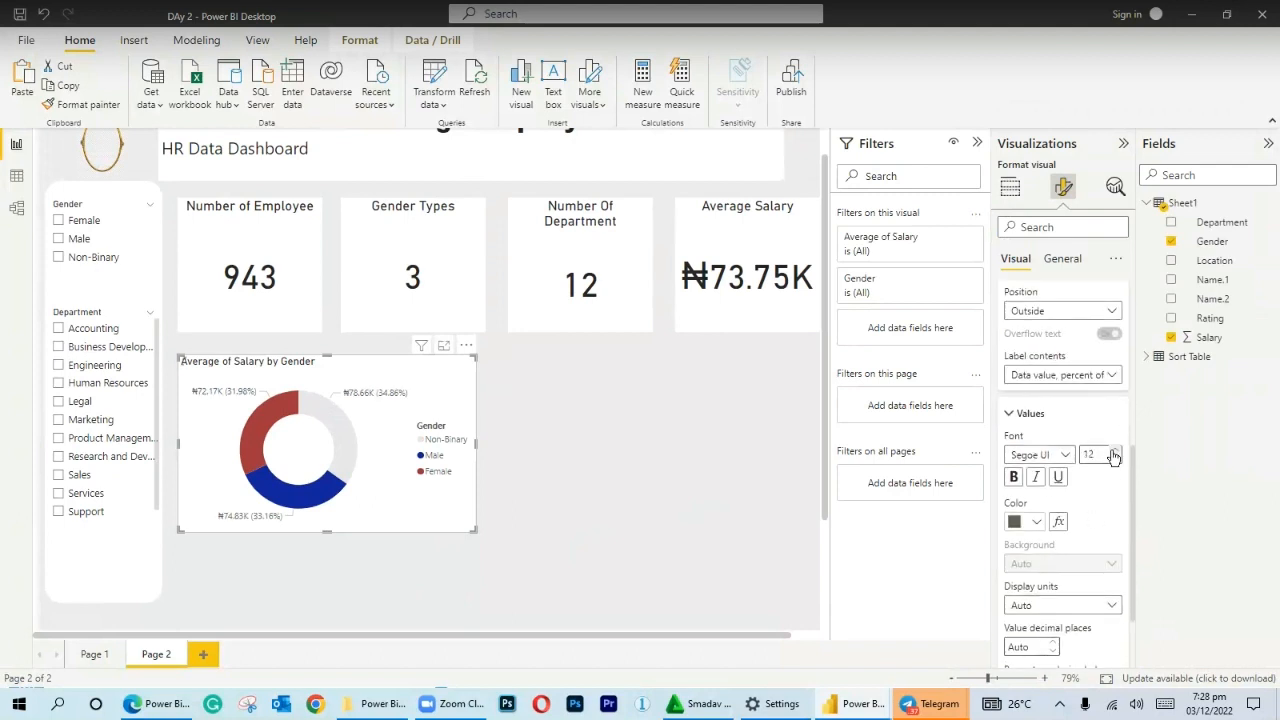
click(1113, 452)
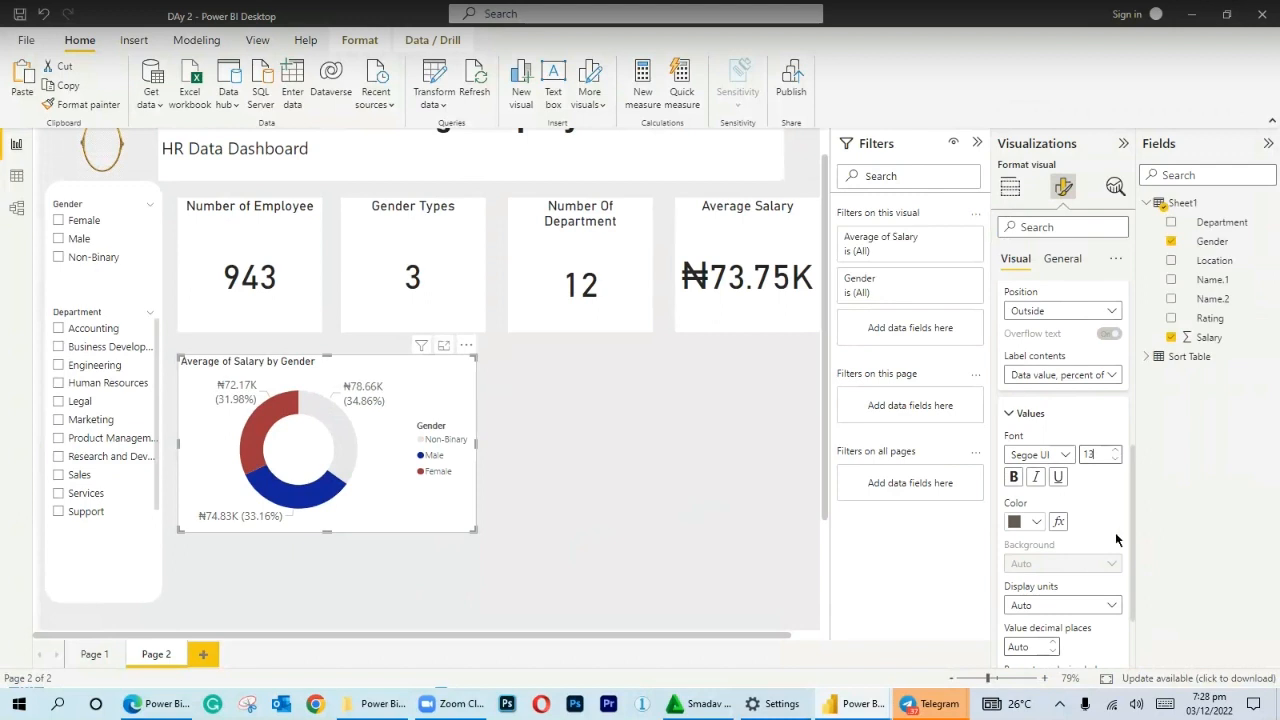
Set both the value and percentage decimal places of the donut chart's detail labels to 0.
scroll(1097, 605, down, 2)
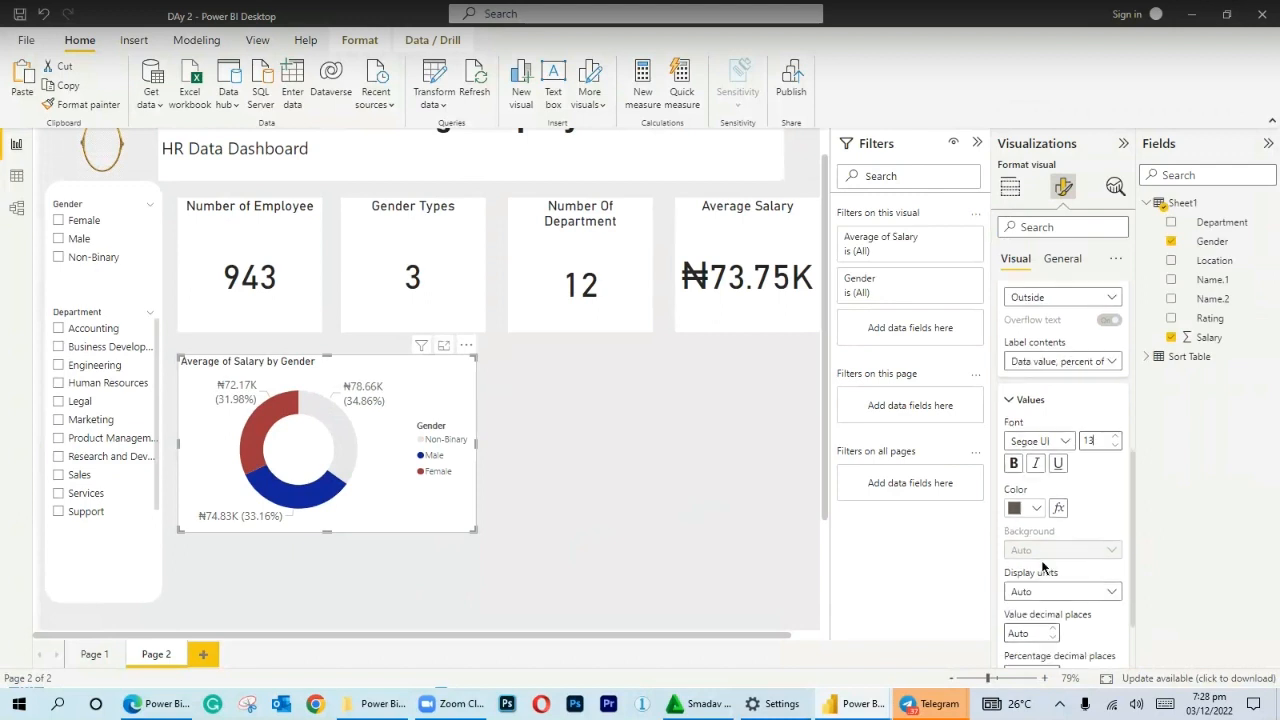
click(1052, 545)
click(1053, 585)
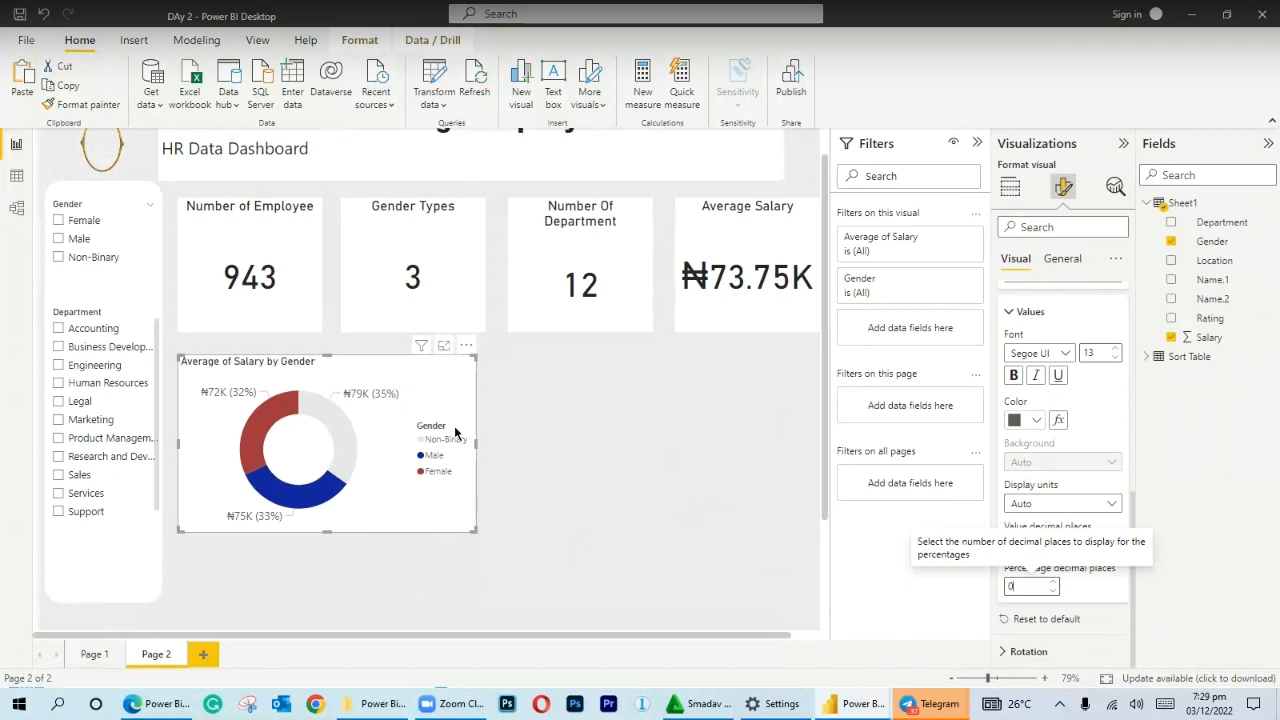
click(1017, 314)
Set the font size of the donut chart's legend text to 12.
scroll(1025, 340, up, 3)
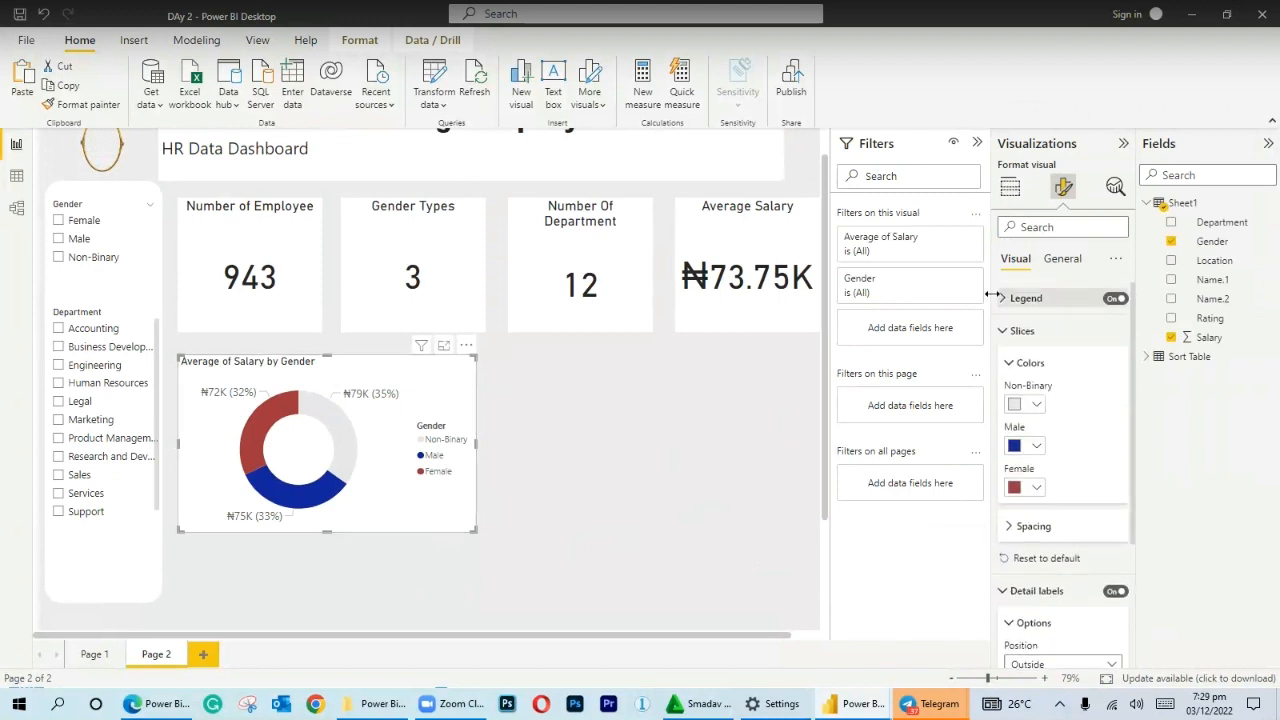
click(1008, 299)
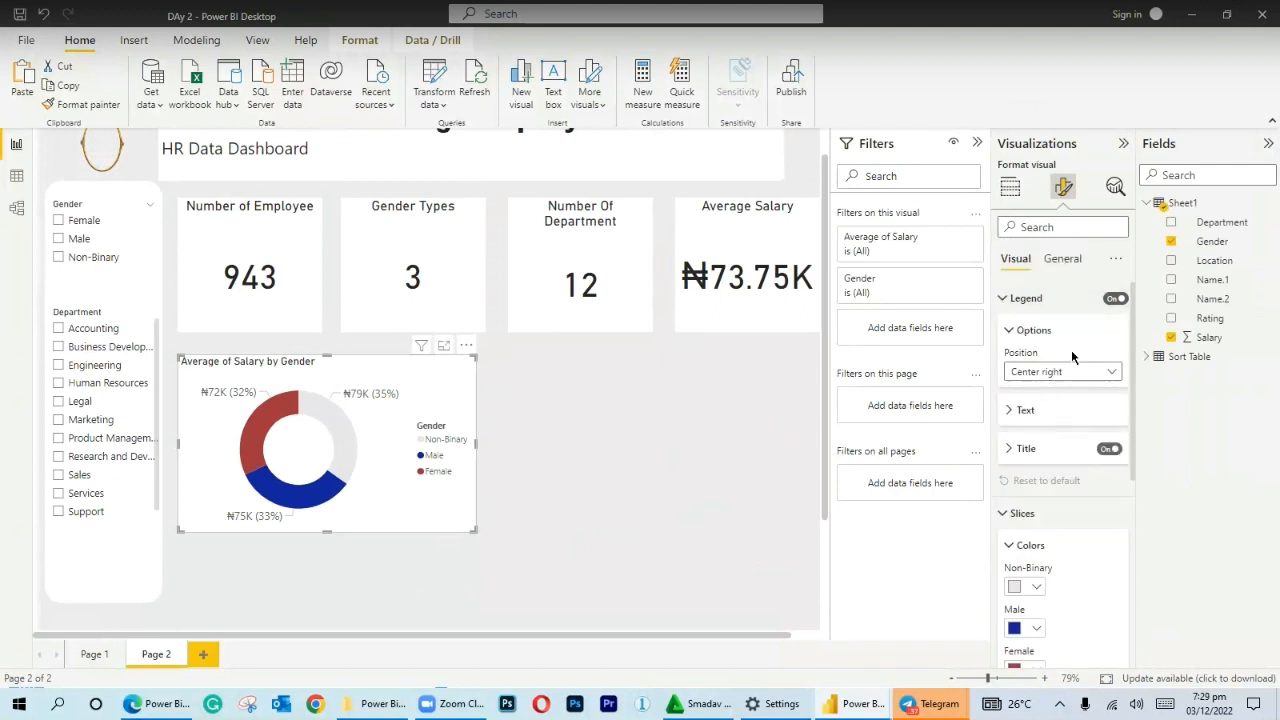
click(1009, 414)
click(1115, 447)
click(1115, 447)
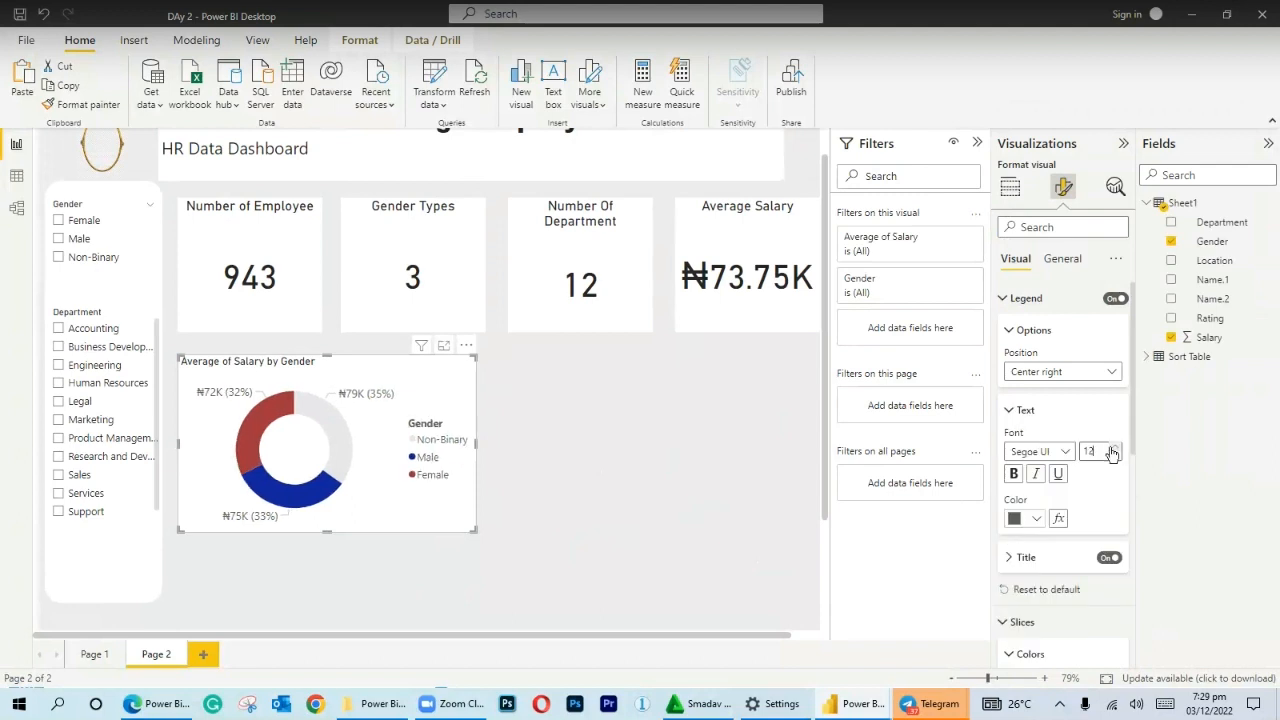
Centre the donut chart's title horizontally.
click(1003, 298)
click(1004, 332)
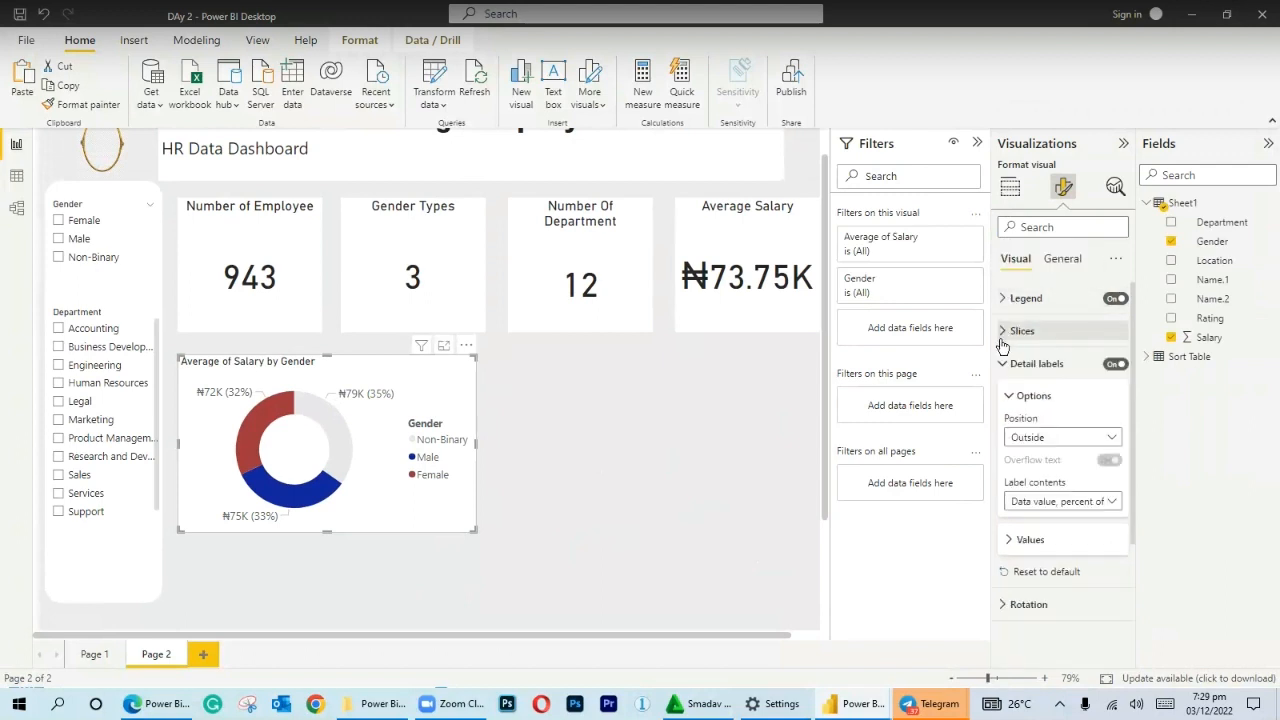
click(1001, 368)
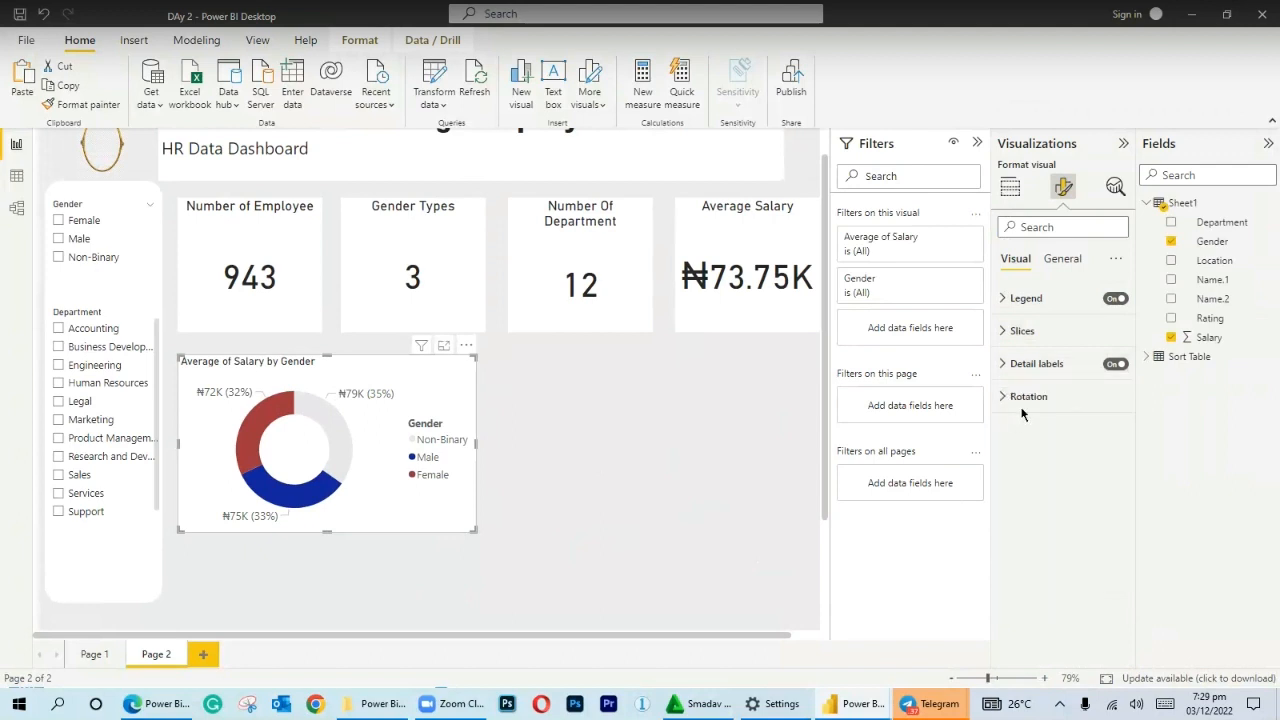
click(1055, 265)
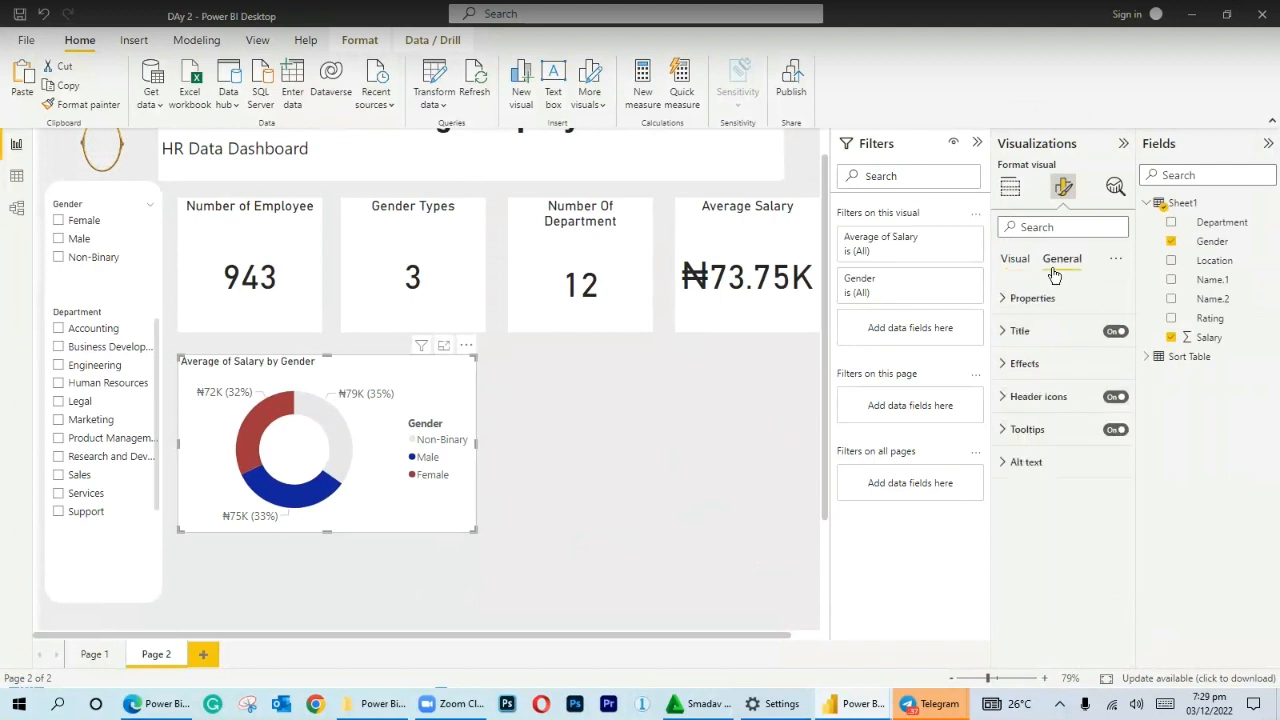
click(1006, 334)
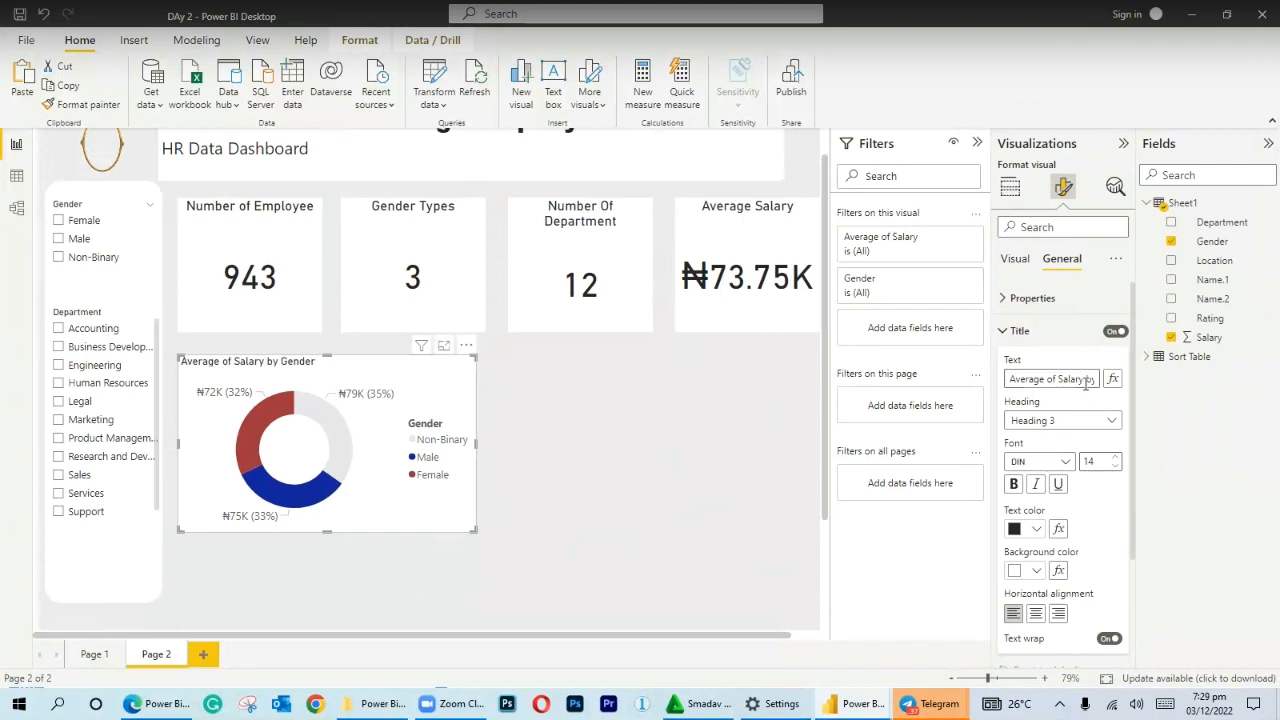
drag(1087, 379, 1042, 379)
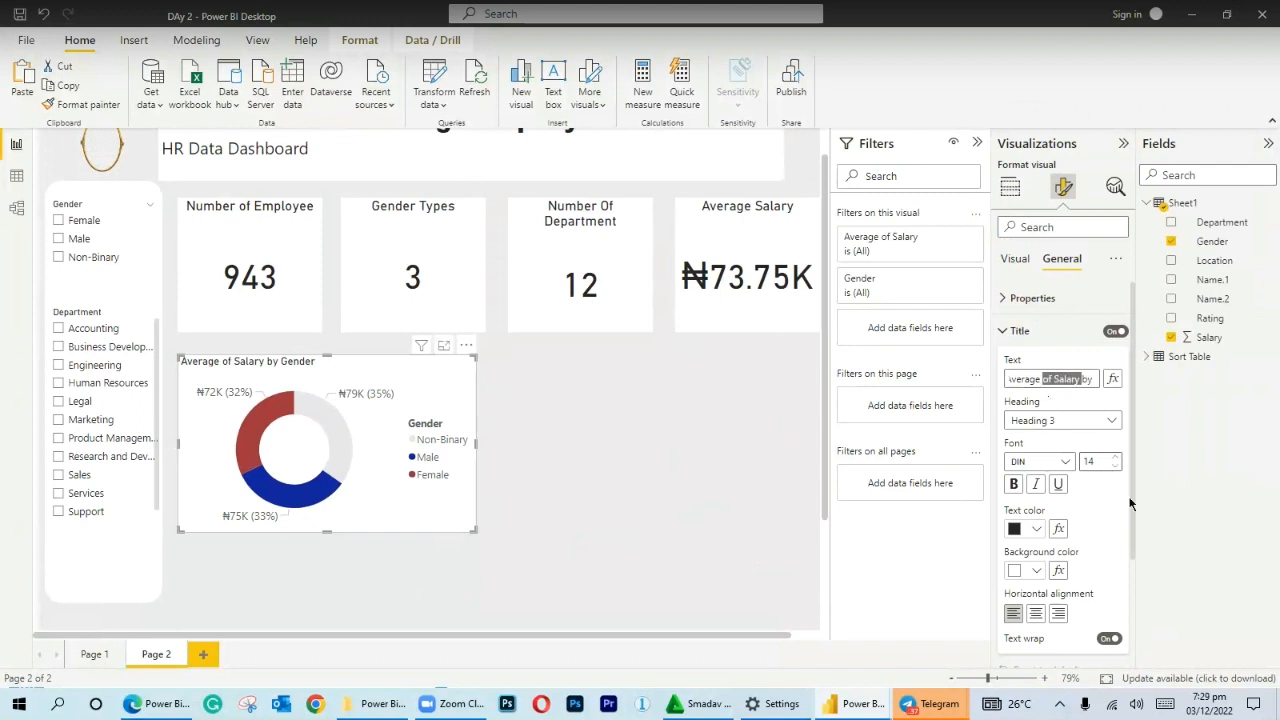
click(1036, 614)
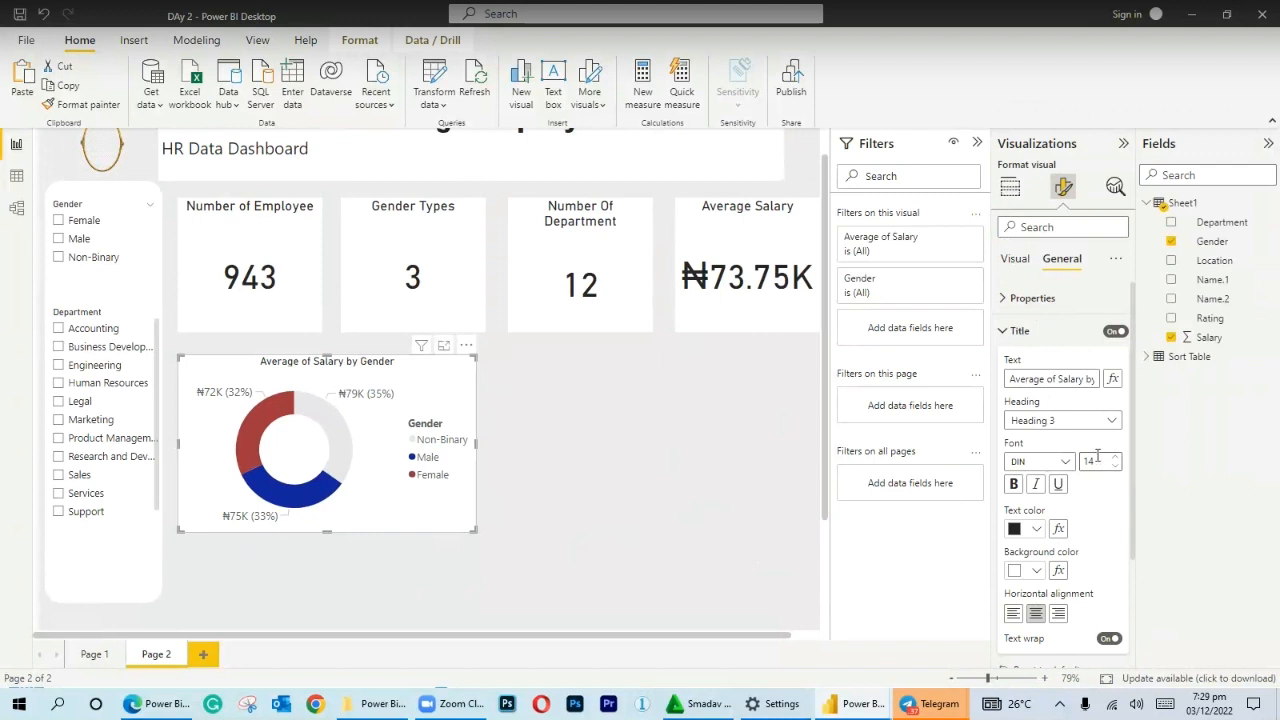
Change the donut chart's title to "Average of Salary by Gender Type" and set its font size to 18.
click(1089, 377)
text(Type)
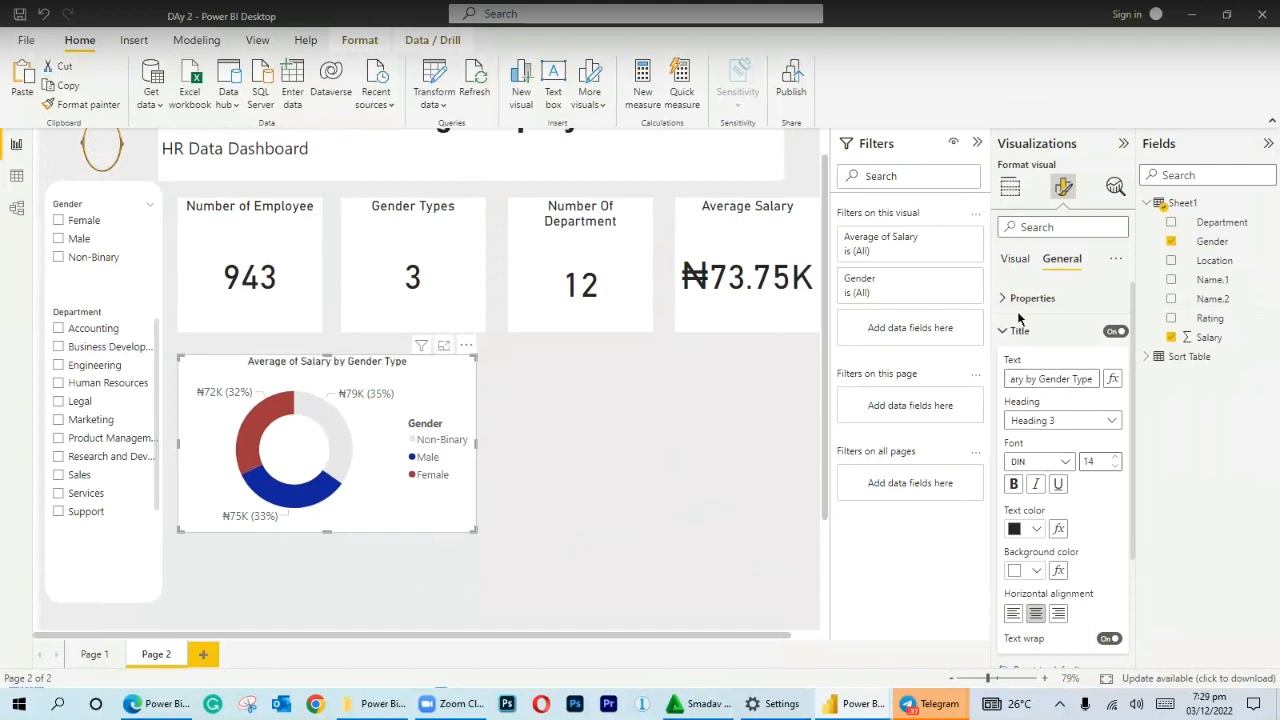
click(1116, 457)
click(1116, 457)
click(1116, 457)
click(1116, 457)
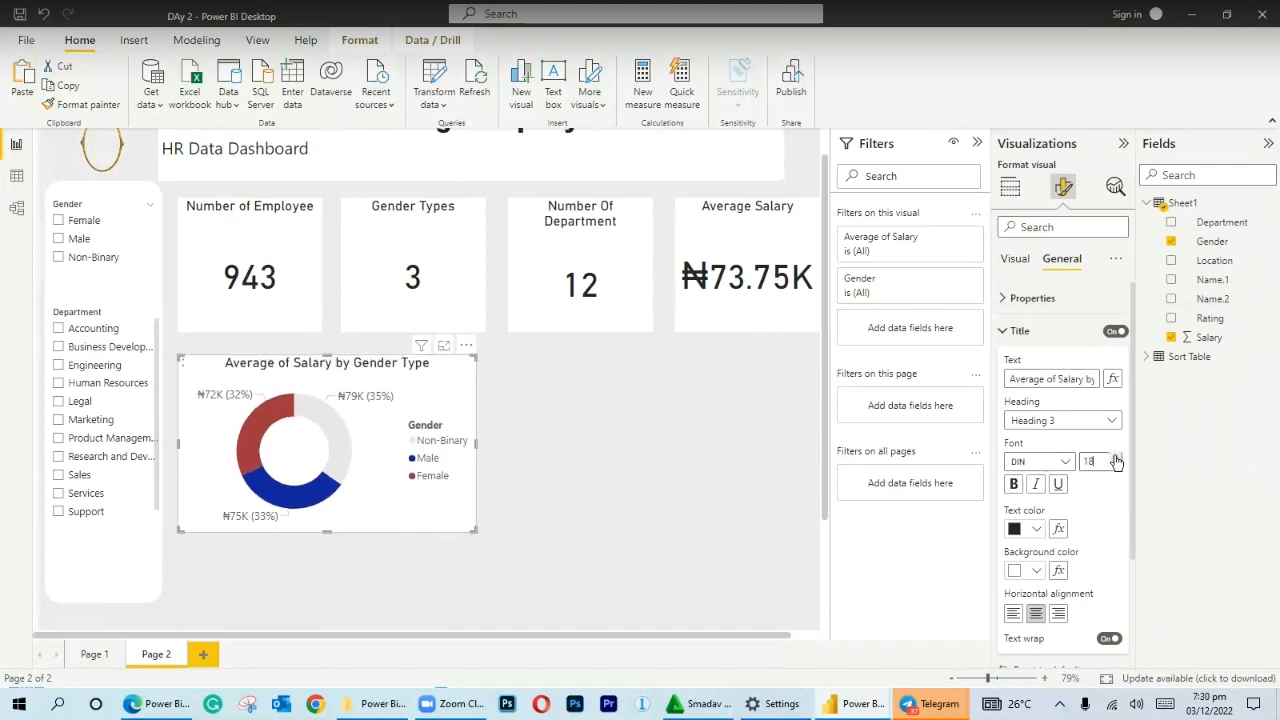
click(543, 422)
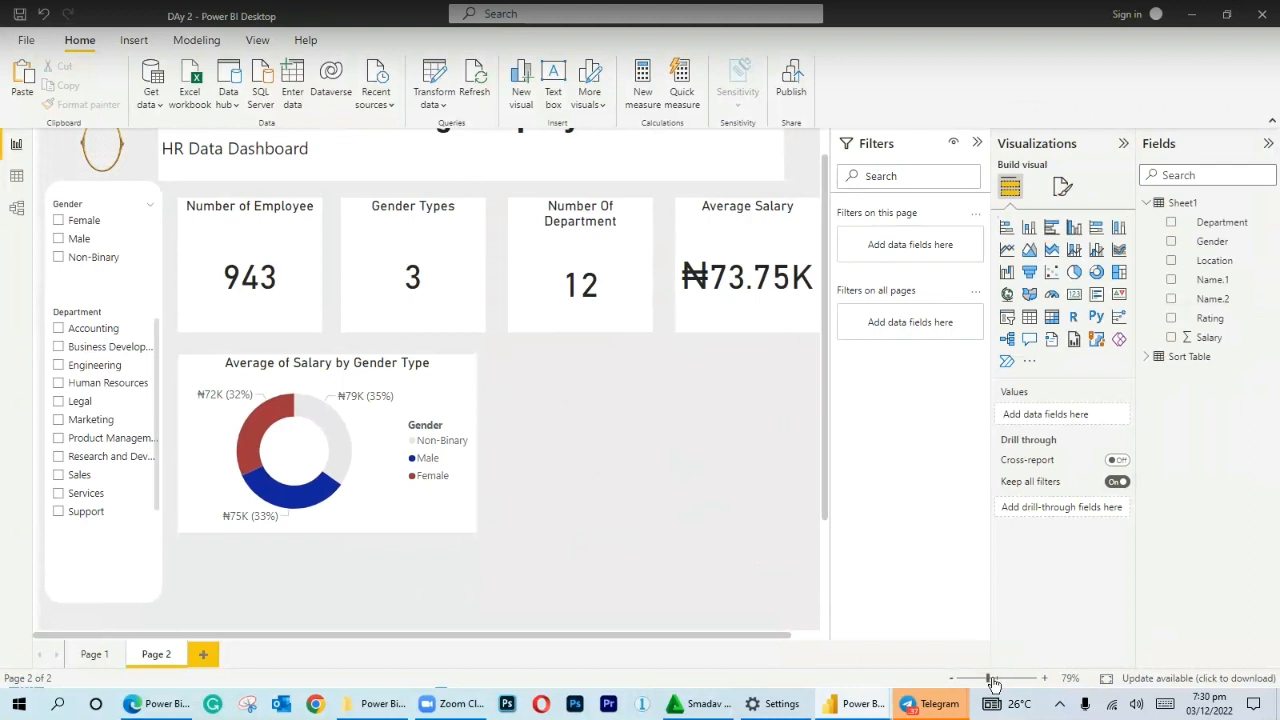
Extend the white background shape behind the slicers downward to just above the dashboard's bottom edge.
mouse_move(989, 681)
mouse_down()
mouse_move(963, 673)
mouse_move(978, 668)
mouse_up()
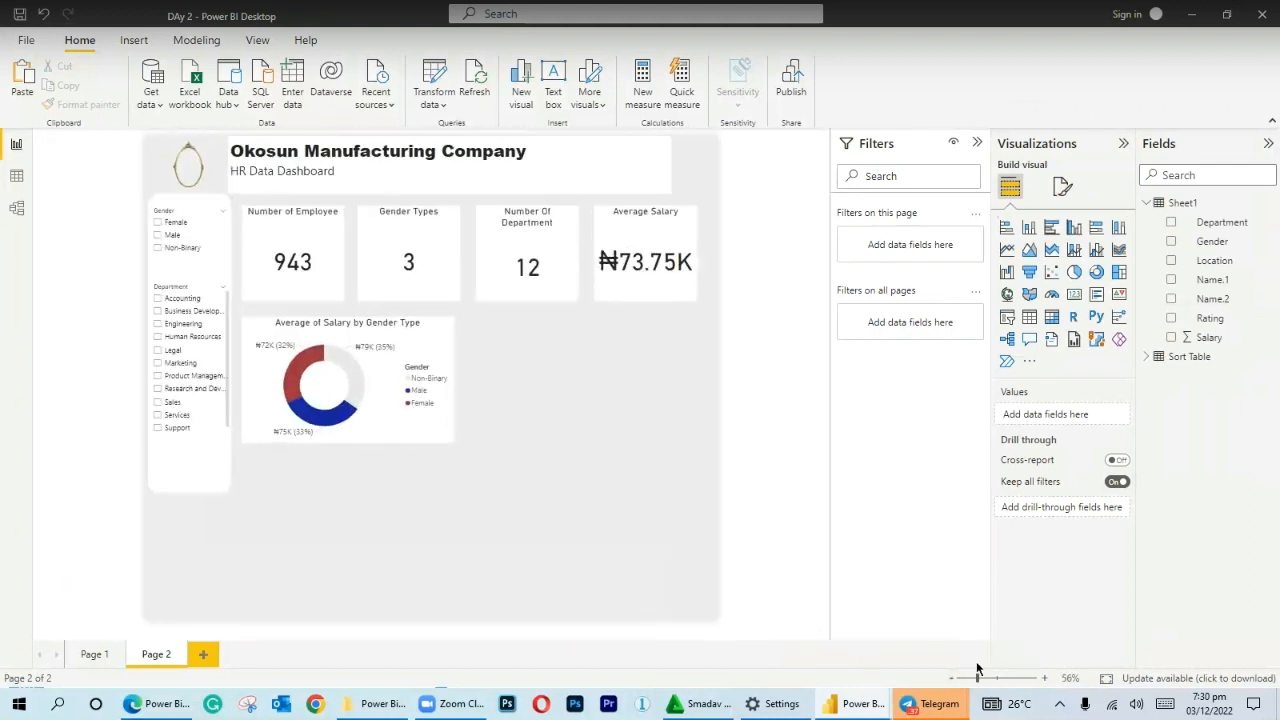
click(207, 488)
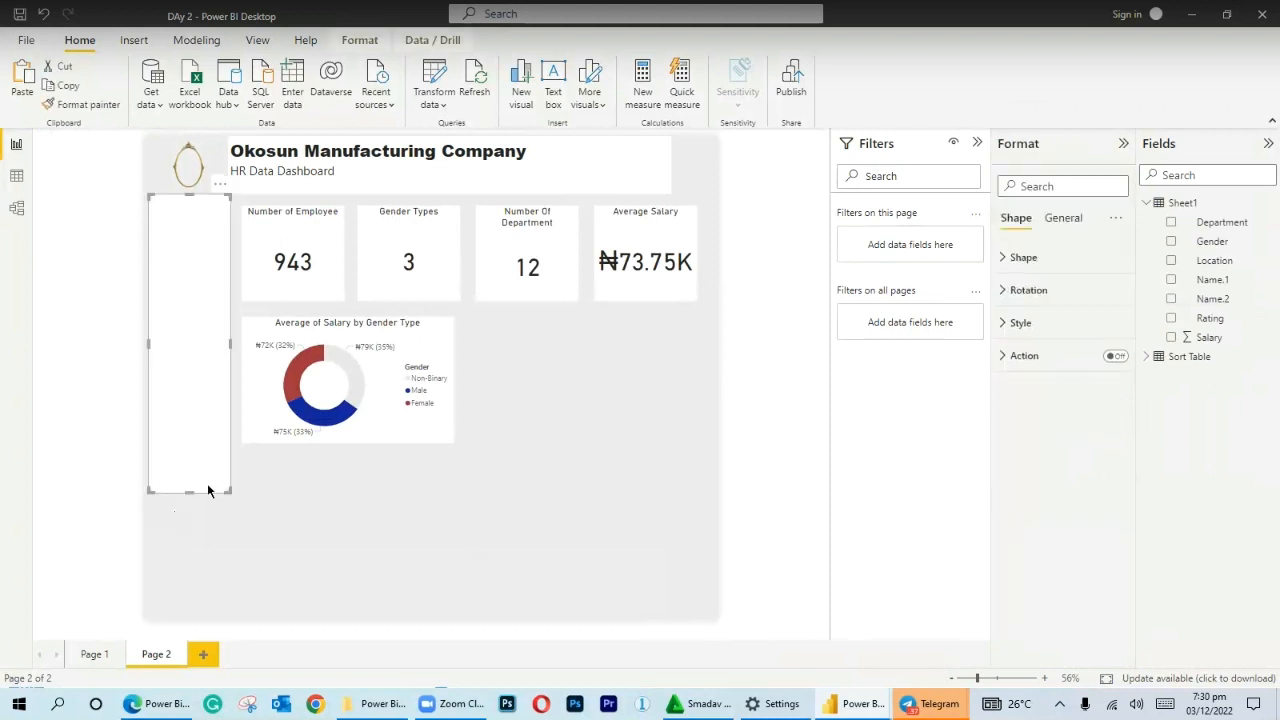
drag(189, 493, 189, 604)
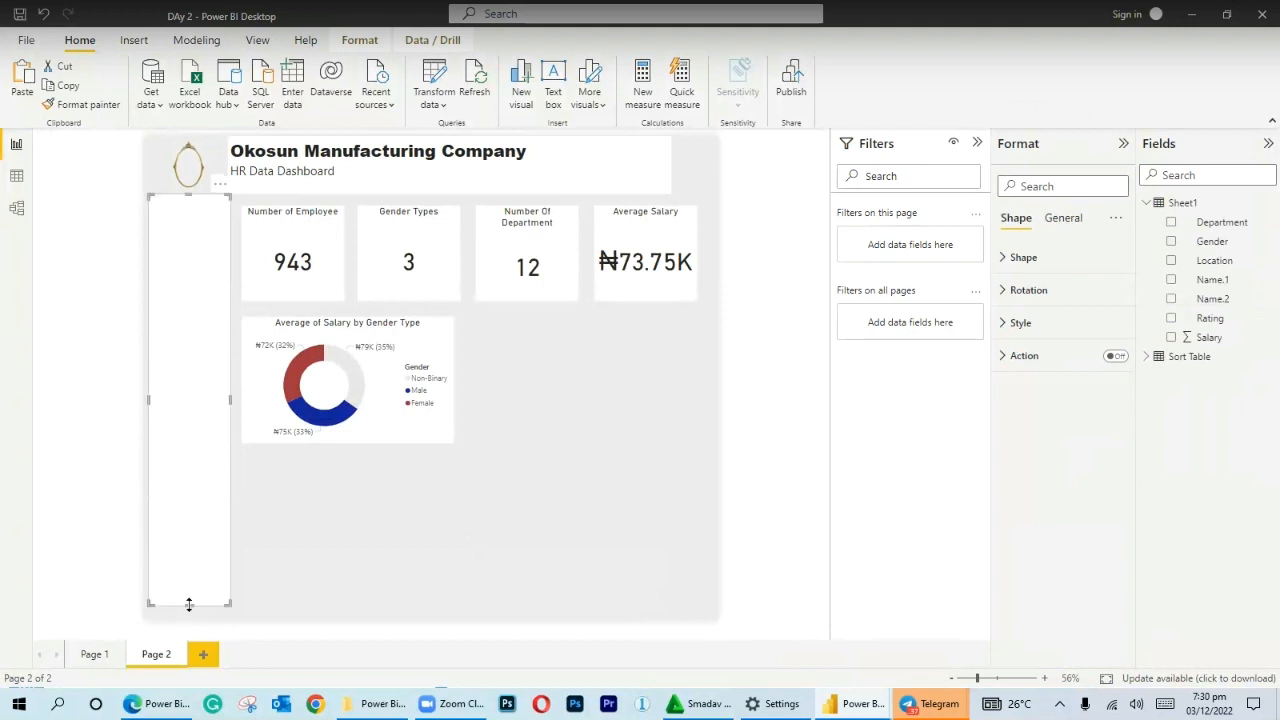
click(296, 561)
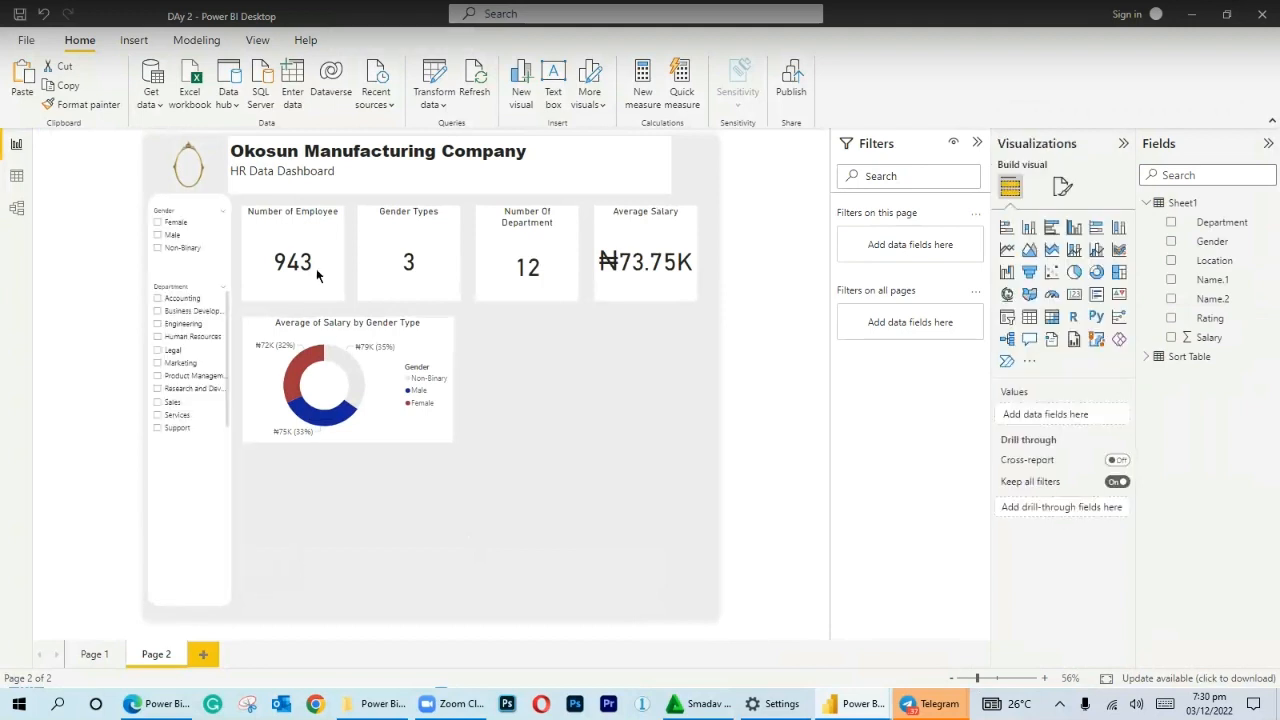
Widen the company title text box to align with the outer edge of the Average Salary card.
click(388, 168)
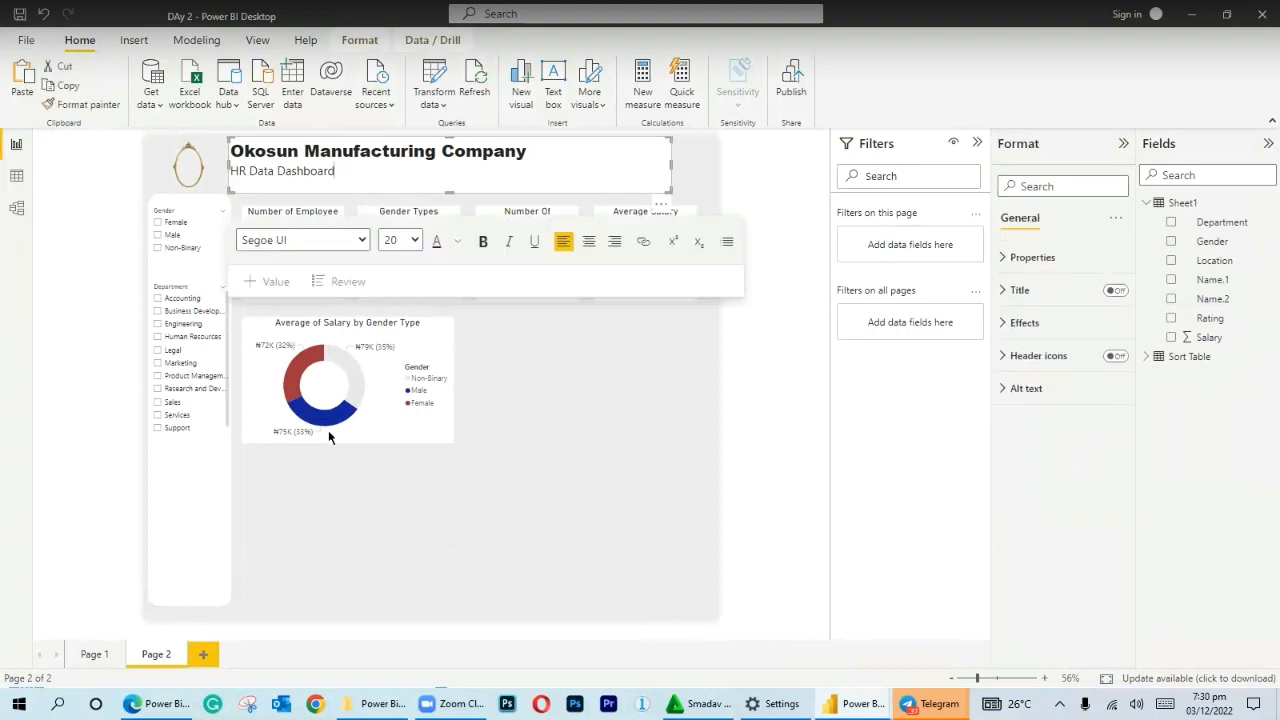
click(210, 129)
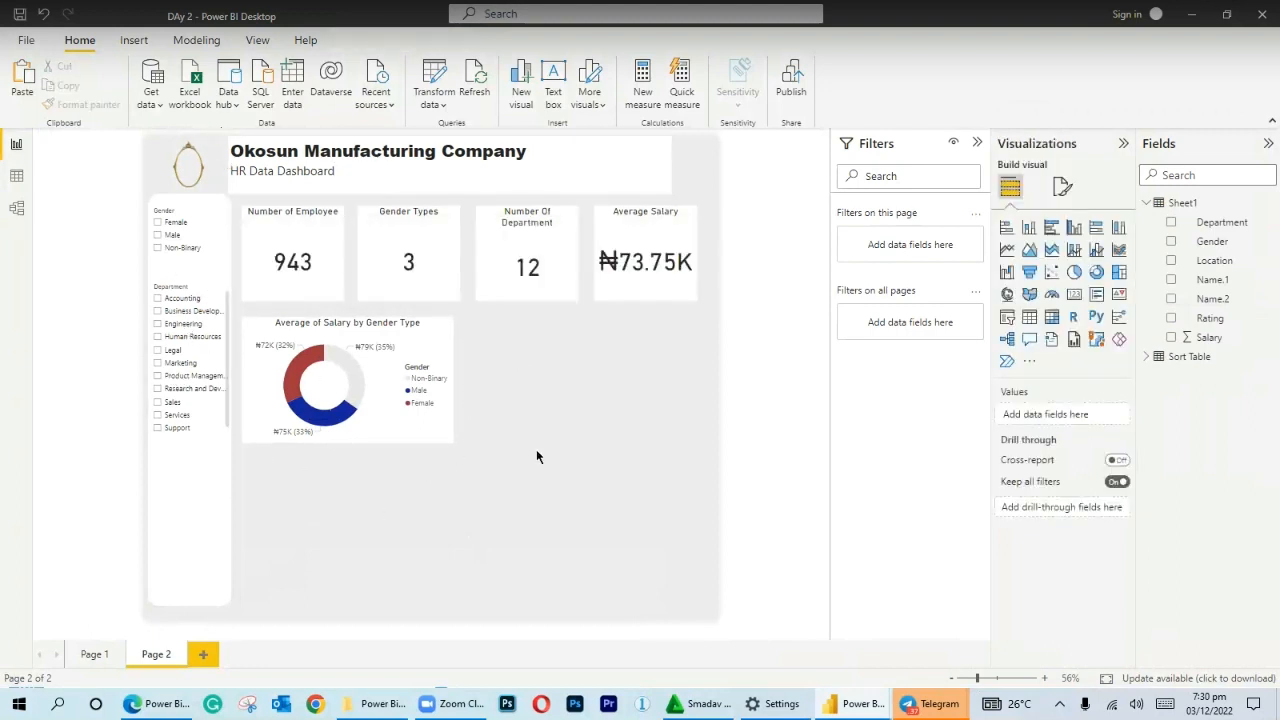
click(668, 165)
drag(683, 166, 700, 170)
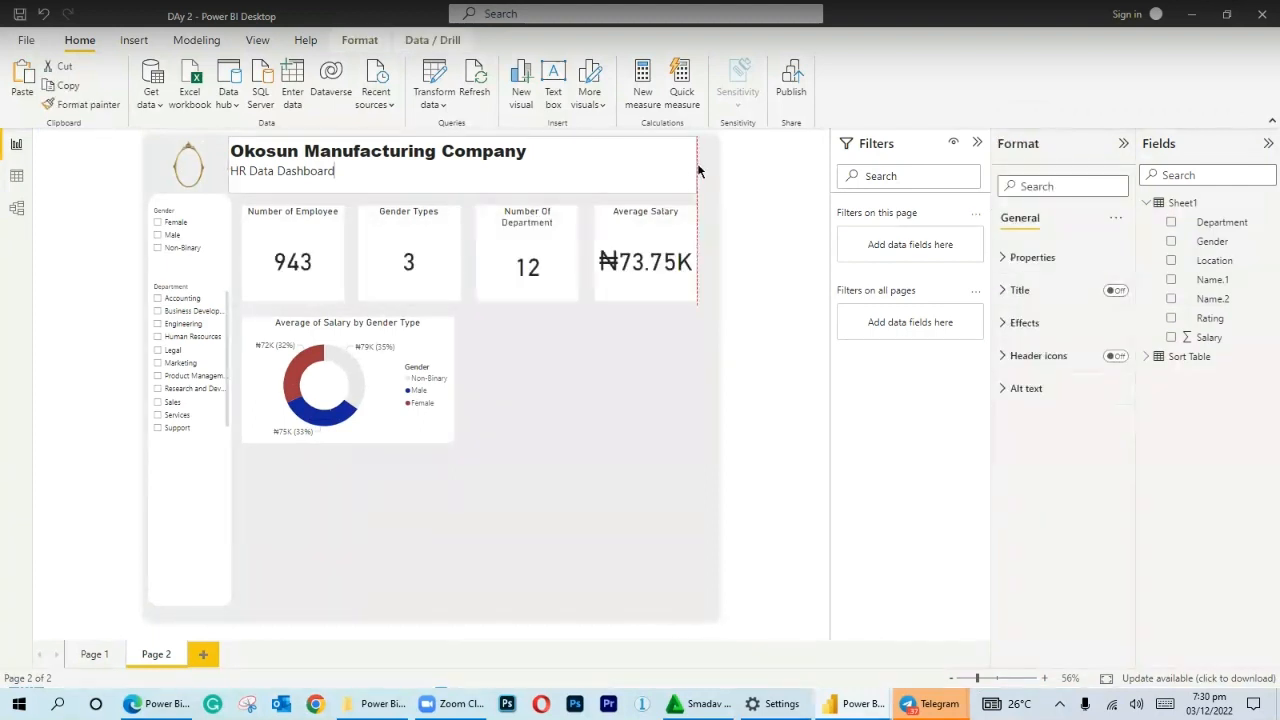
click(559, 395)
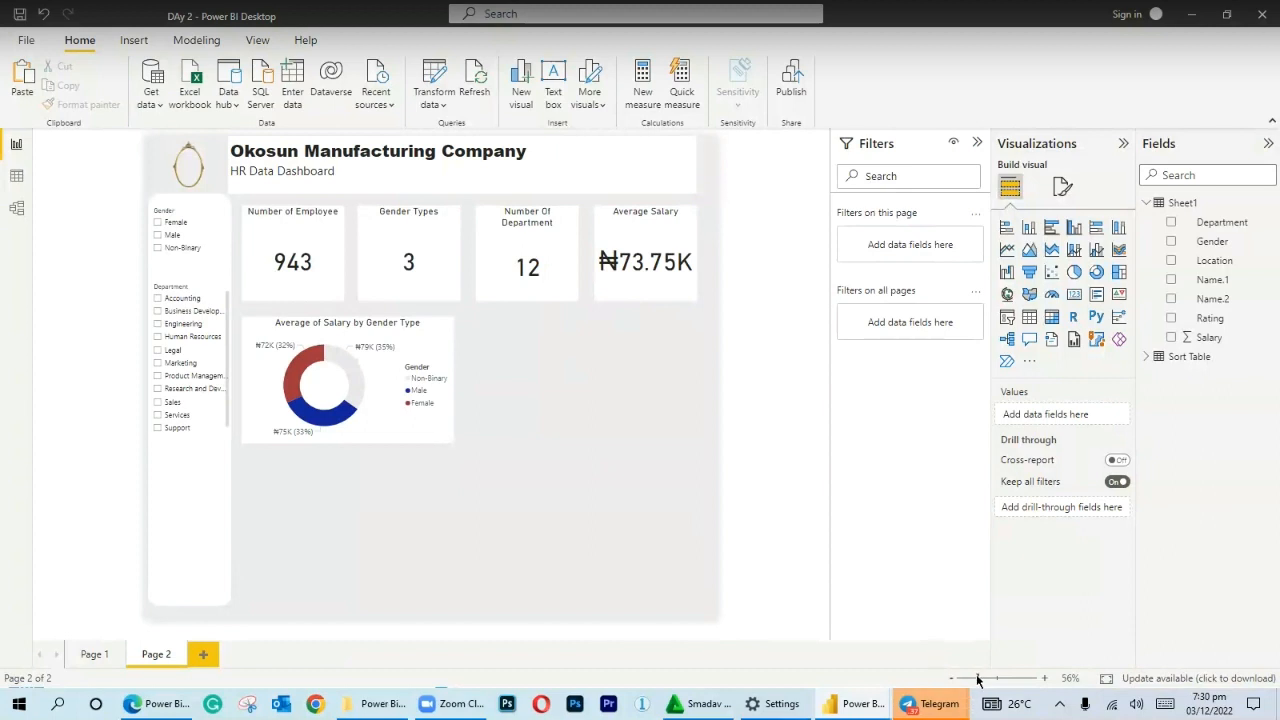
Add an empty clustered column chart beside the donut chart, with its outer edge aligned to the Average Salary card.
drag(984, 679, 988, 679)
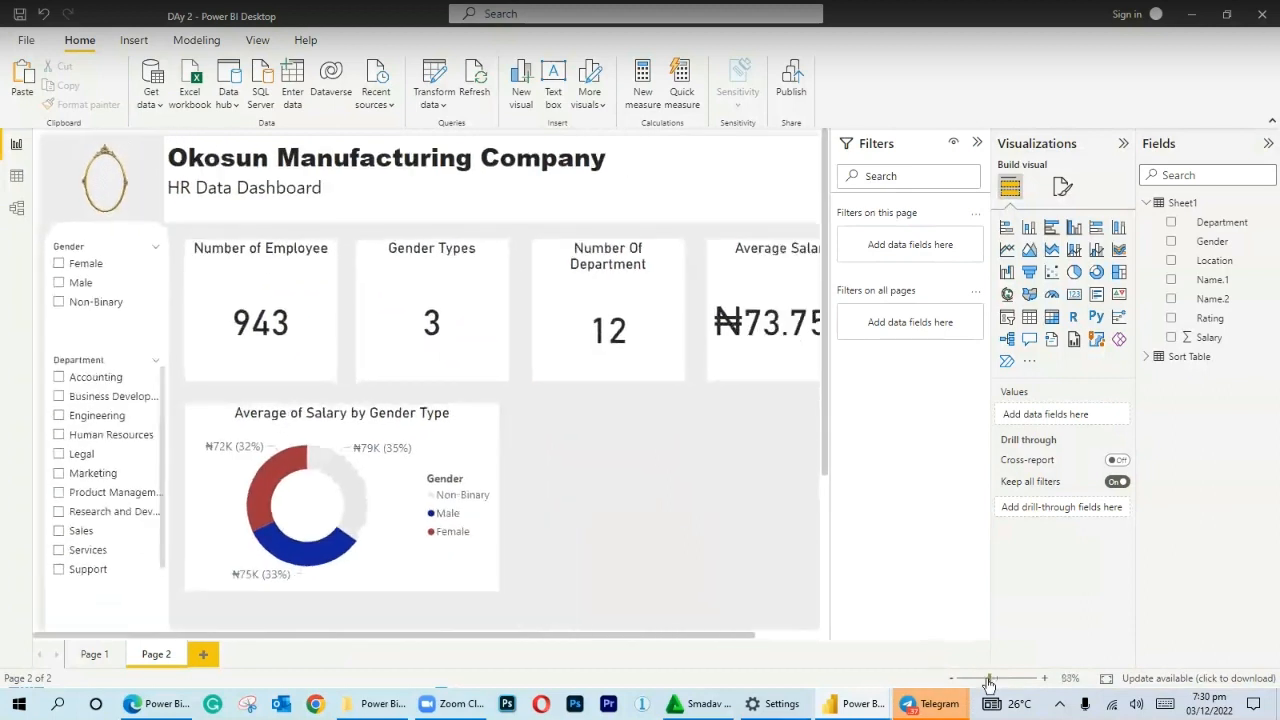
drag(675, 636, 719, 636)
scroll(675, 441, down, 3)
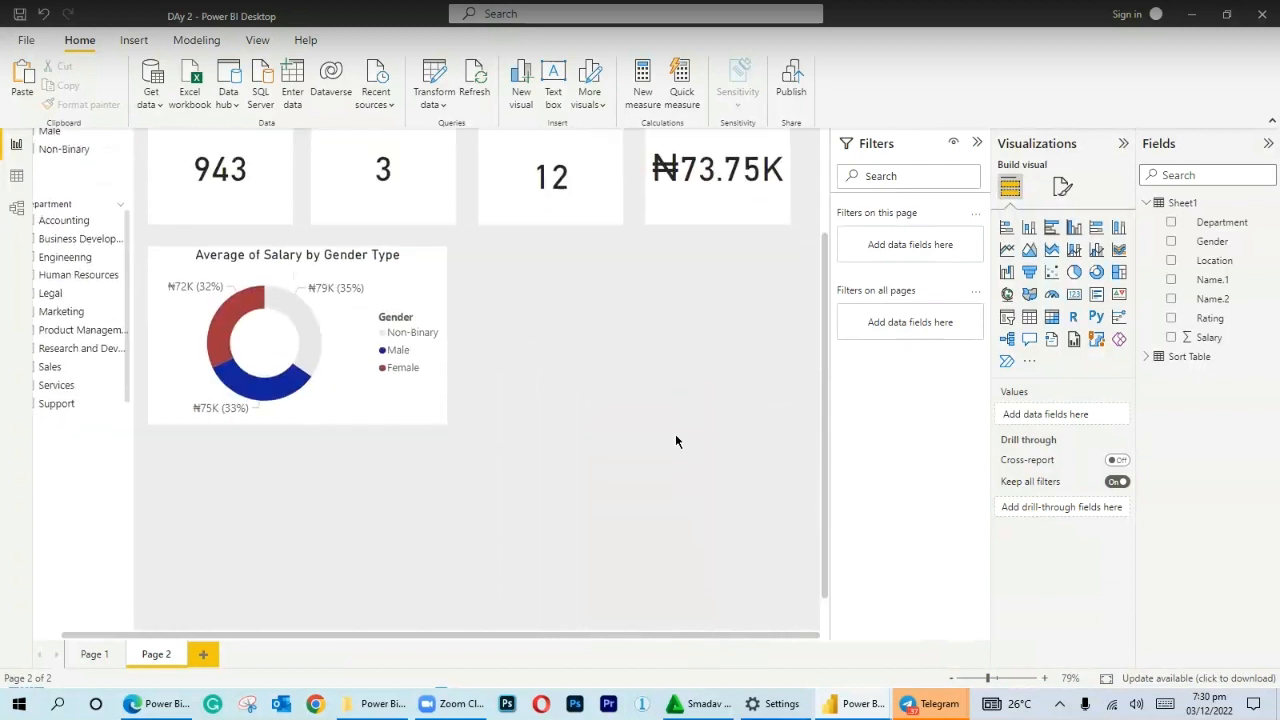
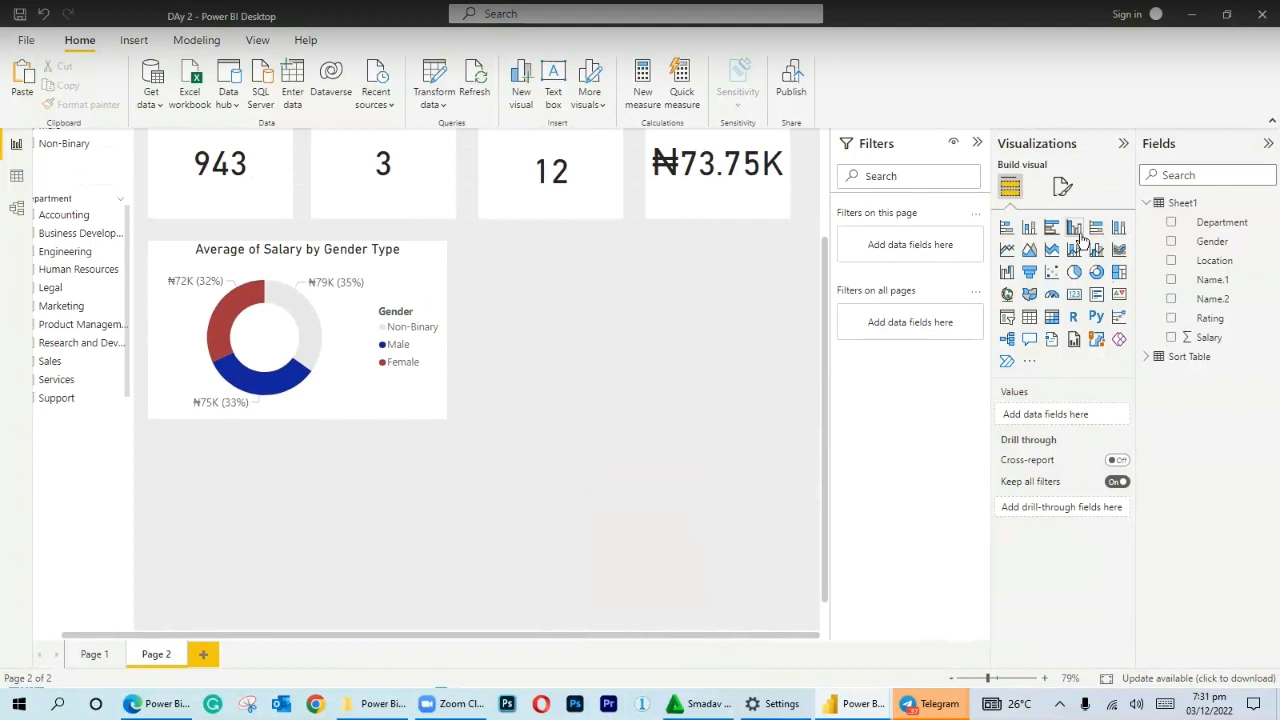
click(1079, 234)
drag(376, 566, 644, 389)
scroll(700, 425, down, 1)
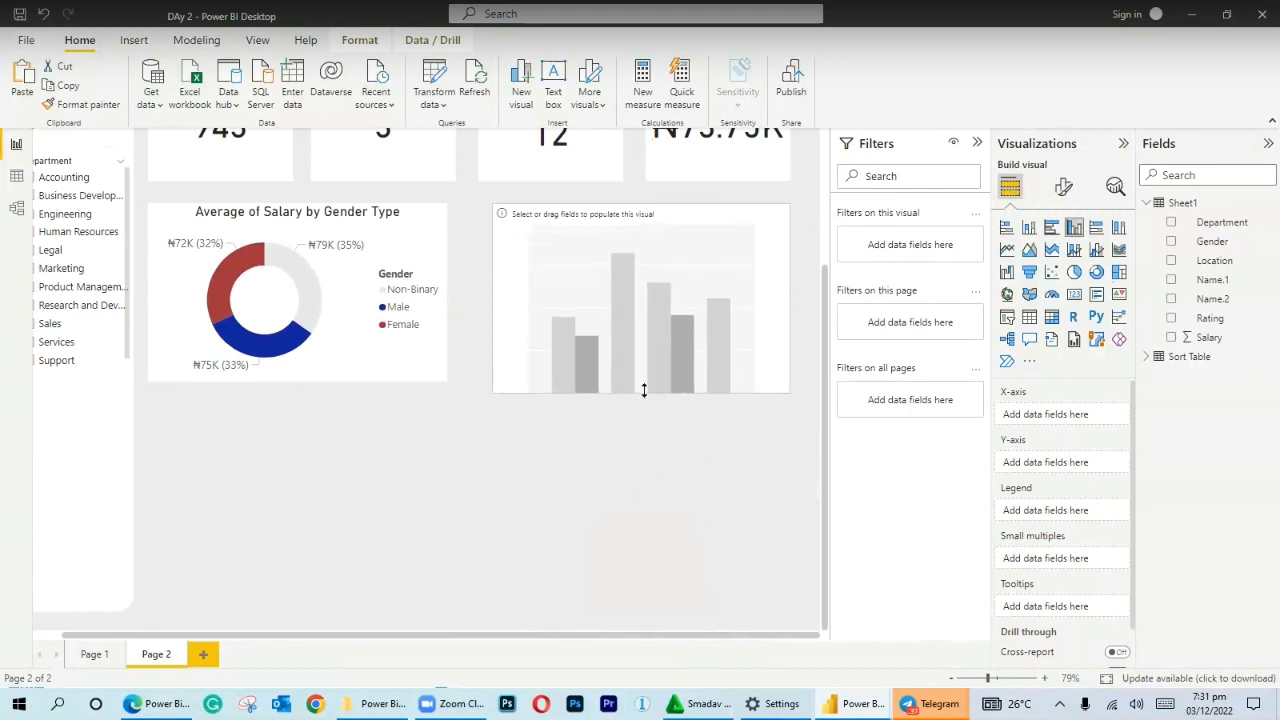
Increase the donut chart's height to align its bottom edge with the column chart's.
click(302, 378)
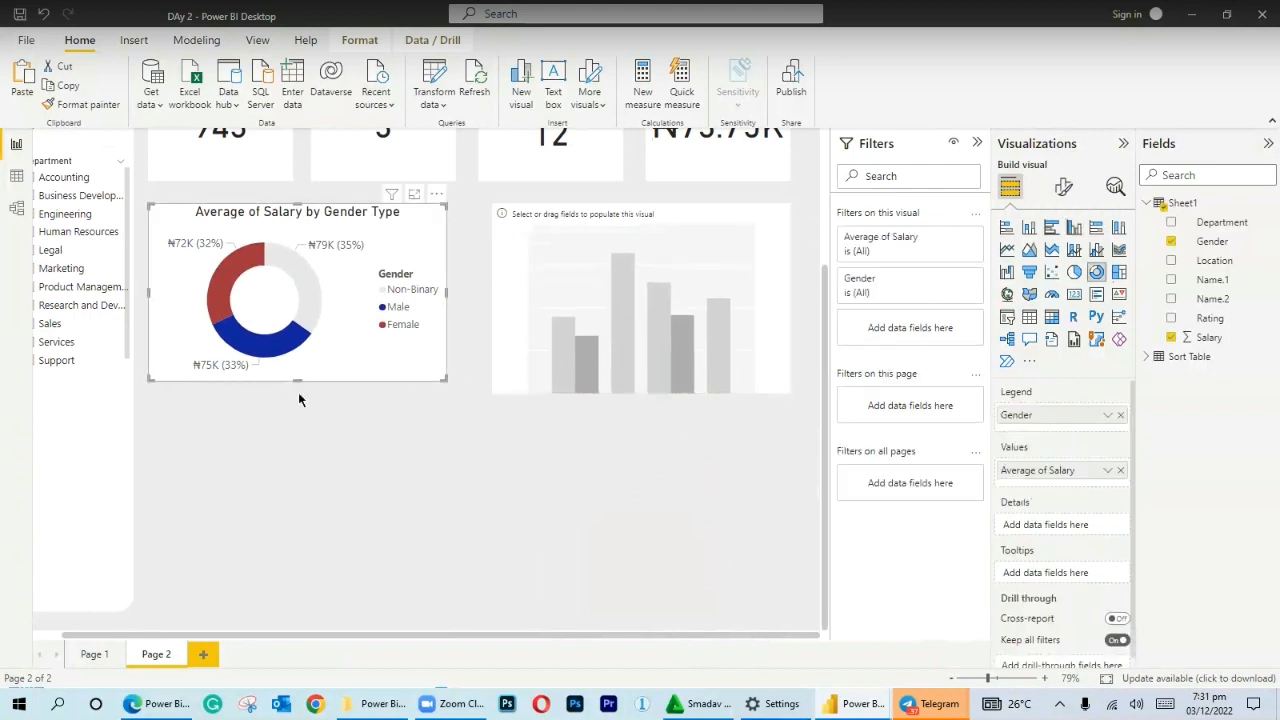
drag(306, 374, 299, 394)
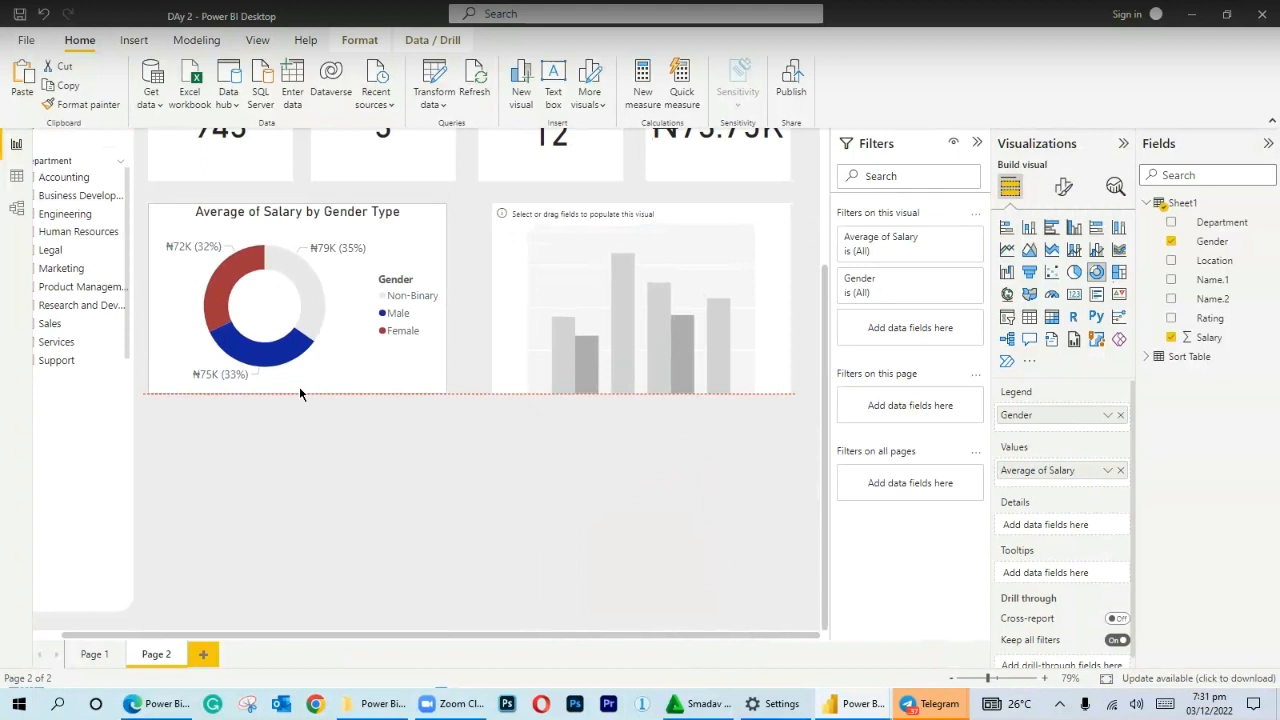
click(496, 470)
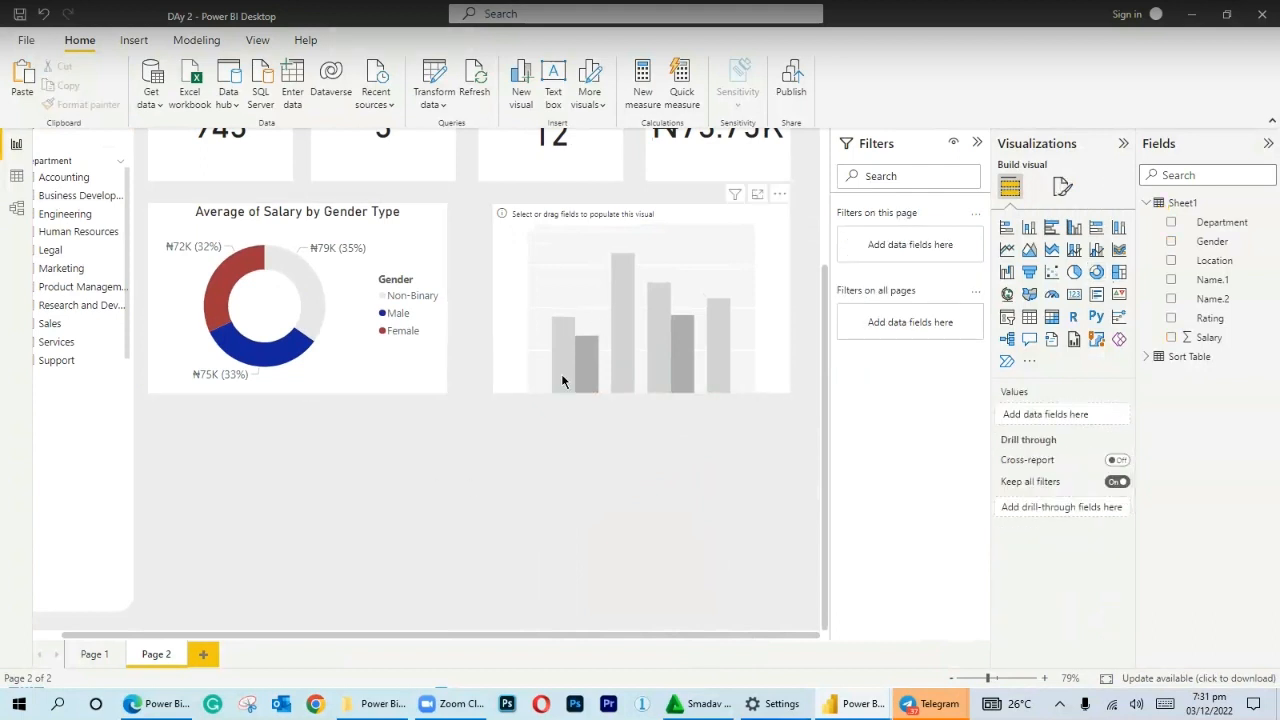
Widen the column chart and the donut chart toward each other, leaving a narrow gap between them.
click(498, 303)
drag(493, 300, 458, 288)
click(439, 295)
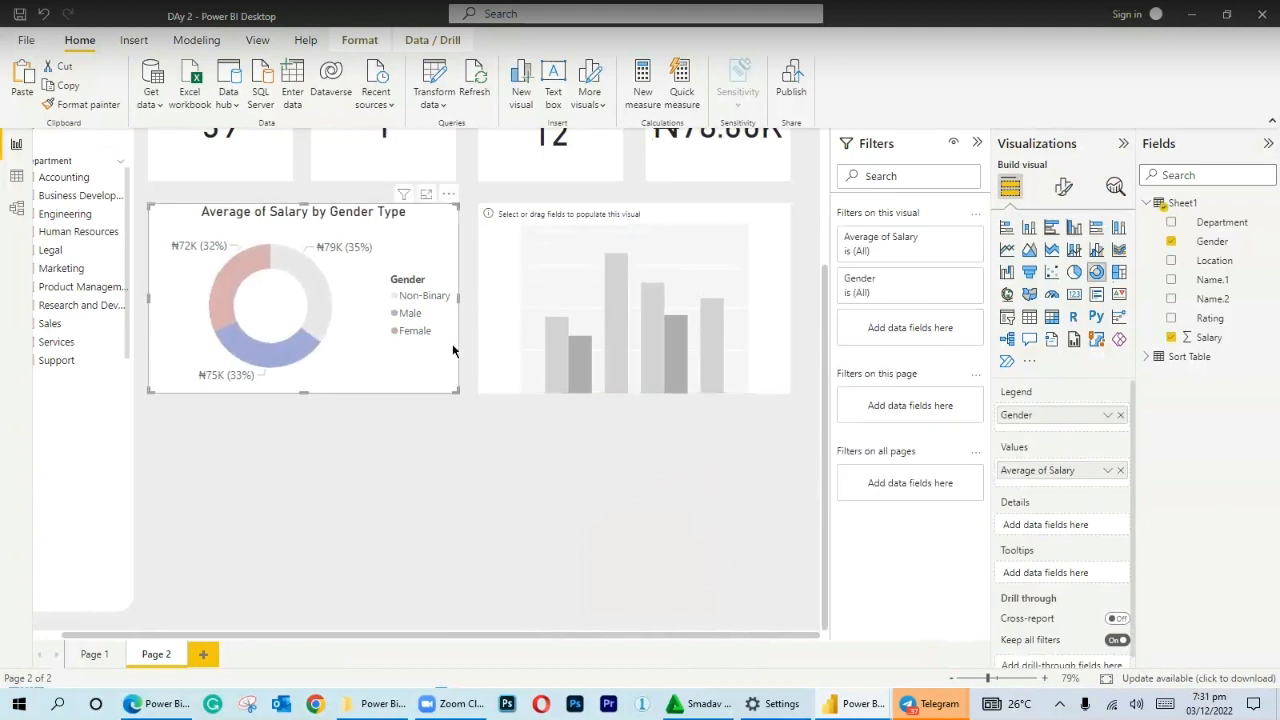
click(442, 454)
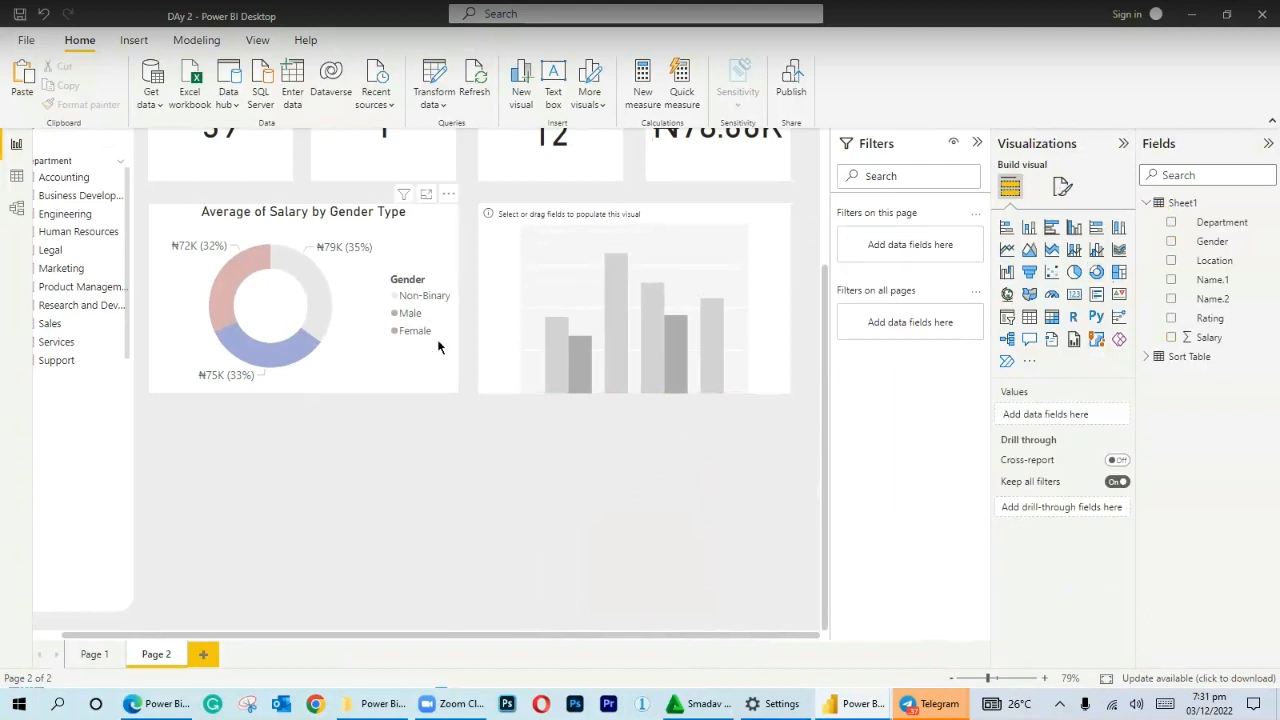
scroll(457, 427, up, 3)
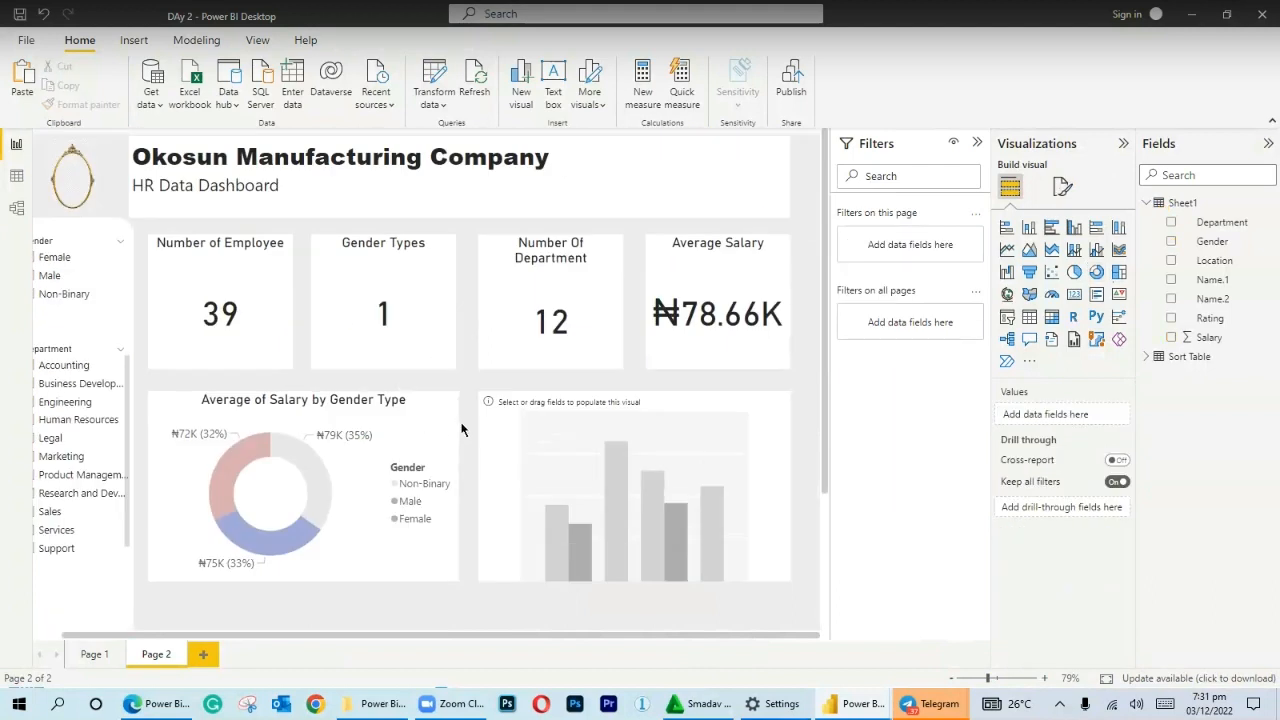
scroll(343, 531, down, 2)
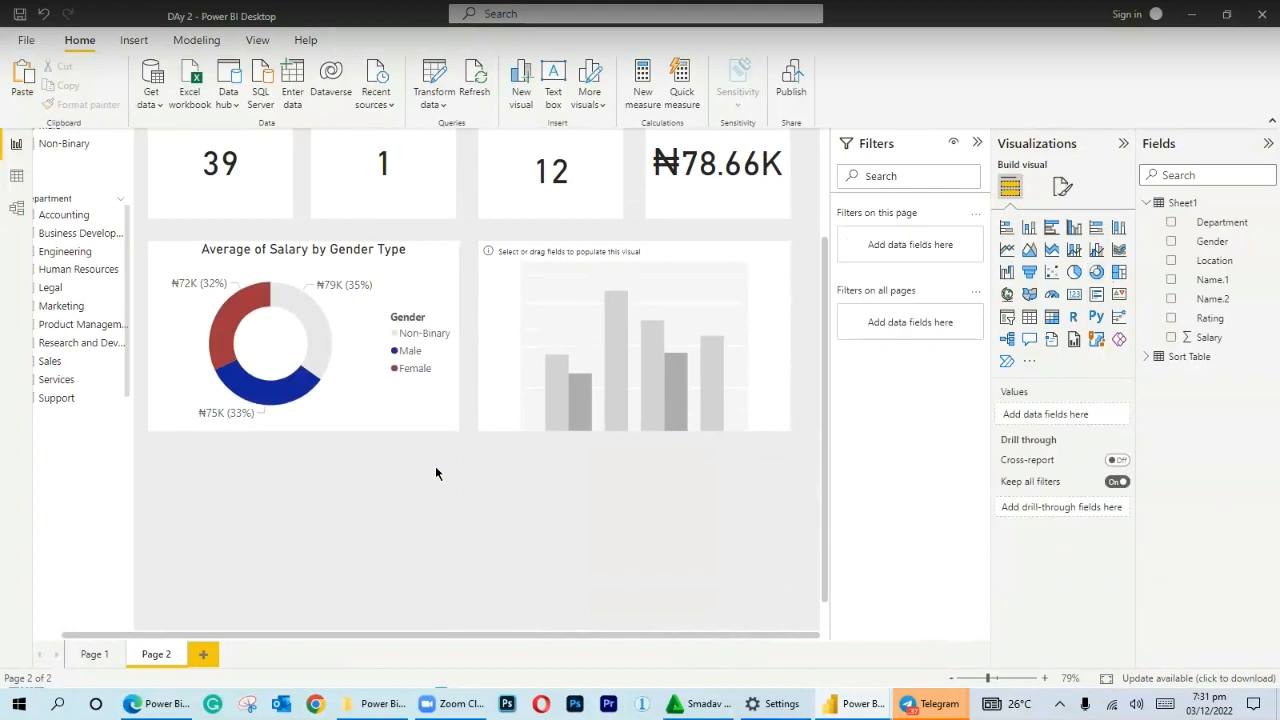
double_click(435, 466)
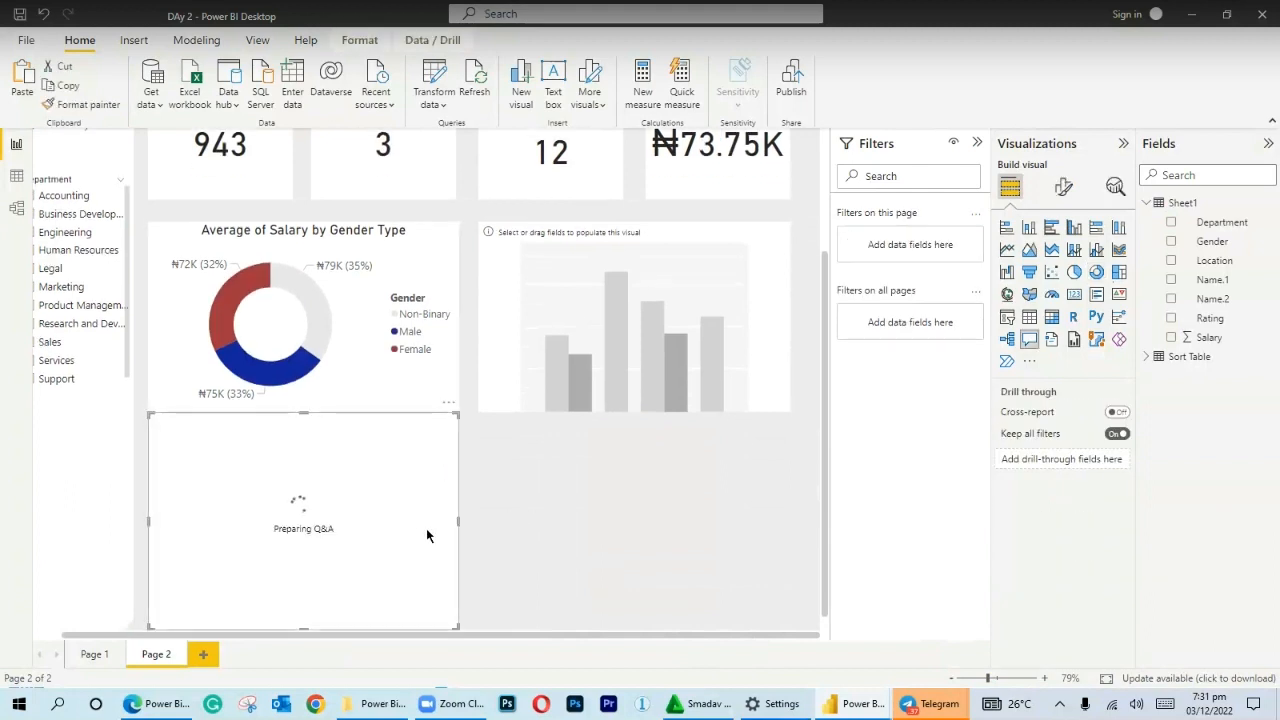
key(Delete)
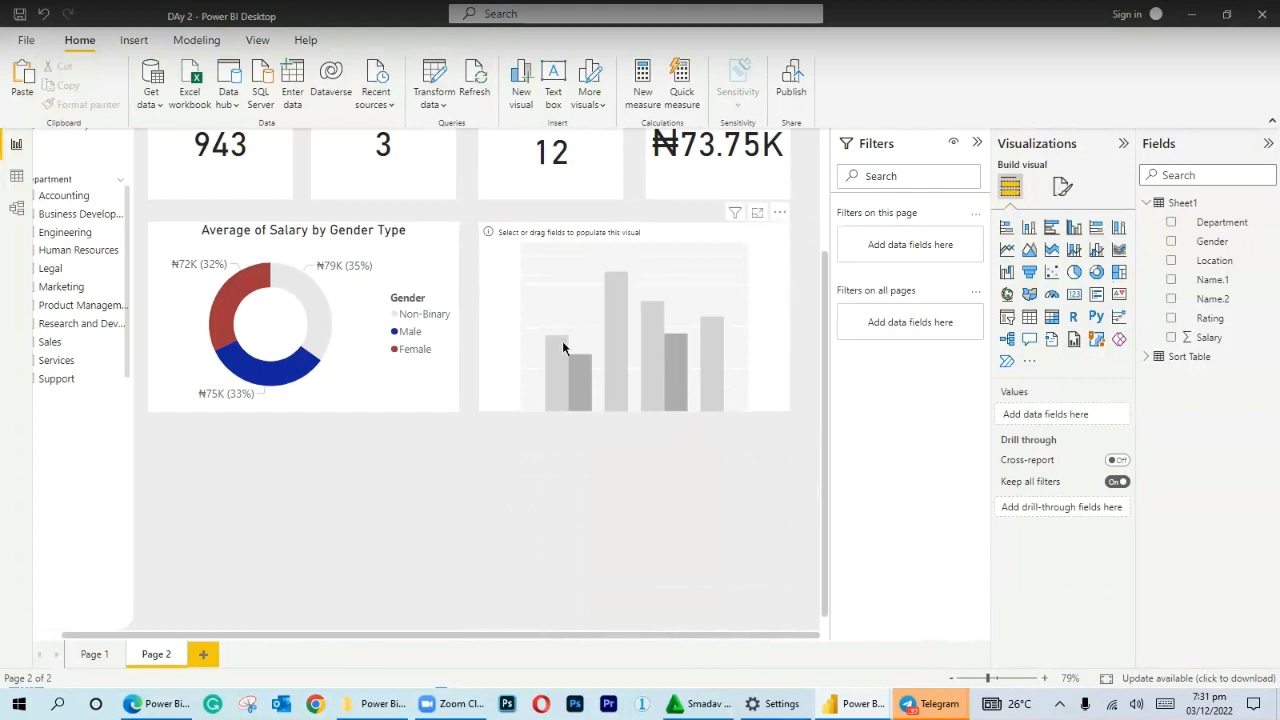
Populate the column chart with Gender on the X-axis and Salary, summarised as an average, on the Y-axis.
click(563, 338)
drag(1193, 250, 1056, 425)
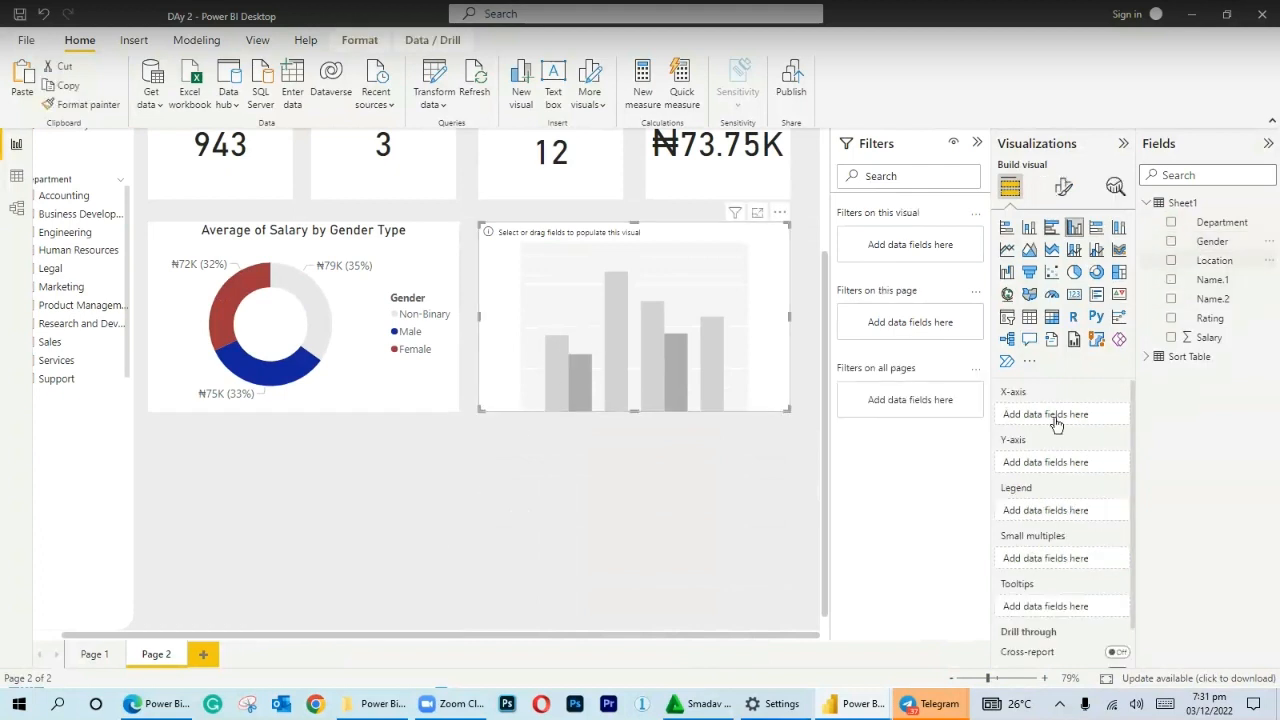
drag(1208, 340, 1063, 460)
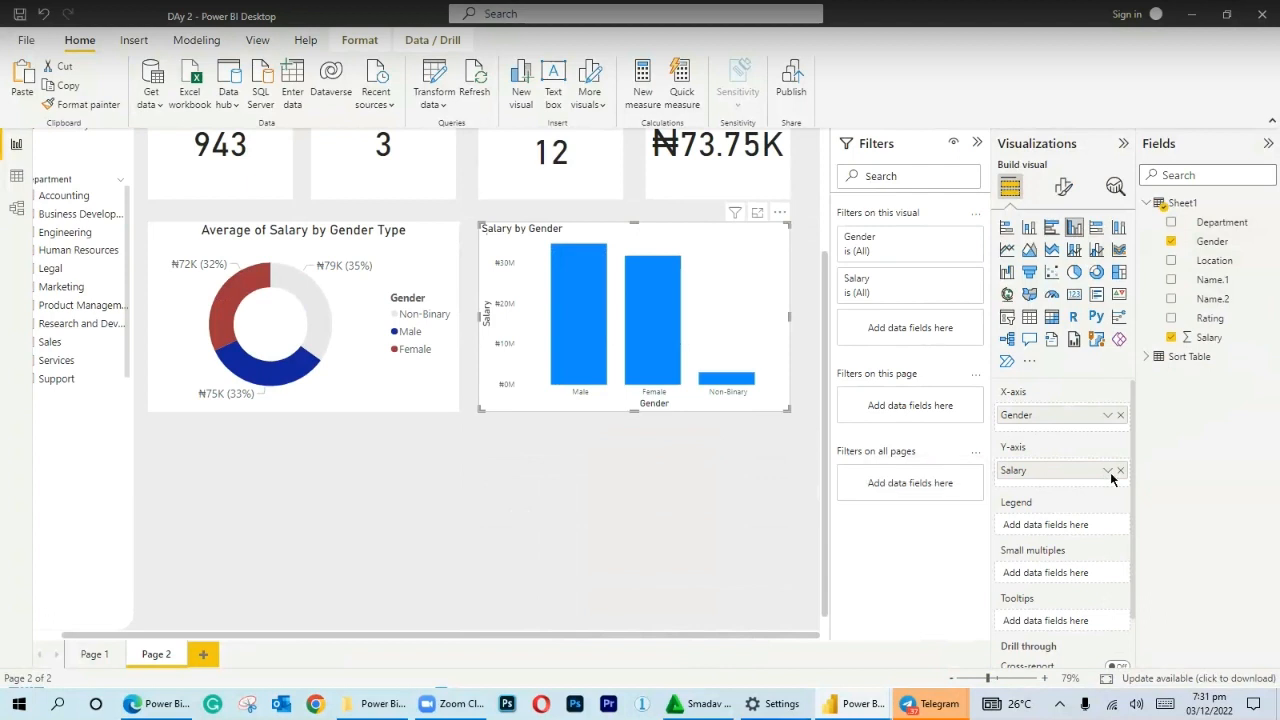
click(1109, 471)
click(1187, 292)
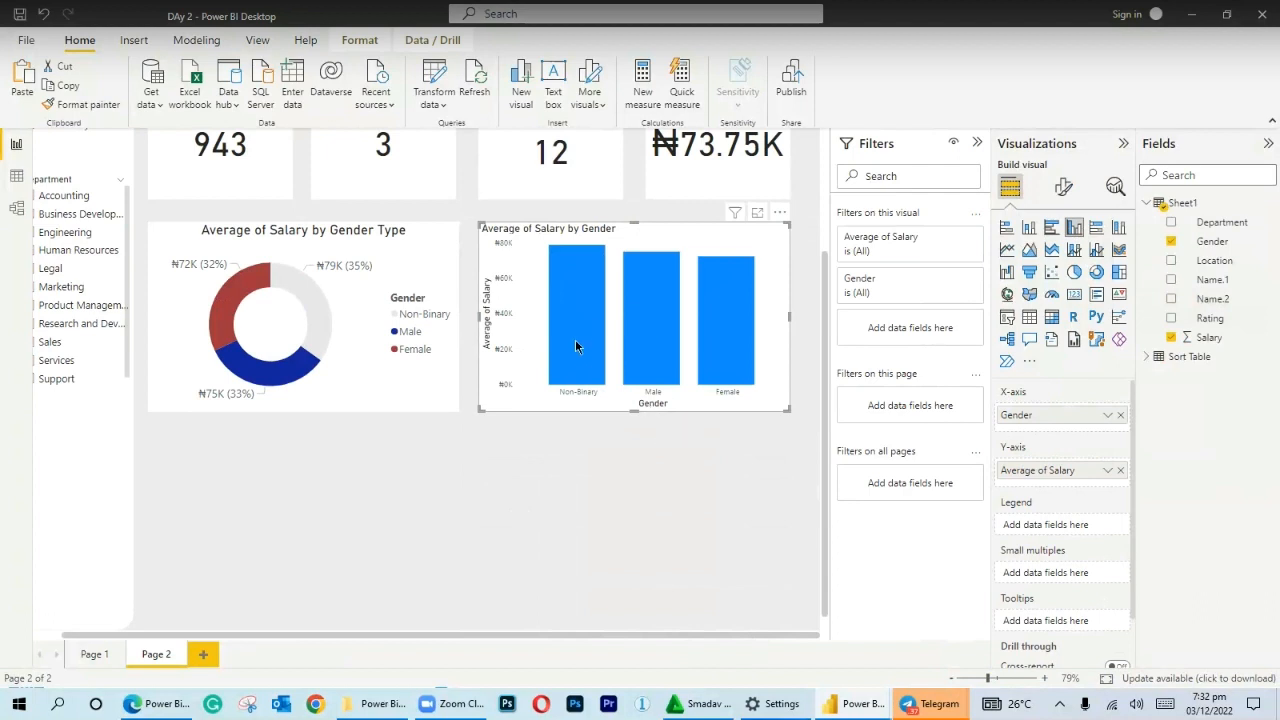
Test cross-filtering of the dashboard with the column chart's Non-Binary column and clear the selection.
click(575, 340)
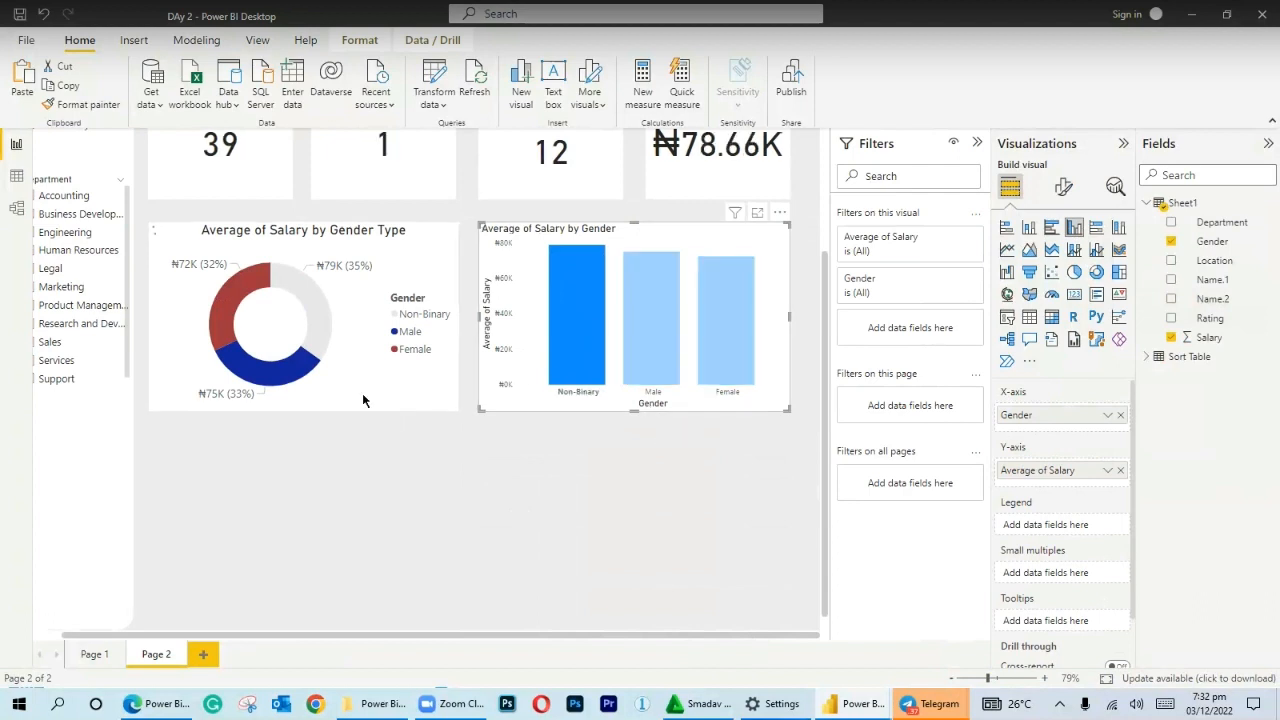
click(554, 405)
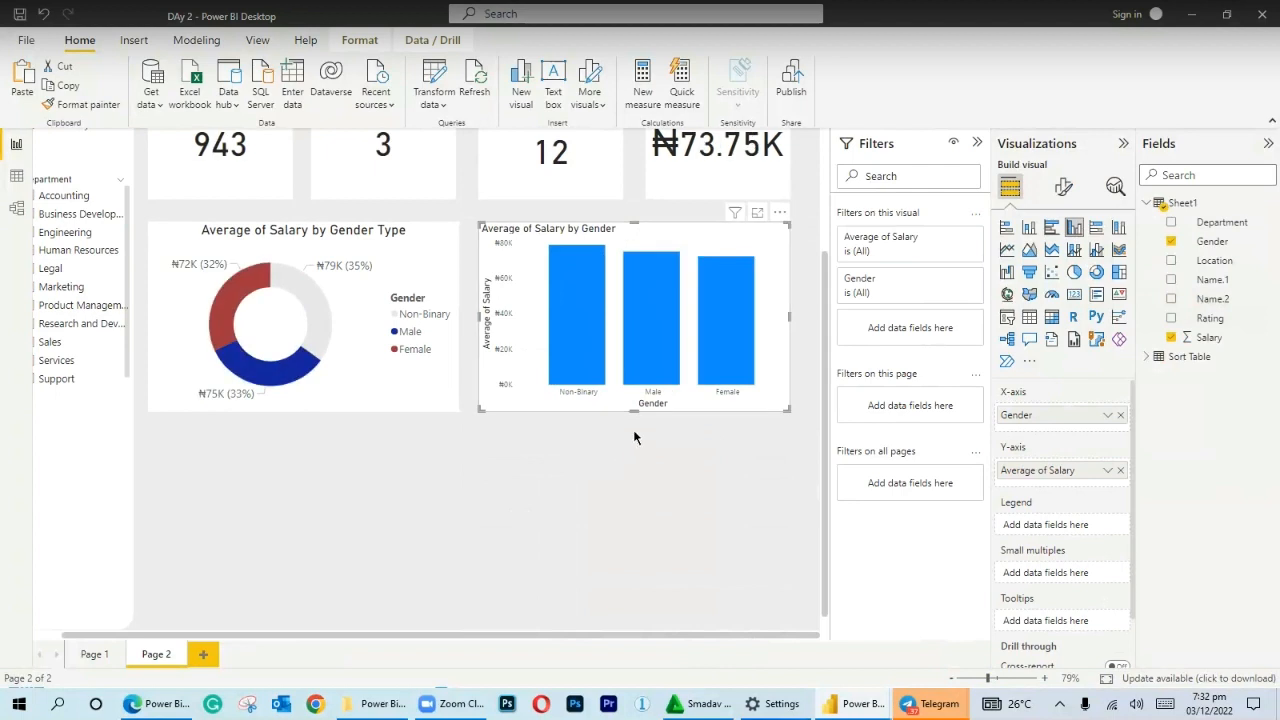
Recolour the column chart's columns dark blue, using theme color 2, 25% darker (#0e1a77).
click(1068, 185)
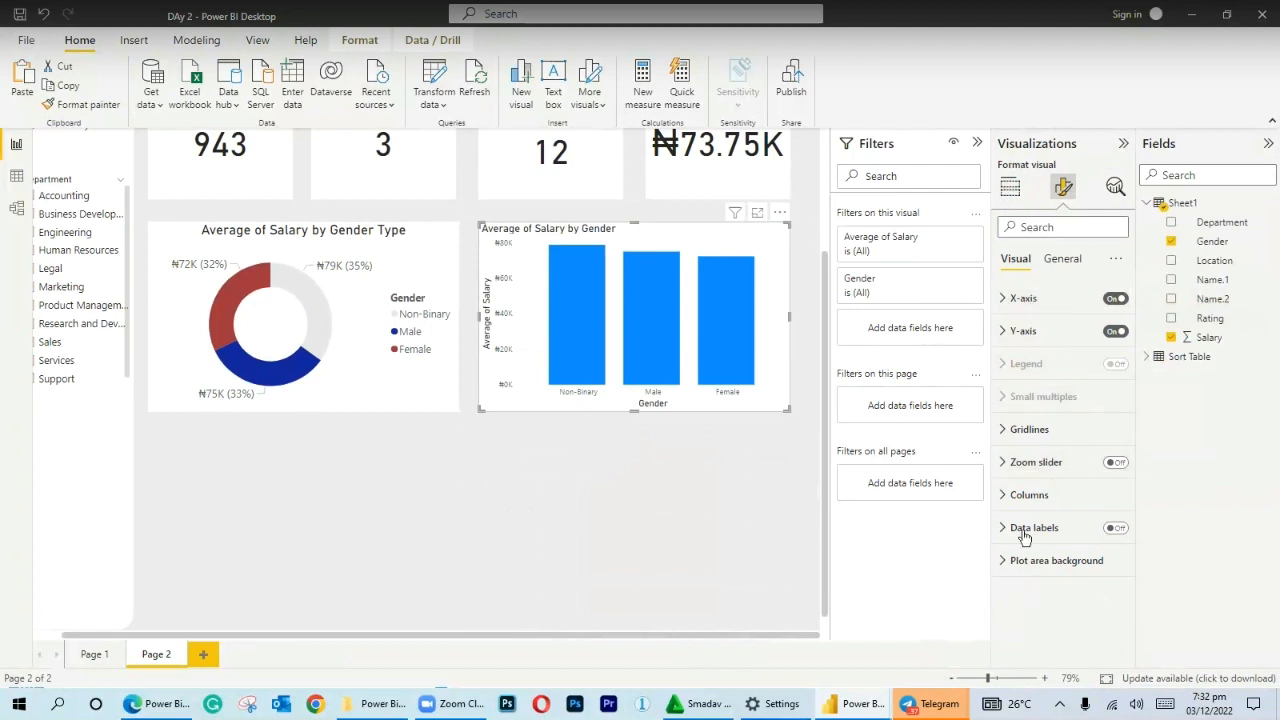
click(1006, 494)
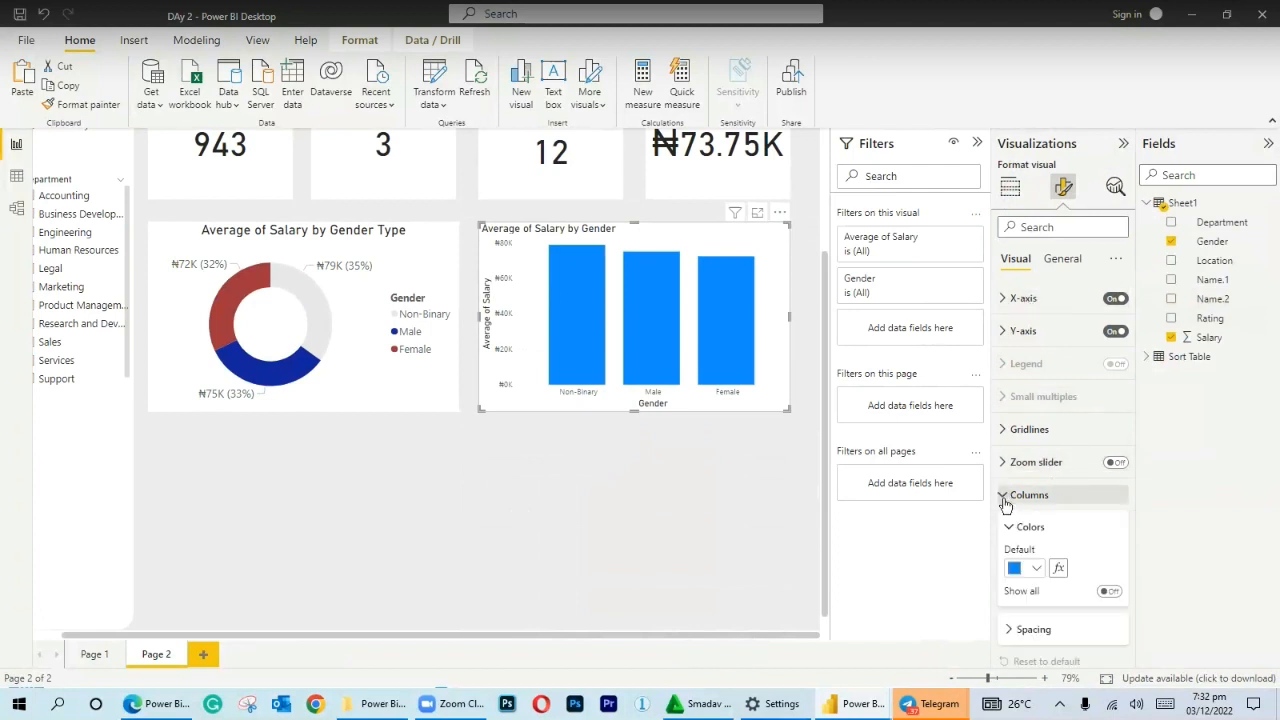
click(1036, 569)
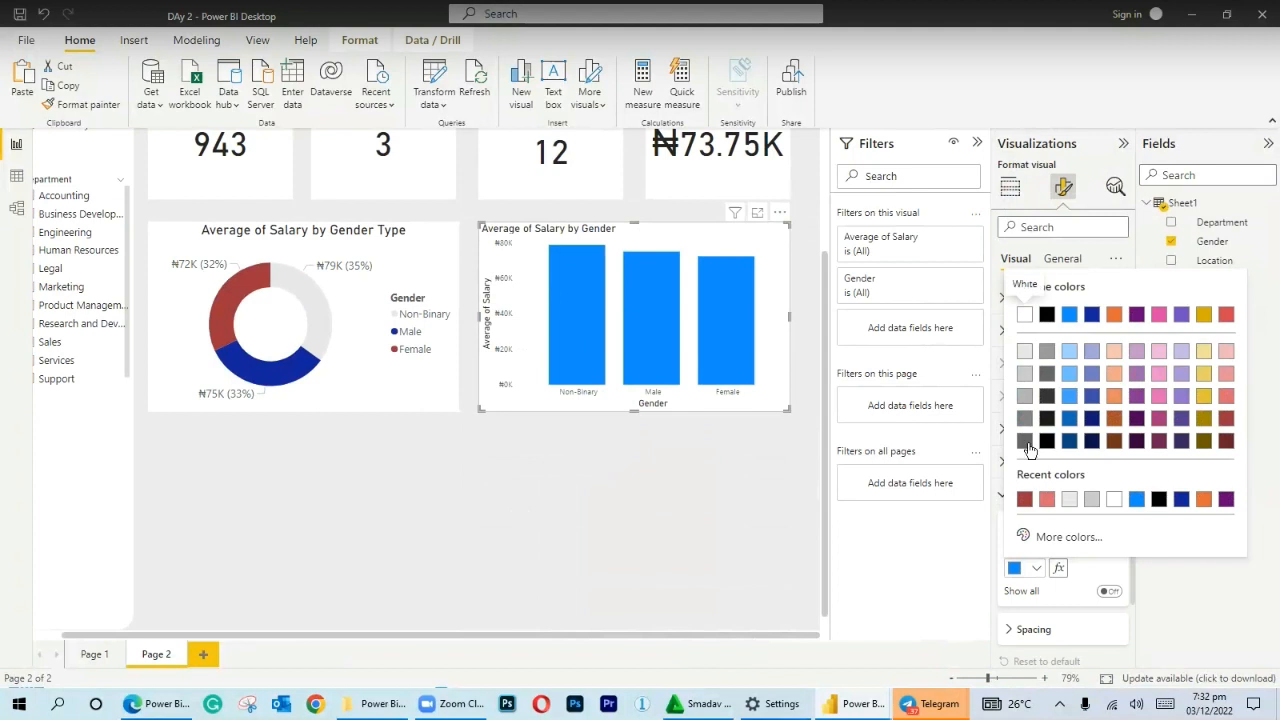
click(1093, 421)
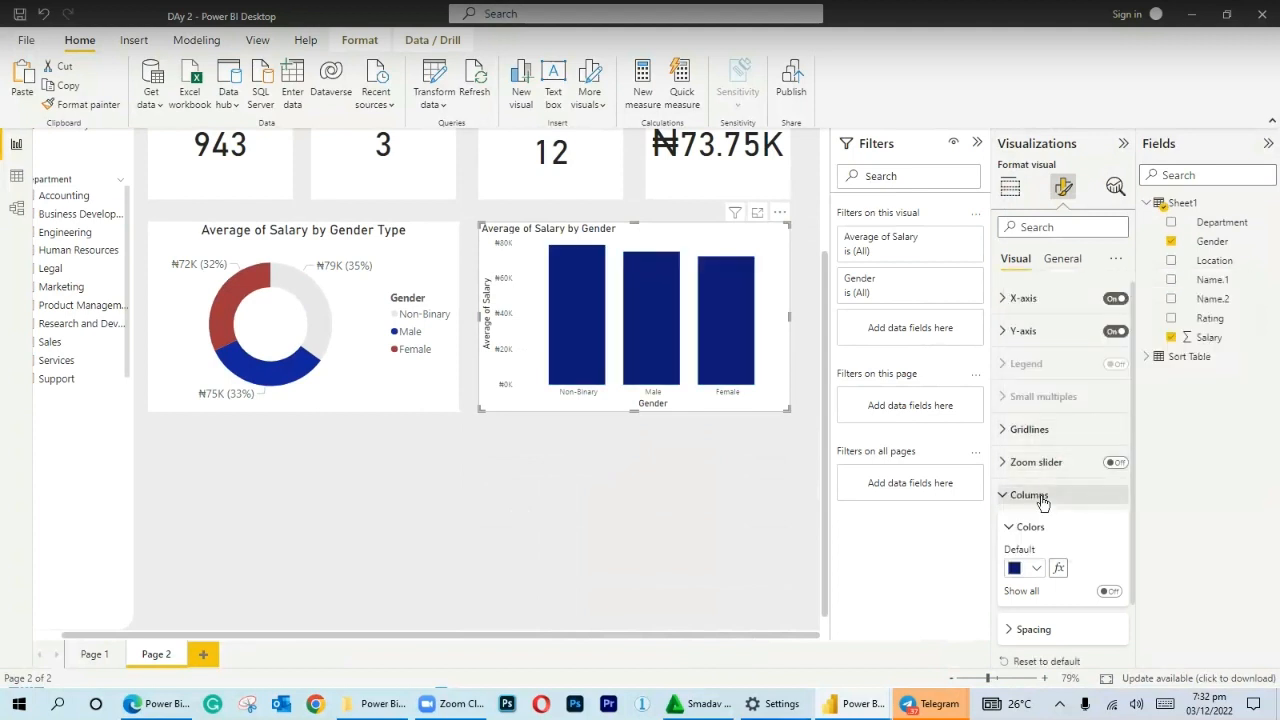
click(1037, 570)
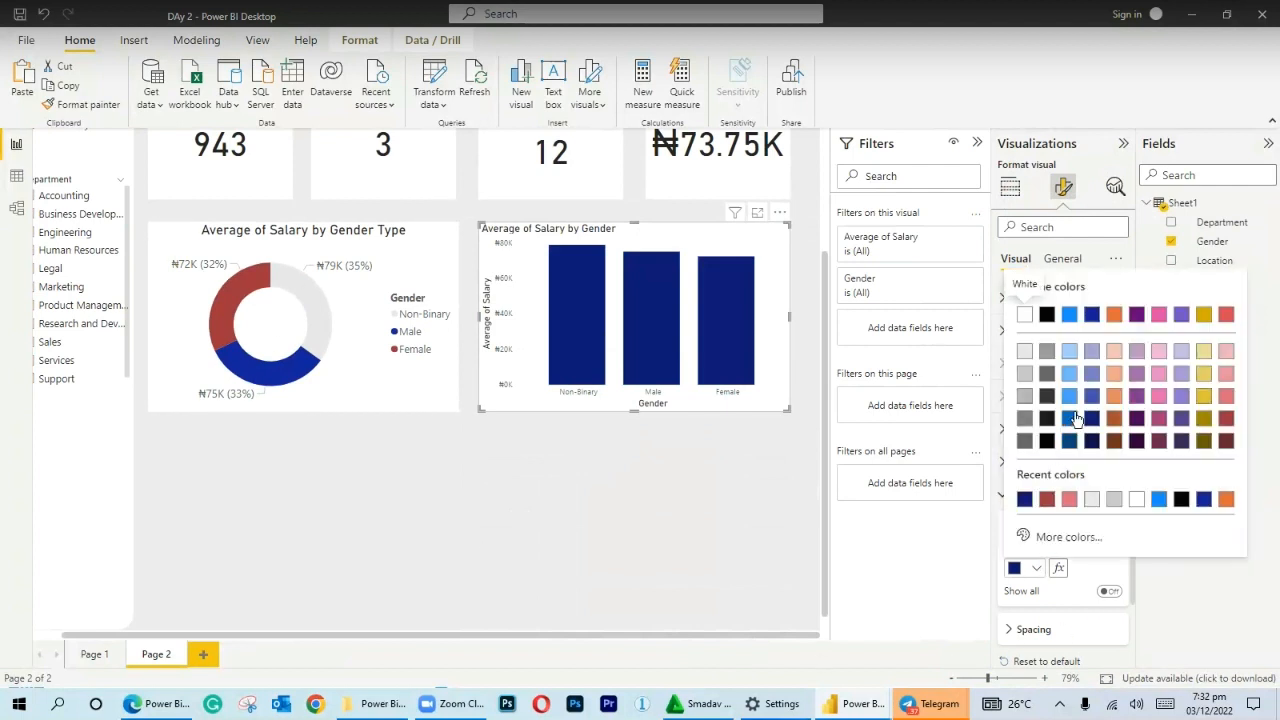
click(1091, 398)
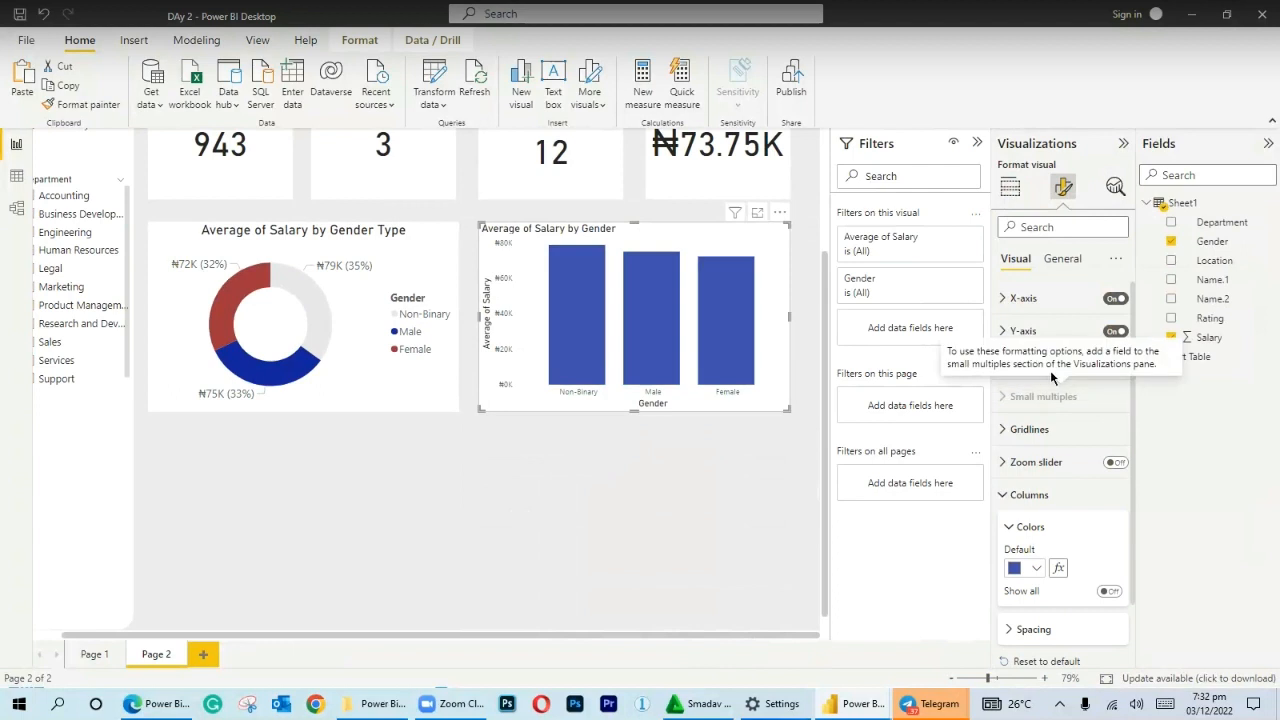
click(1025, 568)
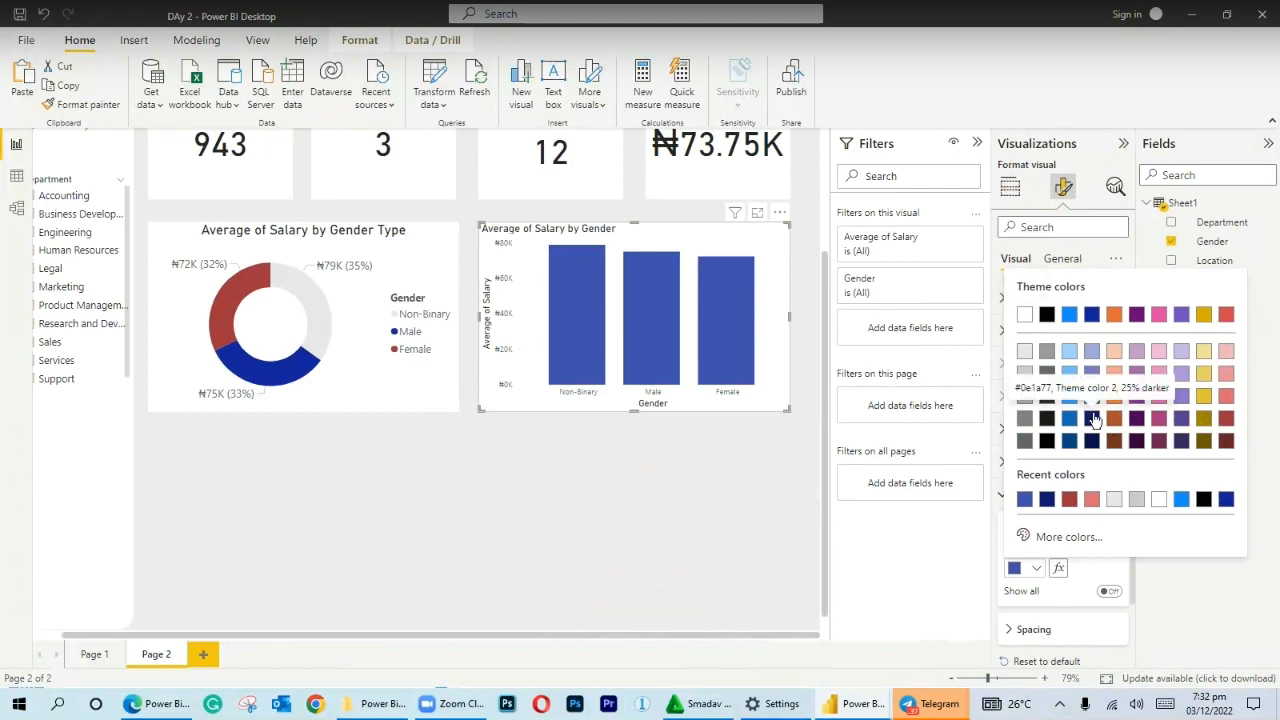
click(1093, 418)
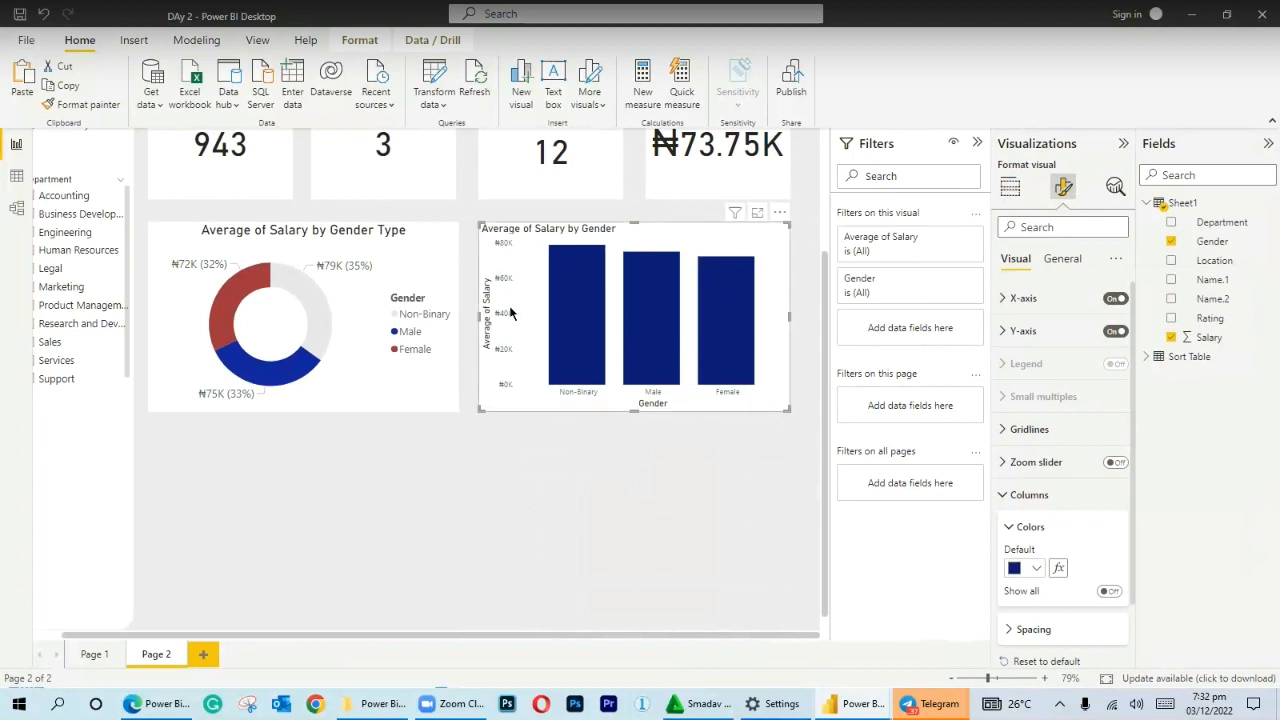
Replace Gender with Location on the X-axis of the column chart.
mouse_move(572, 358)
scroll(1092, 273, down, 1)
scroll(1092, 273, up, 1)
click(1010, 187)
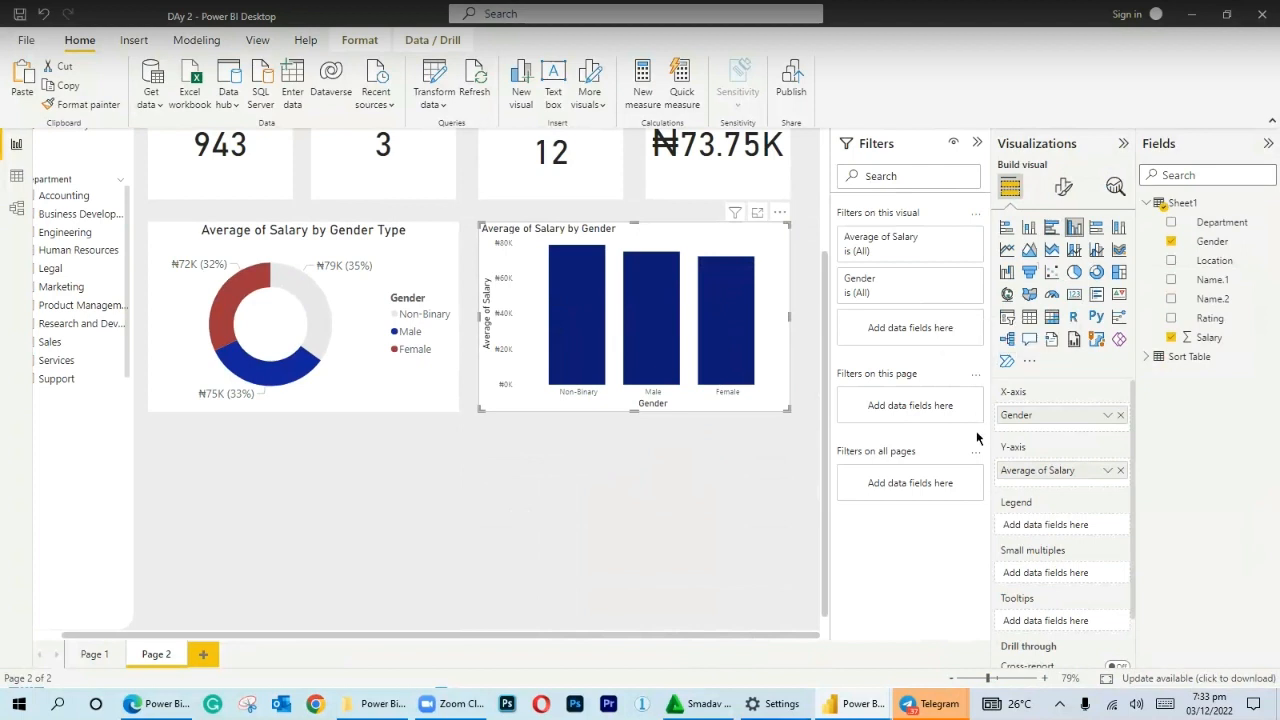
drag(1018, 425, 1147, 345)
scroll(566, 435, up, 2)
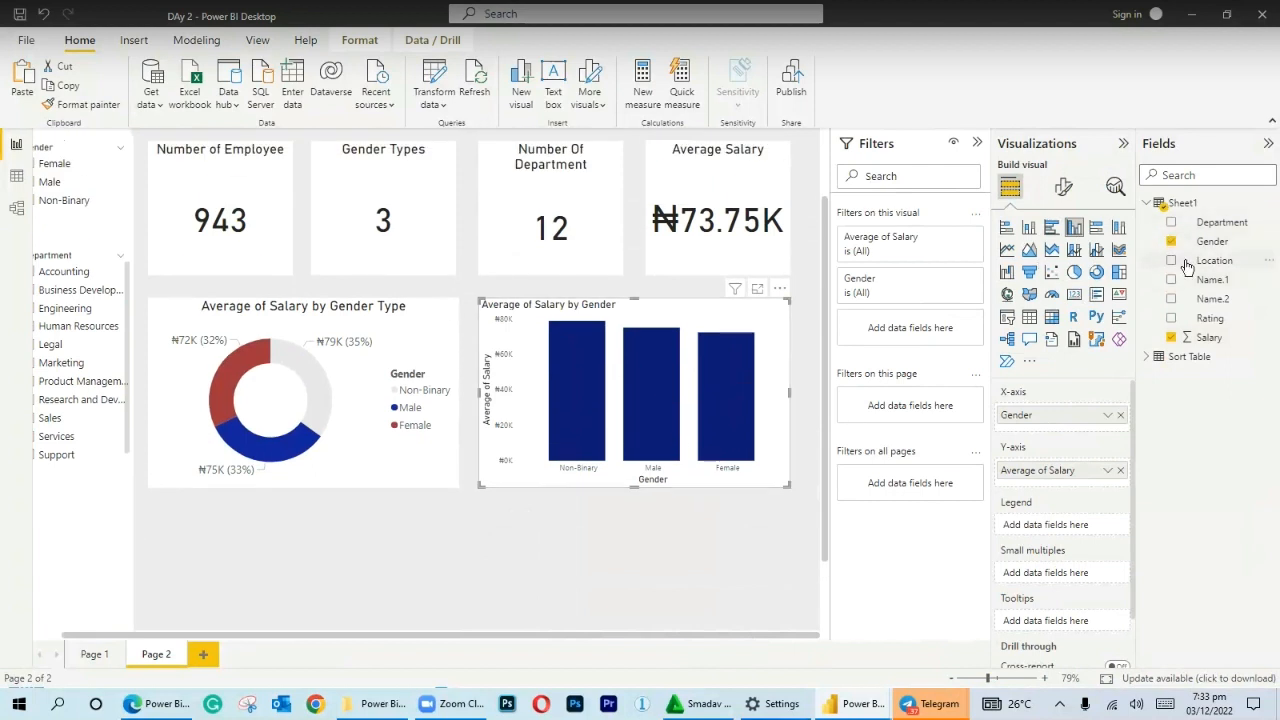
drag(1187, 267, 1076, 430)
click(1121, 415)
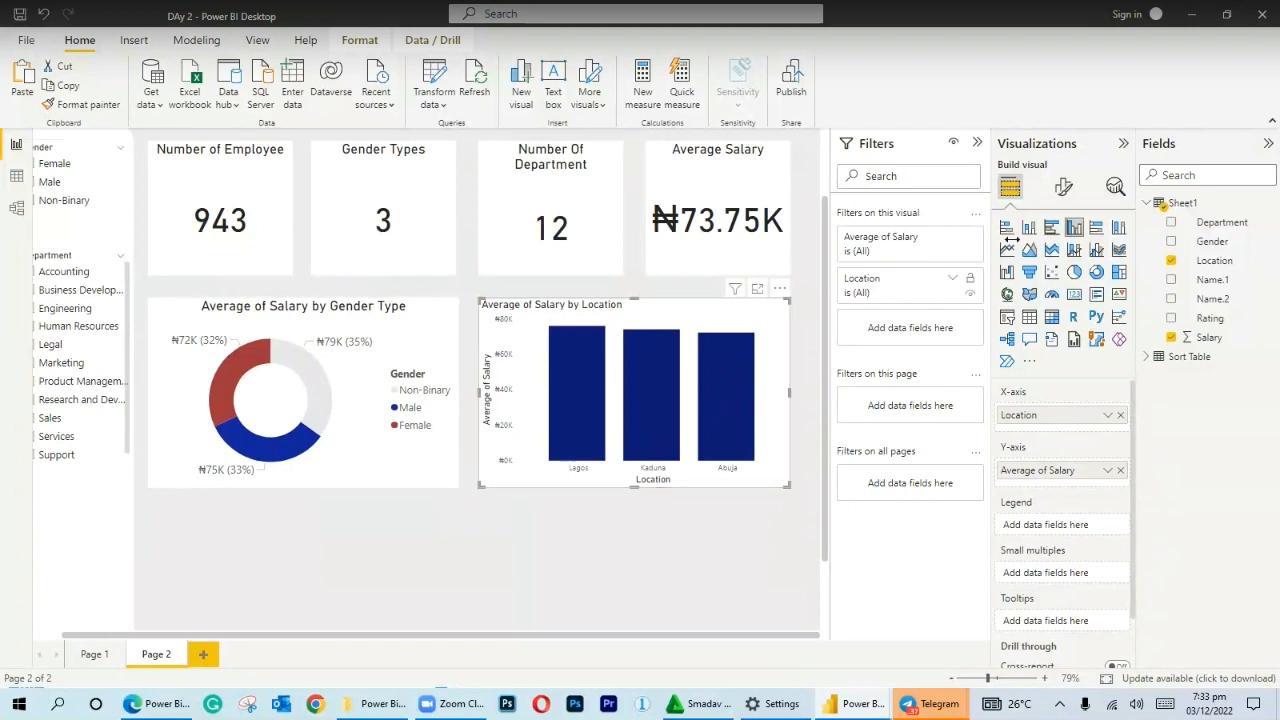
Turn off the X-axis and Y-axis titles of the column chart.
click(1064, 189)
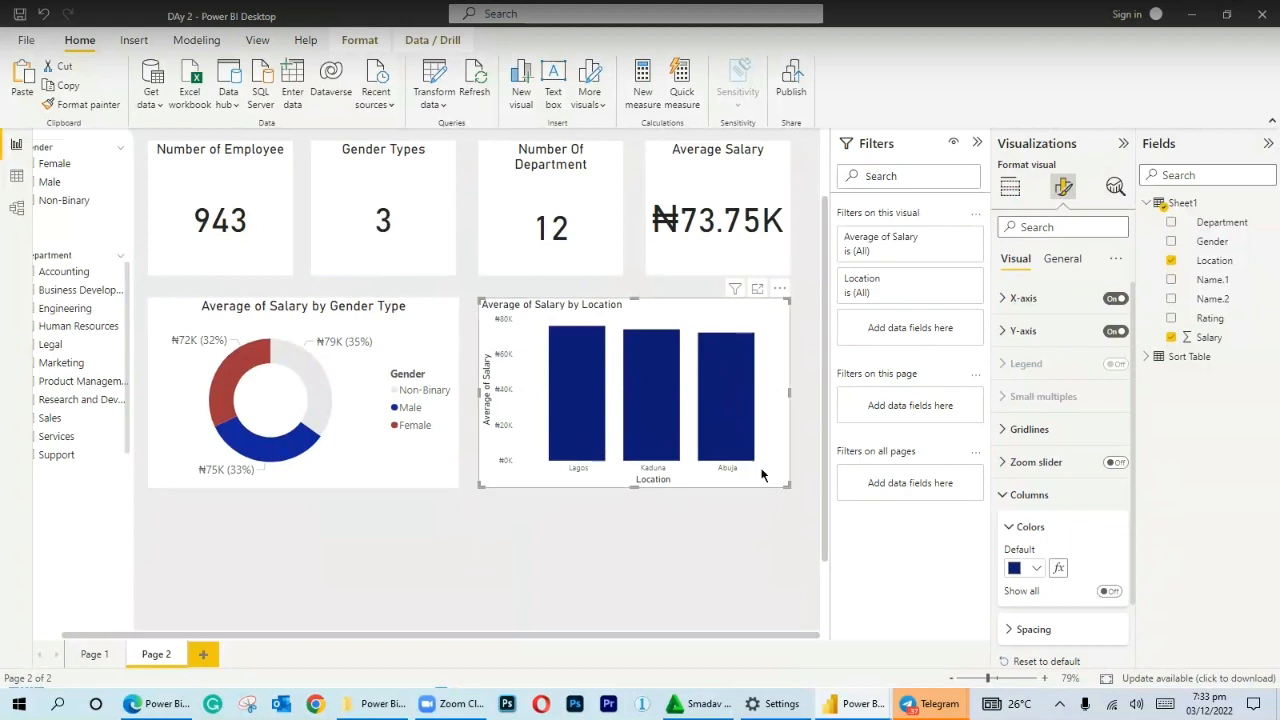
click(1012, 298)
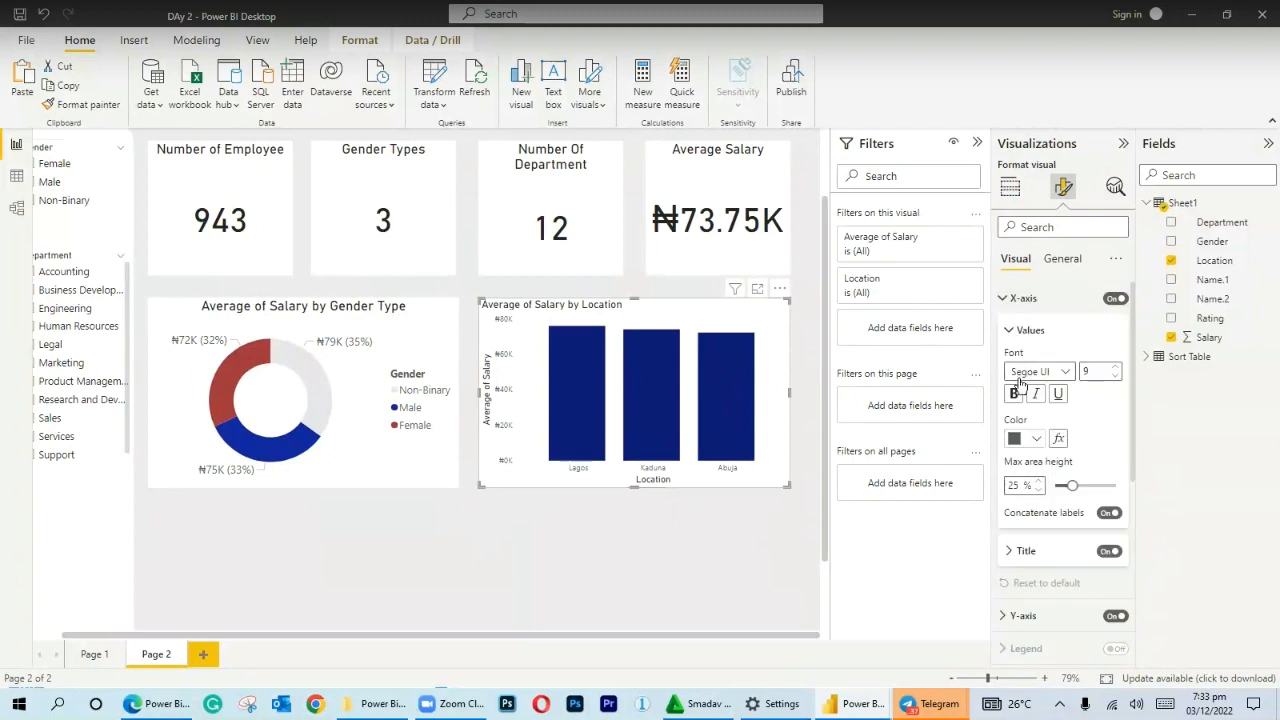
click(1107, 552)
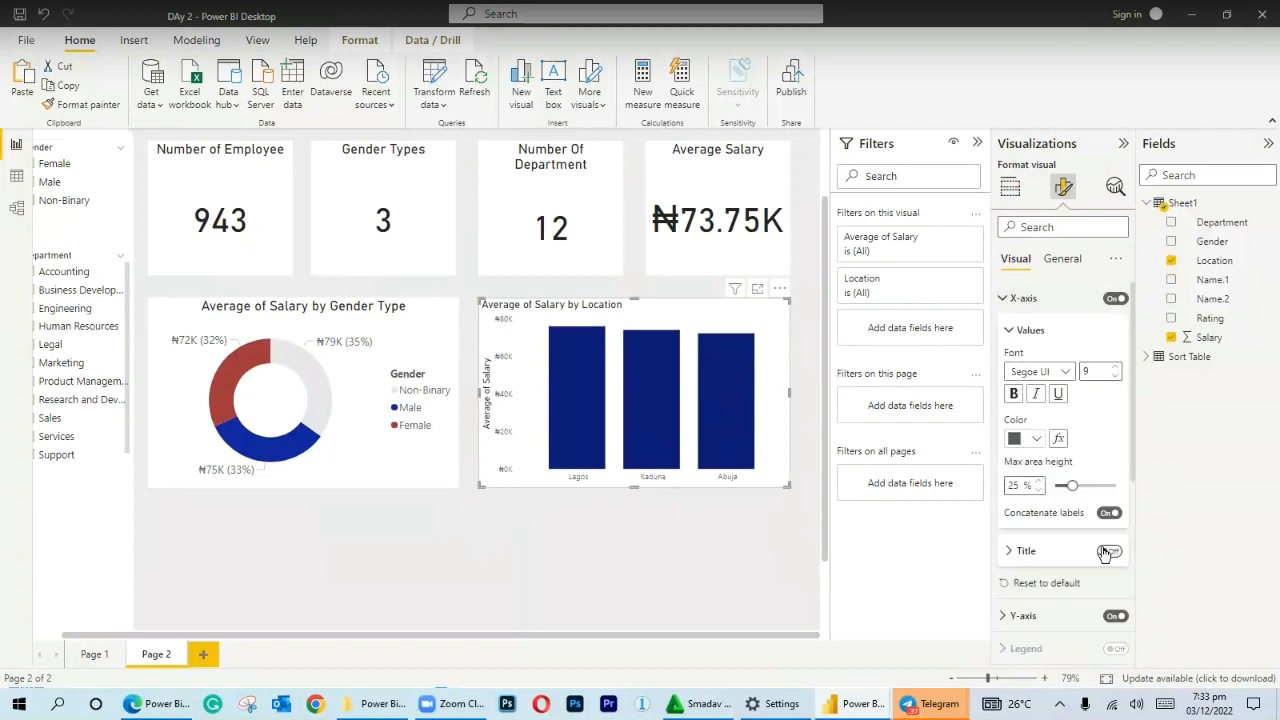
click(1000, 298)
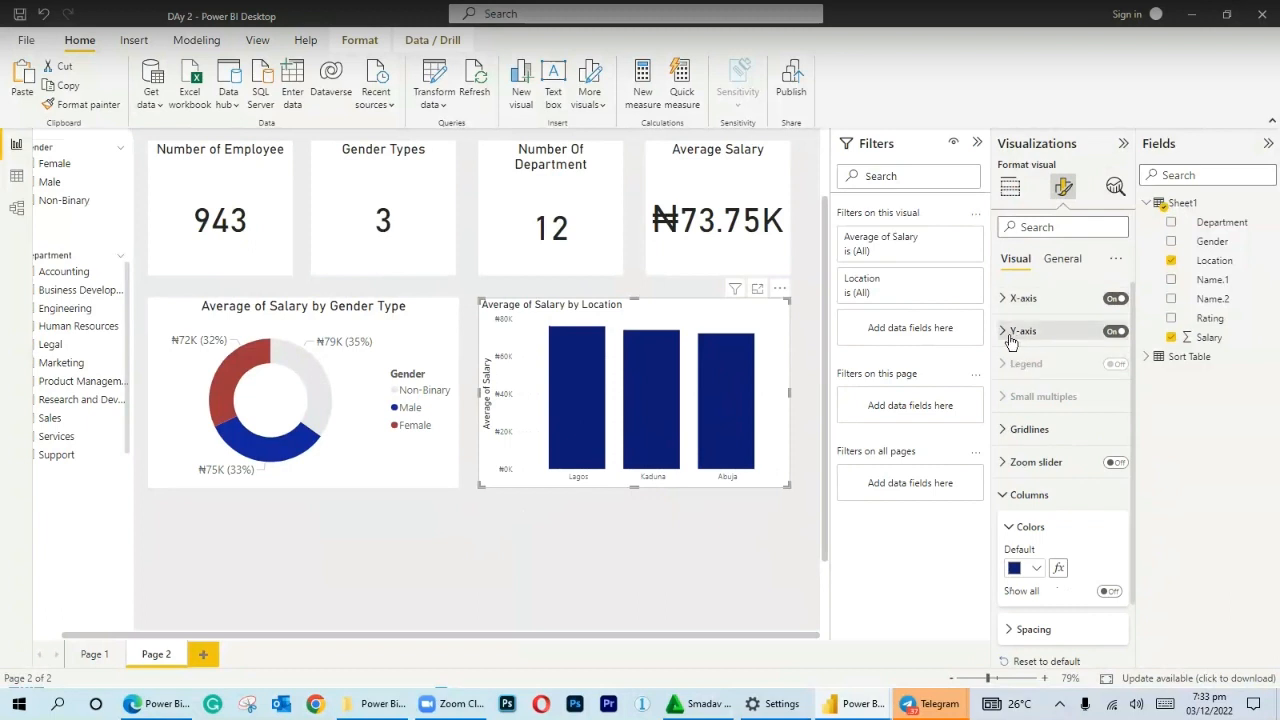
click(1010, 338)
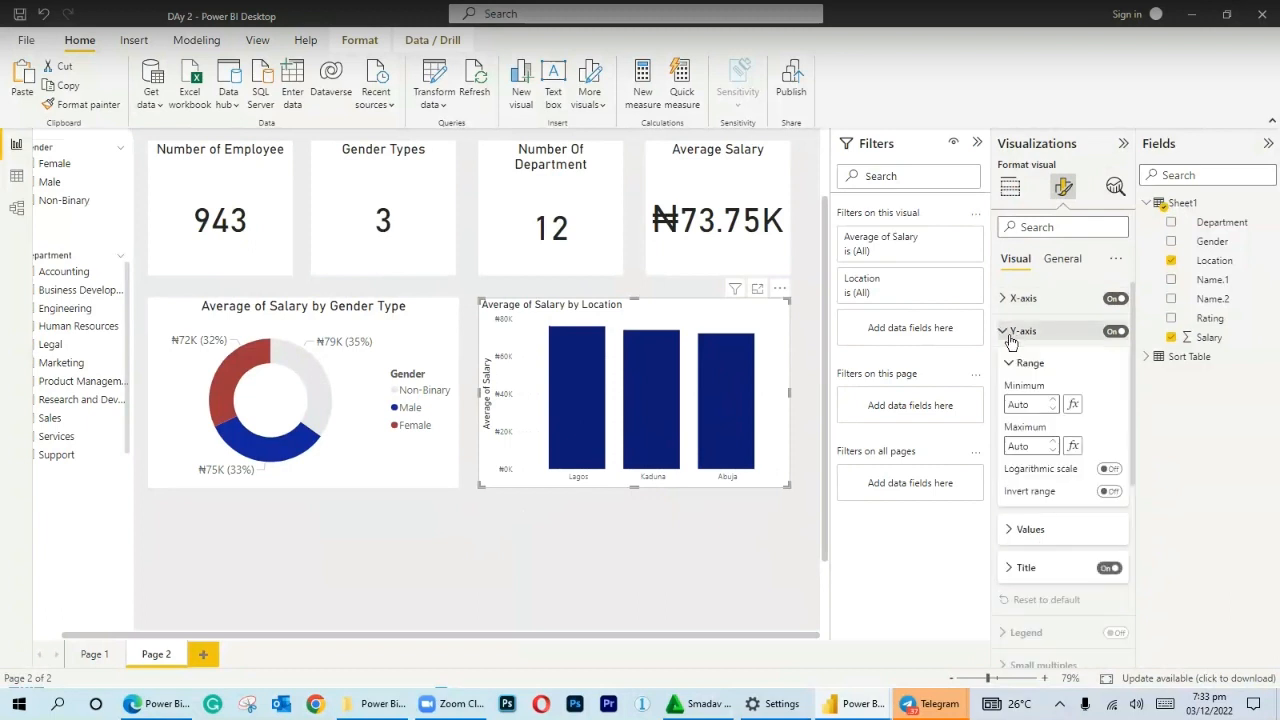
click(1106, 568)
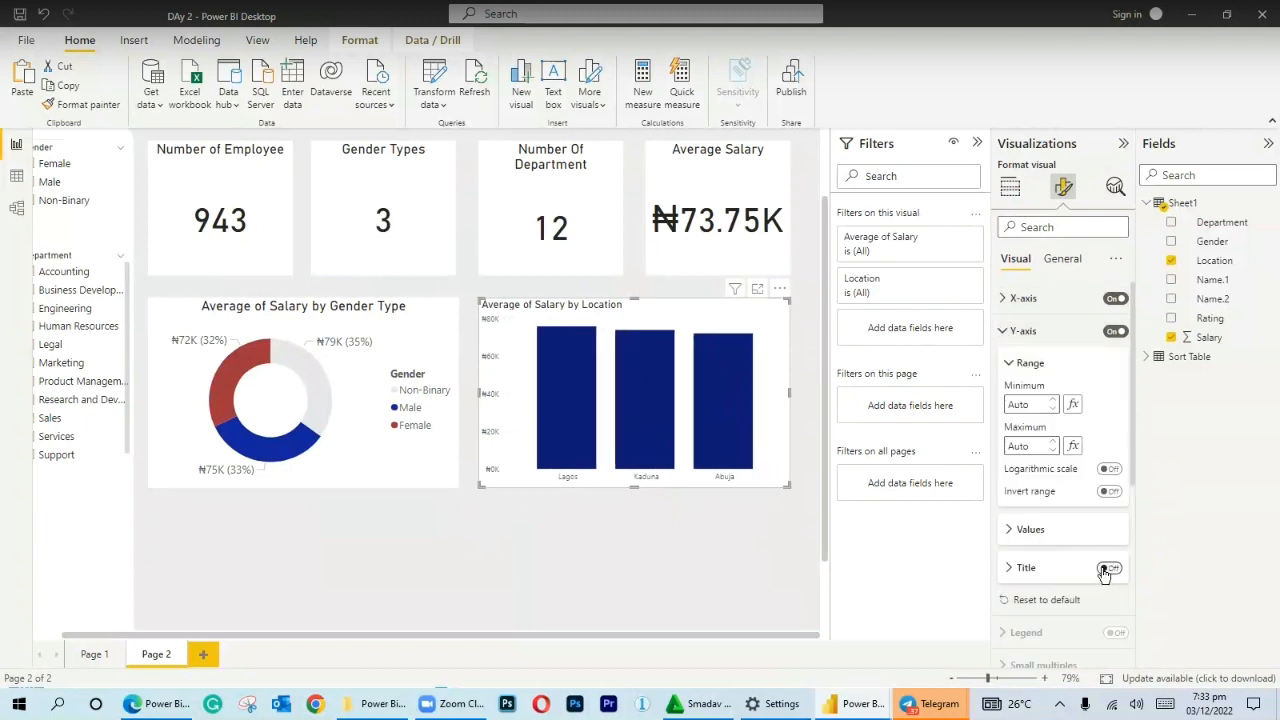
Increase the font size of the column chart's Y-axis values and extend the chart slightly downward.
click(1010, 532)
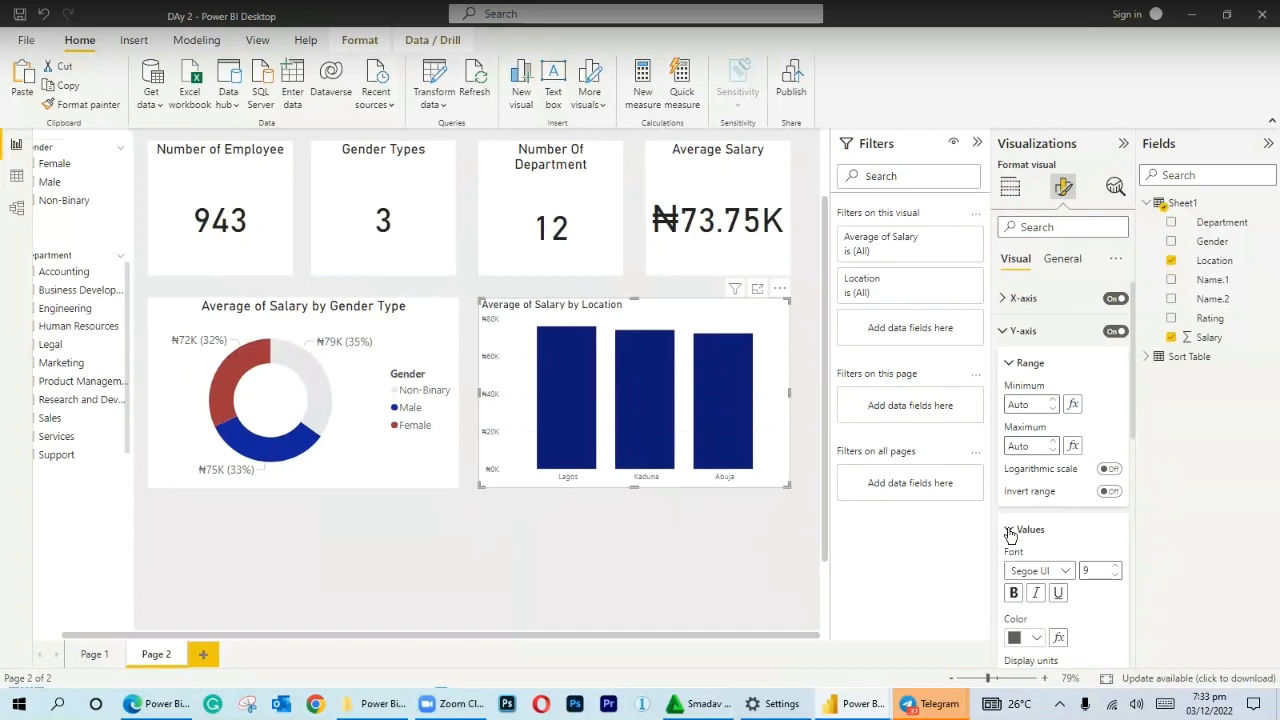
click(1117, 566)
click(1117, 566)
click(1117, 566)
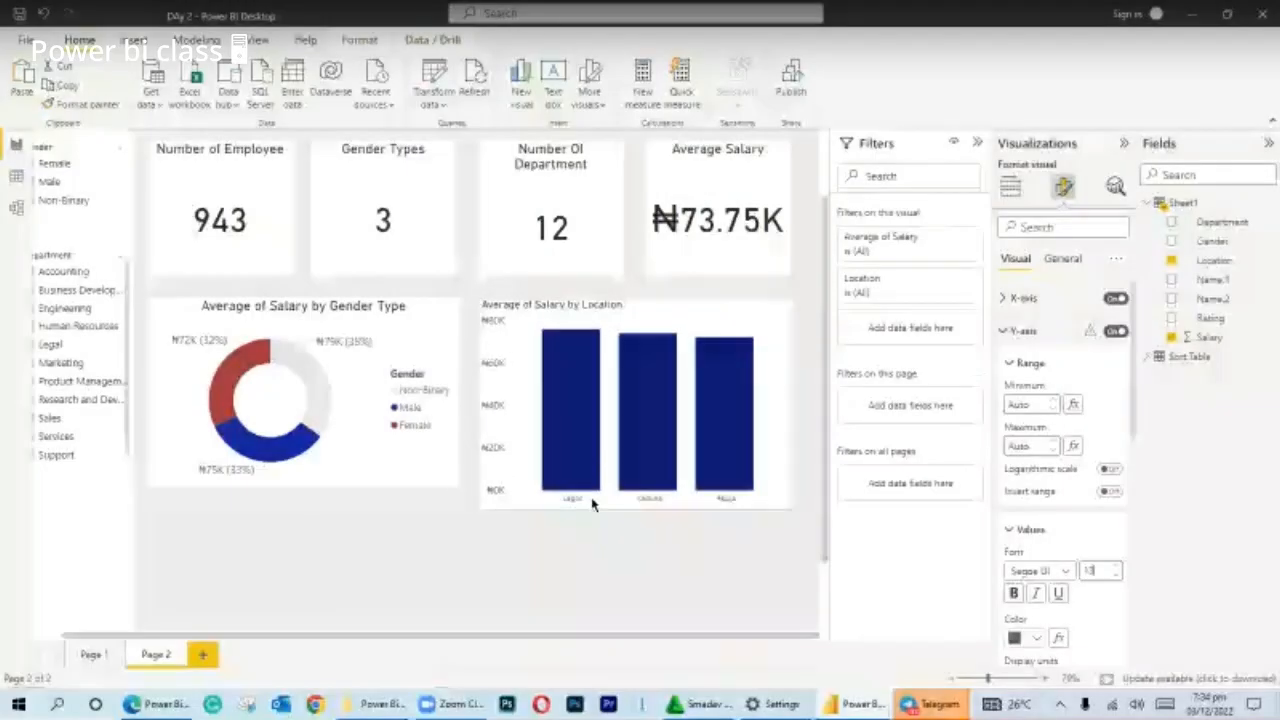
Extend the donut chart downward to align its lower edge with the column chart's.
click(300, 480)
drag(300, 486, 297, 509)
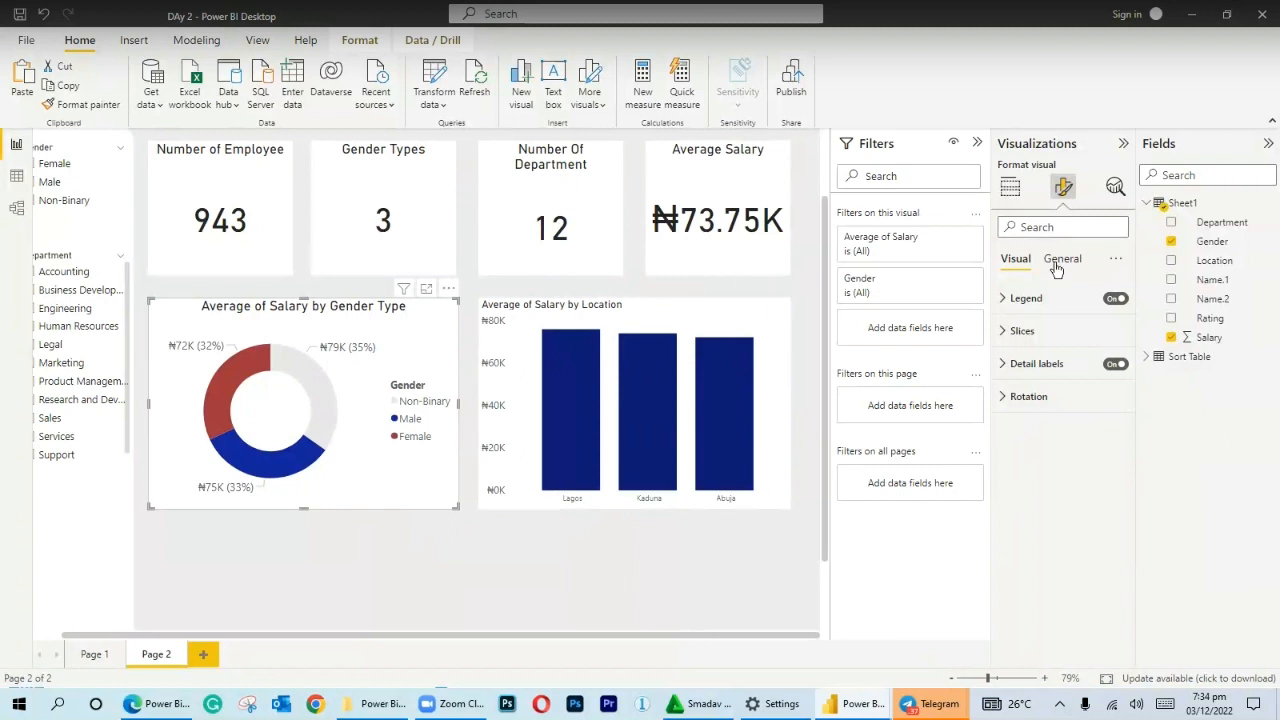
Set the font size of the column chart's Y-axis values to 11.
click(778, 376)
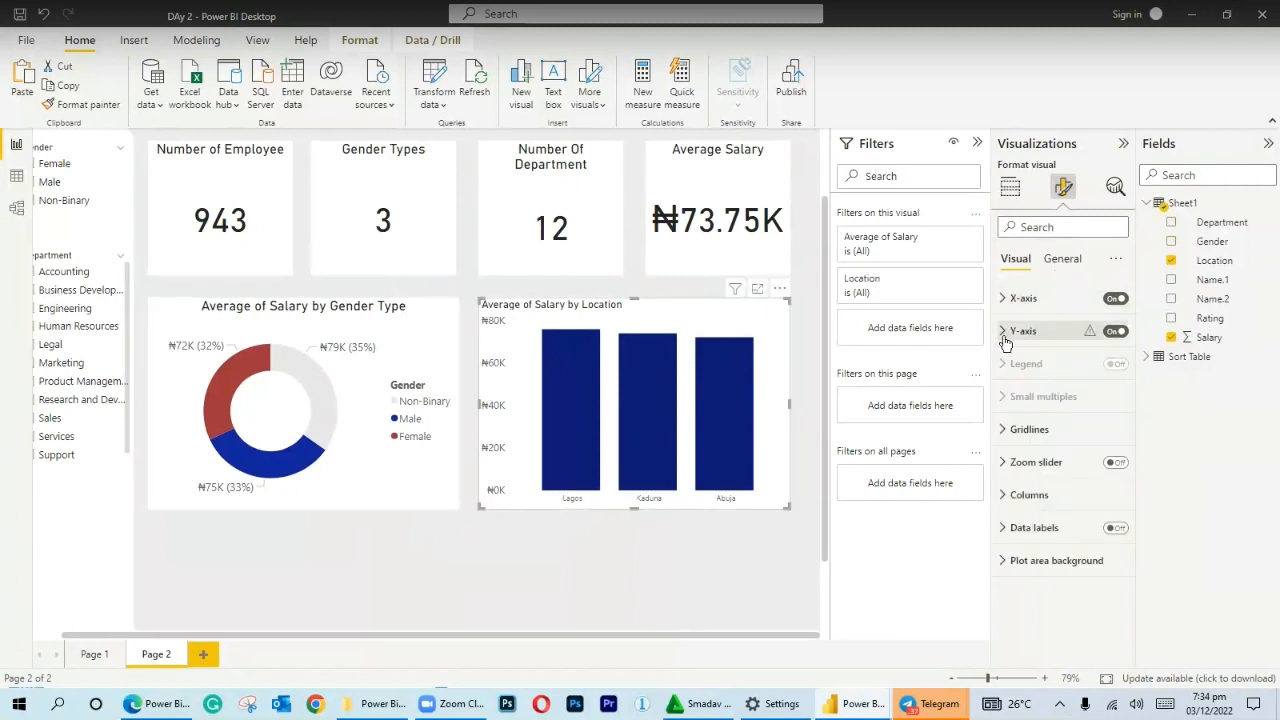
click(1010, 300)
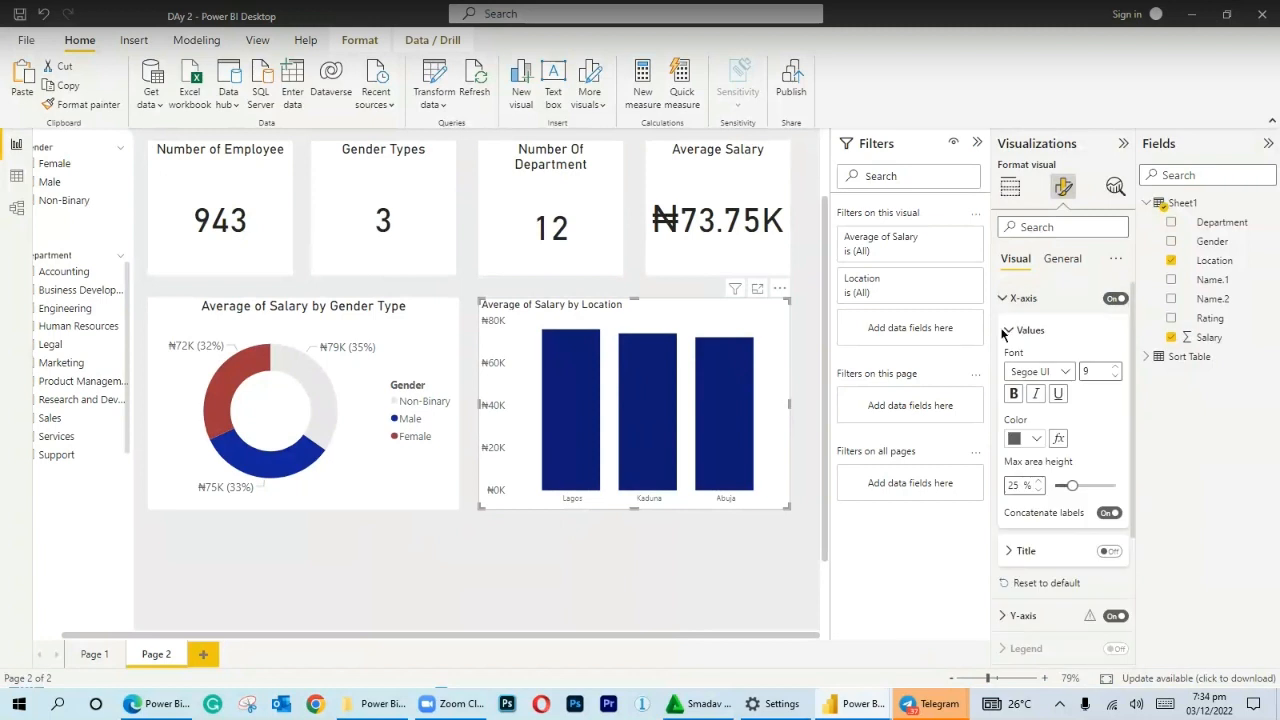
click(1013, 305)
mouse_move(1090, 335)
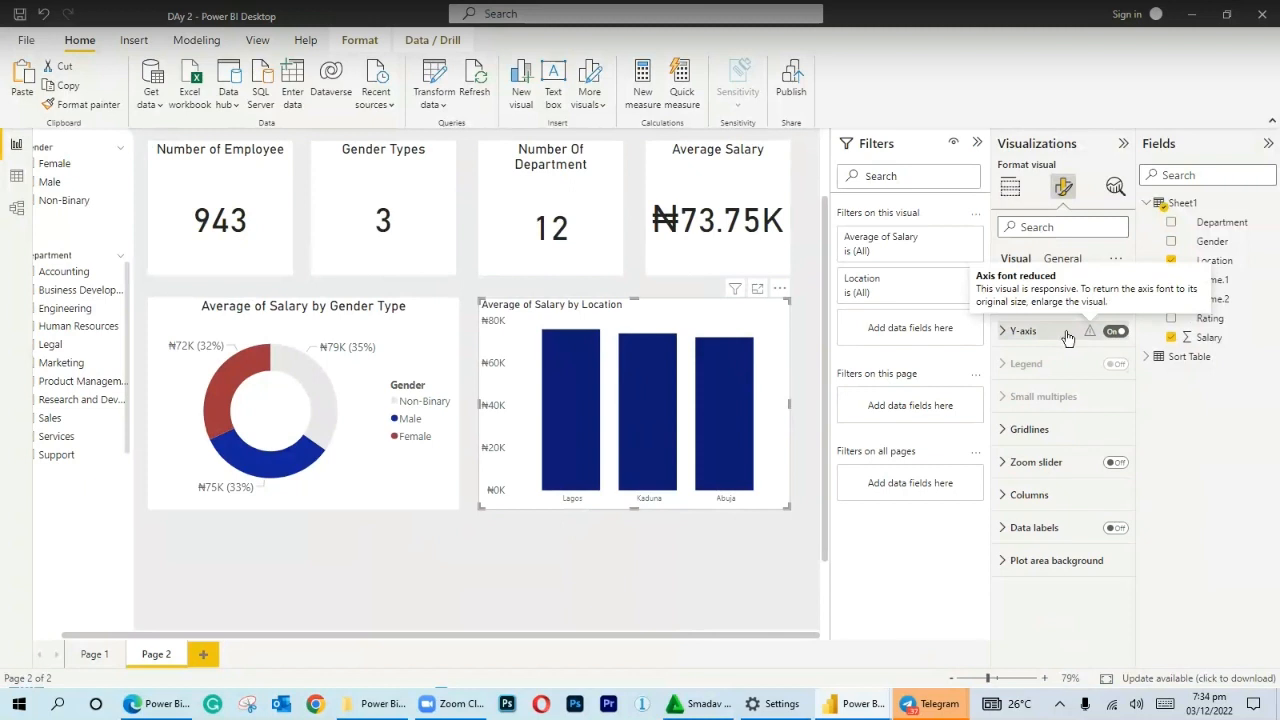
click(1003, 338)
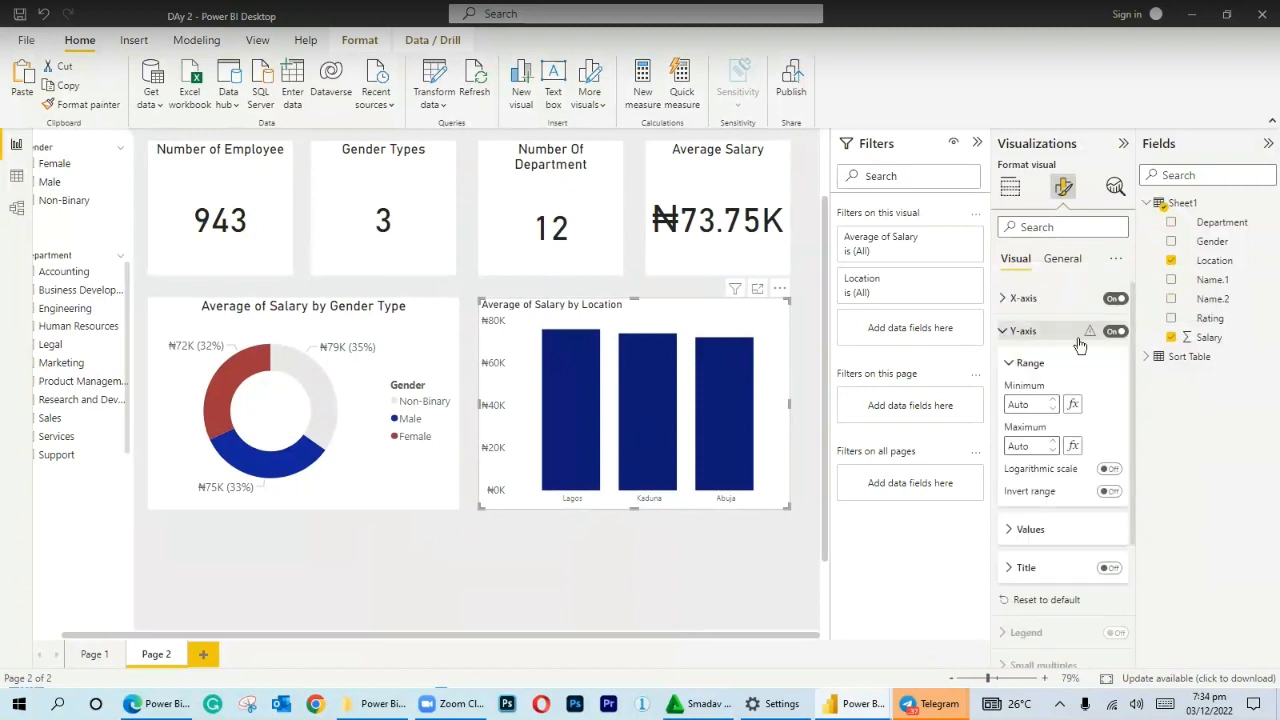
mouse_move(1090, 338)
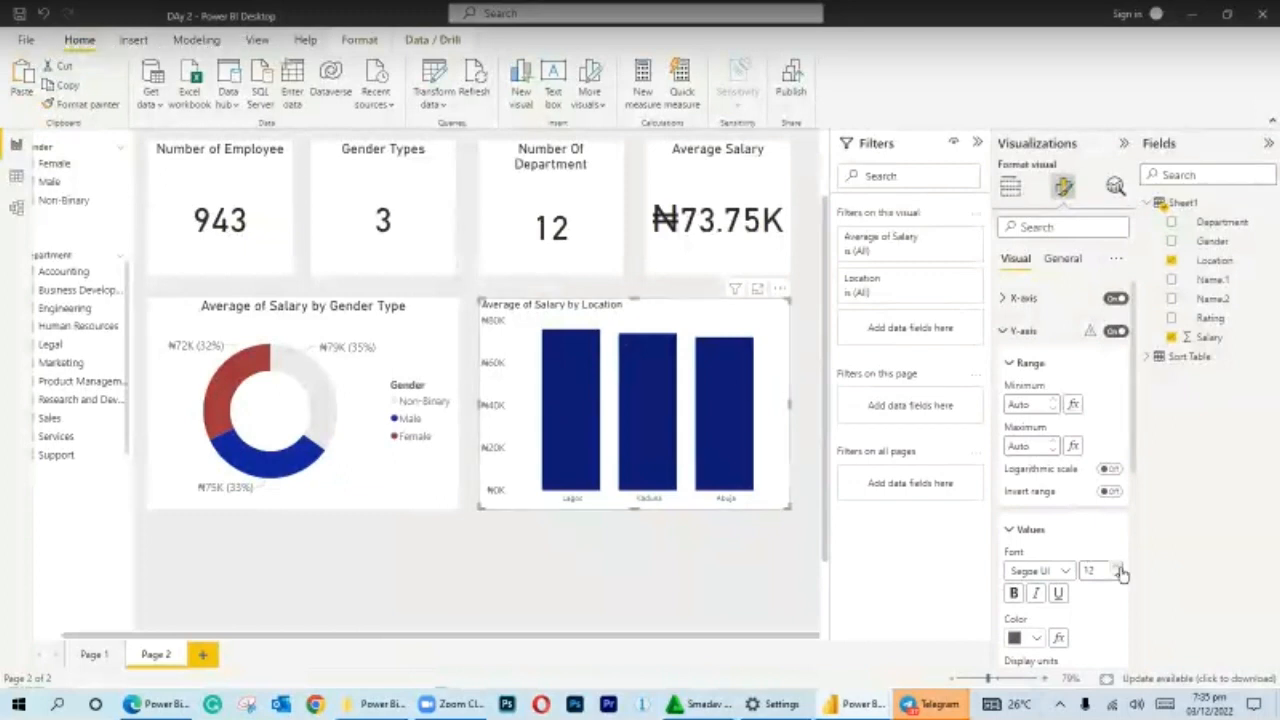
click(1119, 567)
click(1119, 575)
click(1119, 575)
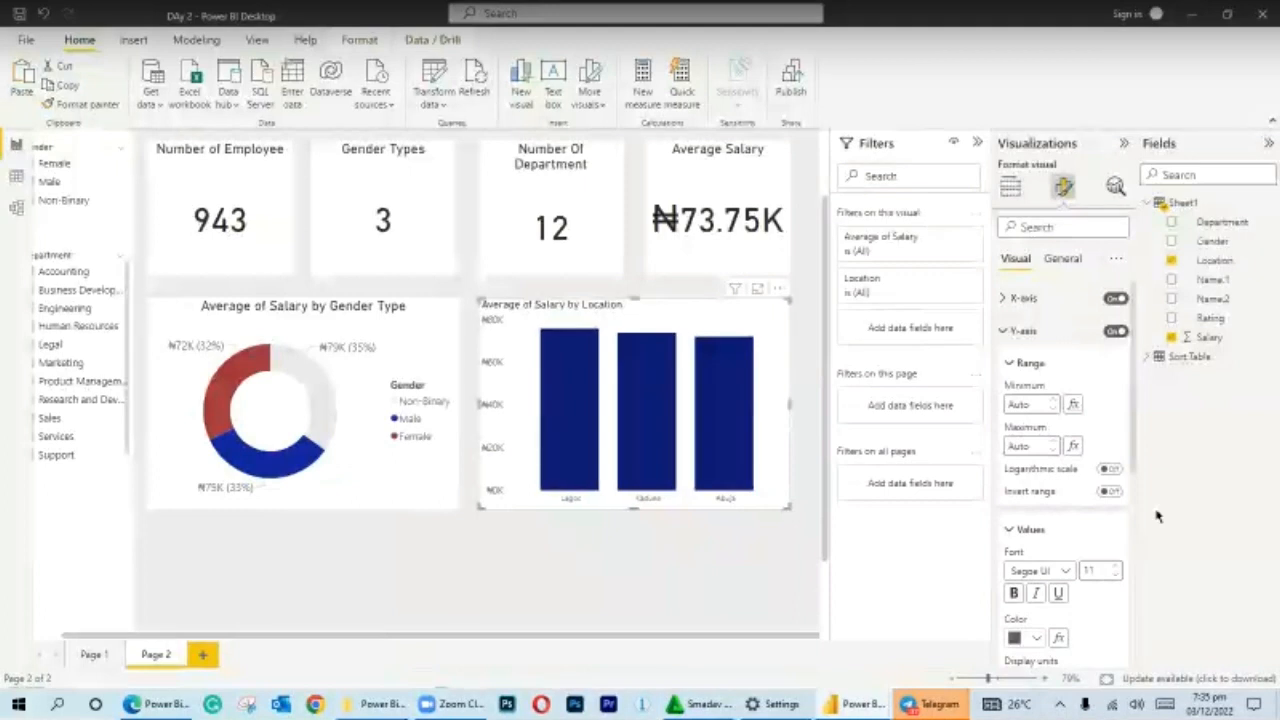
click(1010, 333)
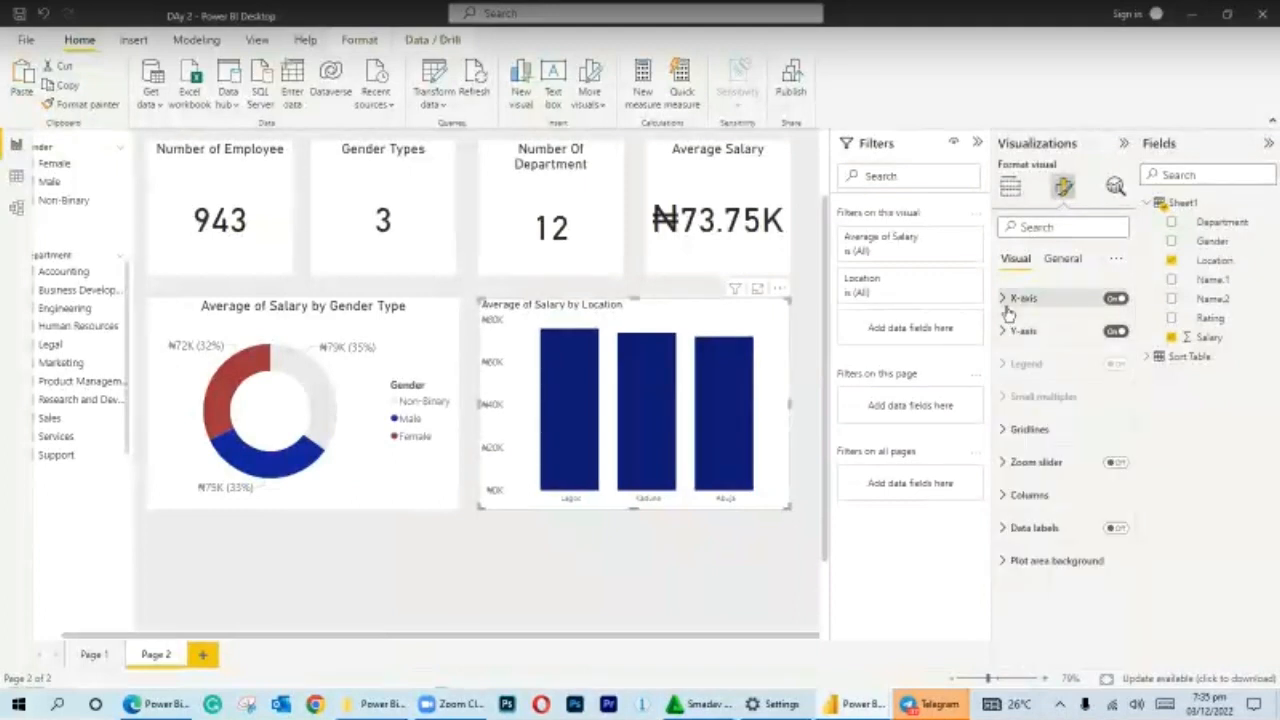
Set the font size of the column chart's X-axis values to 13, leaving the axis title off.
click(1008, 300)
click(1117, 368)
click(1117, 368)
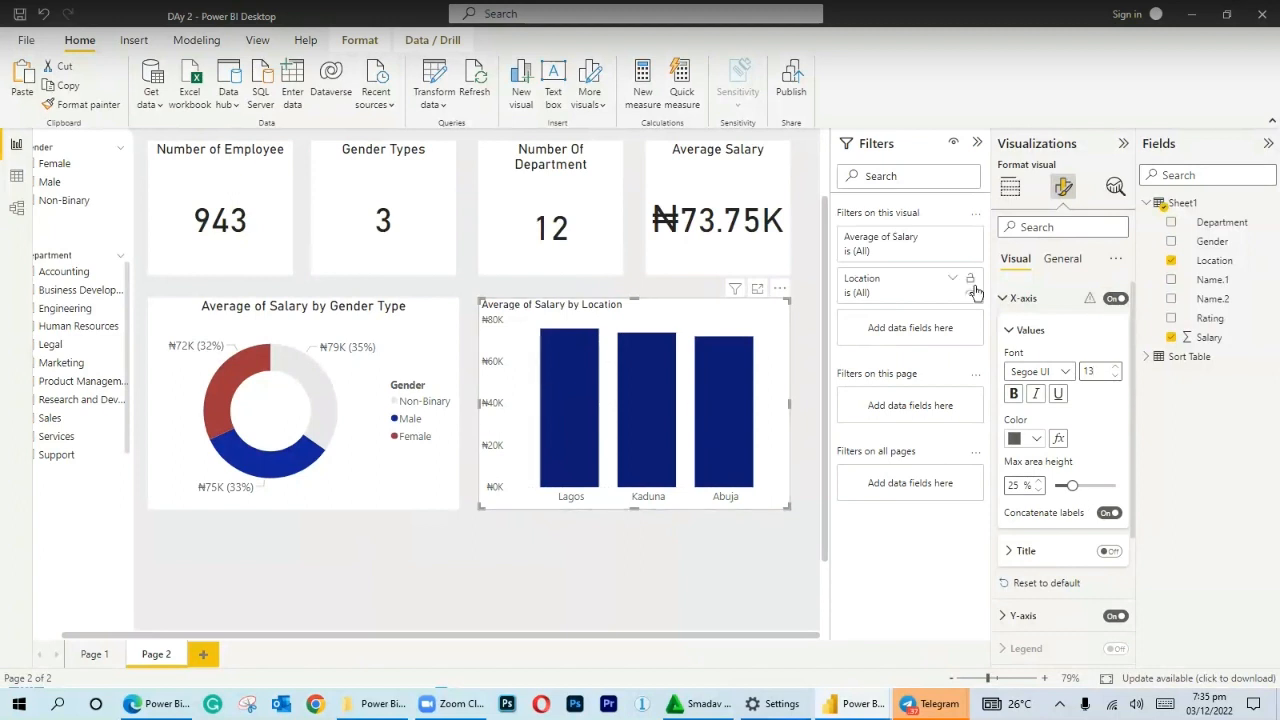
click(1110, 552)
click(1110, 552)
Change the column chart's title text to "Average Salary by Location".
click(1061, 260)
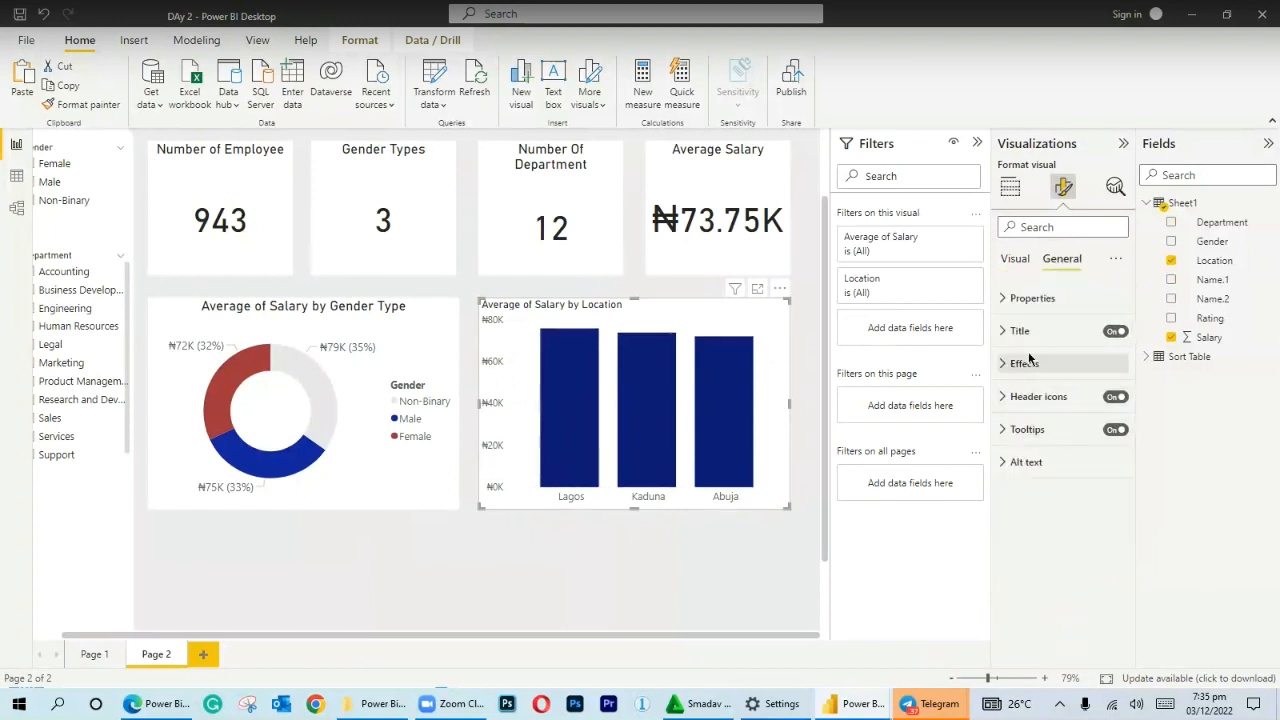
click(1062, 333)
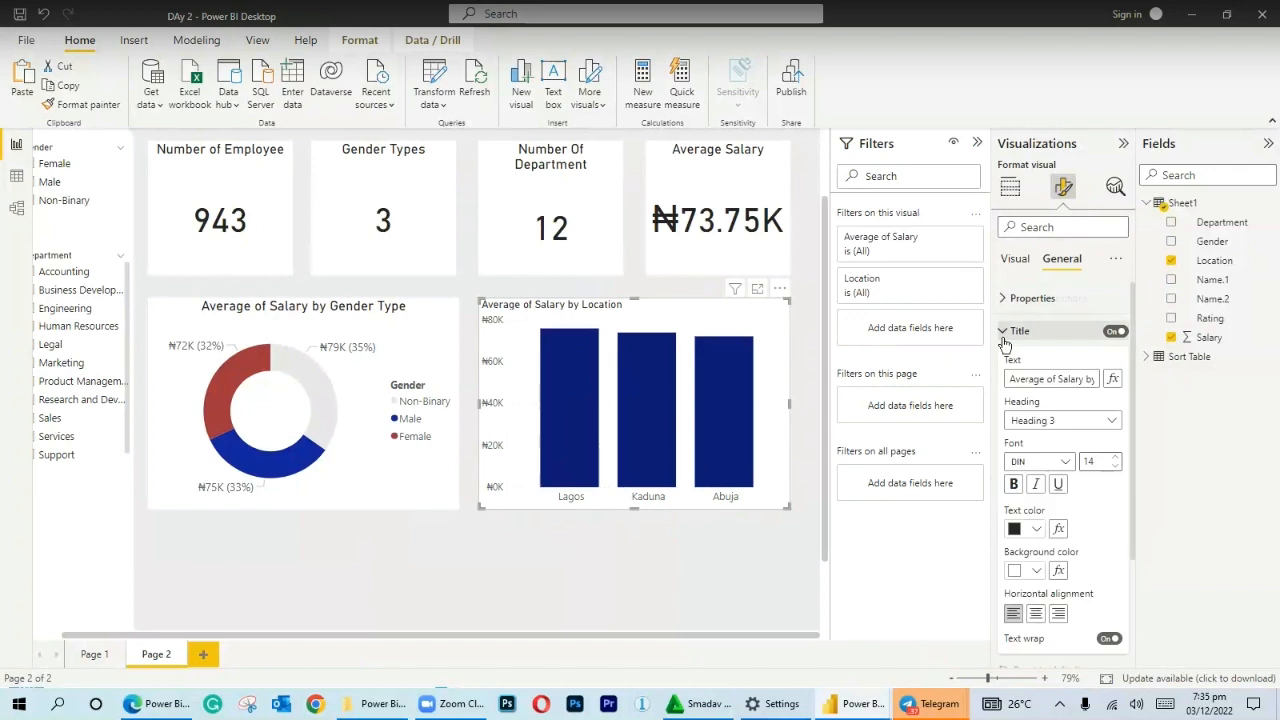
click(1061, 379)
key(BackSpace)
key(BackSpace)
key(BackSpace)
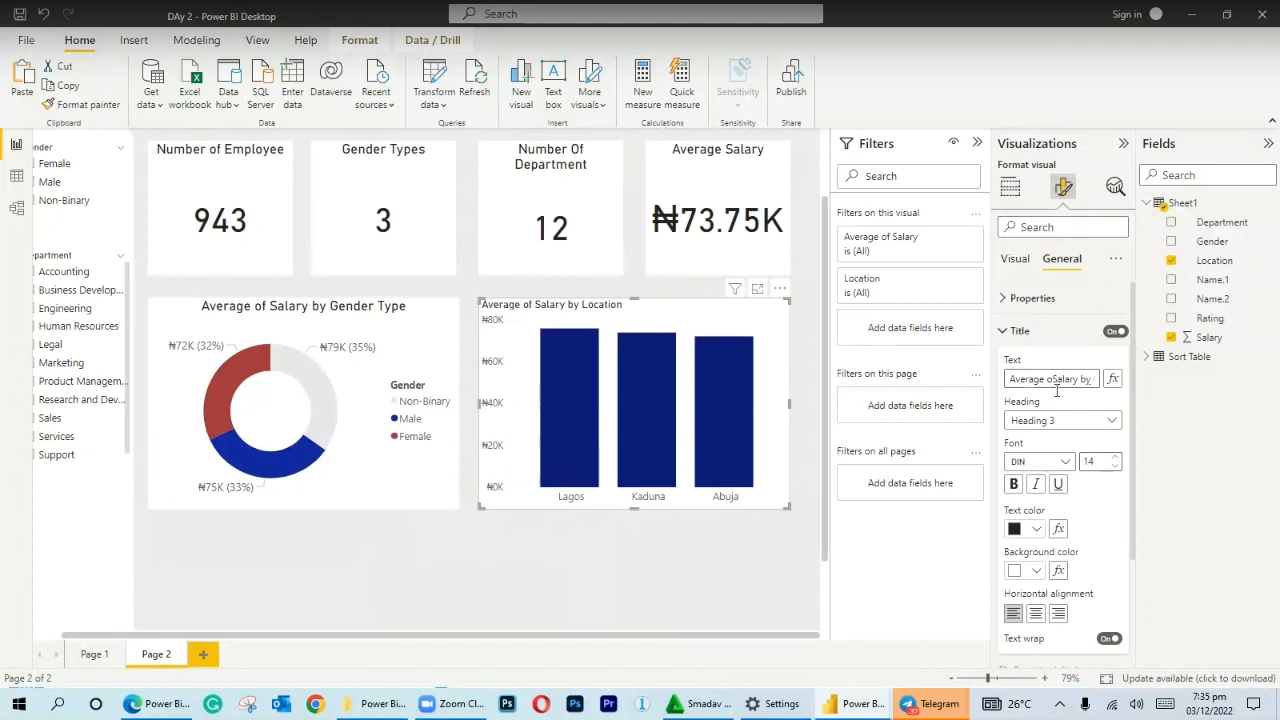
Set the column chart's title font size to 18, center the title and deselect the chart.
double_click(1085, 462)
text(18)
click(1035, 613)
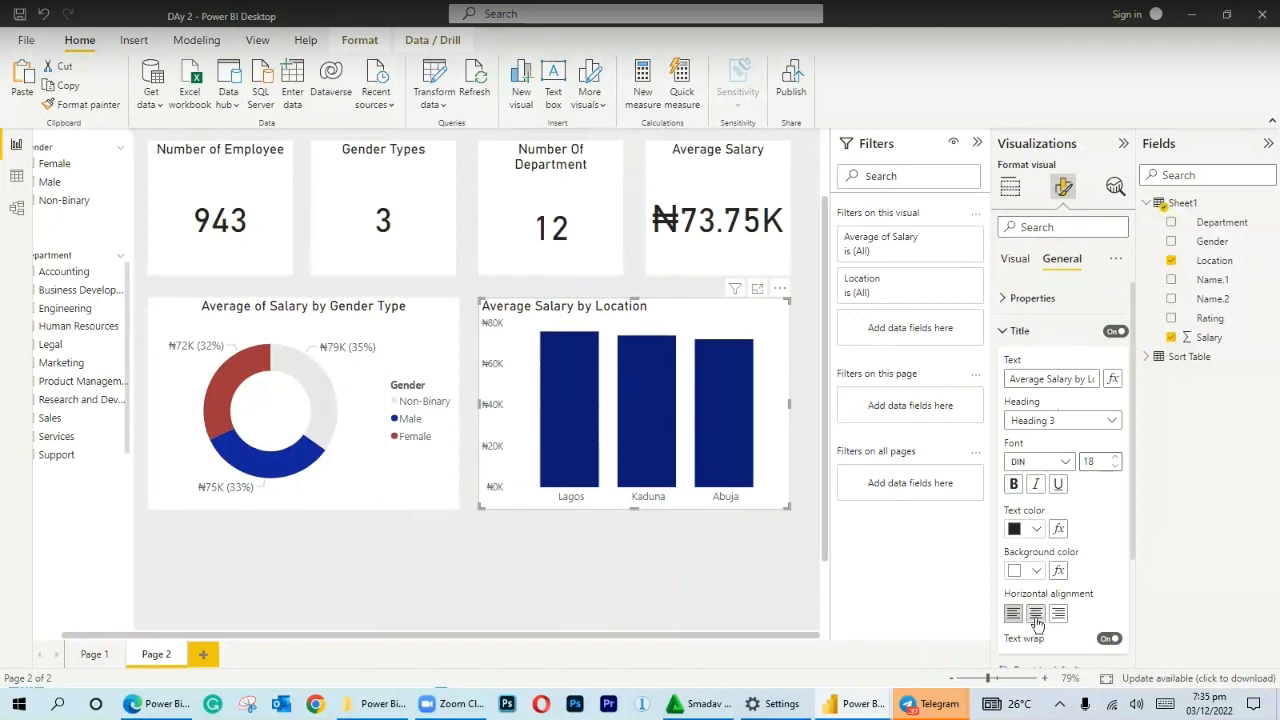
click(726, 603)
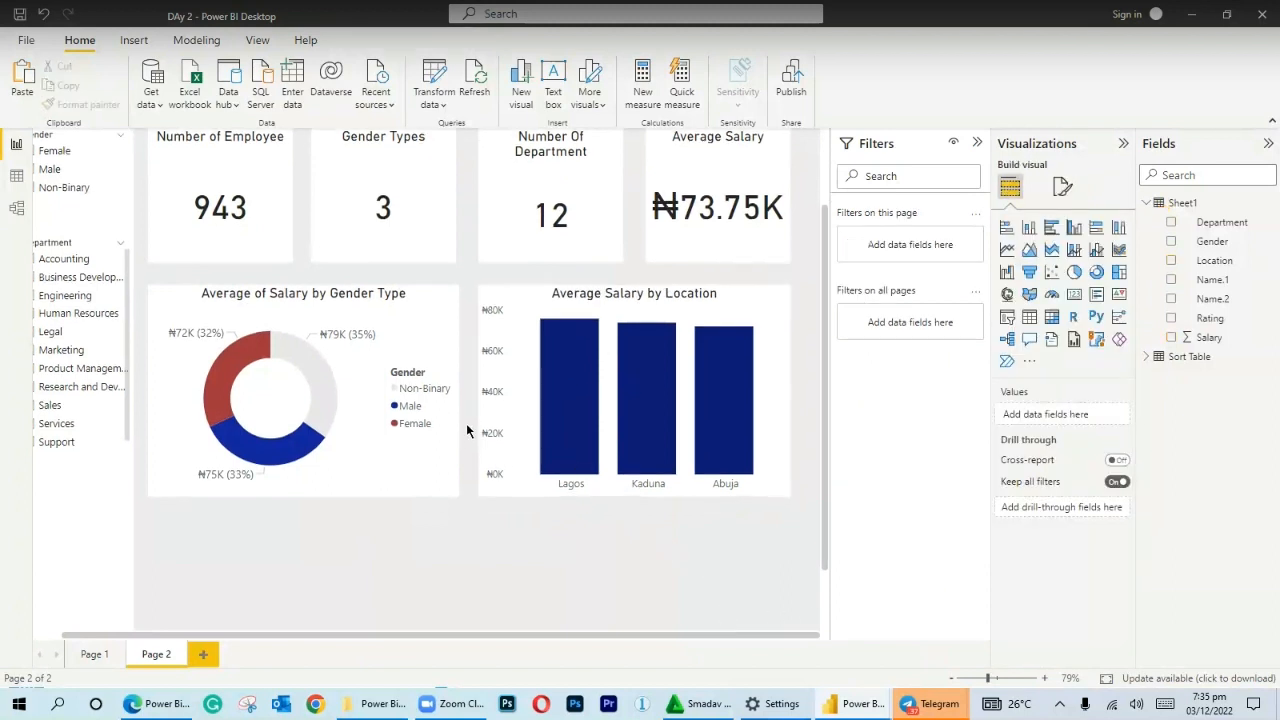
scroll(434, 422, down, 1)
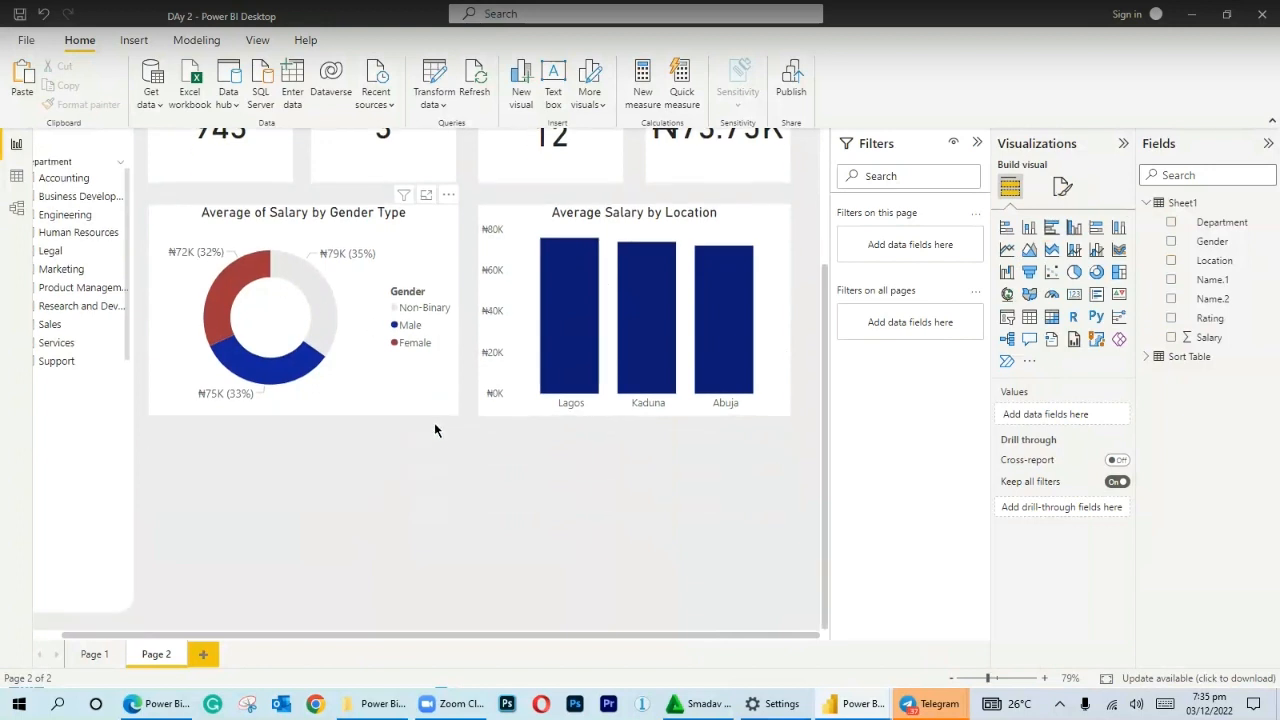
scroll(434, 422, up, 3)
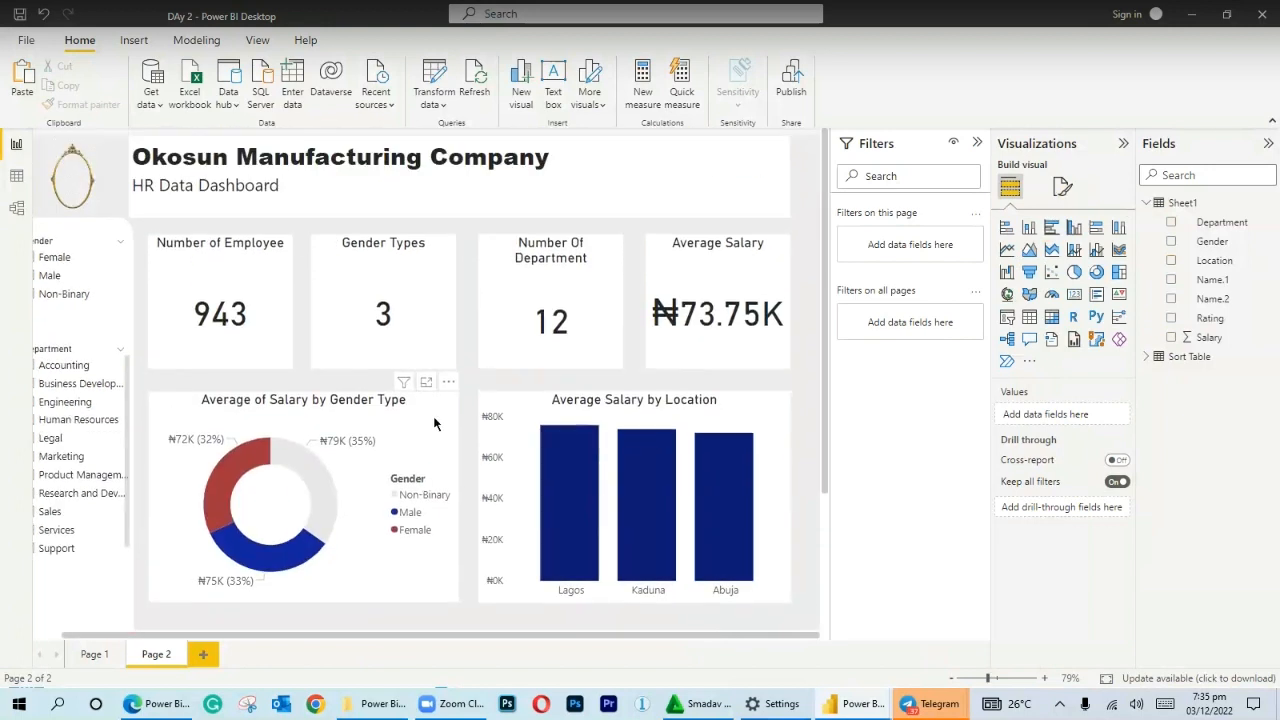
Add a 100% stacked bar chart below the donut chart and widen it to span both charts above.
scroll(434, 422, down, 4)
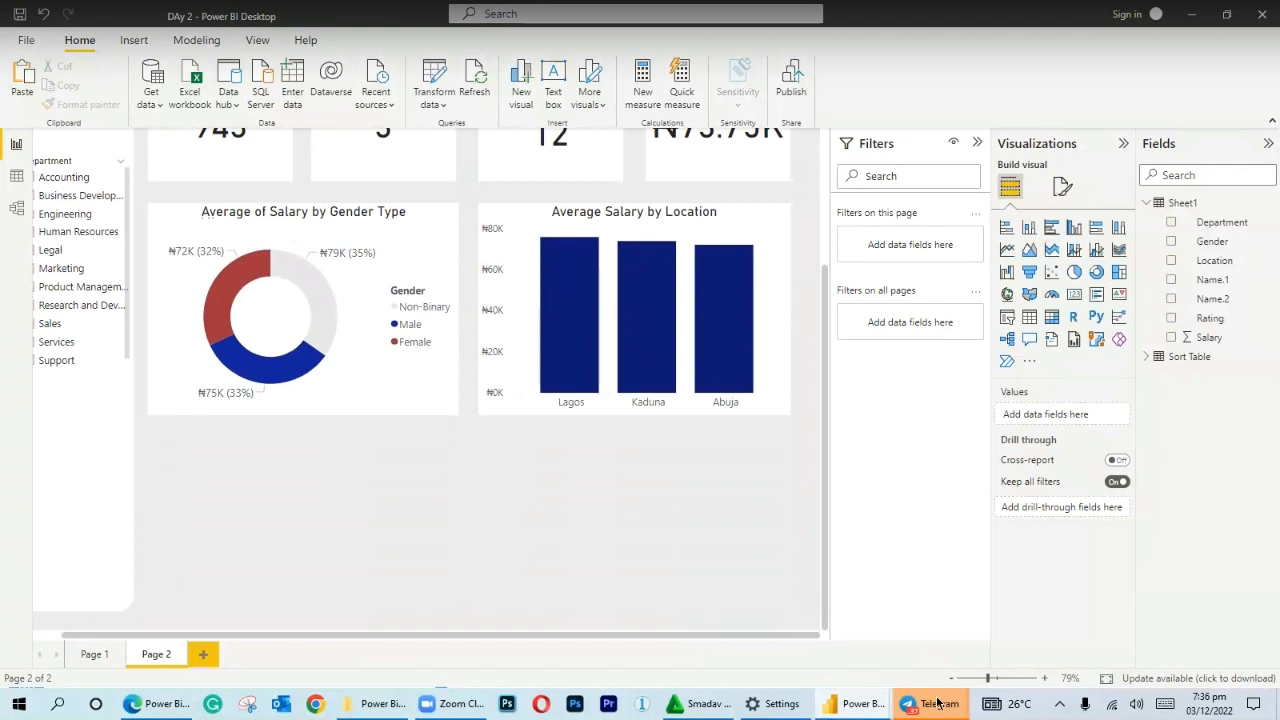
mouse_move(935, 714)
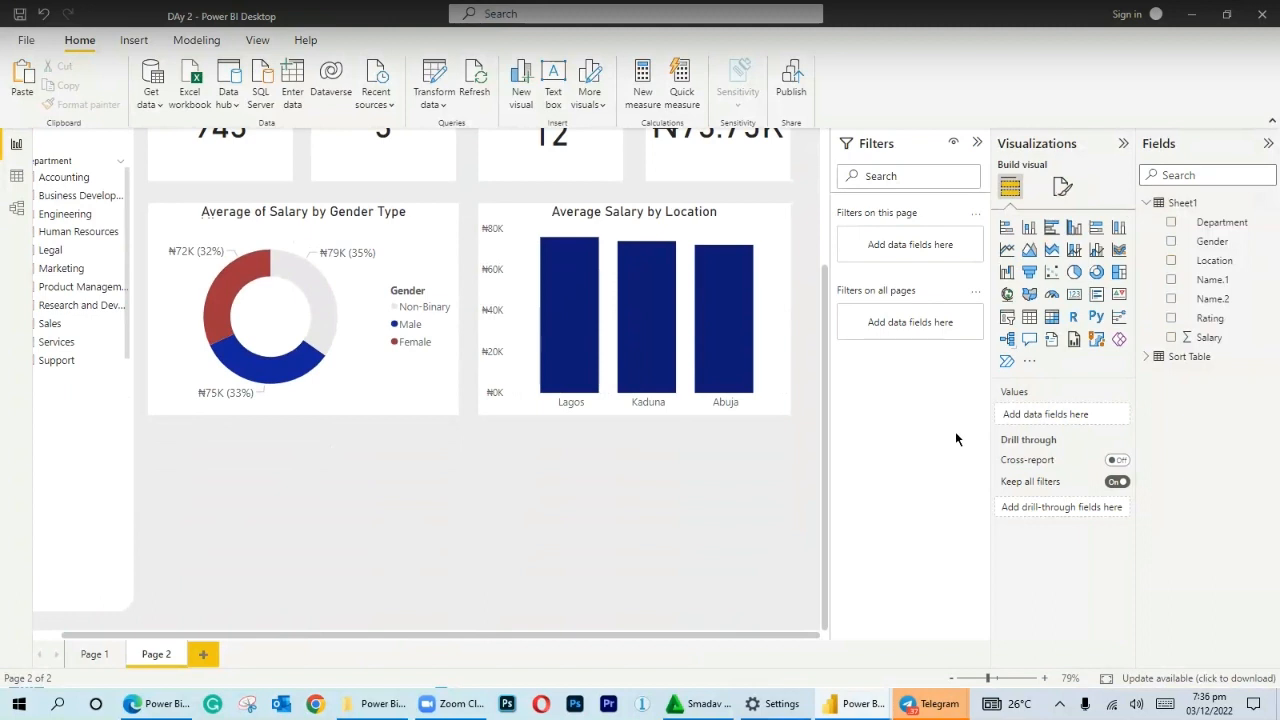
click(1101, 229)
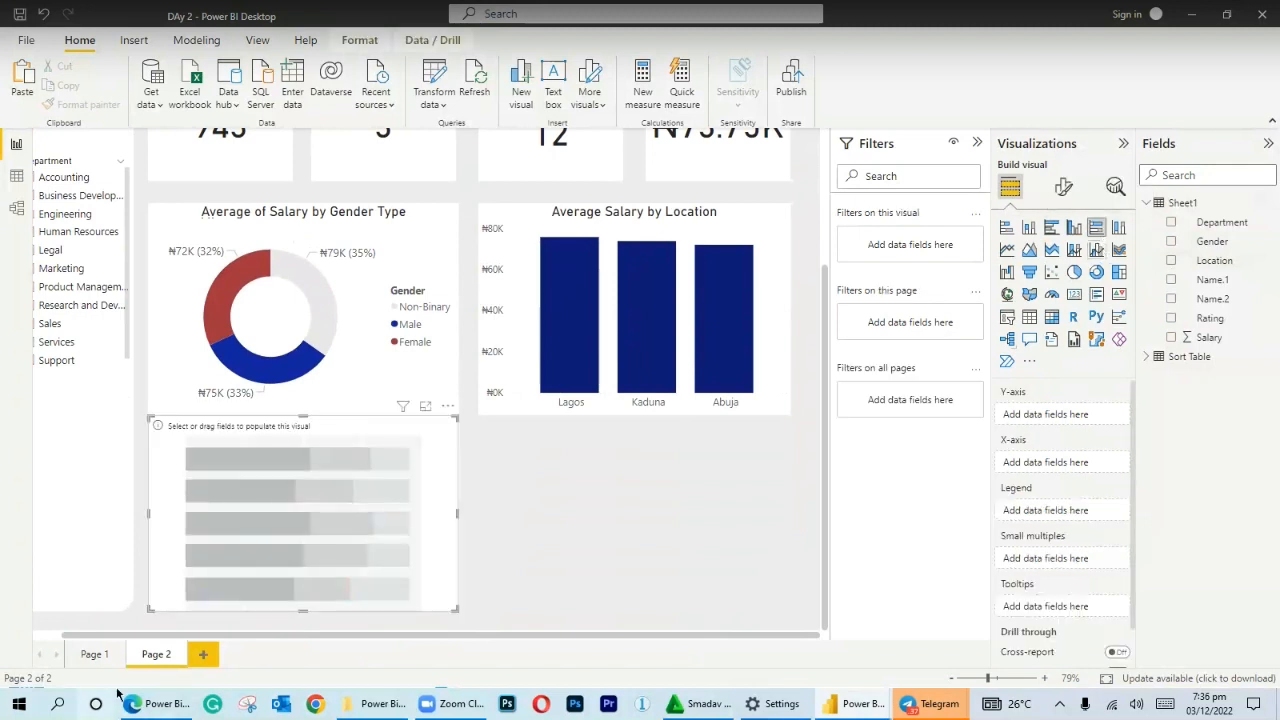
mouse_move(267, 520)
mouse_down()
mouse_move(260, 543)
mouse_move(280, 542)
mouse_move(267, 542)
mouse_up()
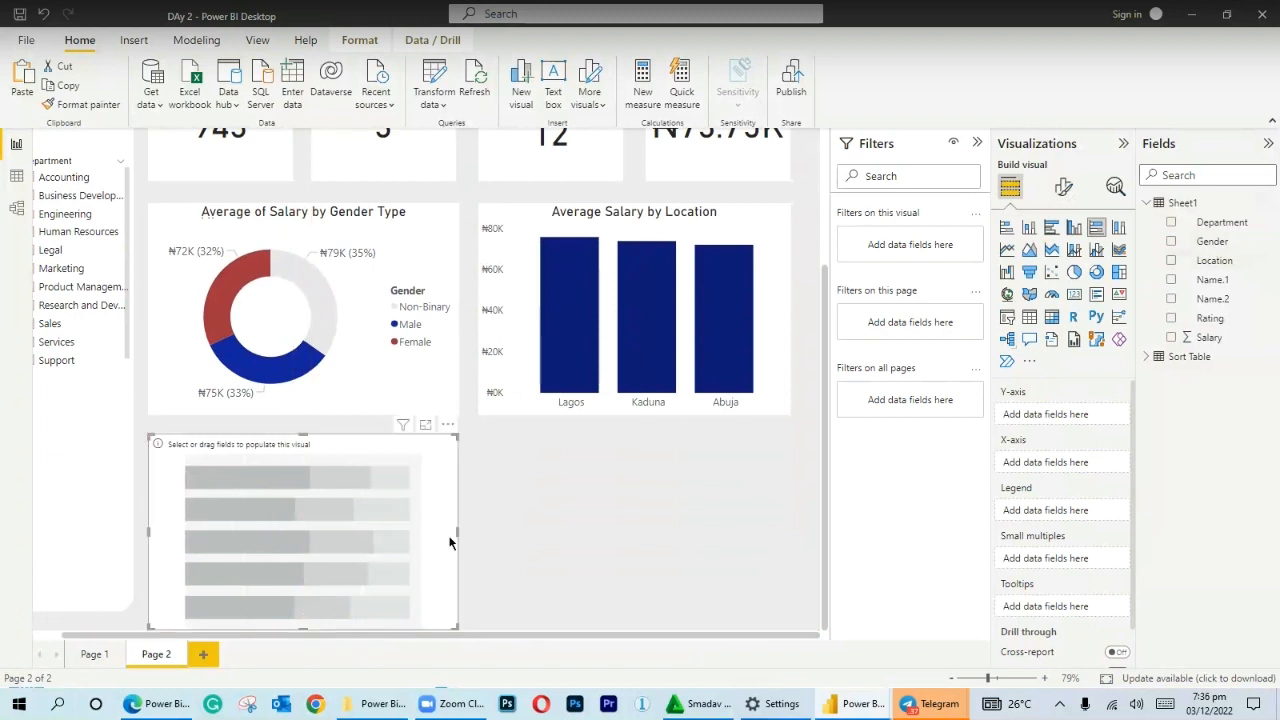
drag(457, 530, 789, 531)
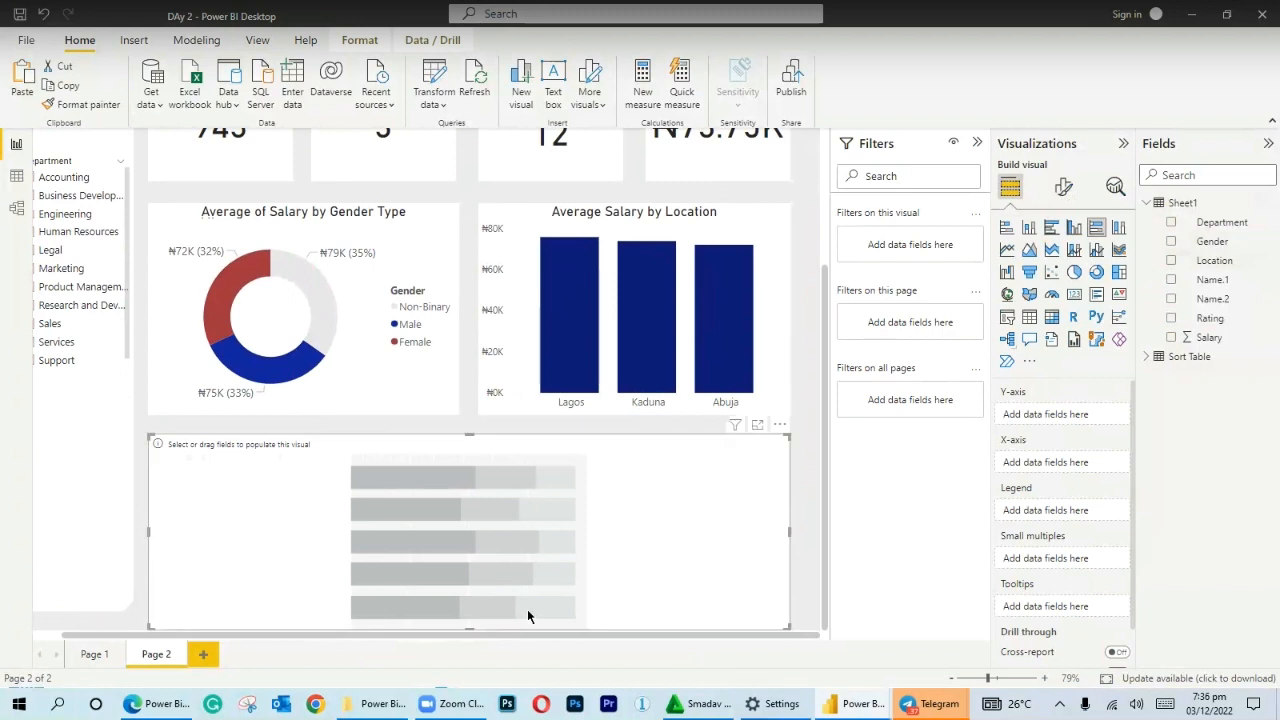
Assign Gender to the bar chart's Y-axis, Sheet1's Rating count to the X-axis and Sort Table's Rating to the legend.
drag(1226, 245, 1108, 416)
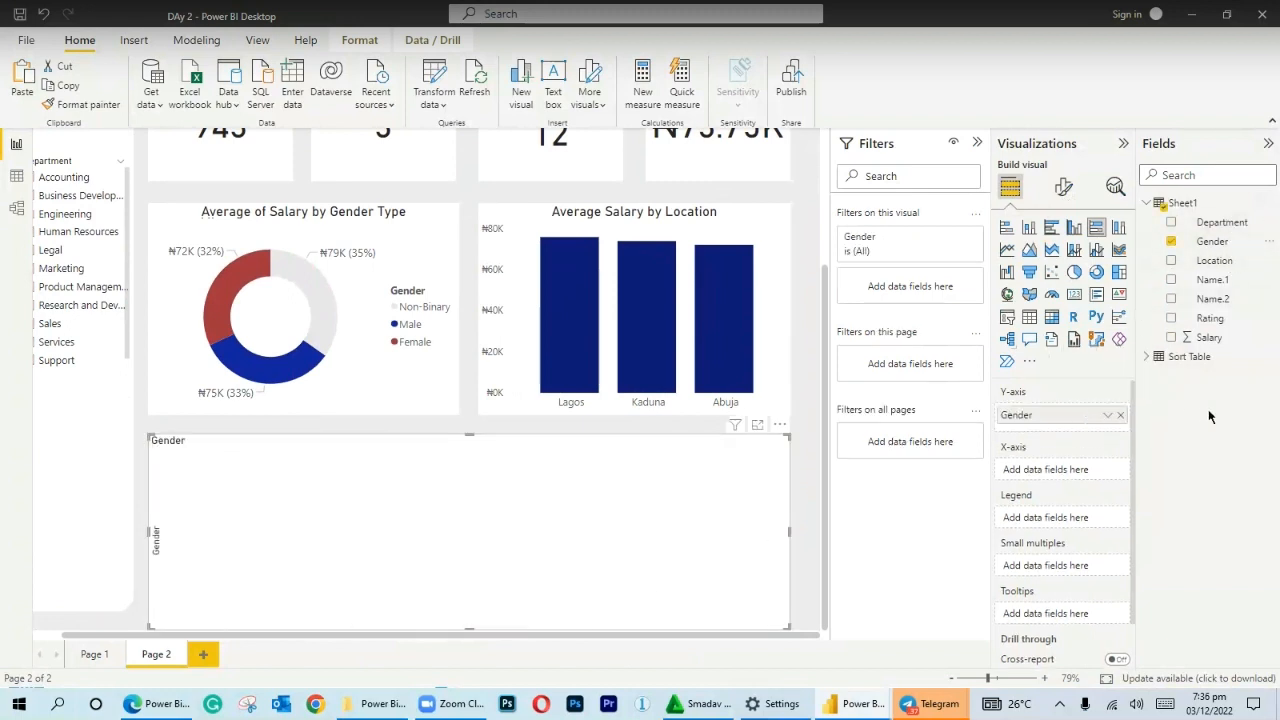
drag(1210, 318, 1070, 470)
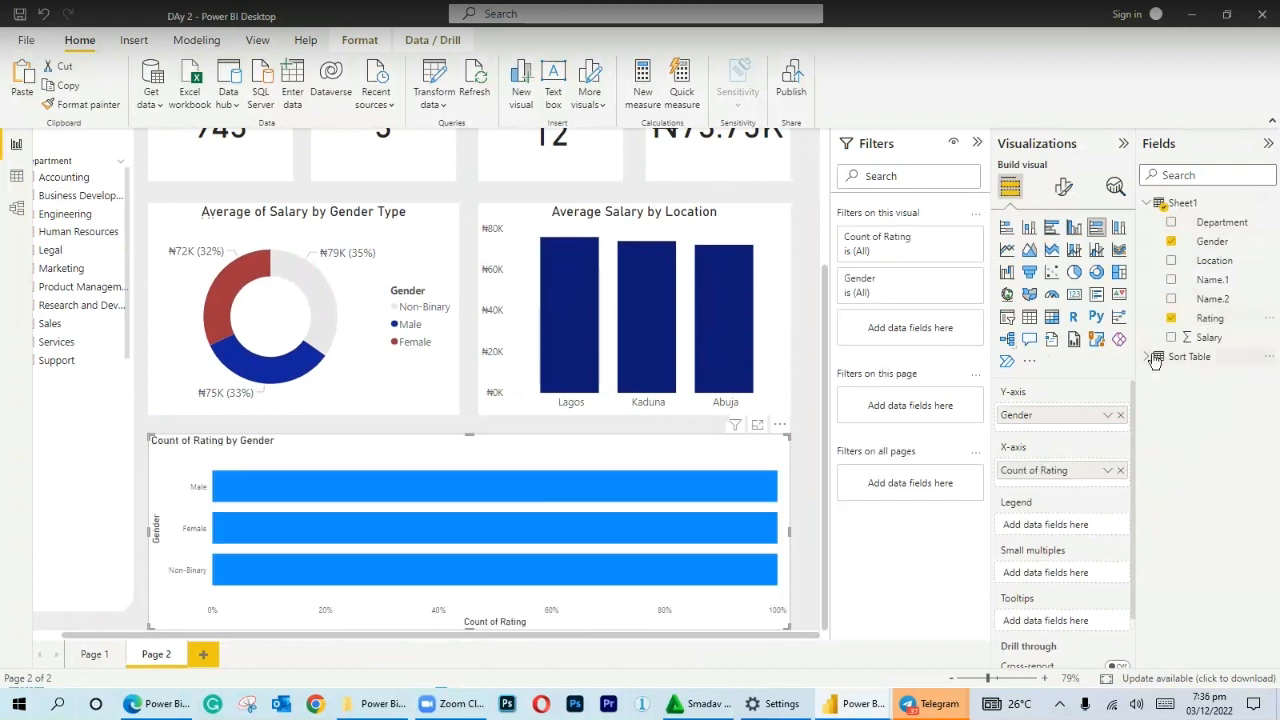
click(1146, 360)
drag(1192, 402, 1040, 532)
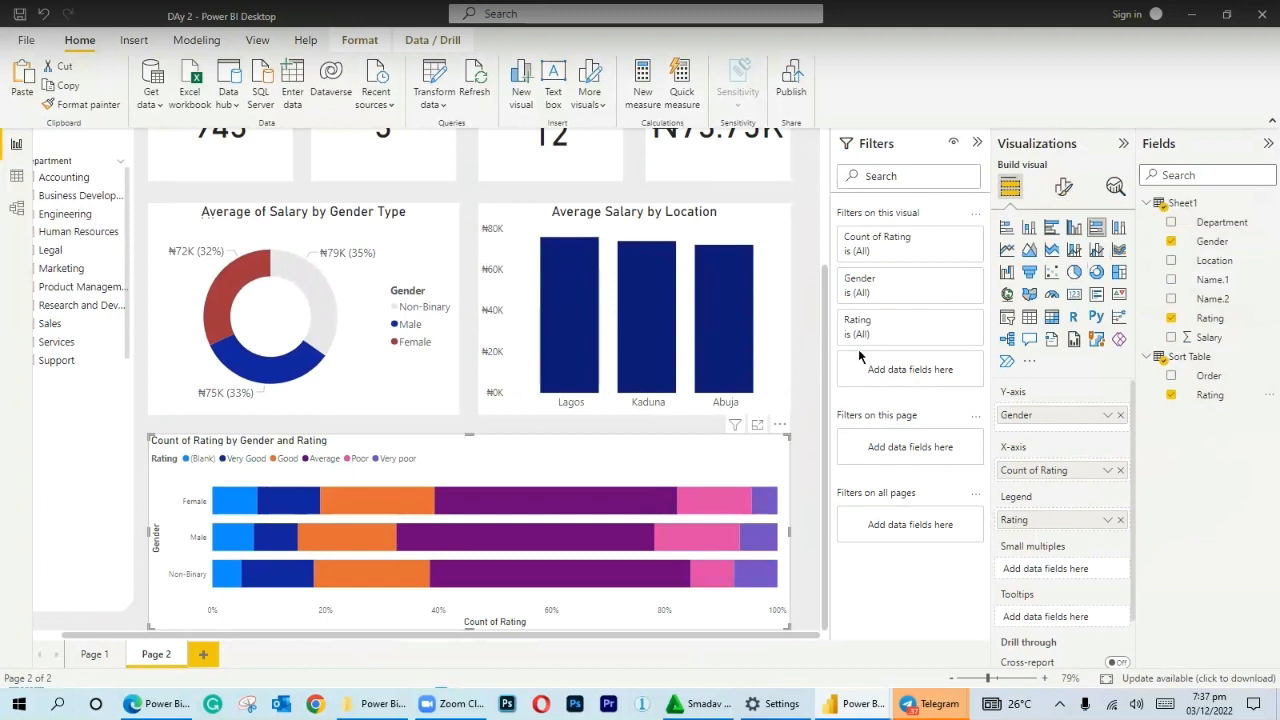
Exclude the Very Good and Not-rated values in the bar chart's Rating filter.
click(953, 324)
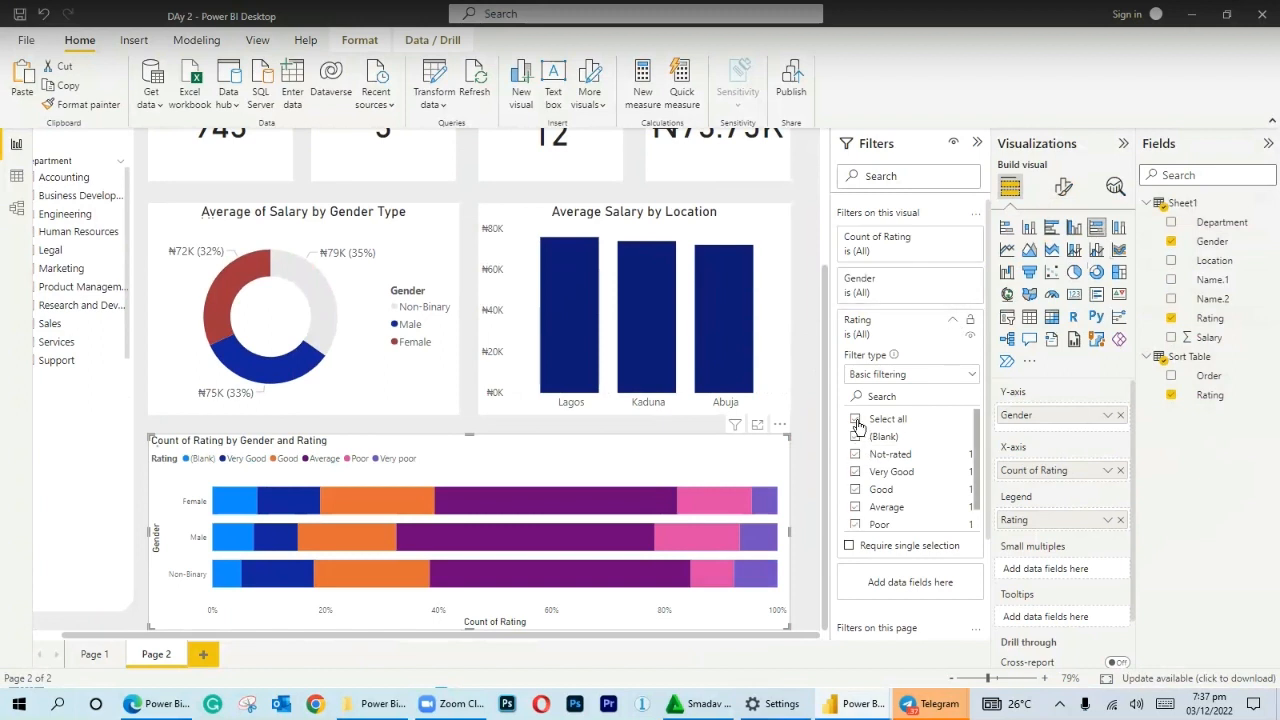
click(855, 471)
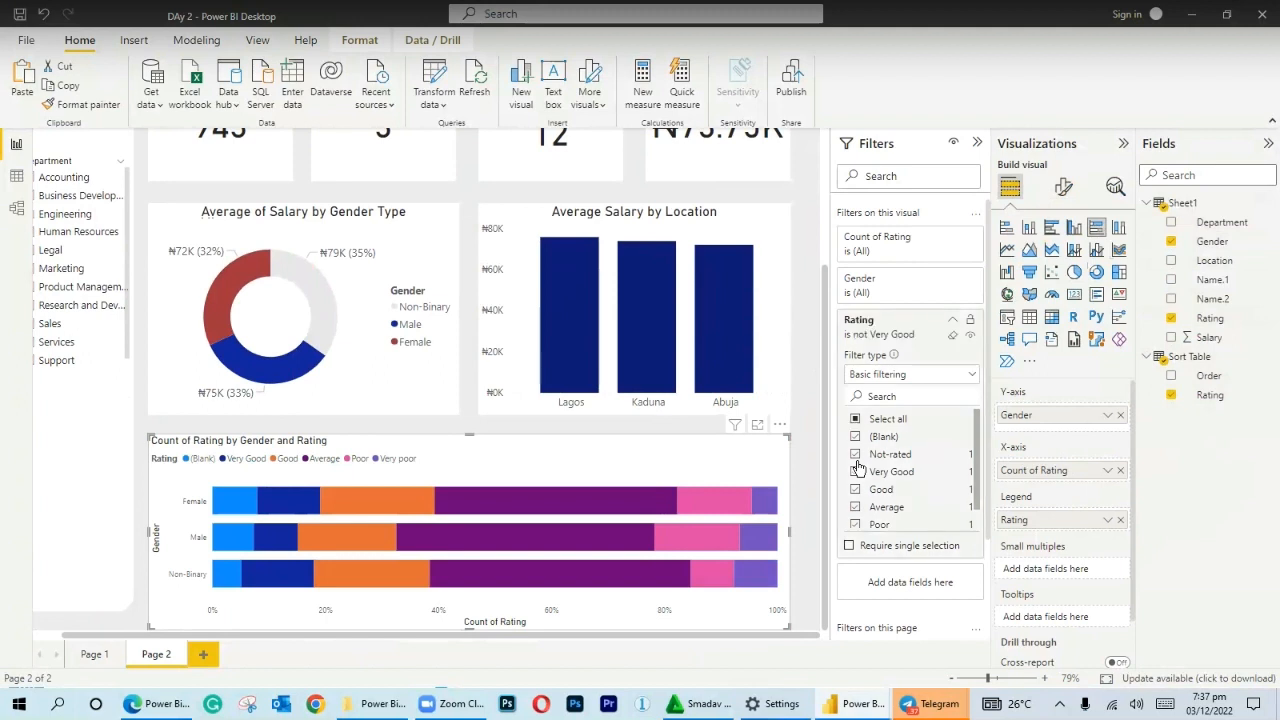
click(855, 454)
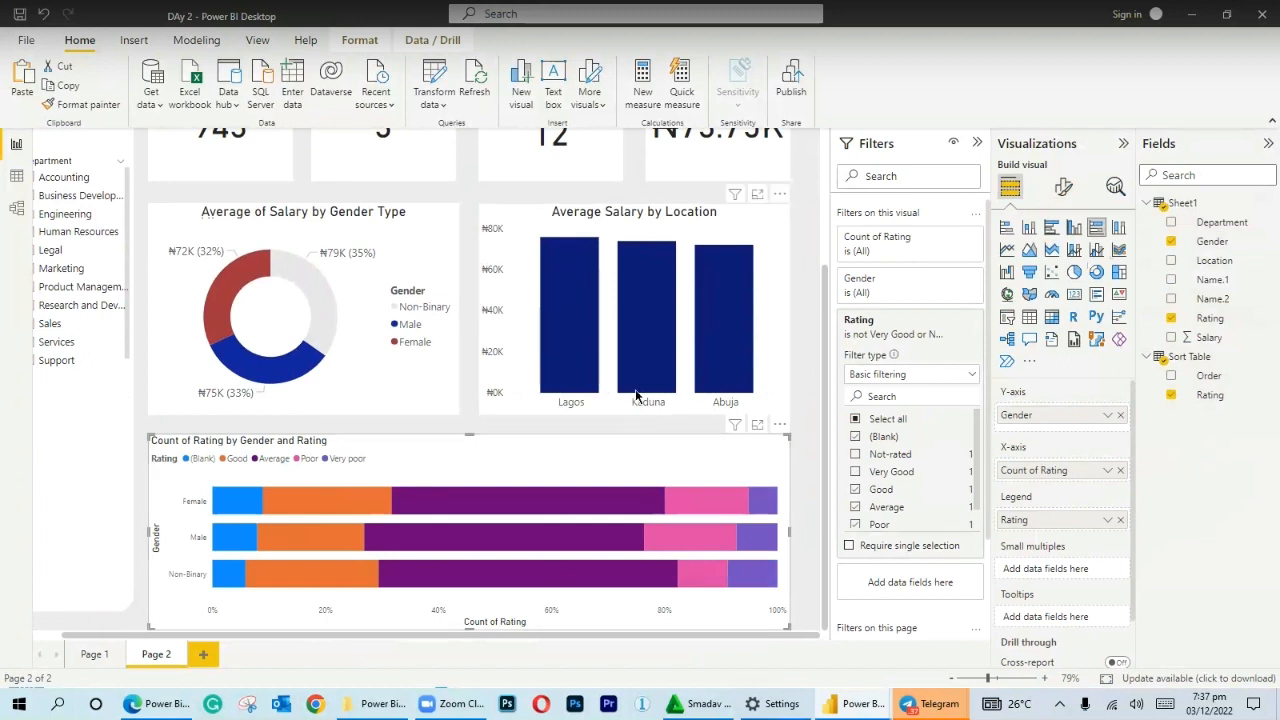
Look over the dashboard and examine the blank rating category in the bar chart and the data table.
mouse_move(522, 545)
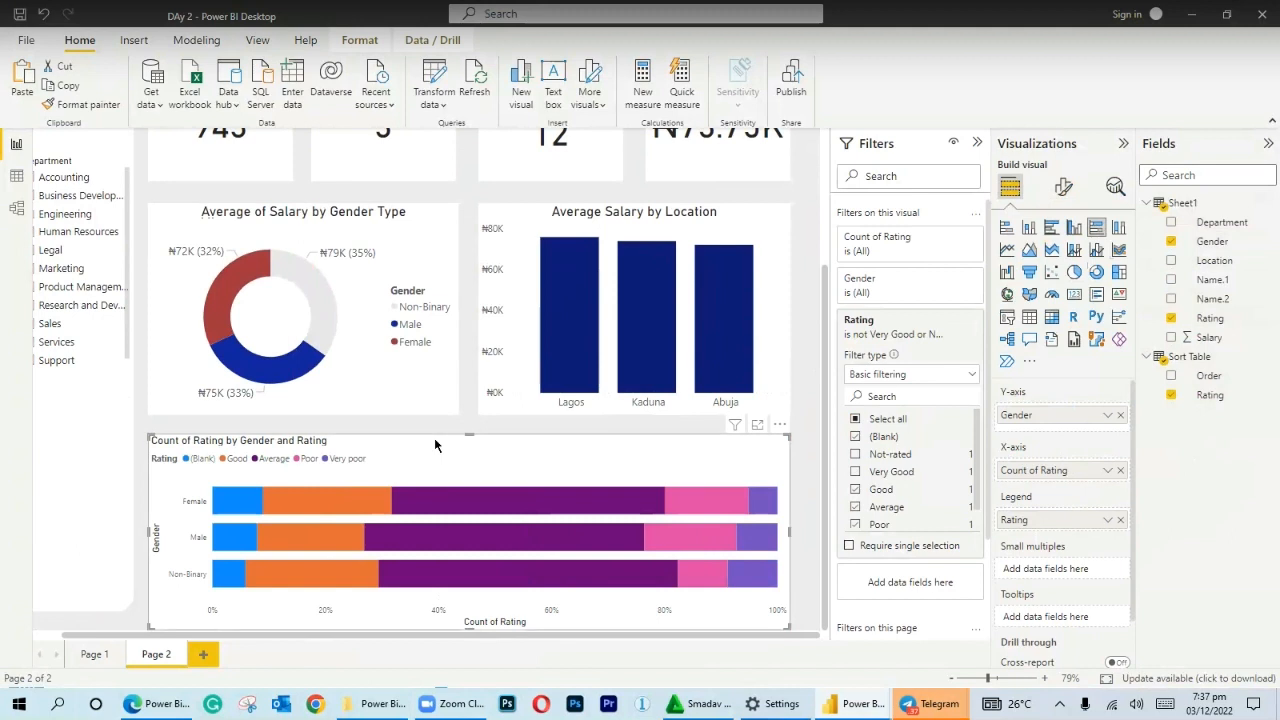
scroll(433, 447, up, 5)
scroll(422, 452, down, 2)
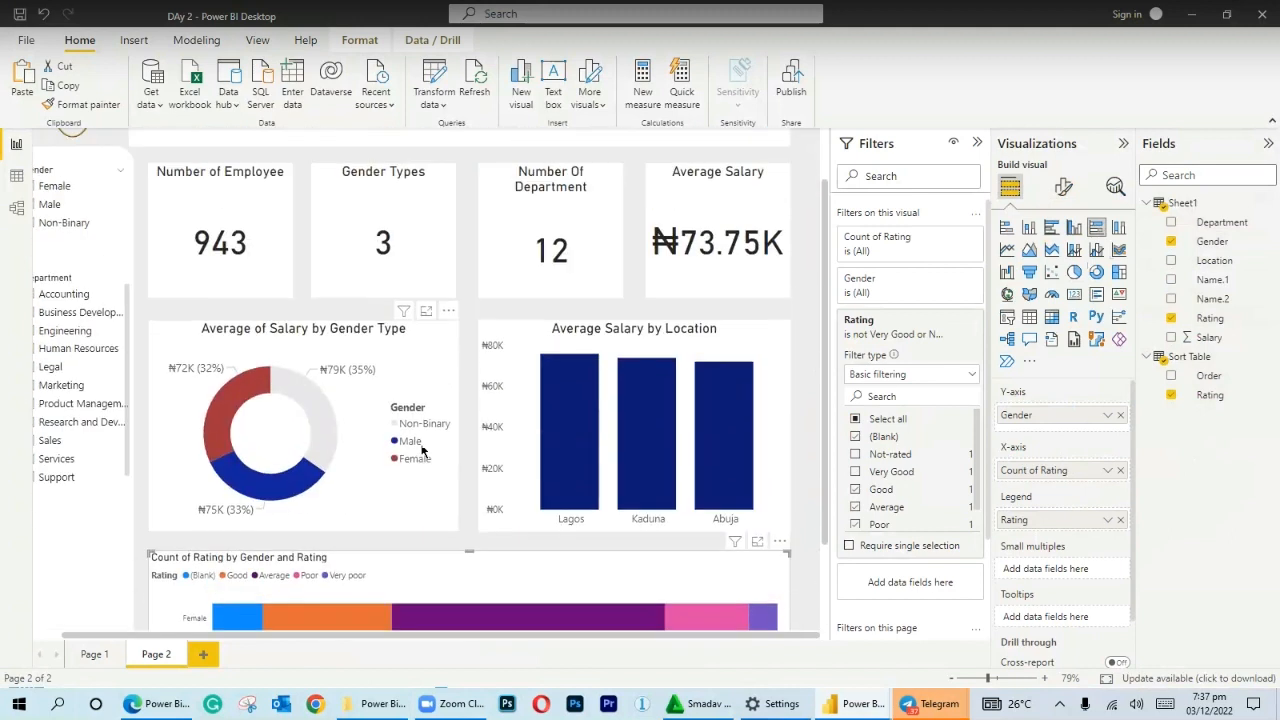
scroll(422, 452, up, 2)
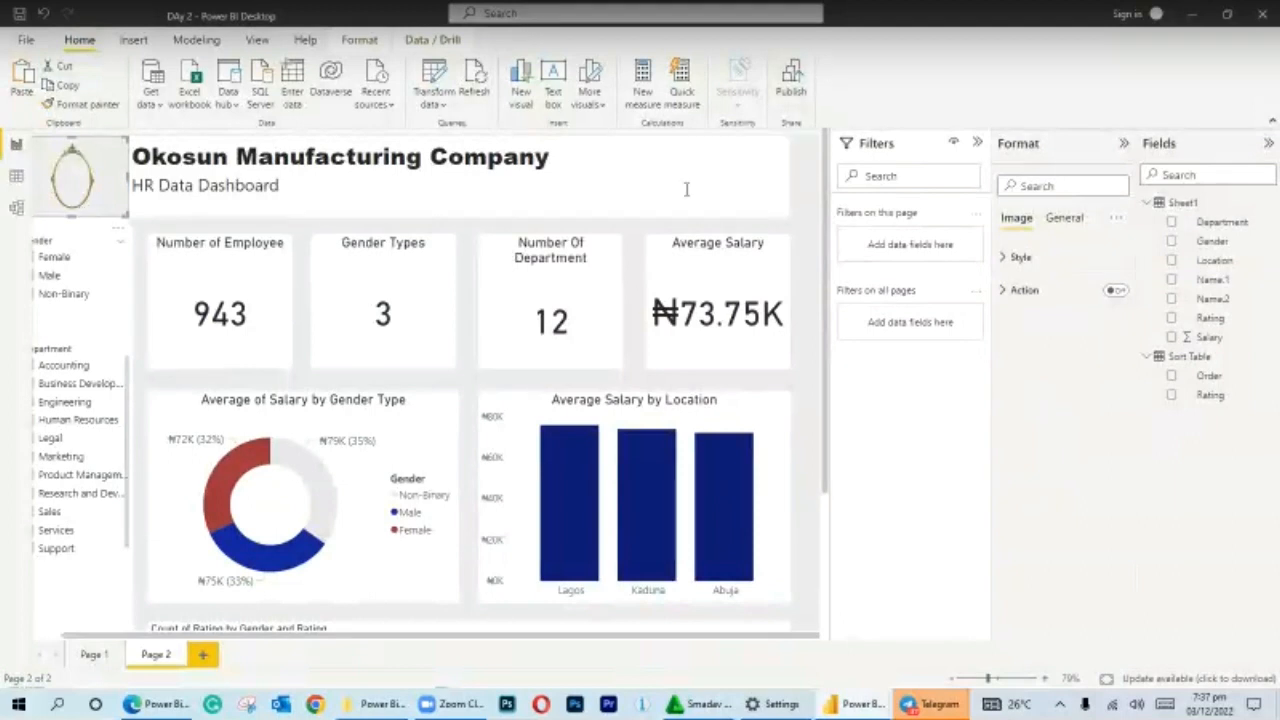
scroll(546, 548, down, 3)
scroll(546, 548, down, 1)
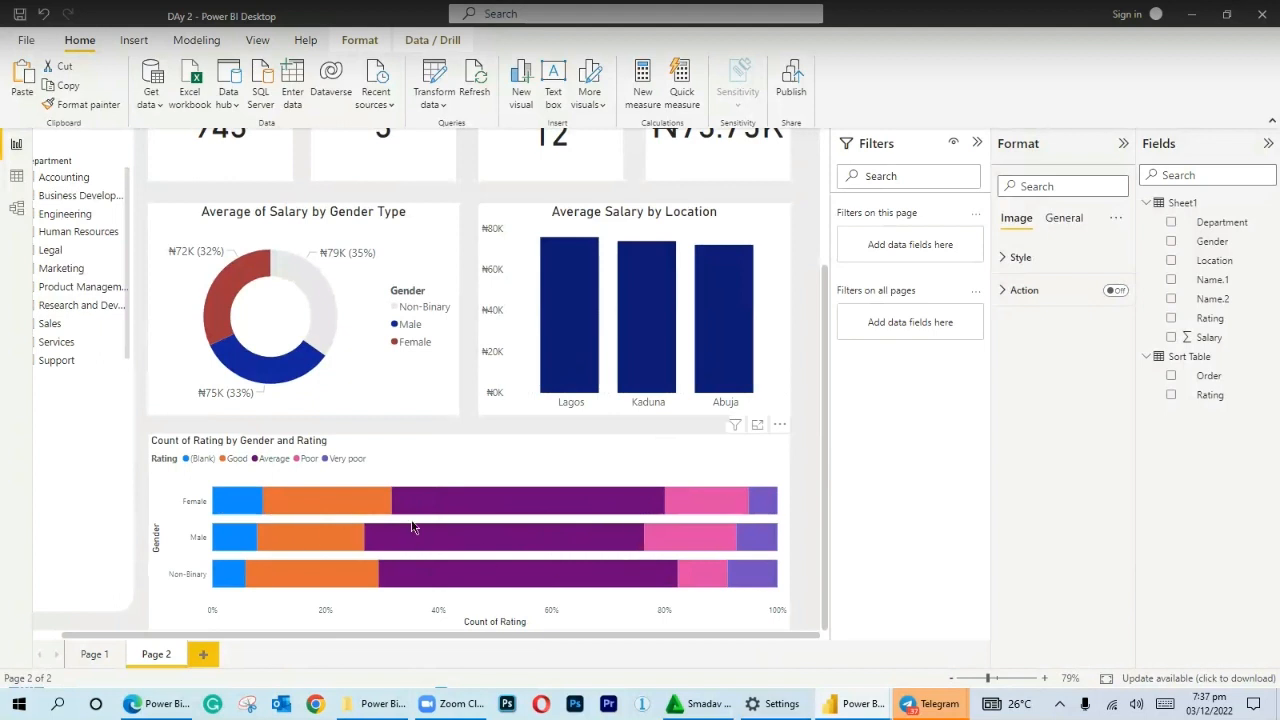
click(198, 459)
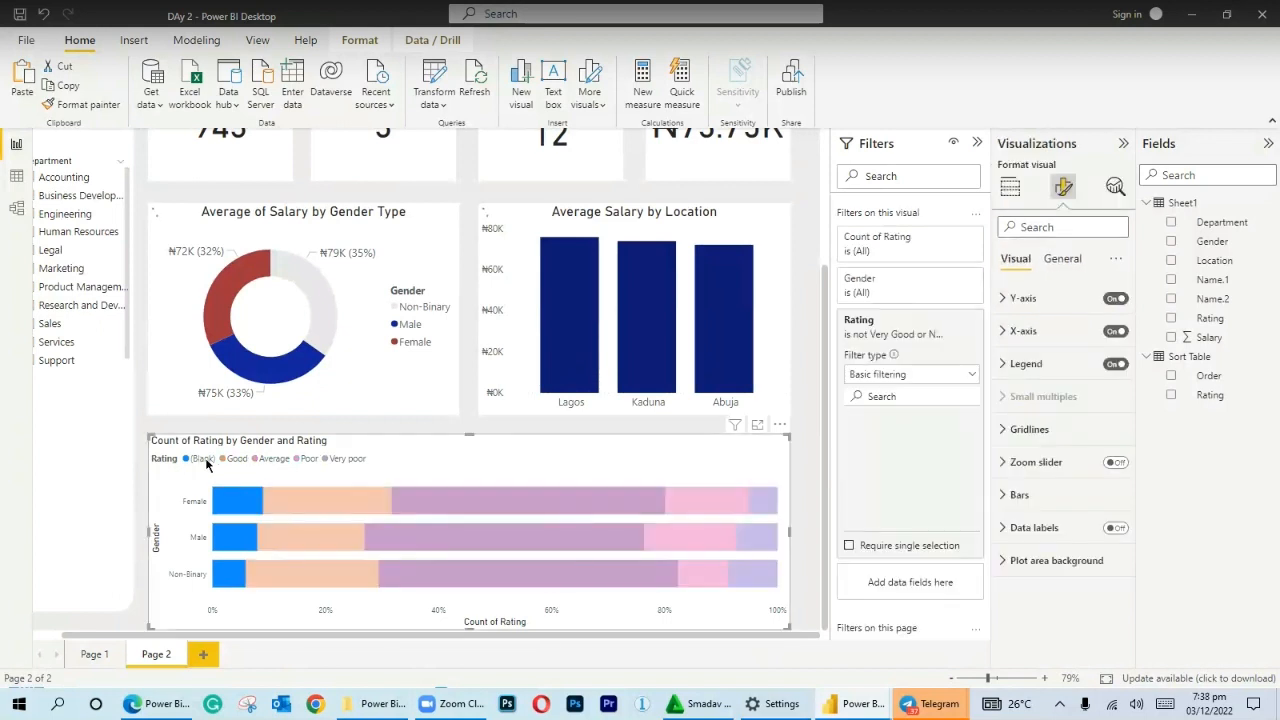
click(205, 462)
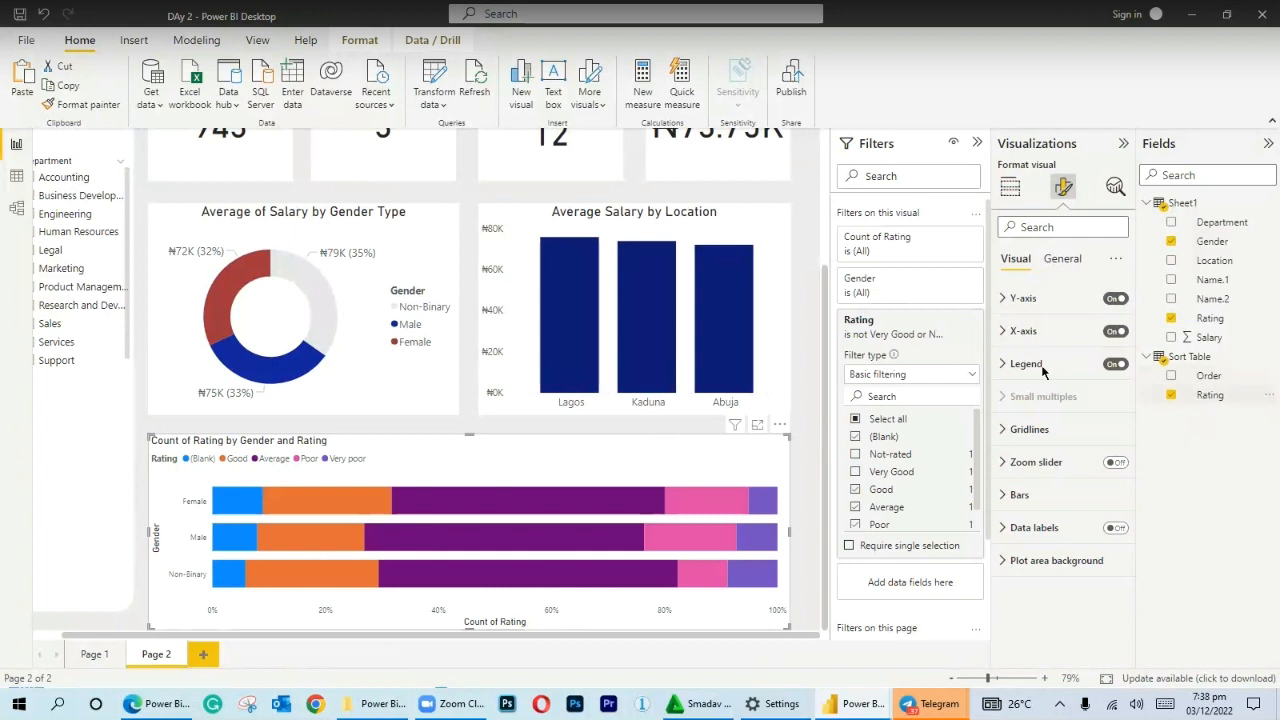
click(17, 177)
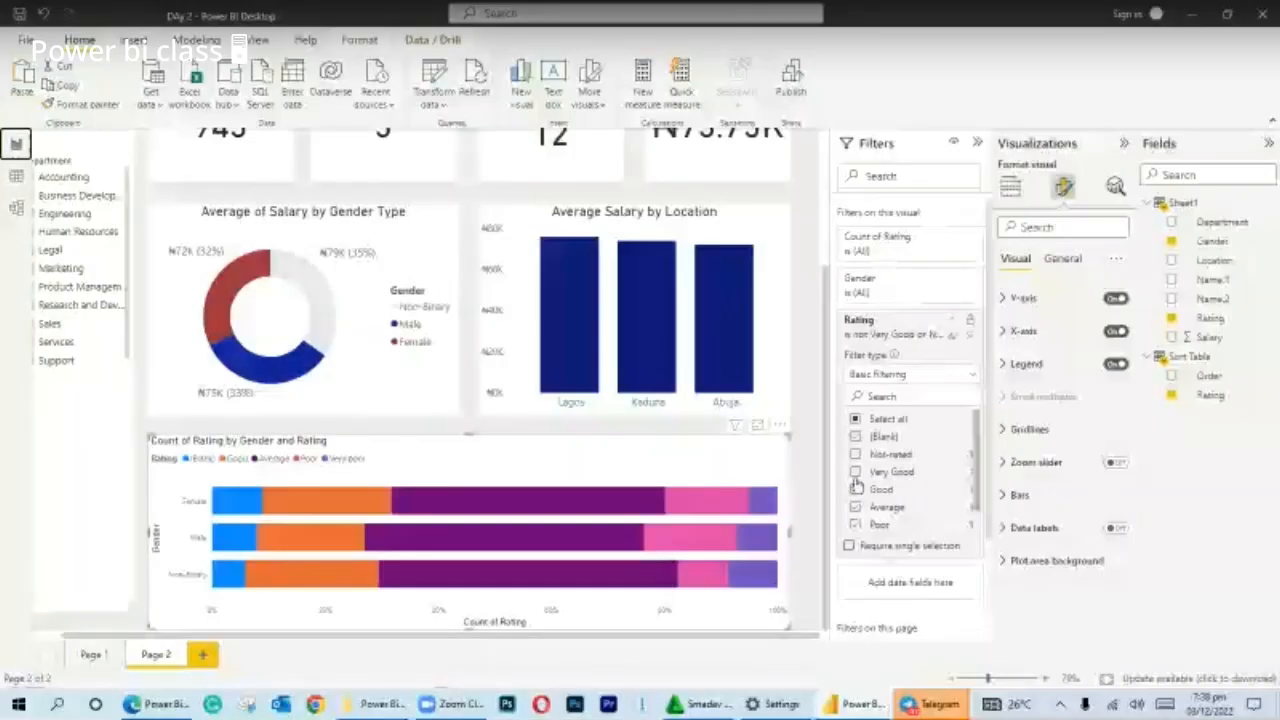
Include Very Good again and exclude blank ratings in the bar chart's Rating filter.
click(856, 476)
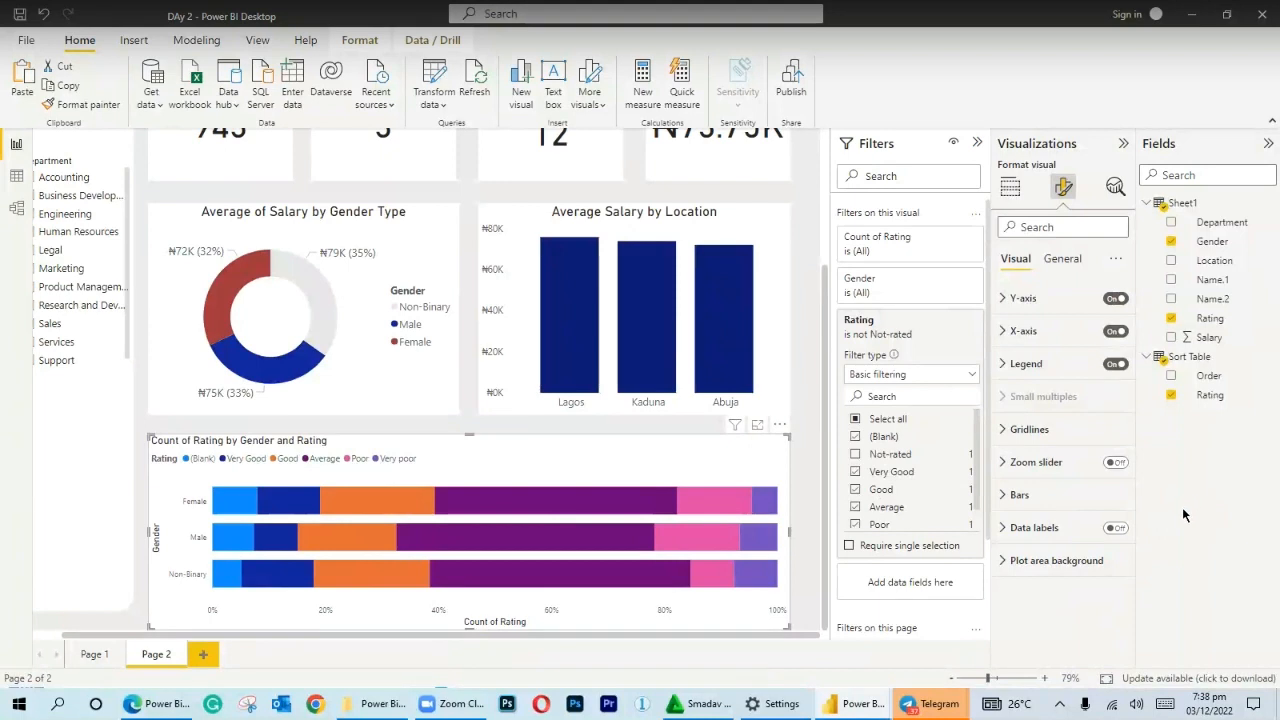
click(880, 440)
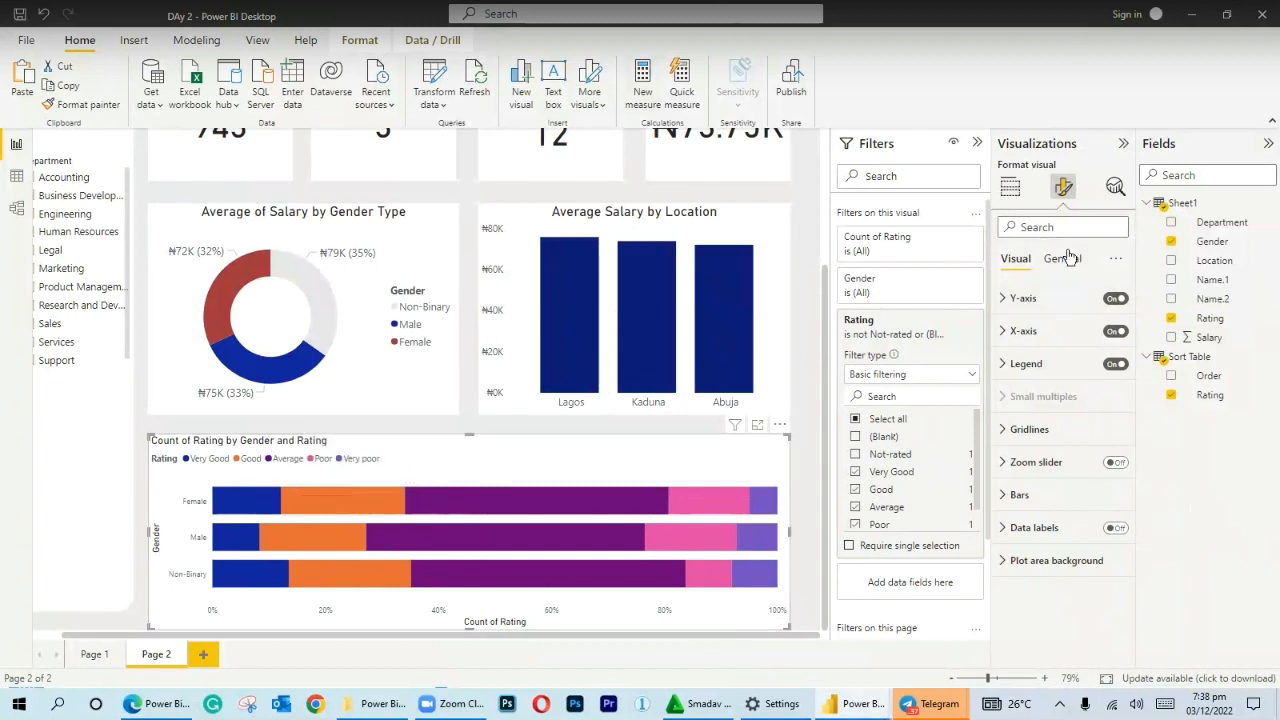
Set the color of the Very Good bars to a dark blue from the theme colors.
click(1010, 496)
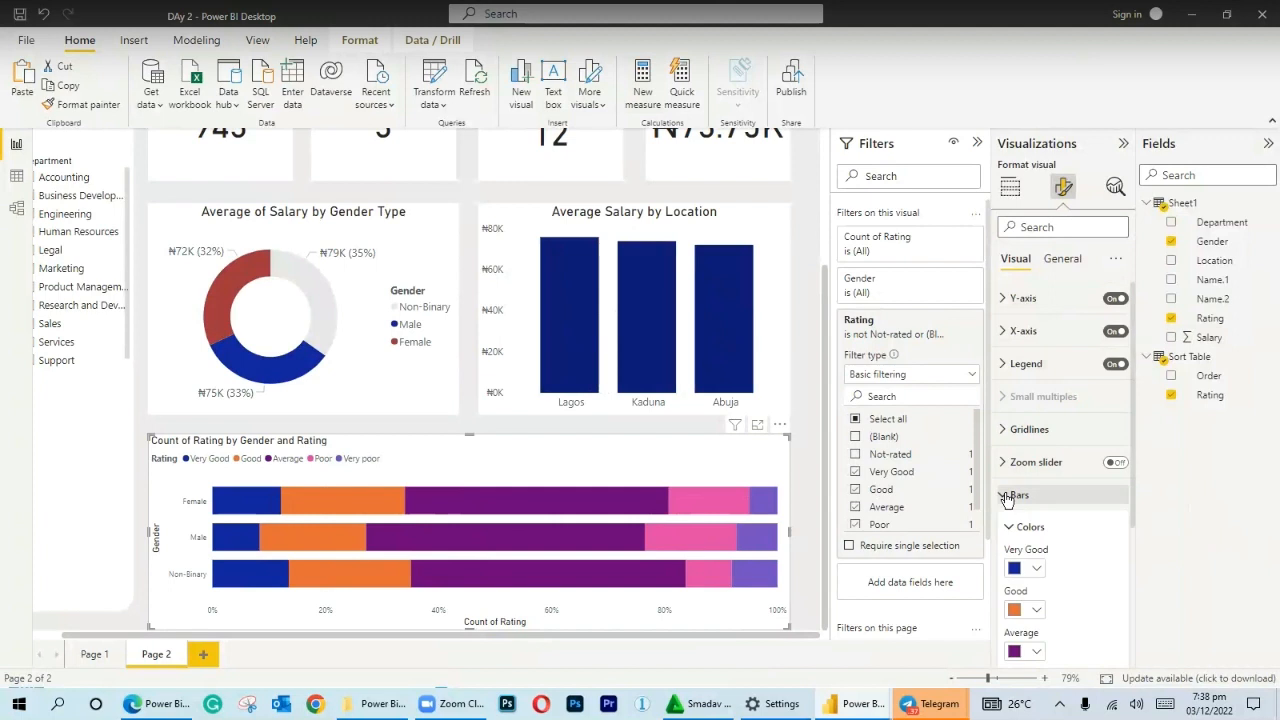
click(1035, 568)
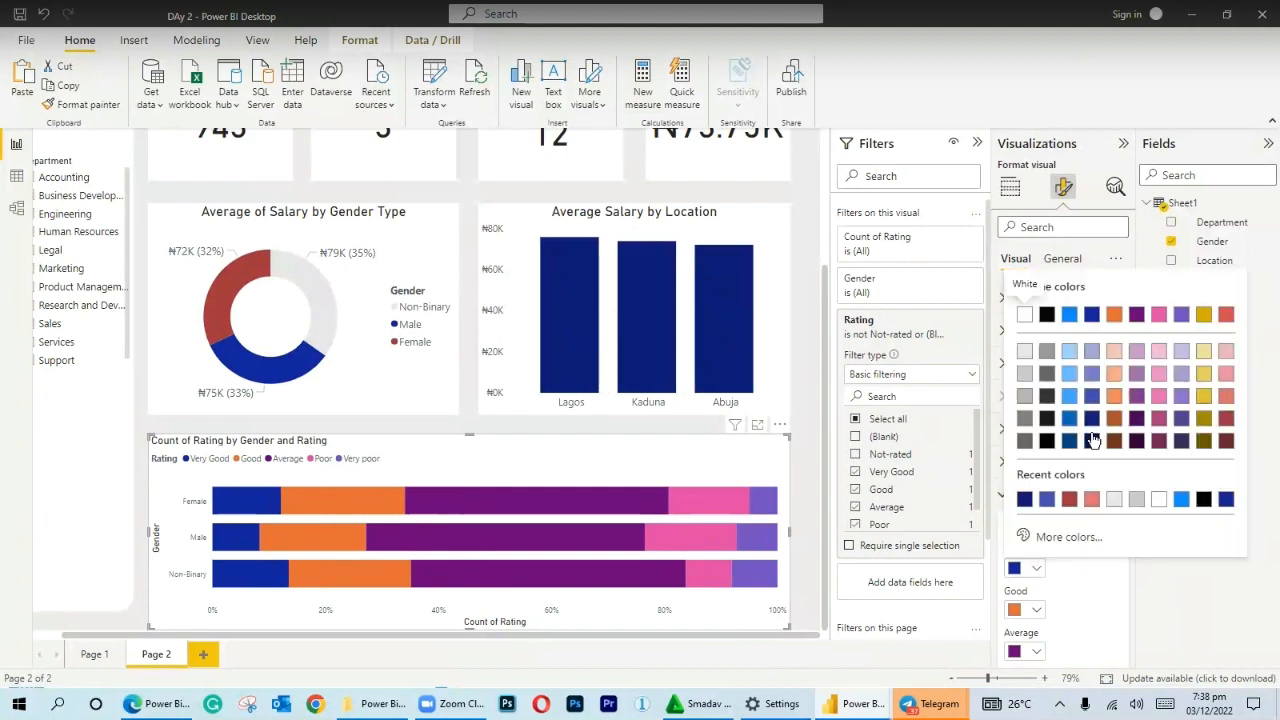
click(1092, 422)
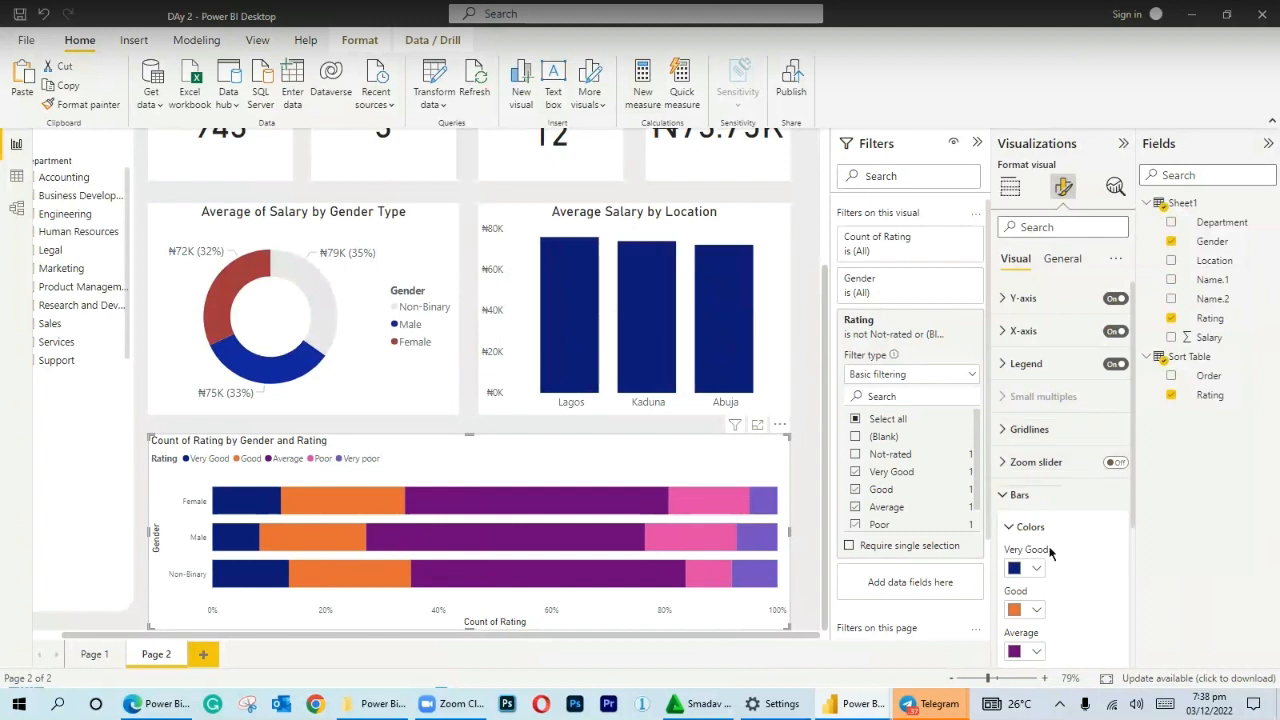
Try #414fb1 and a medium theme blue as the color of the Good bars.
click(1035, 610)
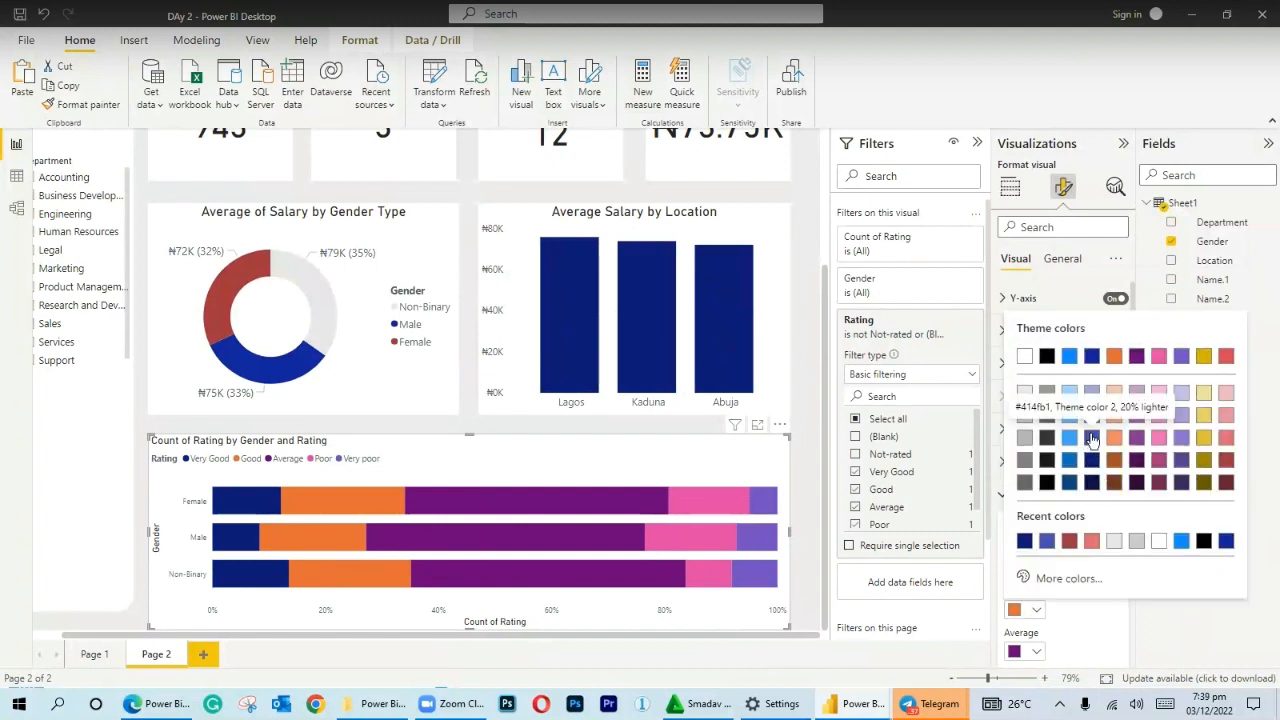
click(1092, 438)
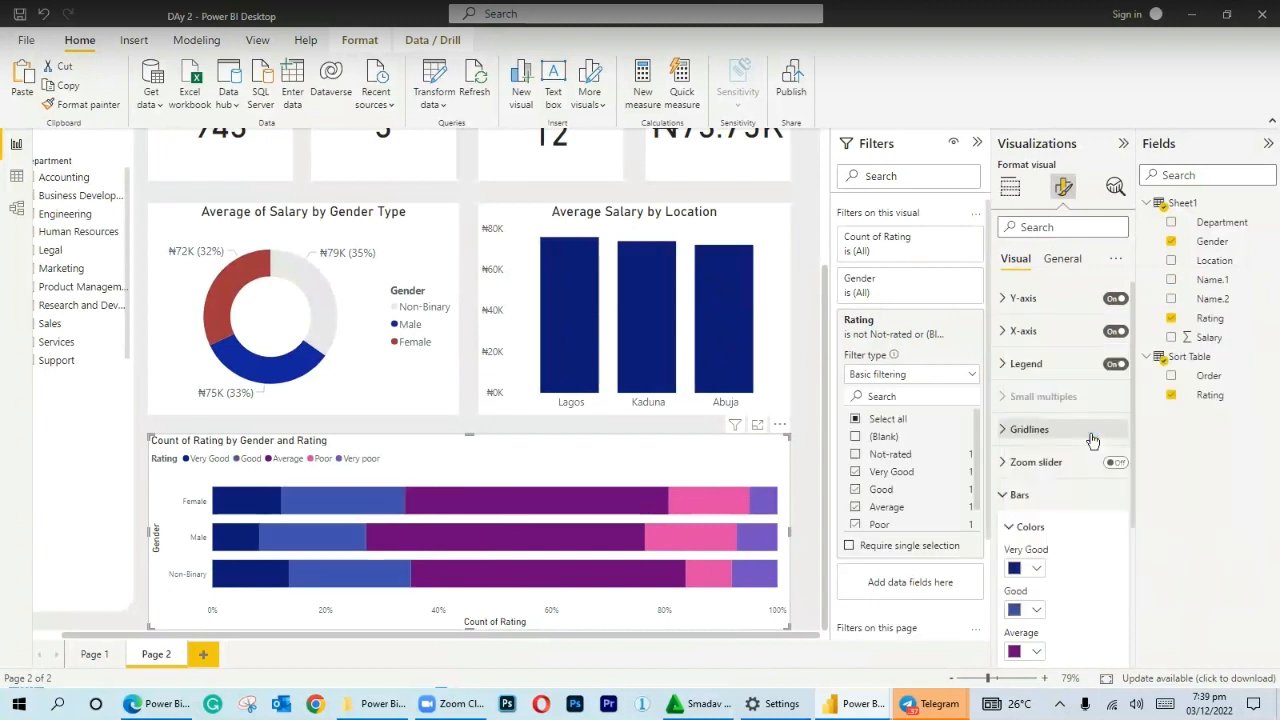
click(1038, 609)
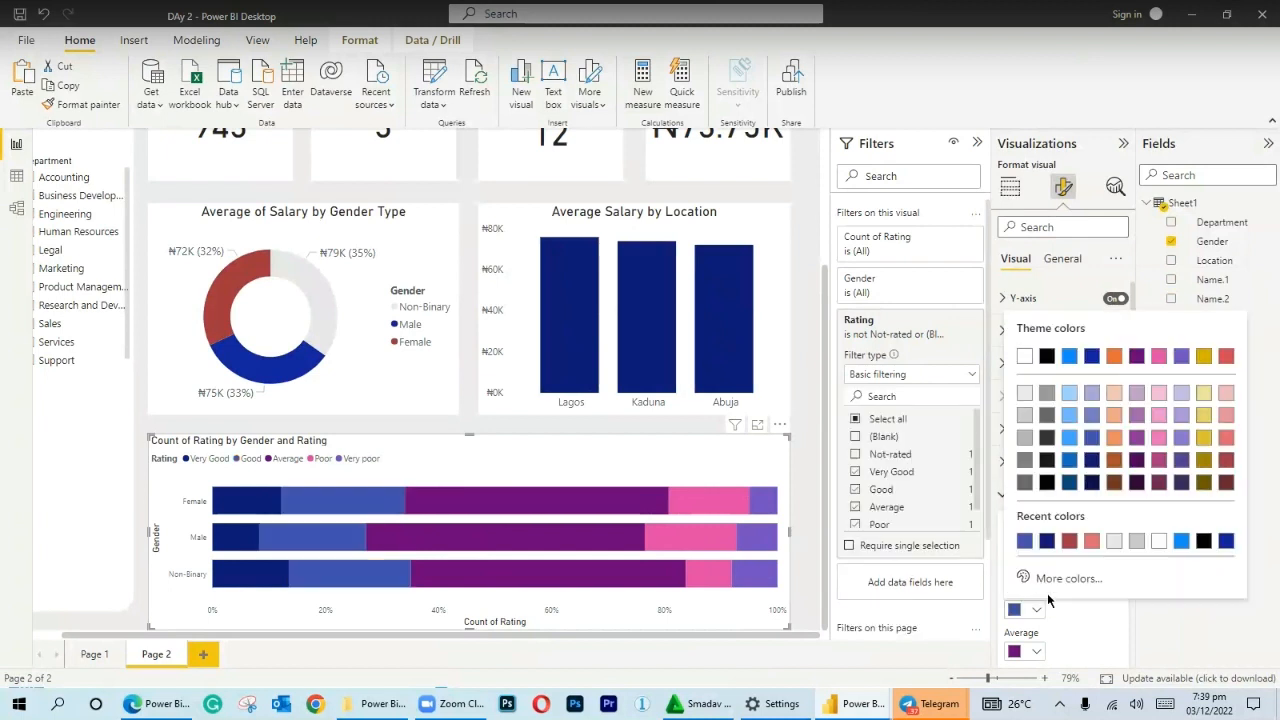
click(1069, 459)
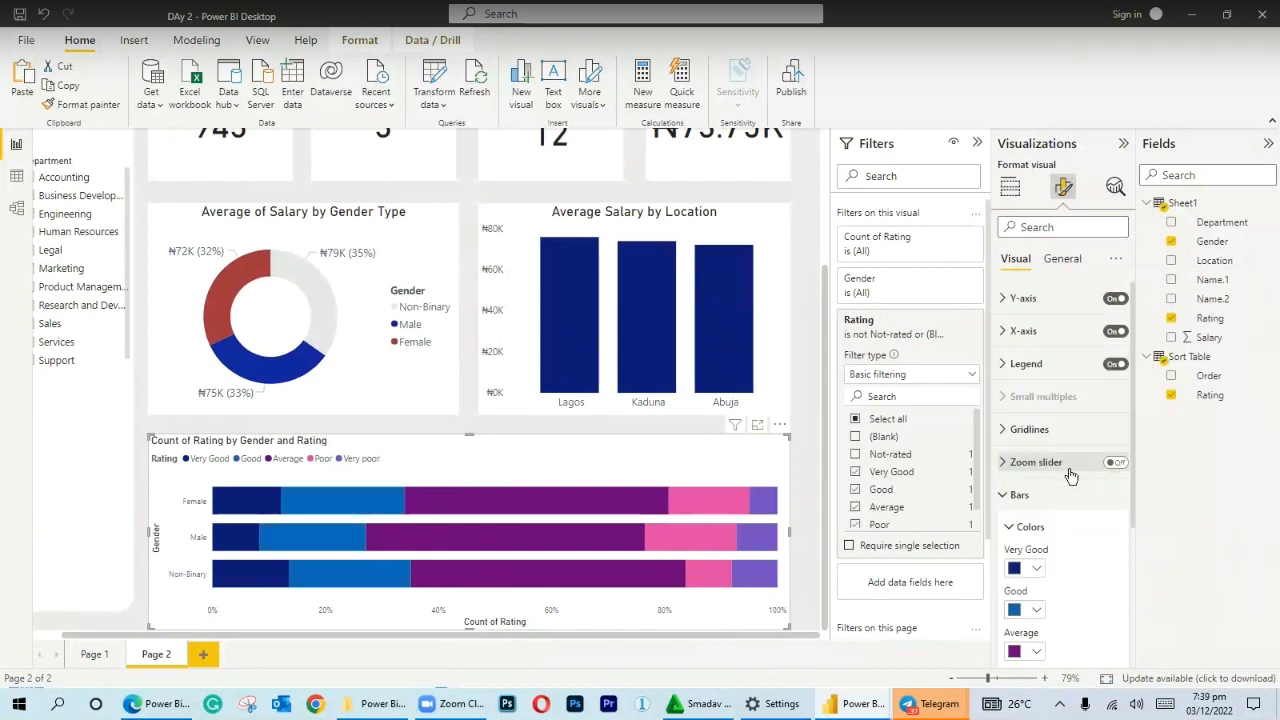
click(1038, 608)
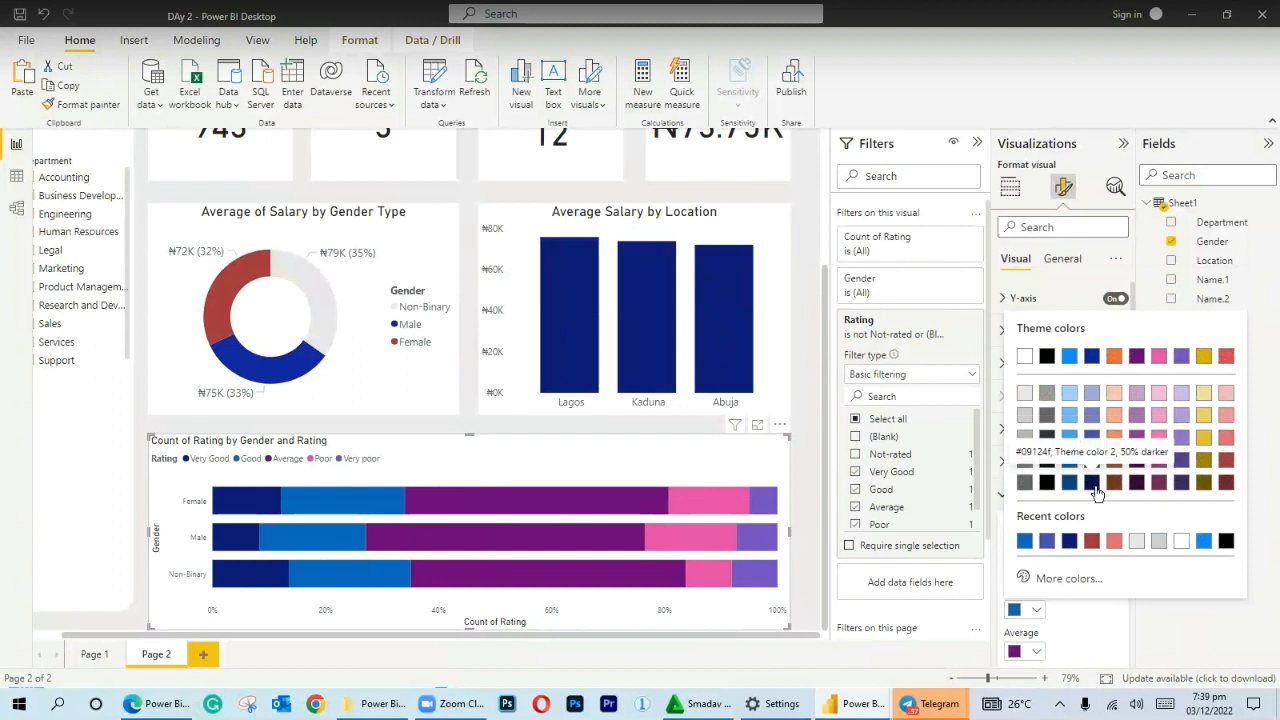
click(1065, 613)
Set the Very Good bars to the darkest navy, #09124f, and the Good bars to dark blue.
click(1036, 568)
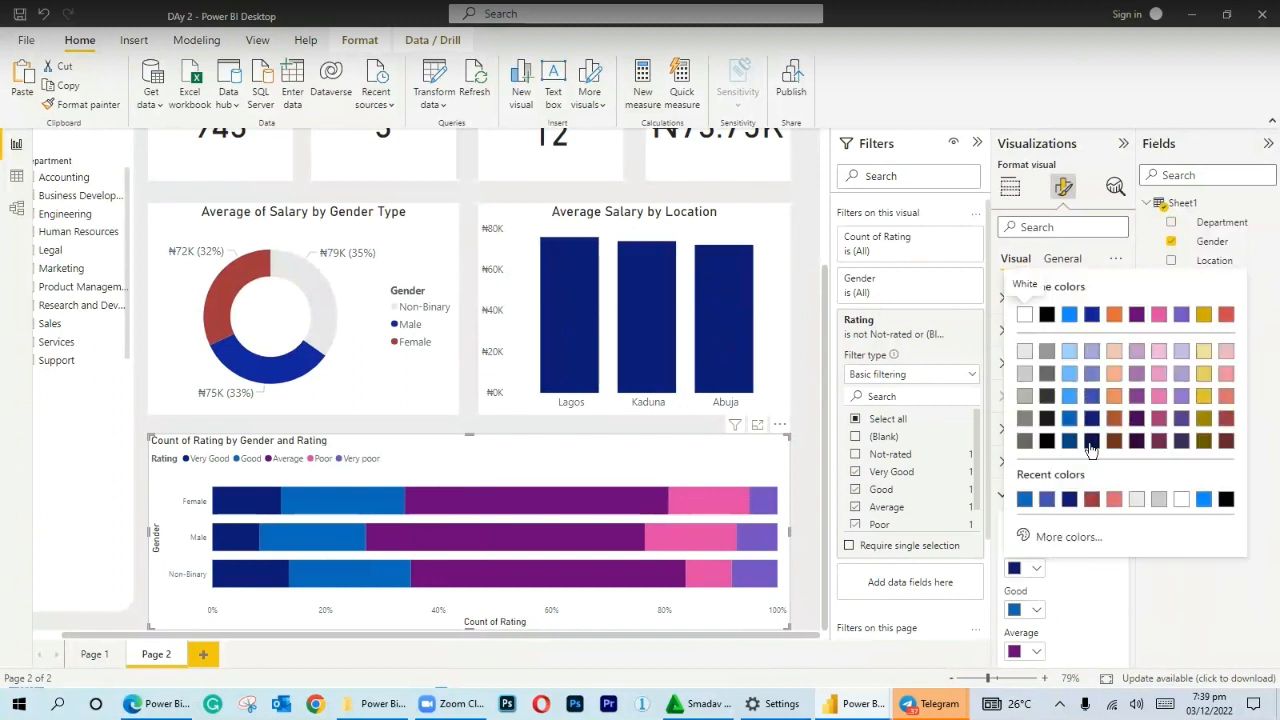
click(1090, 449)
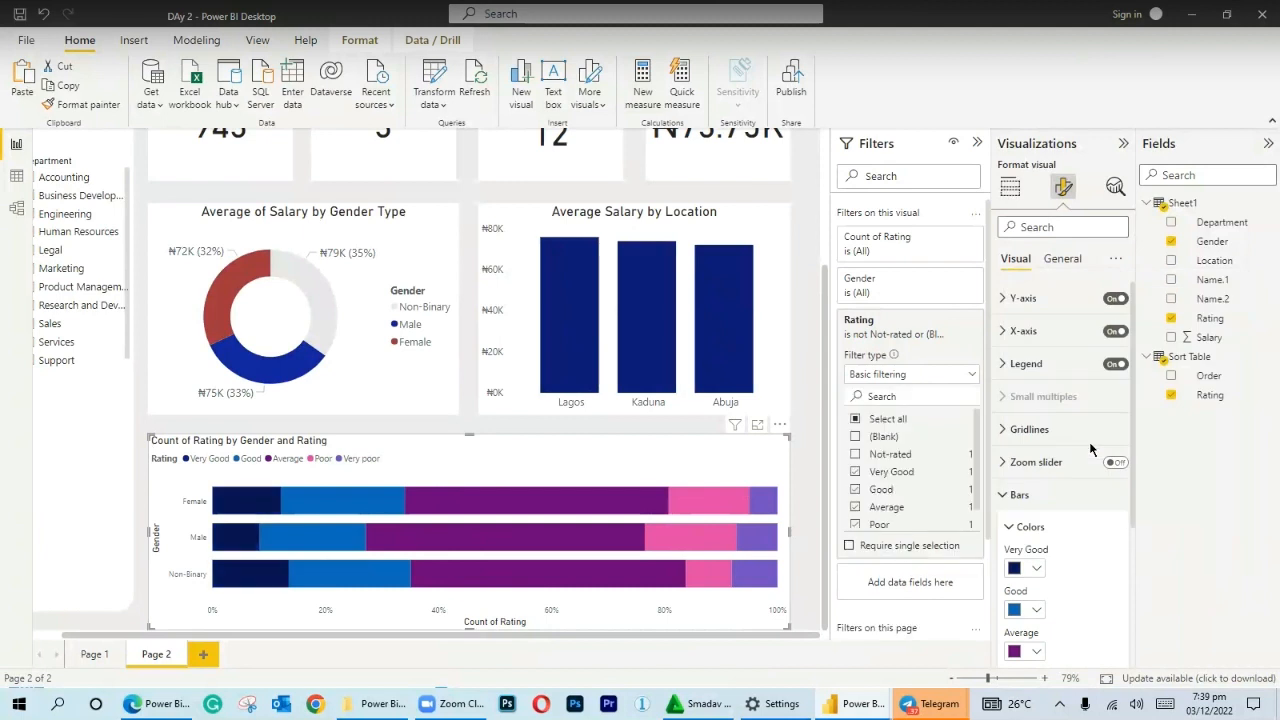
click(1037, 609)
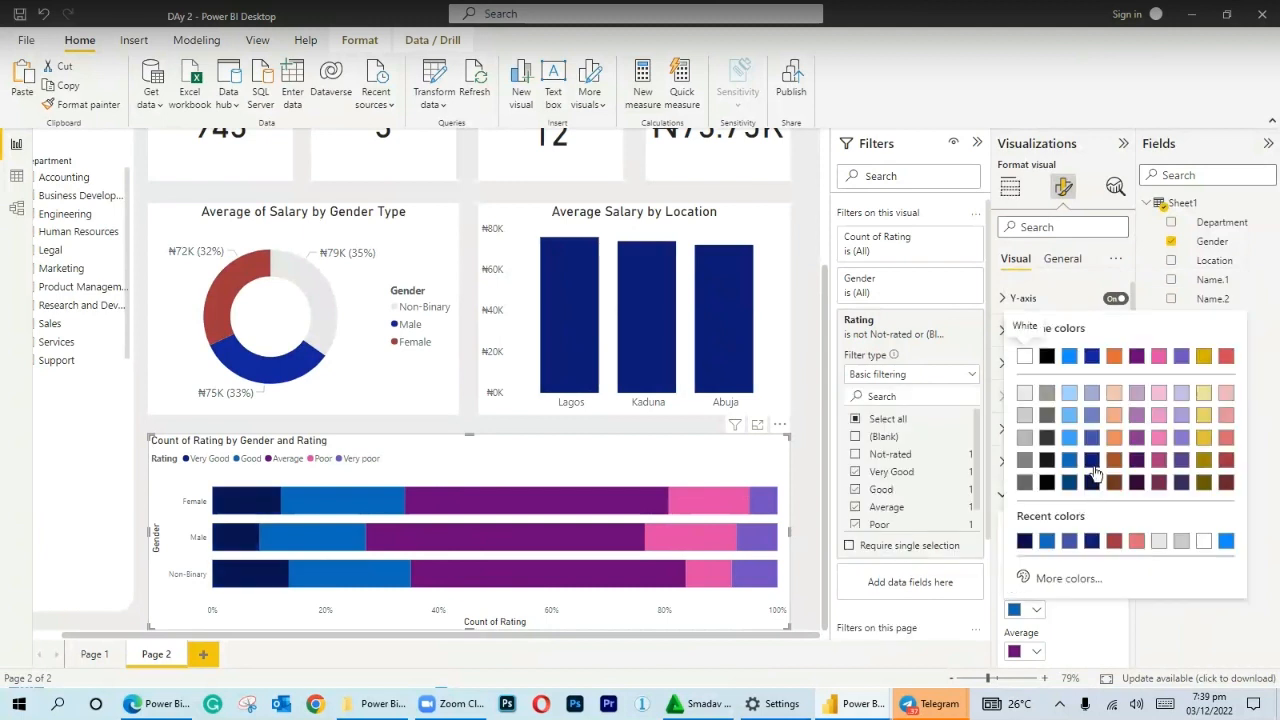
click(1093, 463)
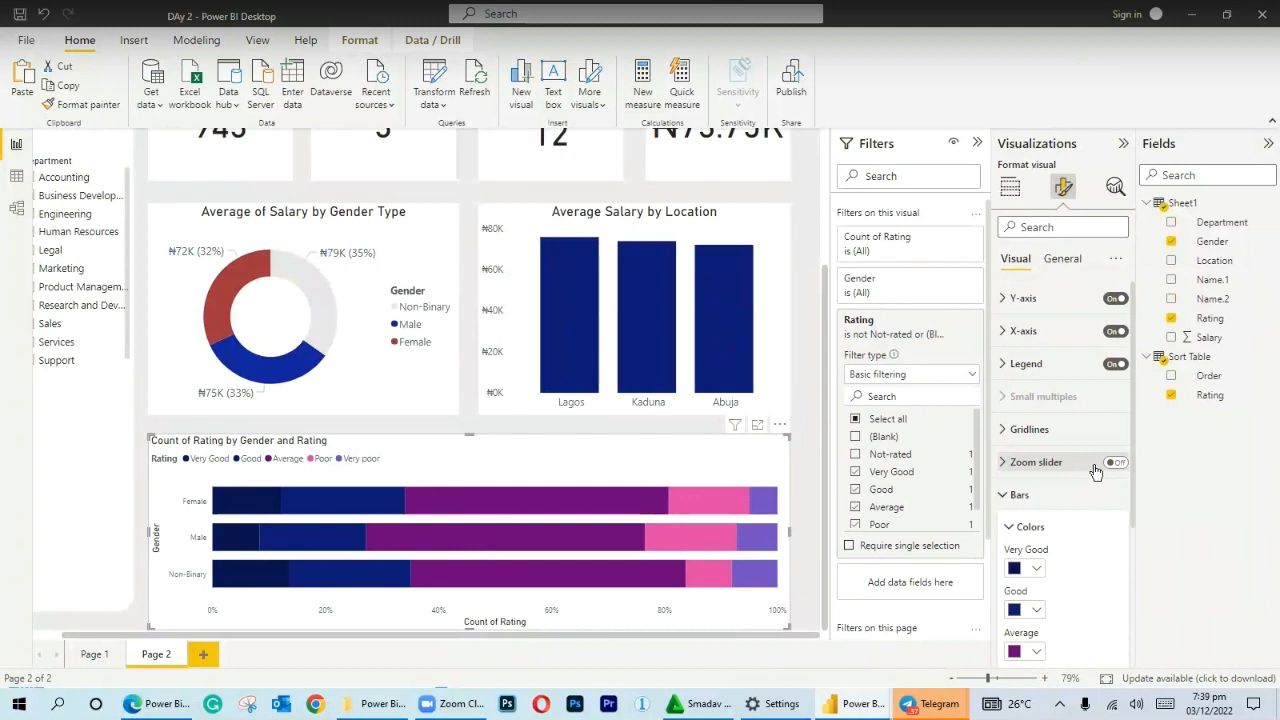
Set the Very Good bars to dark blue and the Good bars to a medium blue from the theme colors.
click(1030, 570)
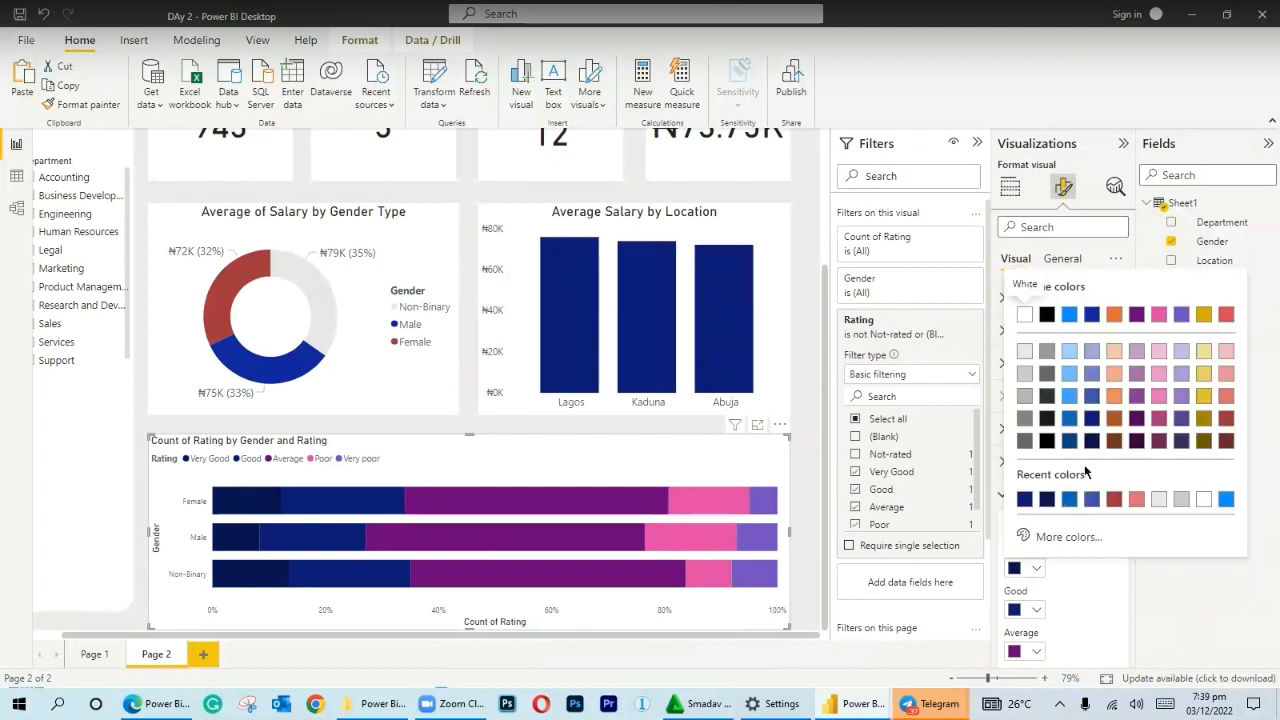
click(1092, 421)
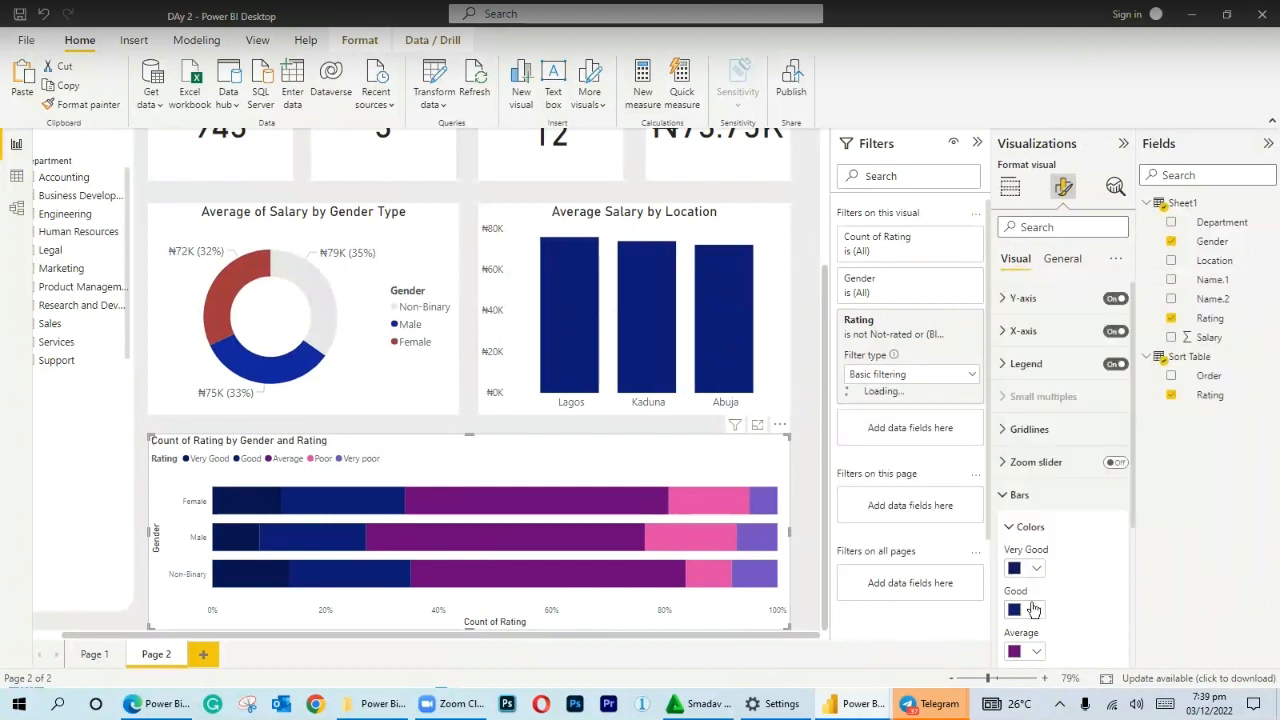
click(1034, 609)
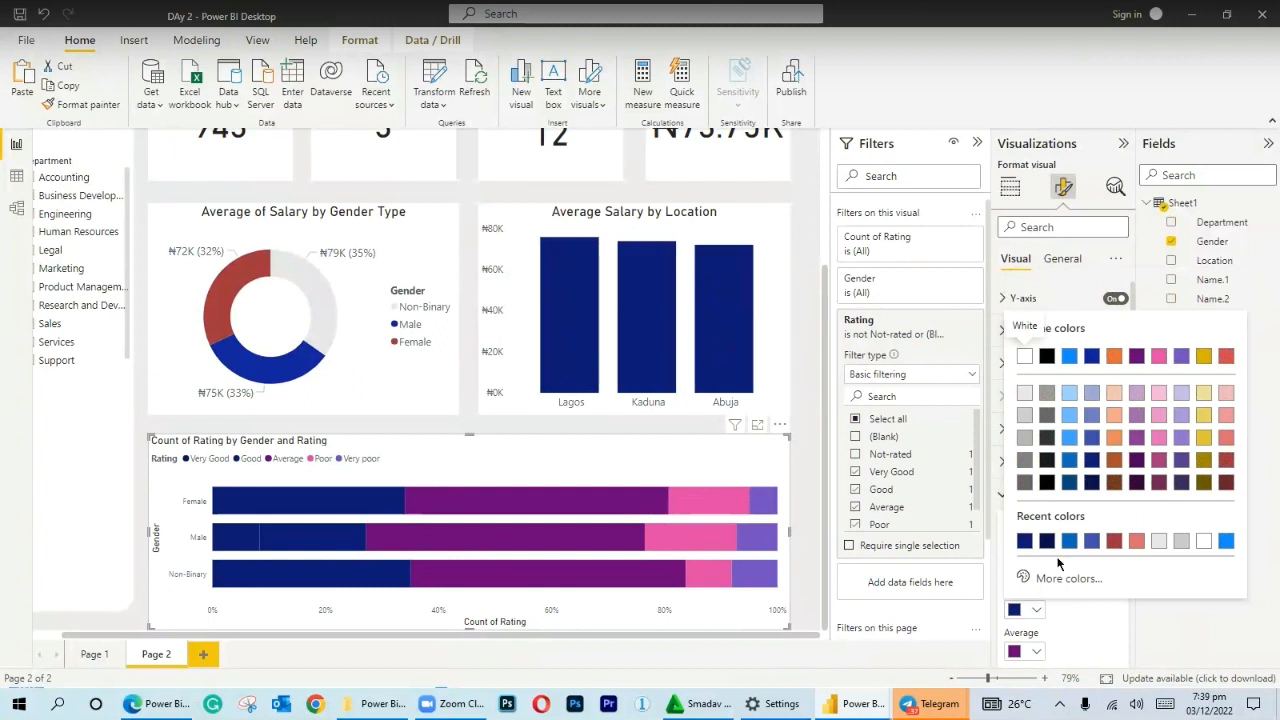
click(1092, 444)
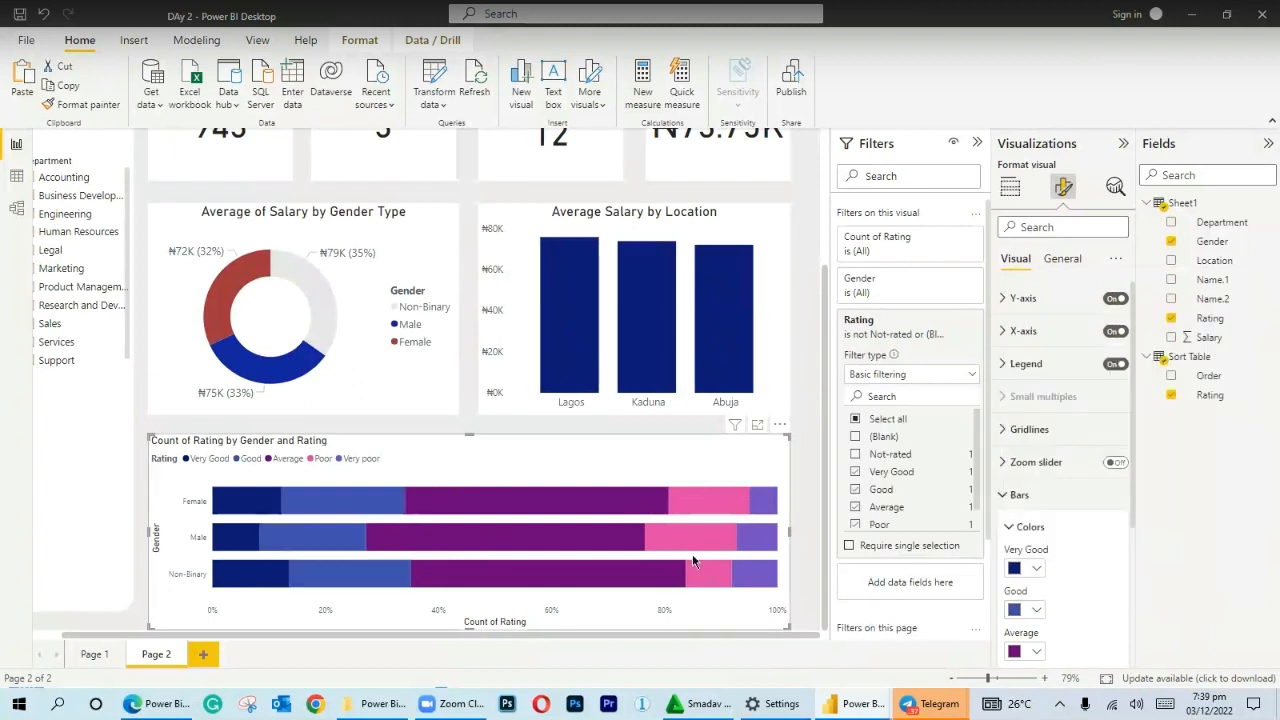
Set the Average bars to the second-lightest gray shade of the theme colors.
scroll(1045, 637, down, 1)
scroll(1045, 637, down, 1)
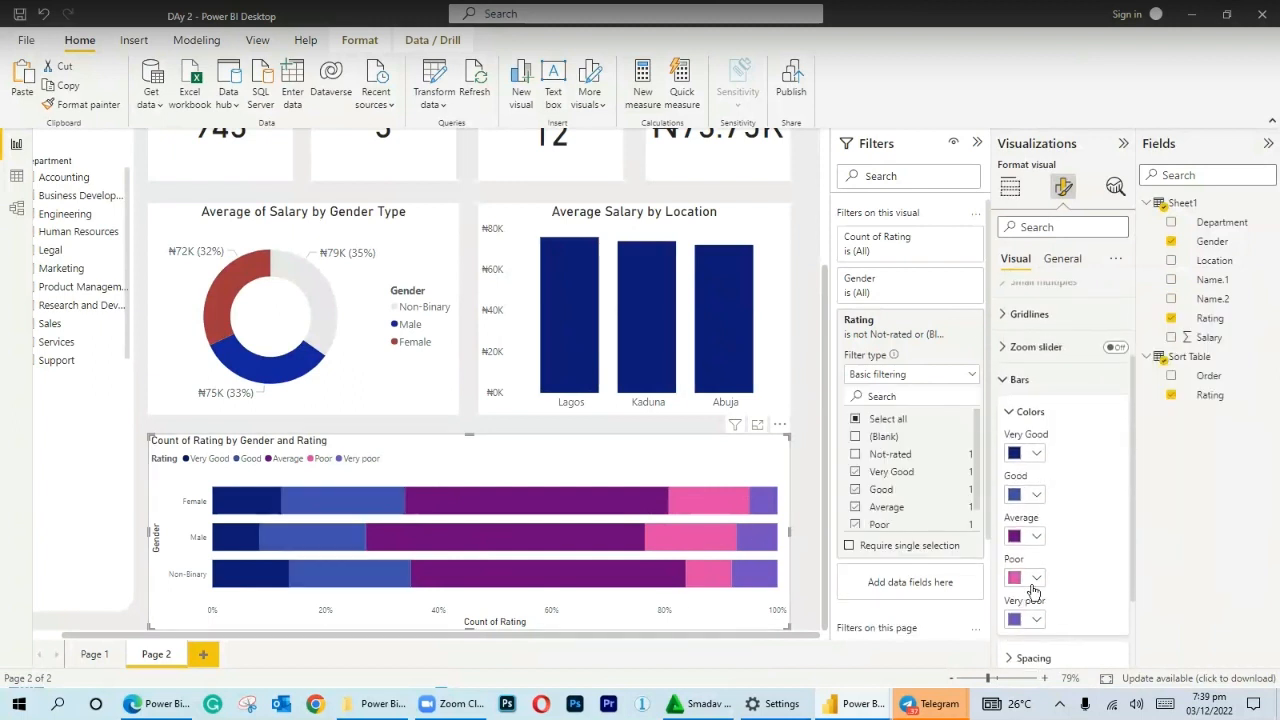
click(1034, 586)
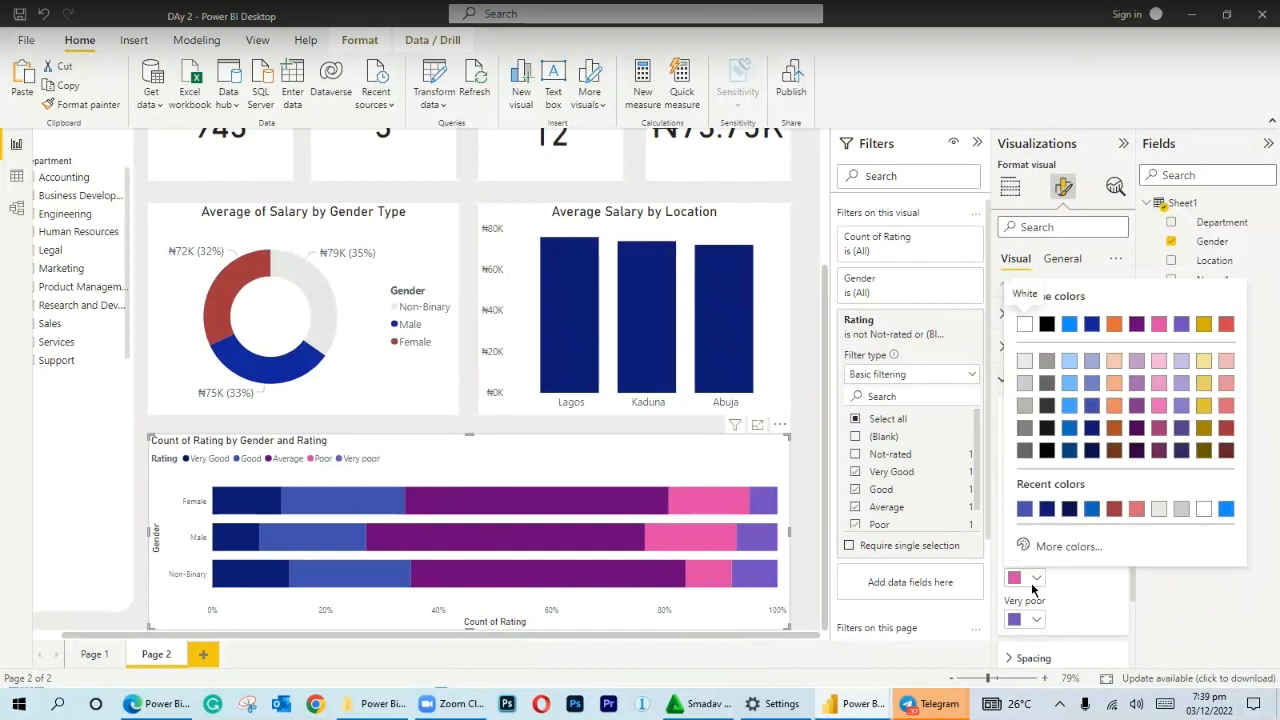
click(1128, 586)
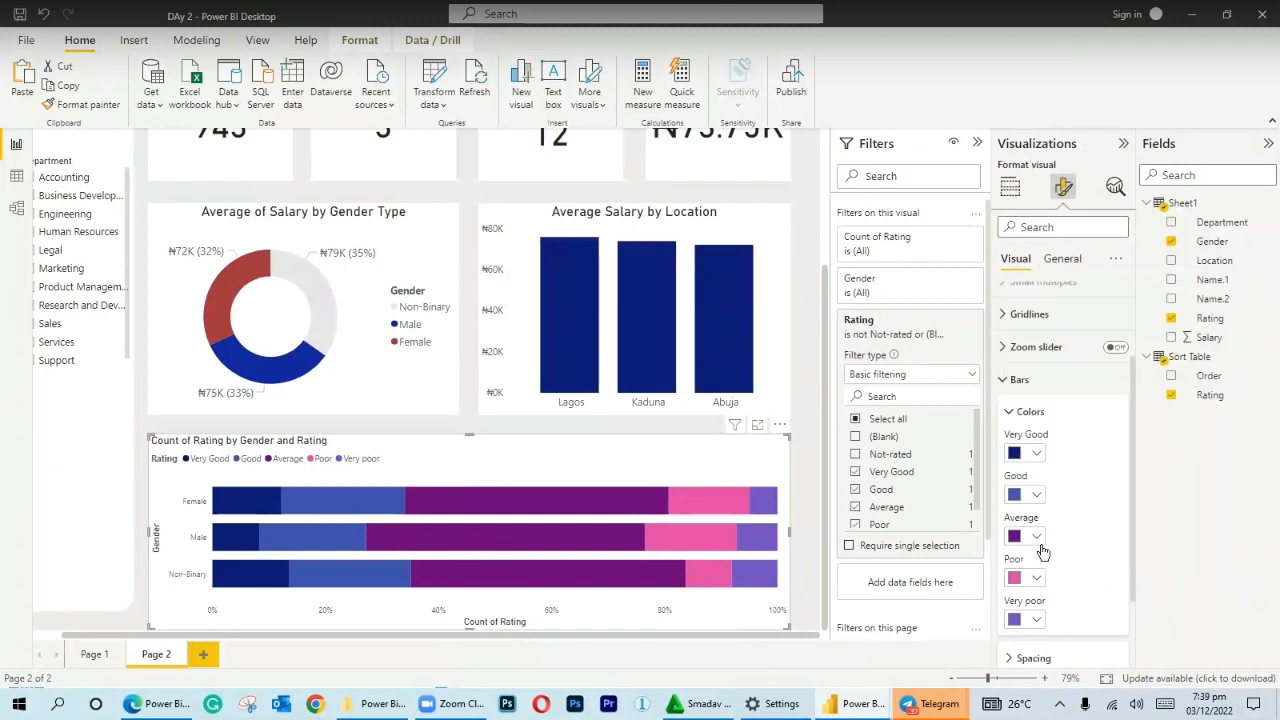
click(1036, 537)
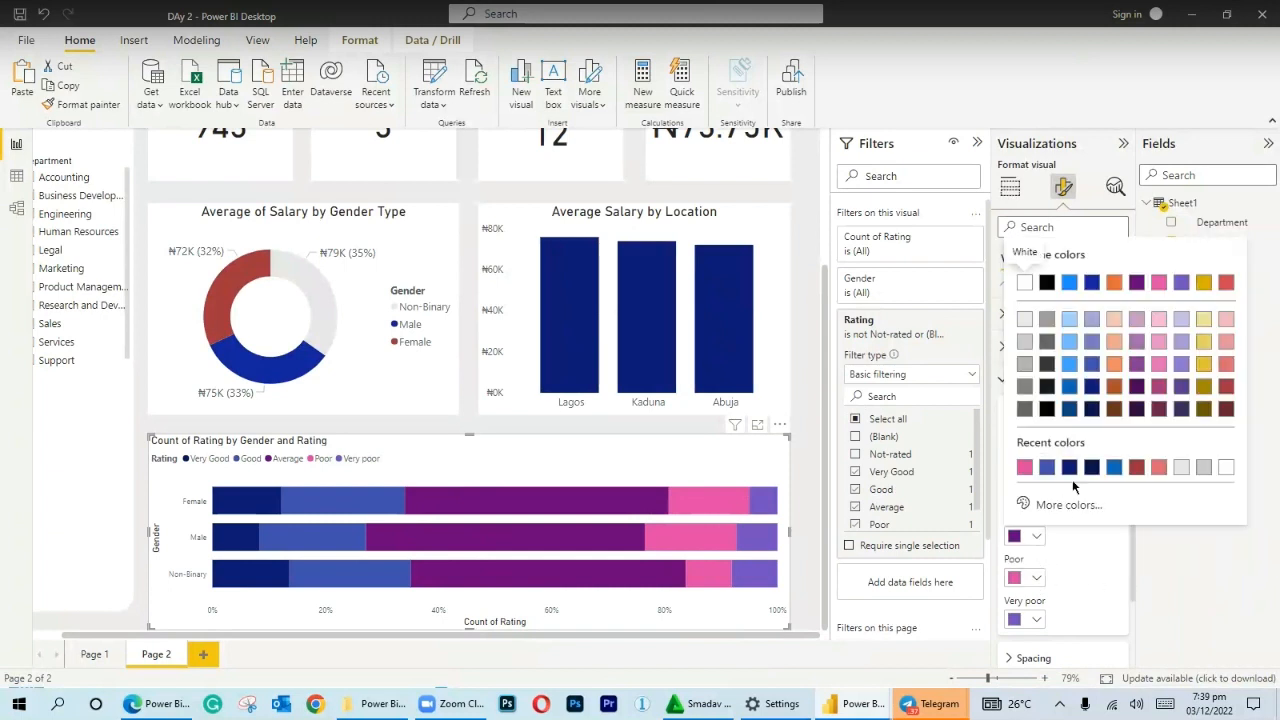
click(1025, 321)
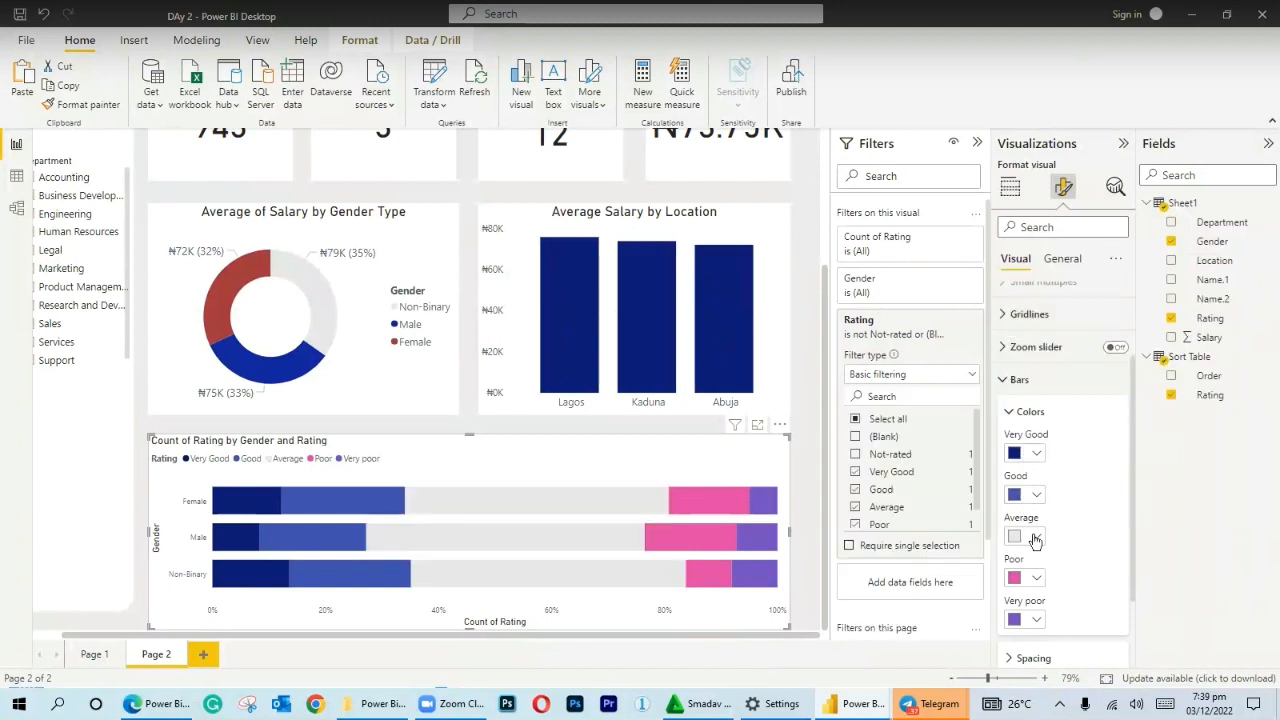
click(1036, 537)
click(1024, 344)
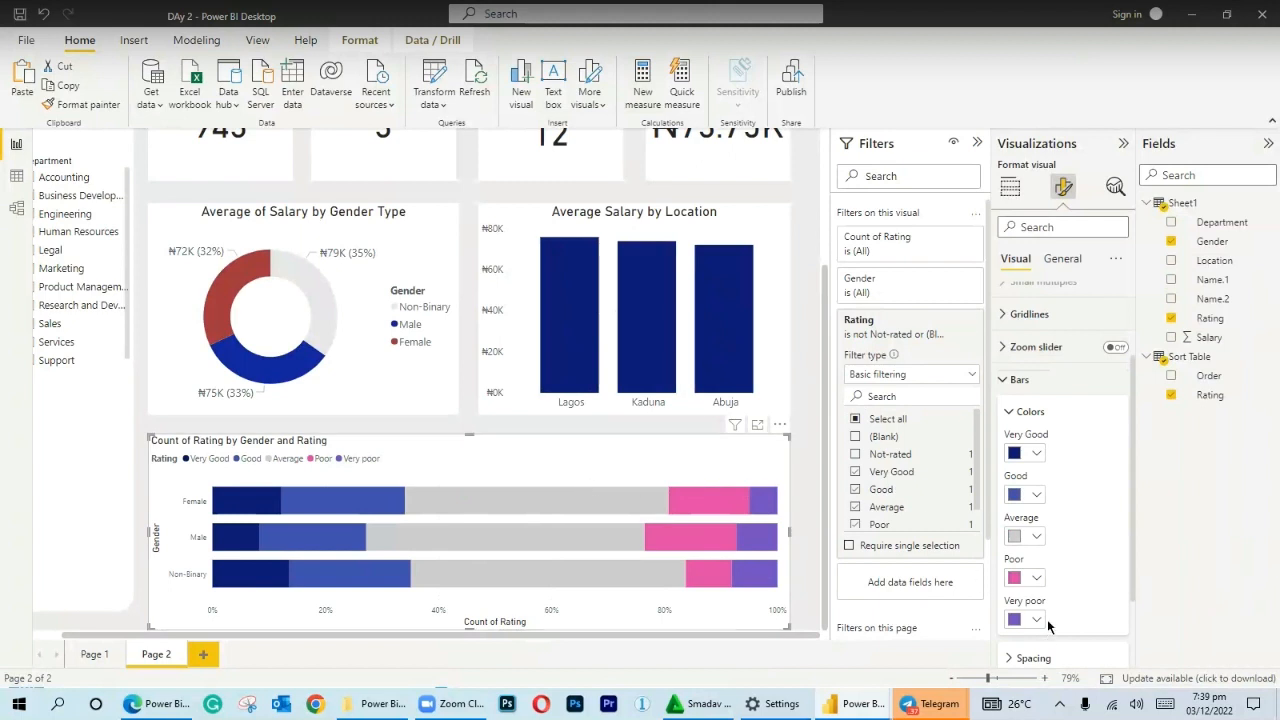
Set the Poor bars to a light red theme shade and the Very poor bars to dark red #a1343c.
click(1036, 578)
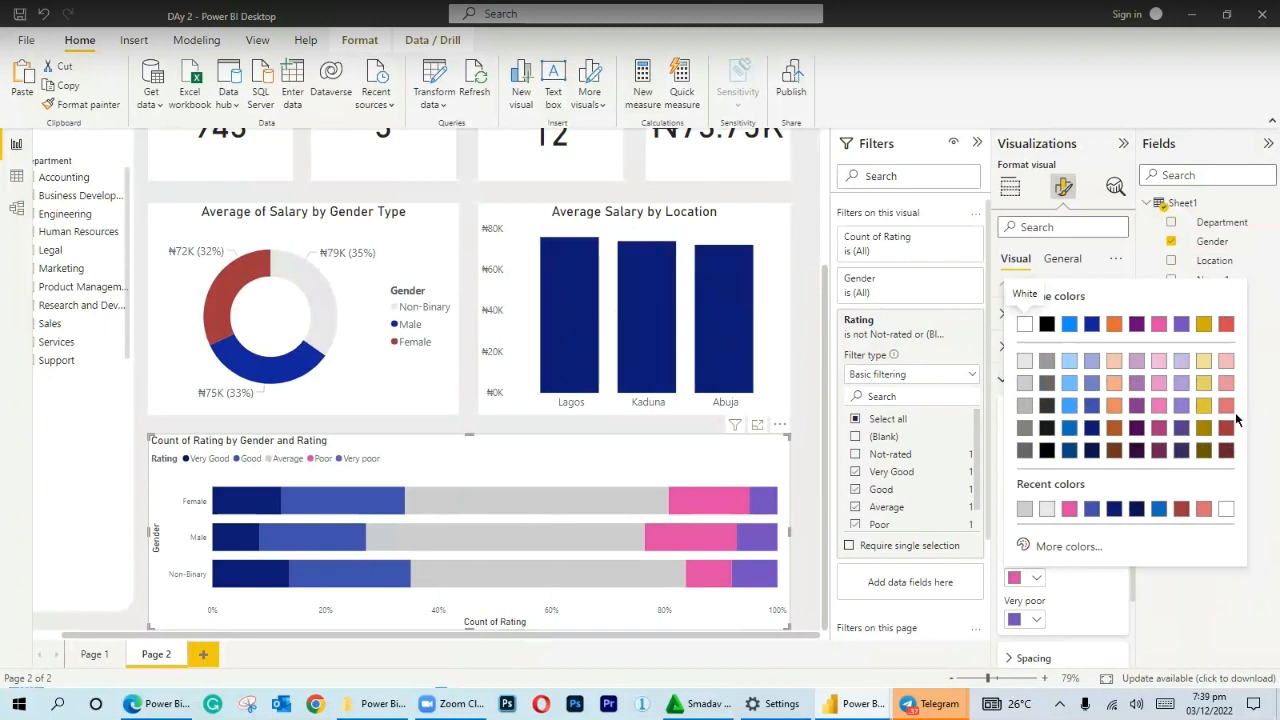
click(1225, 408)
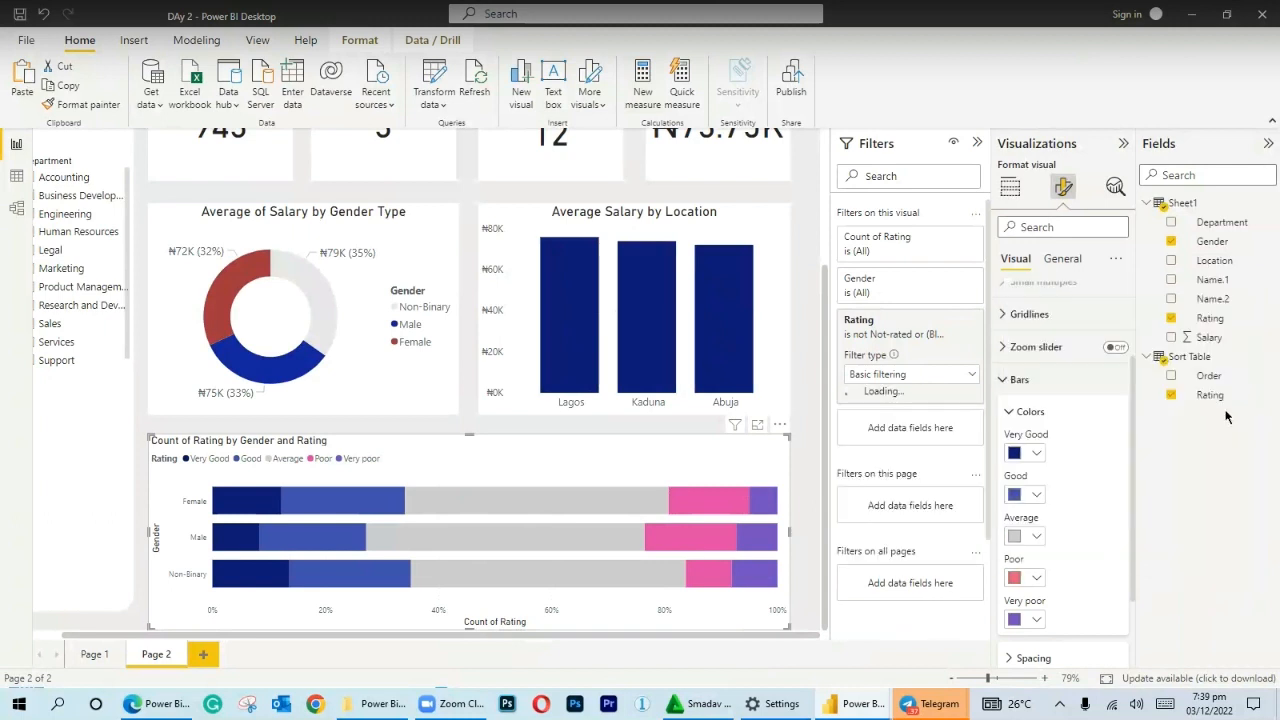
click(1036, 620)
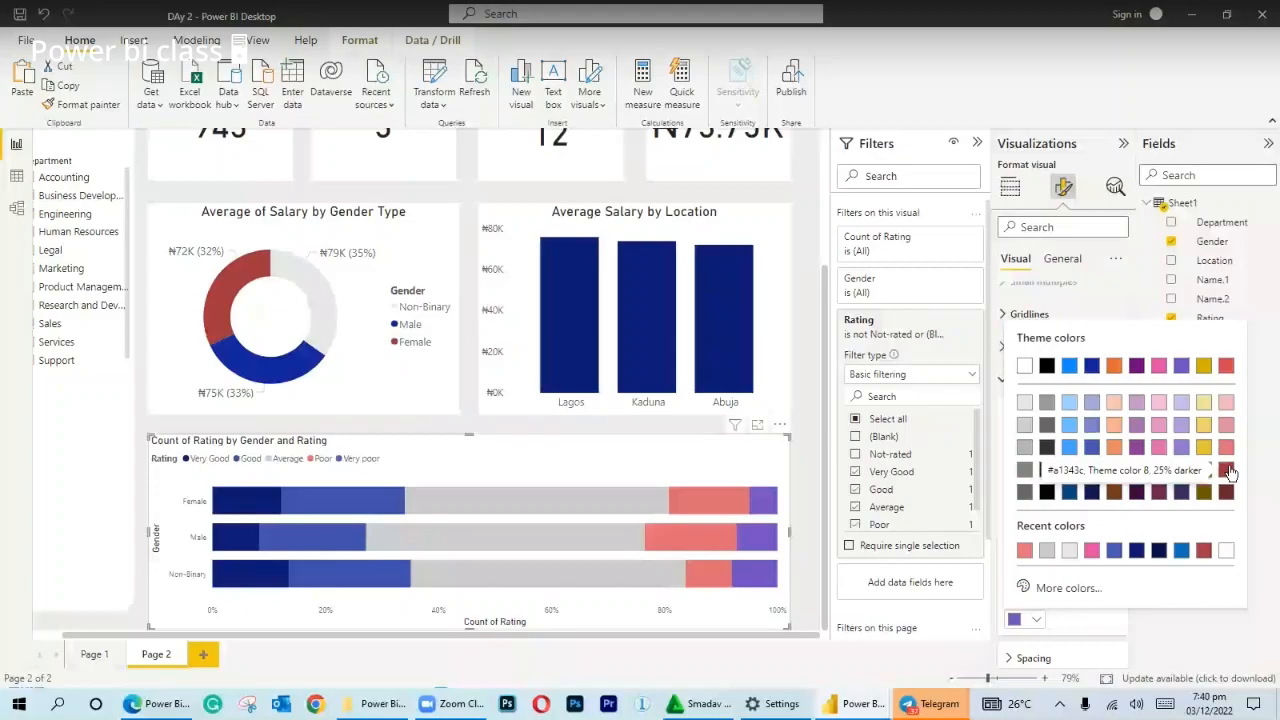
click(1030, 620)
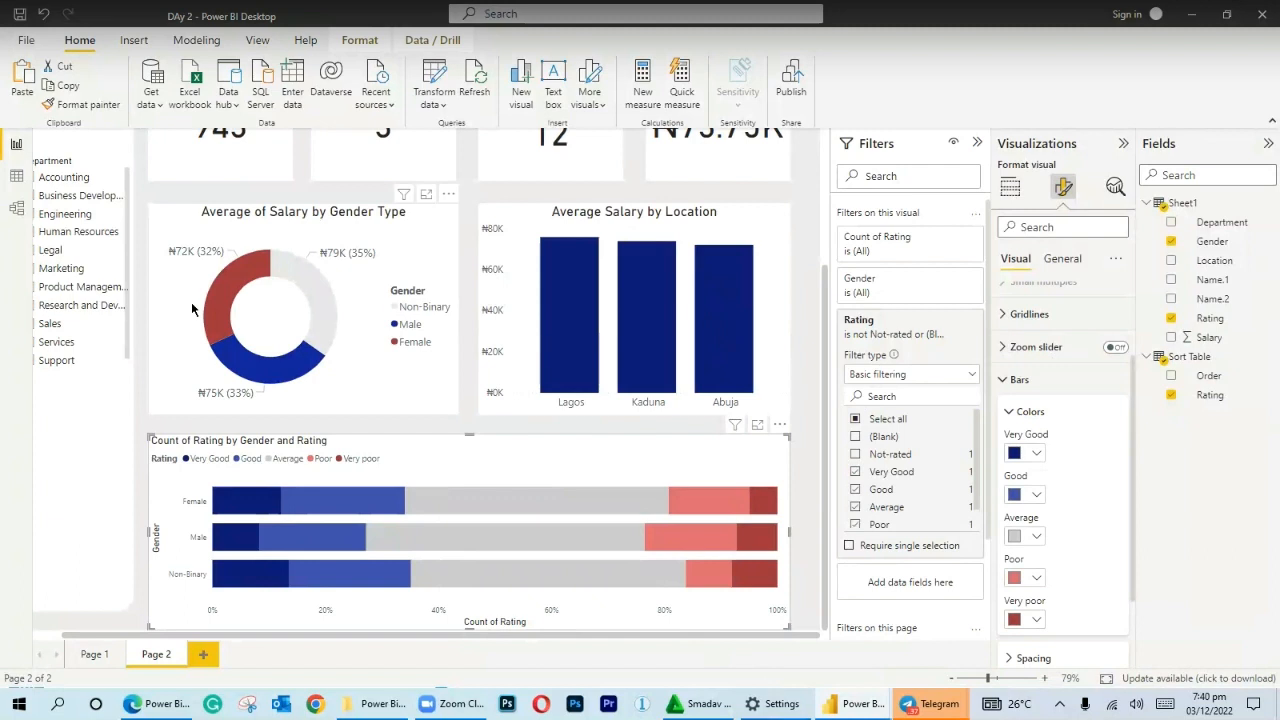
Change the title of the stacked bar chart to "Rating by Gender Type".
click(988, 685)
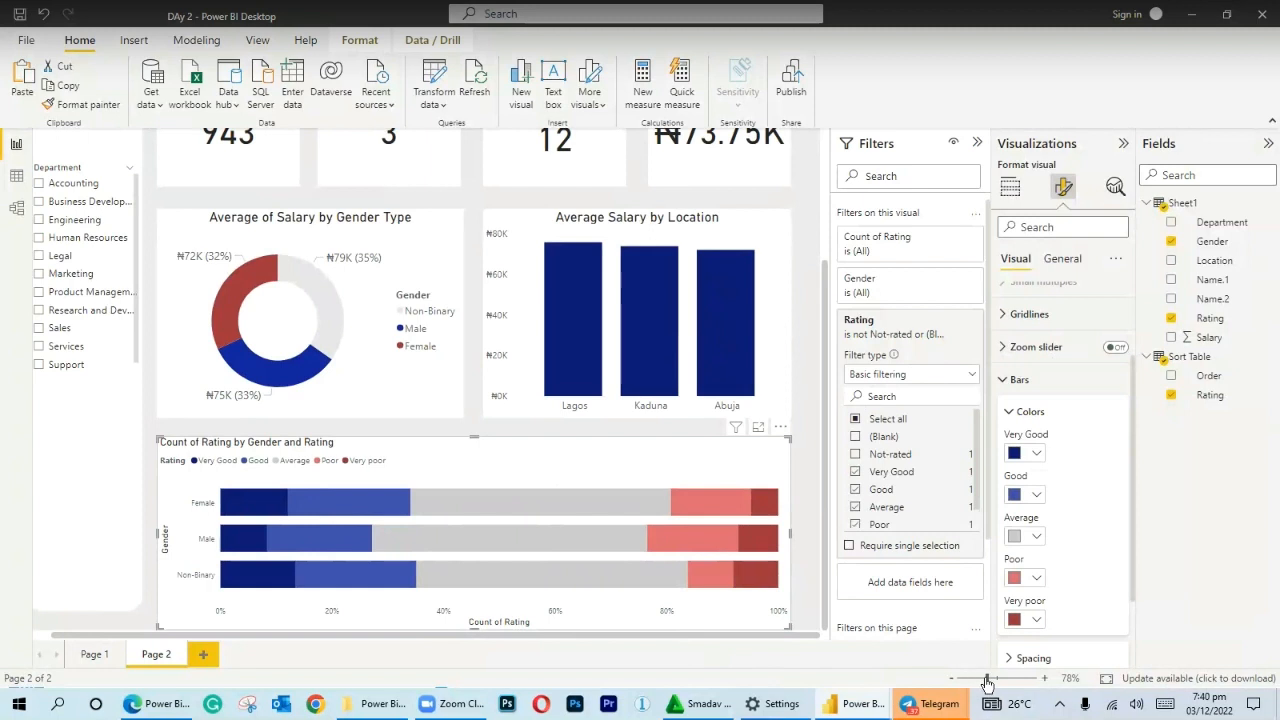
drag(988, 683, 977, 684)
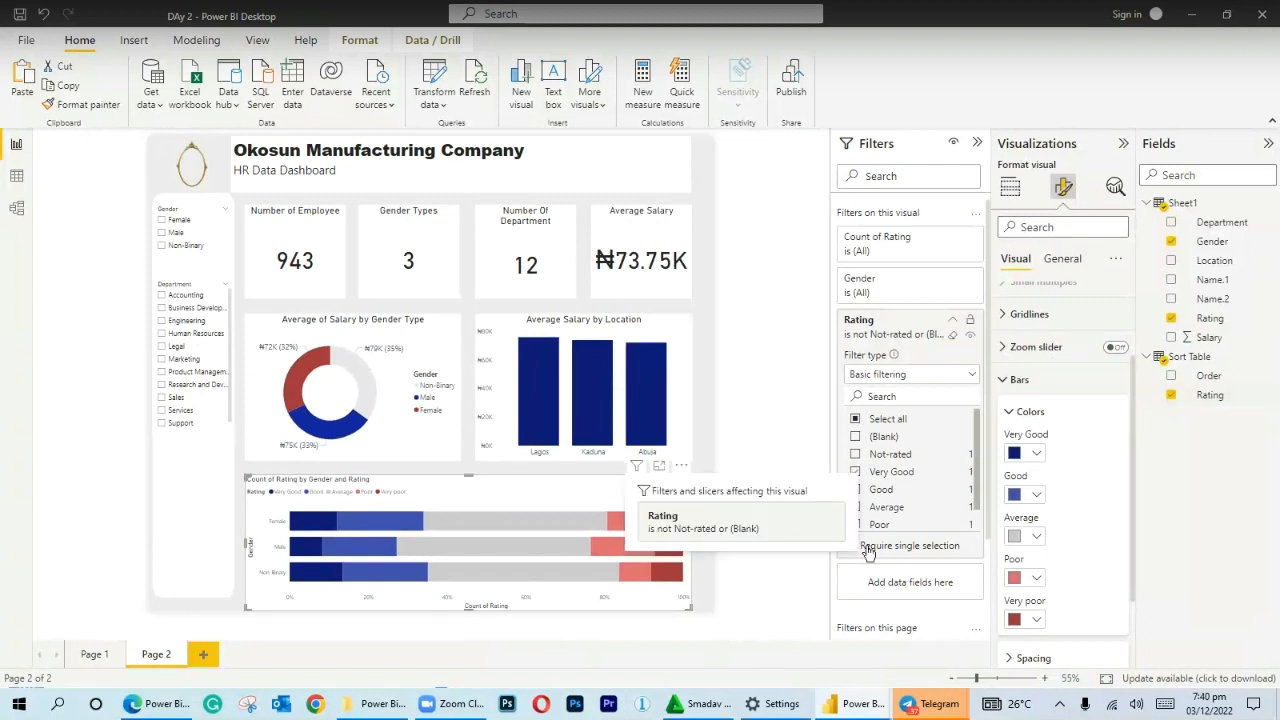
drag(978, 684, 972, 685)
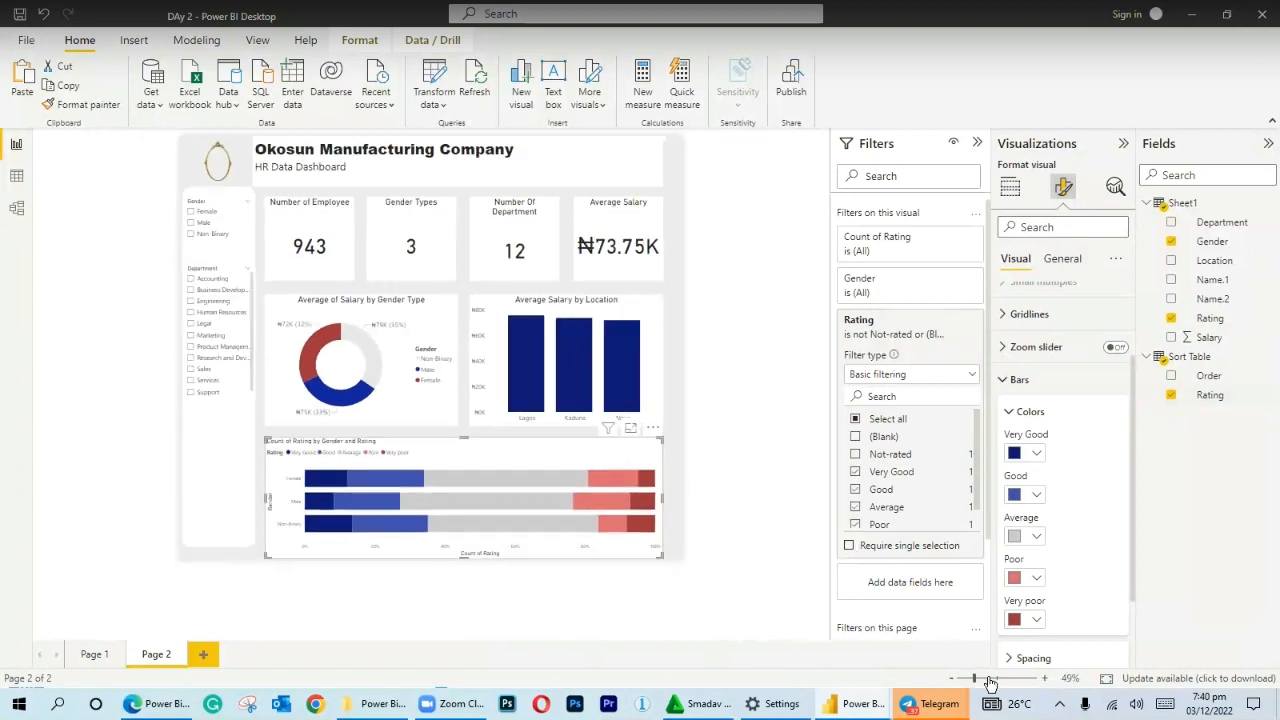
click(990, 680)
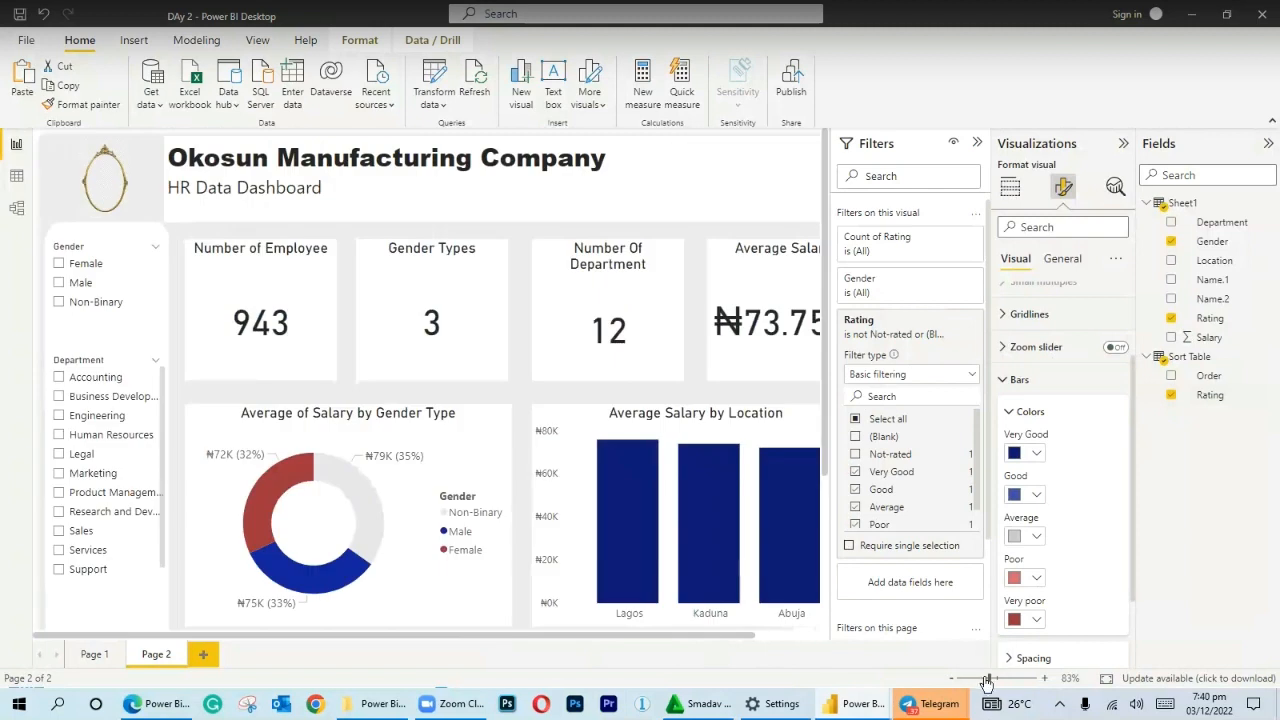
scroll(598, 442, down, 3)
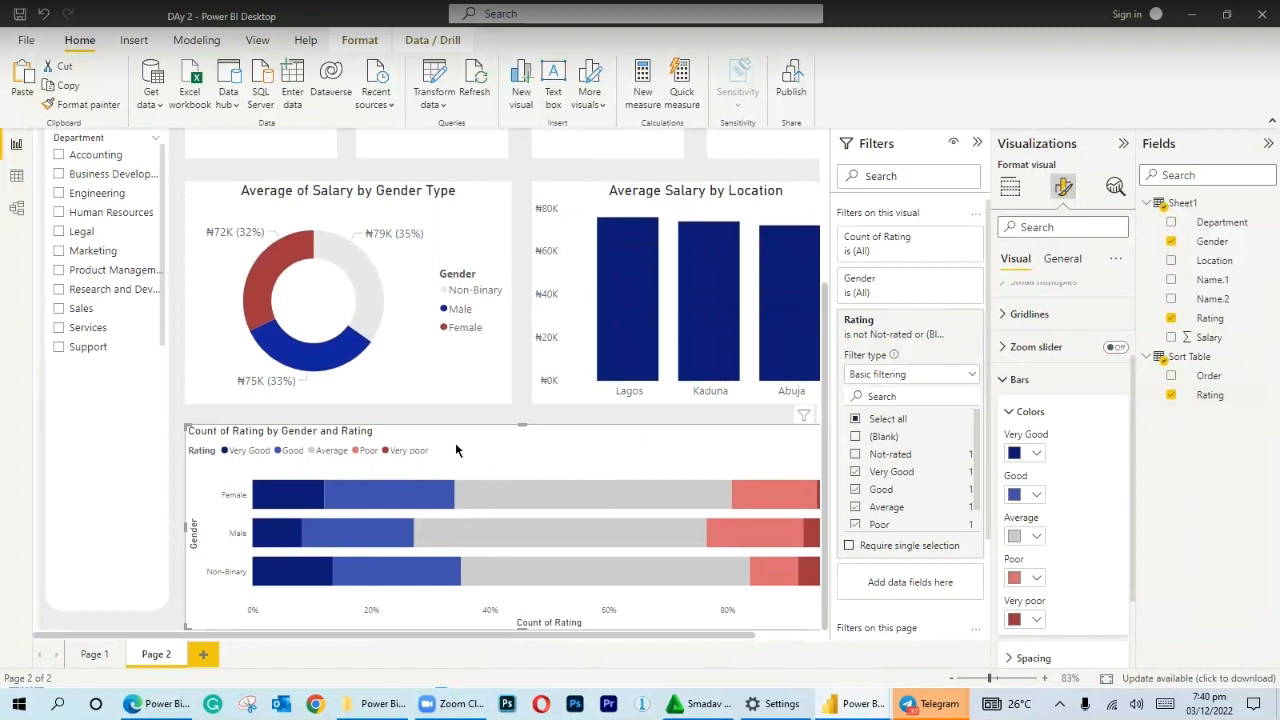
click(1065, 262)
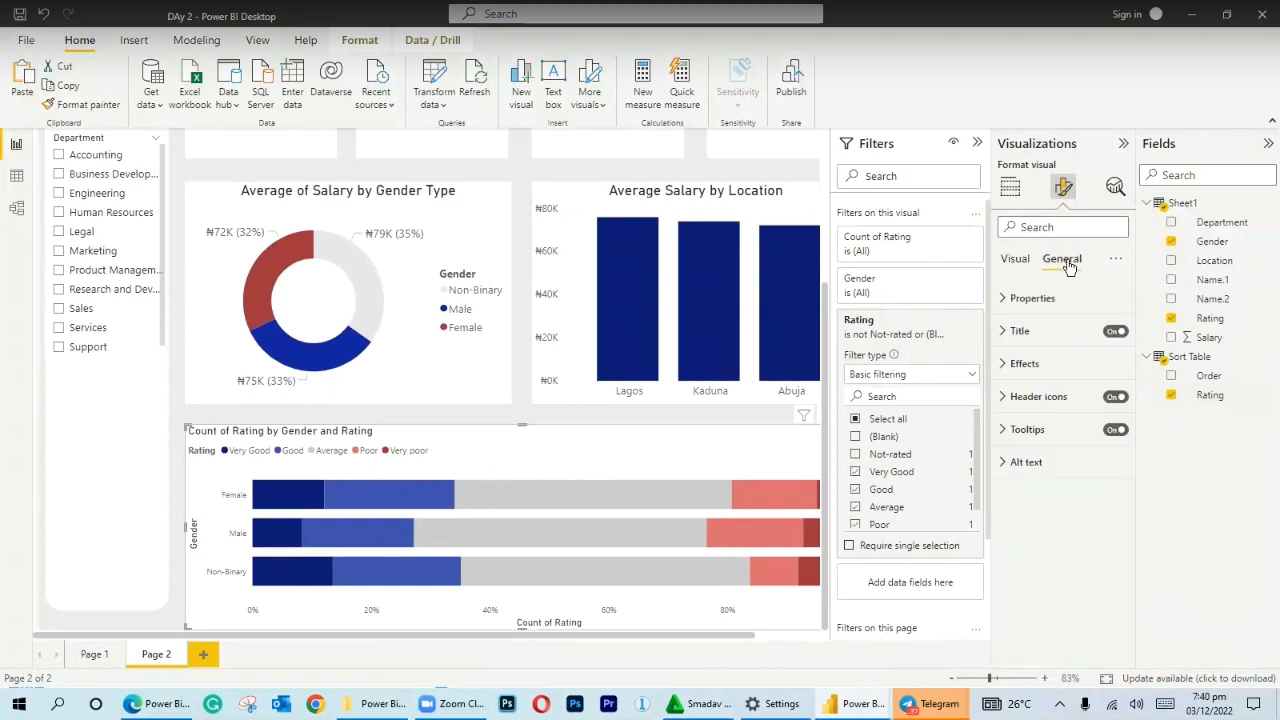
click(1004, 333)
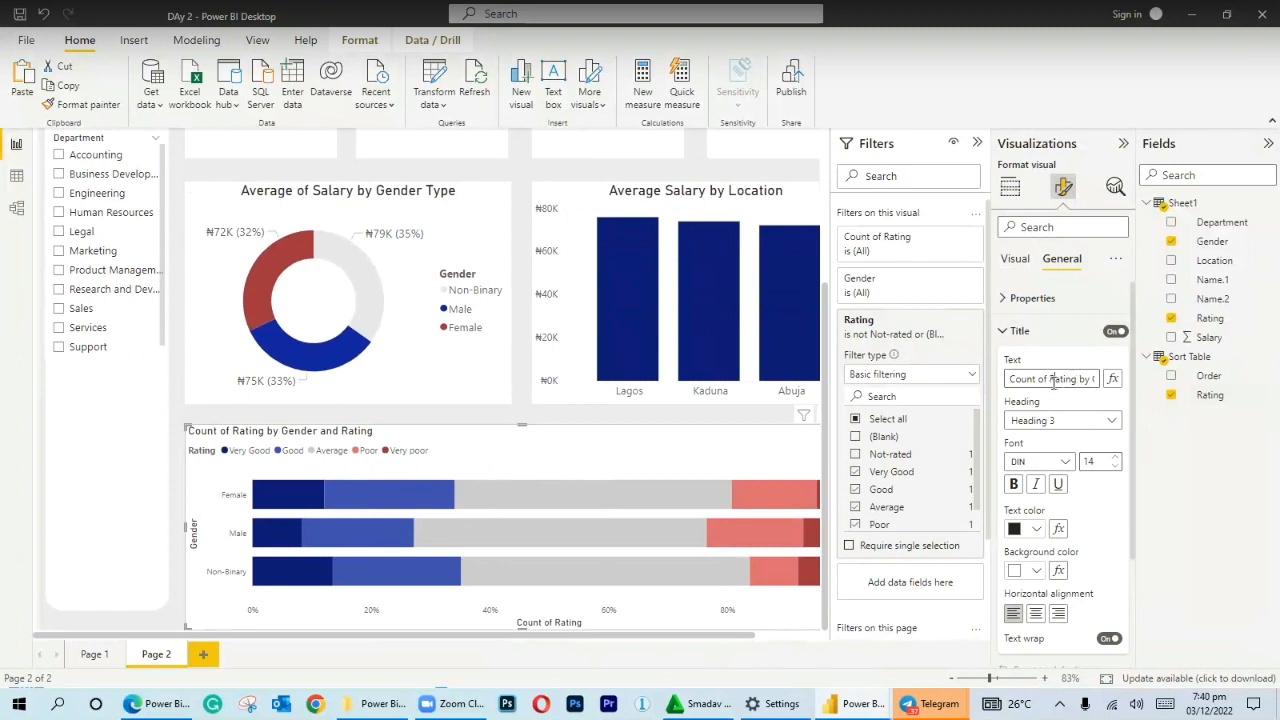
key(BackSpace)
key(BackSpace)
key(BackSpace)
key(BackSpace)
key(BackSpace)
key(BackSpace)
key(BackSpace)
key(BackSpace)
key(Delete)
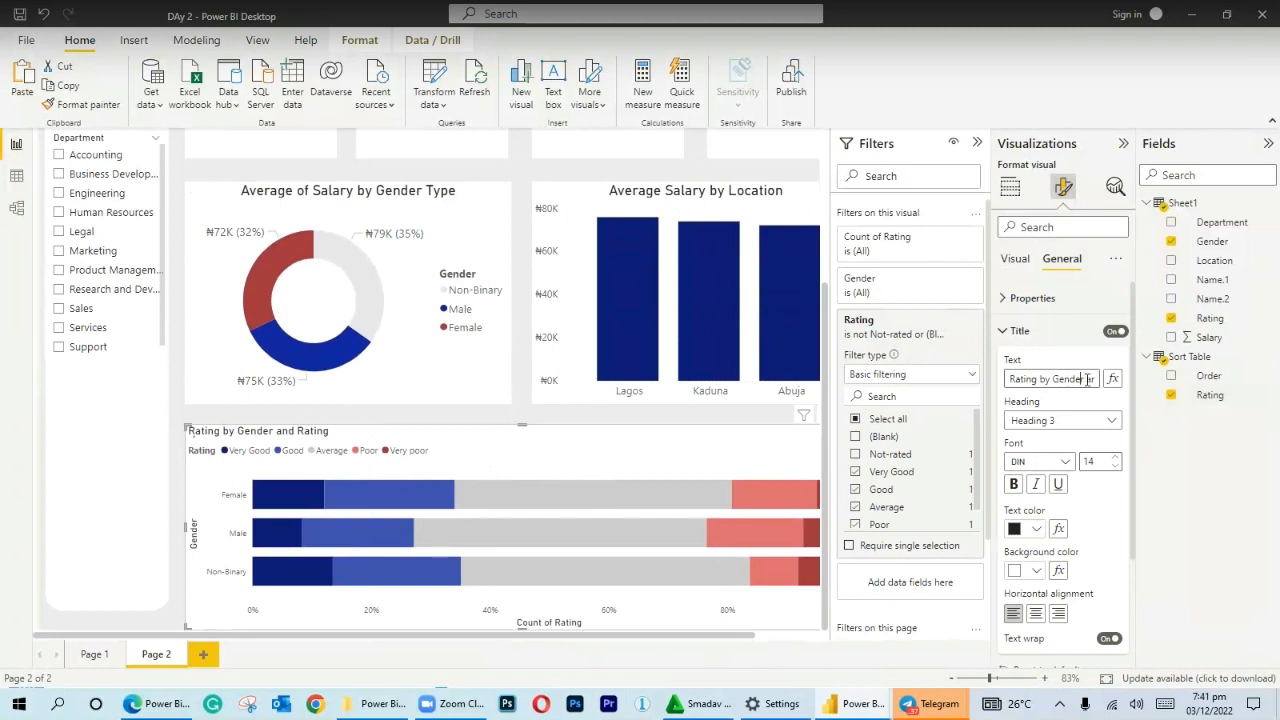
key(BackSpace)
text(Type)
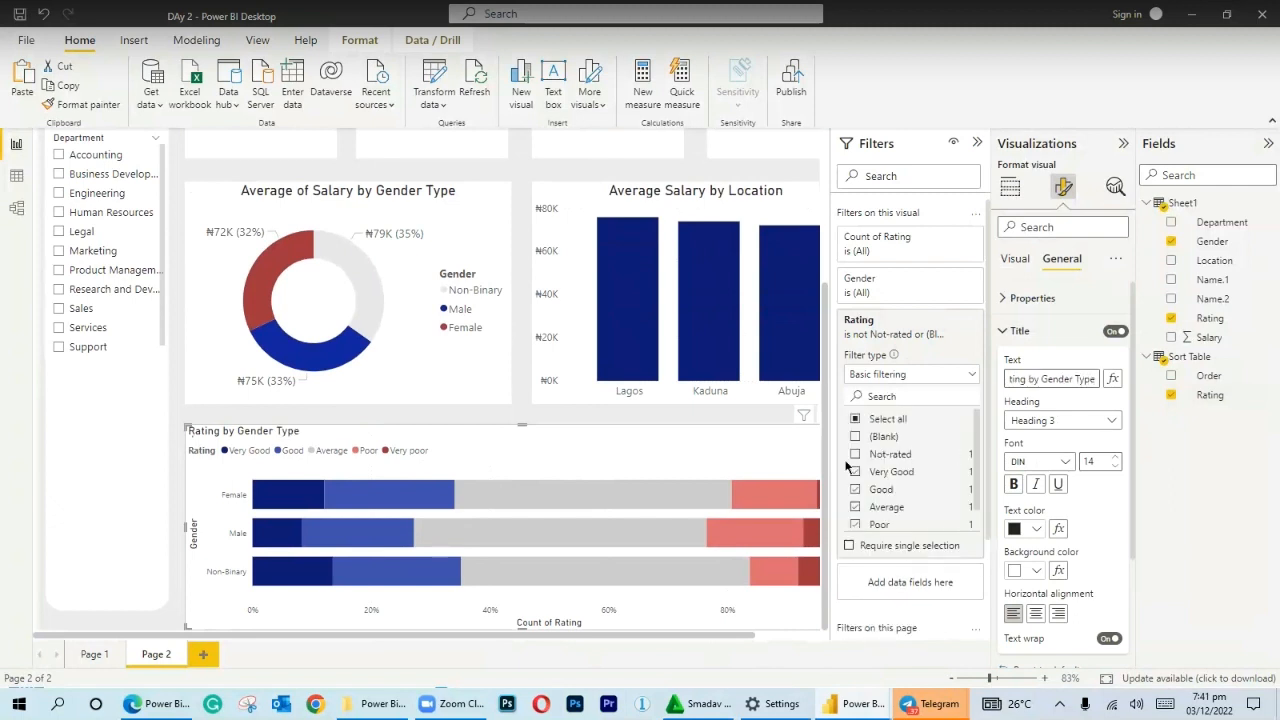
Set the rating chart's title font size to 18 and center the title.
click(1090, 461)
text(18)
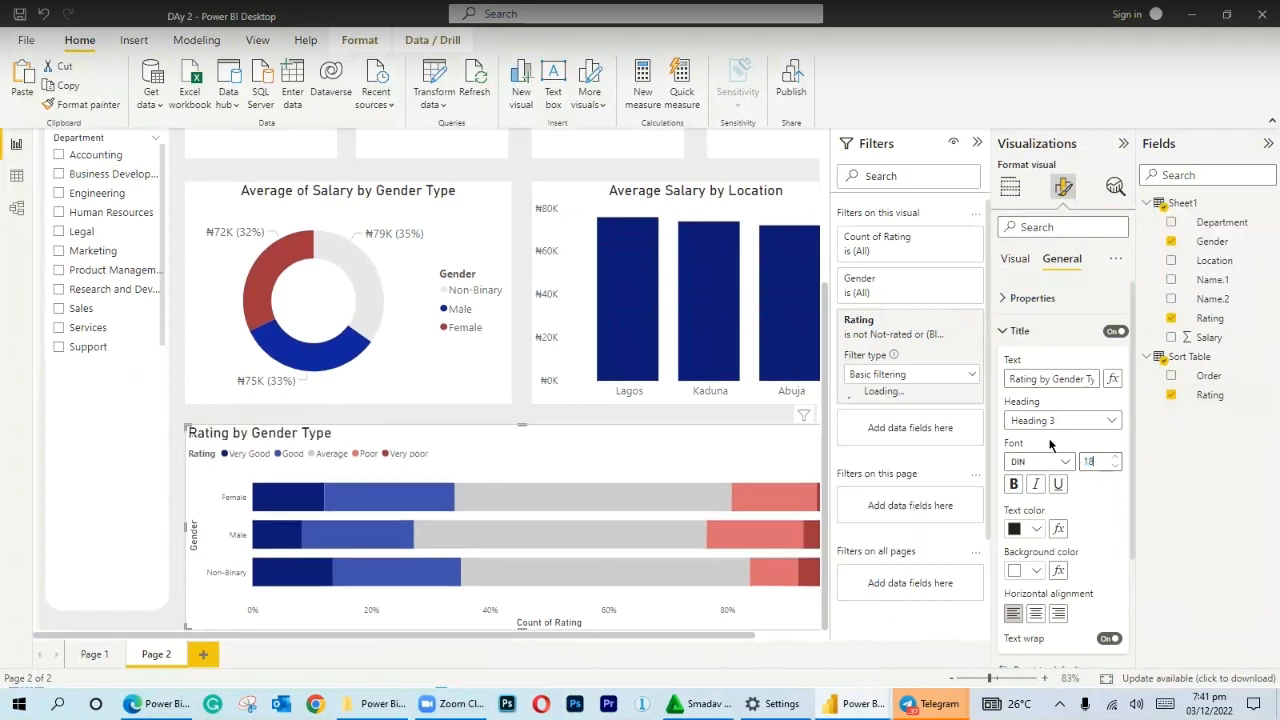
click(1035, 614)
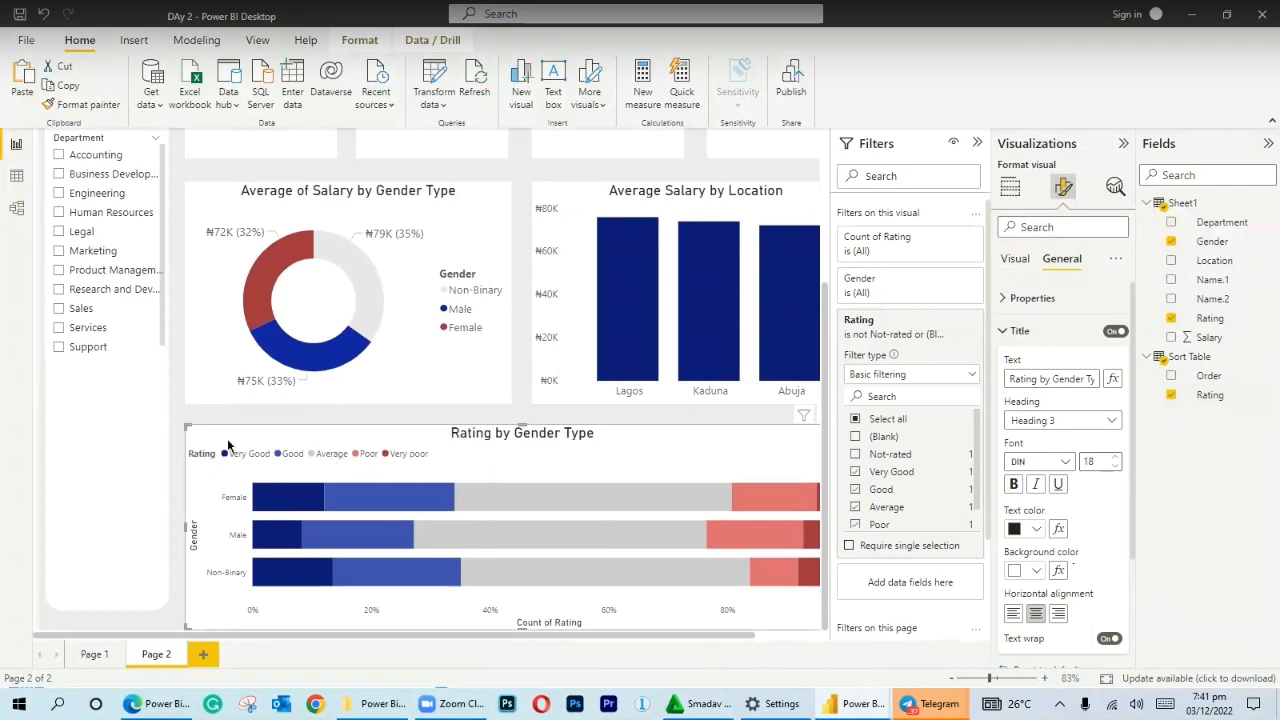
scroll(976, 486, down, 1)
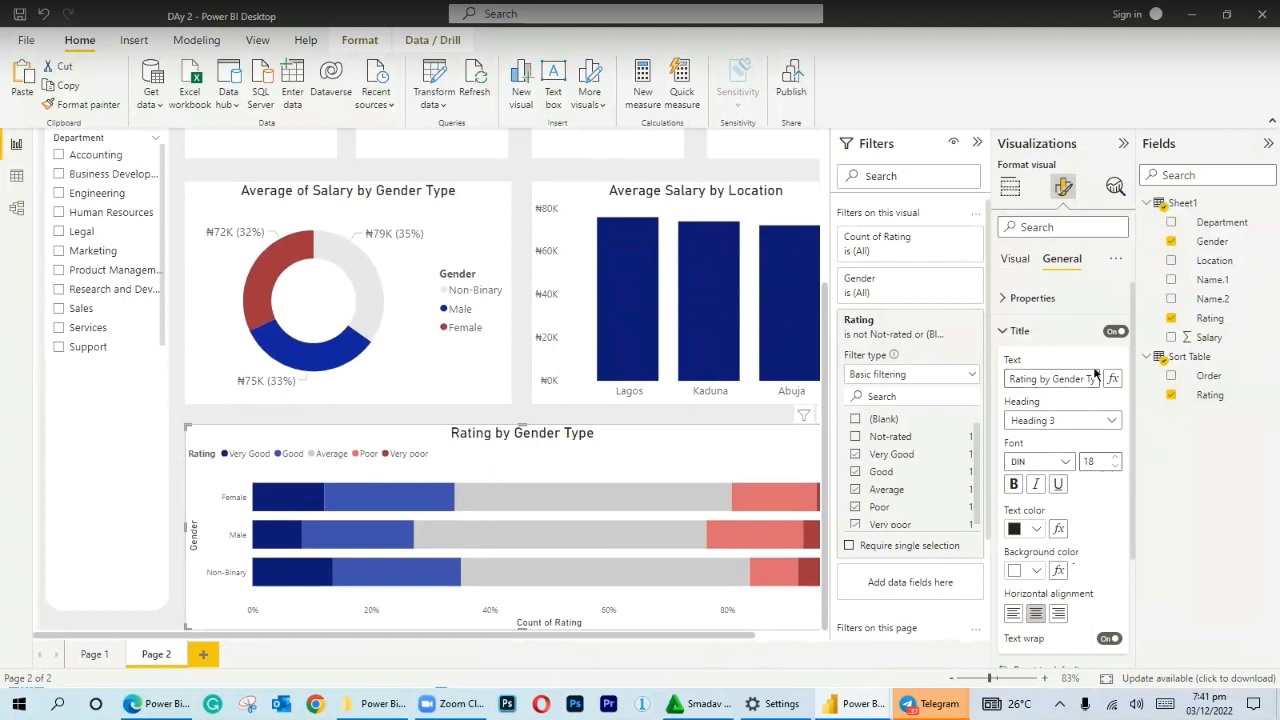
click(1018, 330)
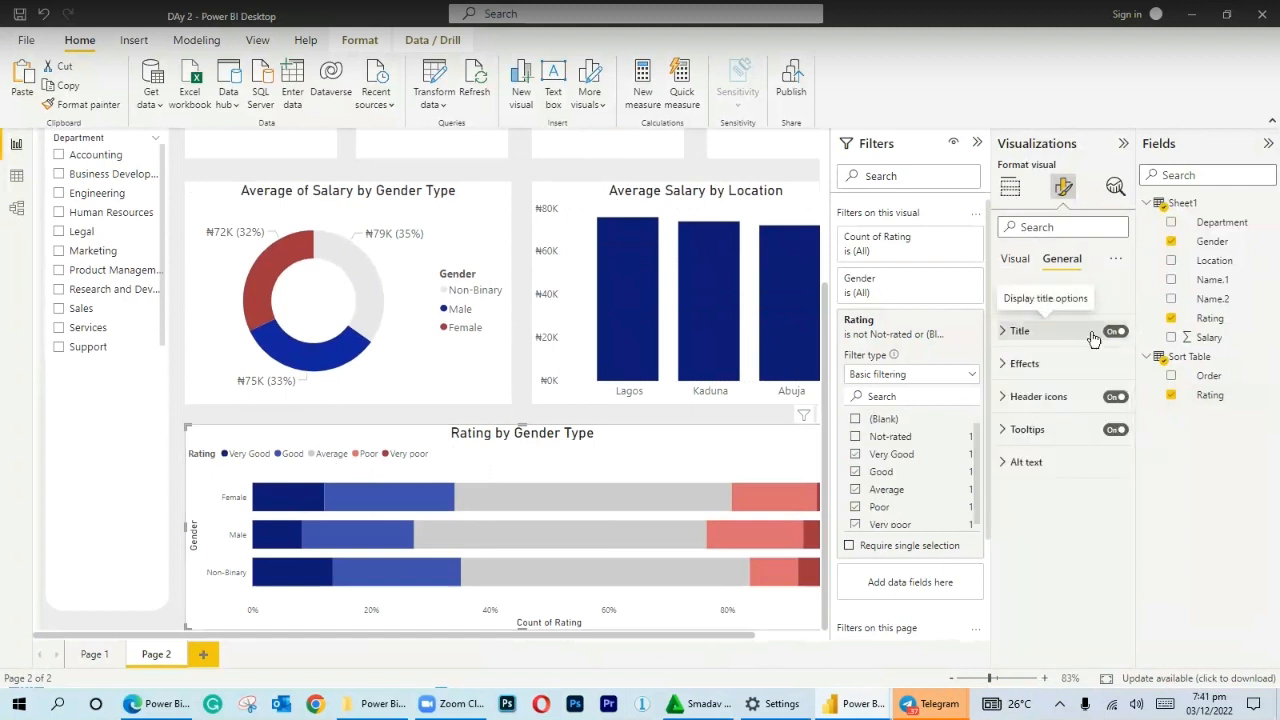
Increase the rating chart's legend text size to 12.
click(1015, 260)
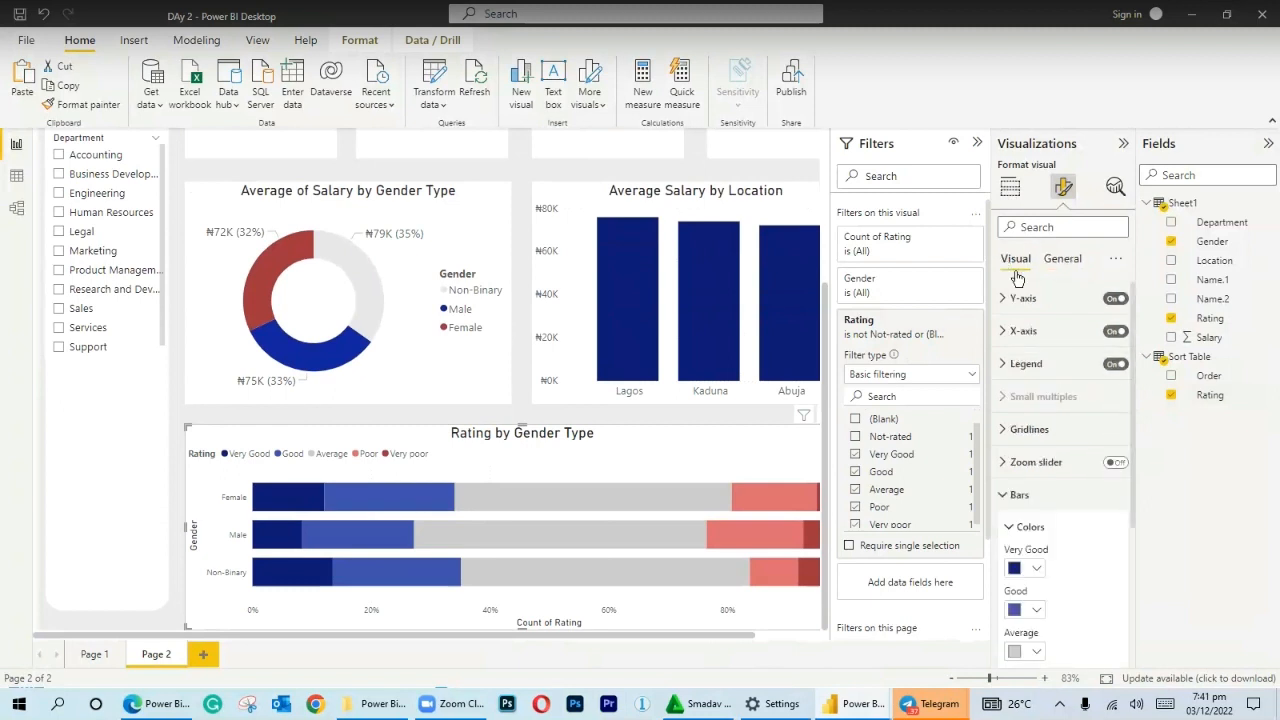
click(1001, 365)
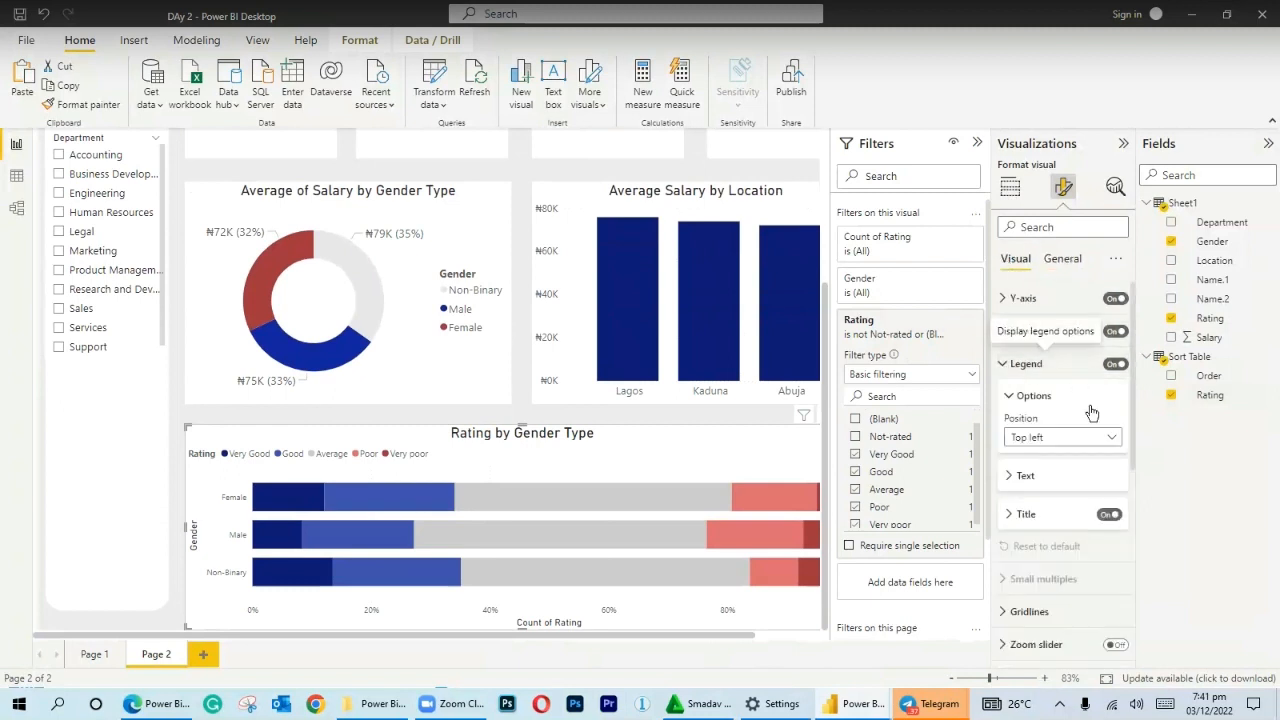
click(1015, 479)
click(1115, 513)
click(1115, 513)
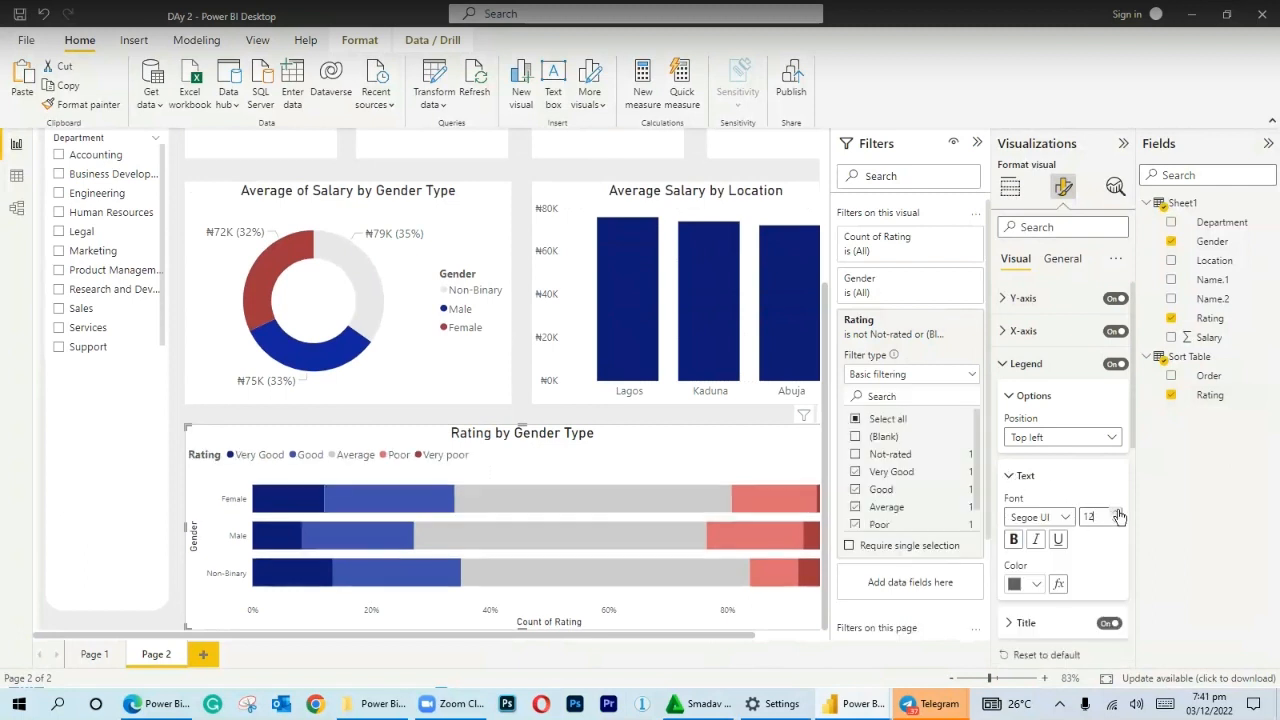
click(1116, 512)
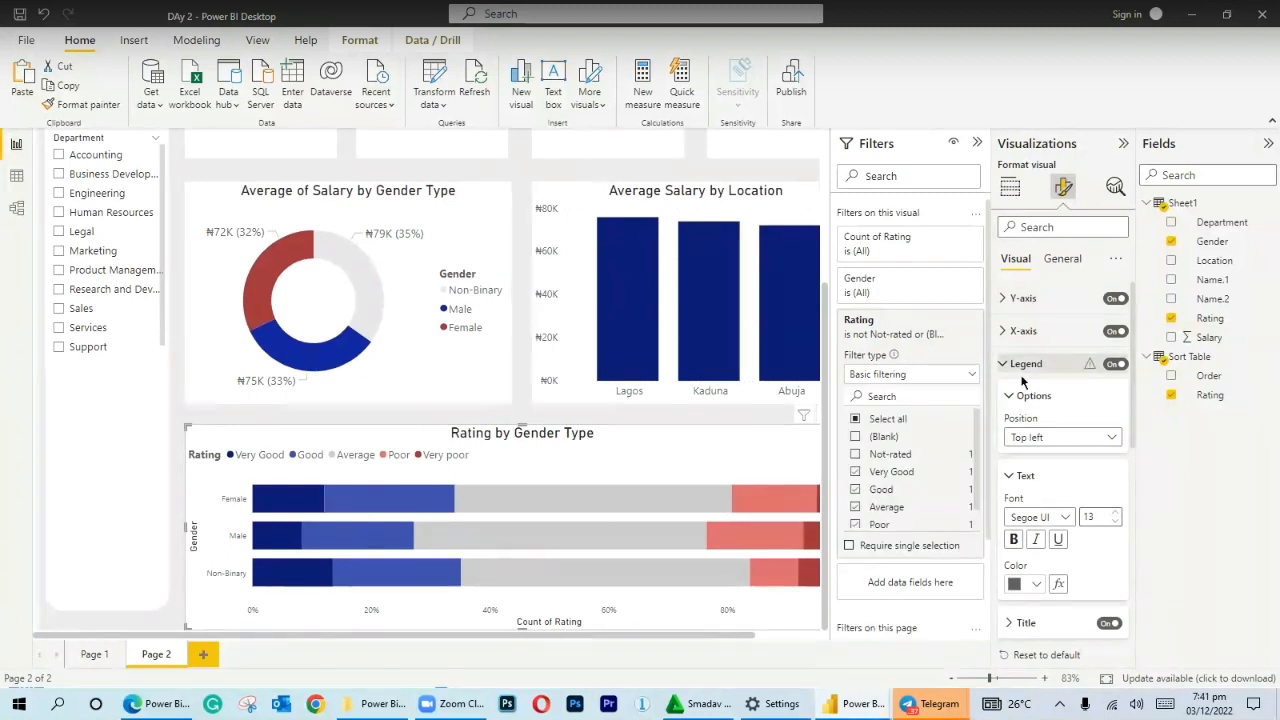
click(1115, 523)
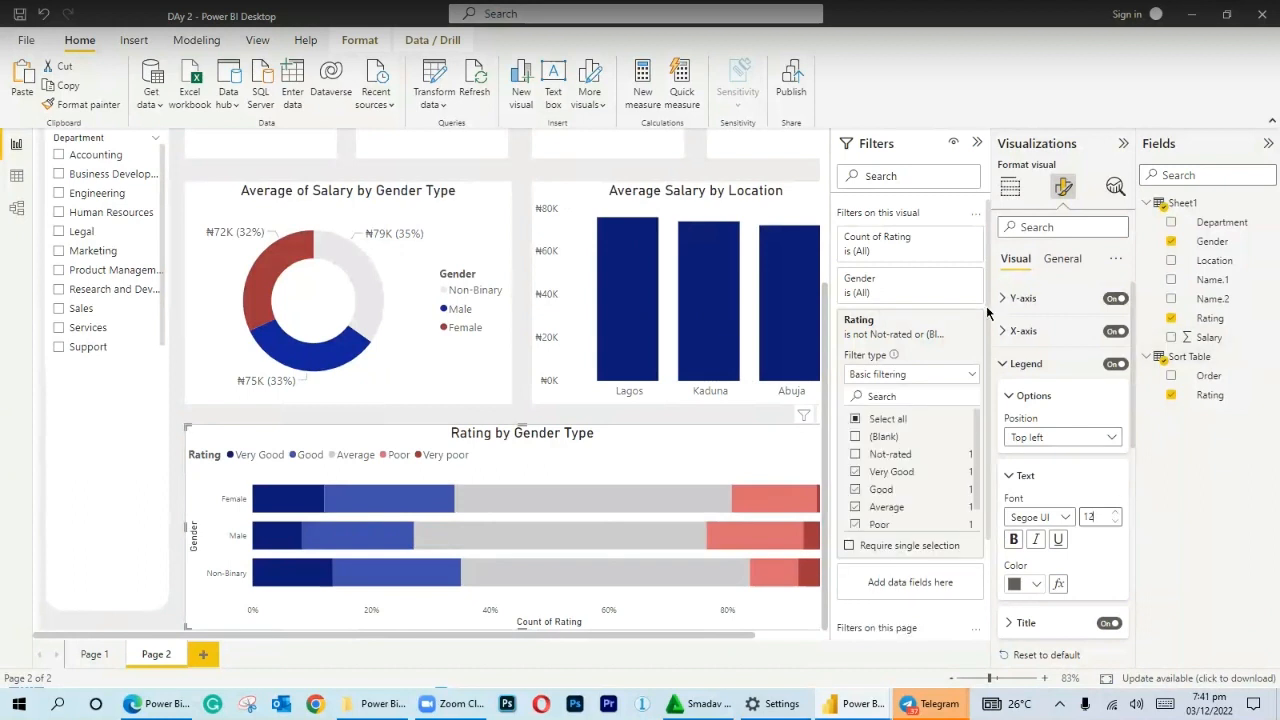
Turn off the Y-axis title of the rating chart.
click(1018, 298)
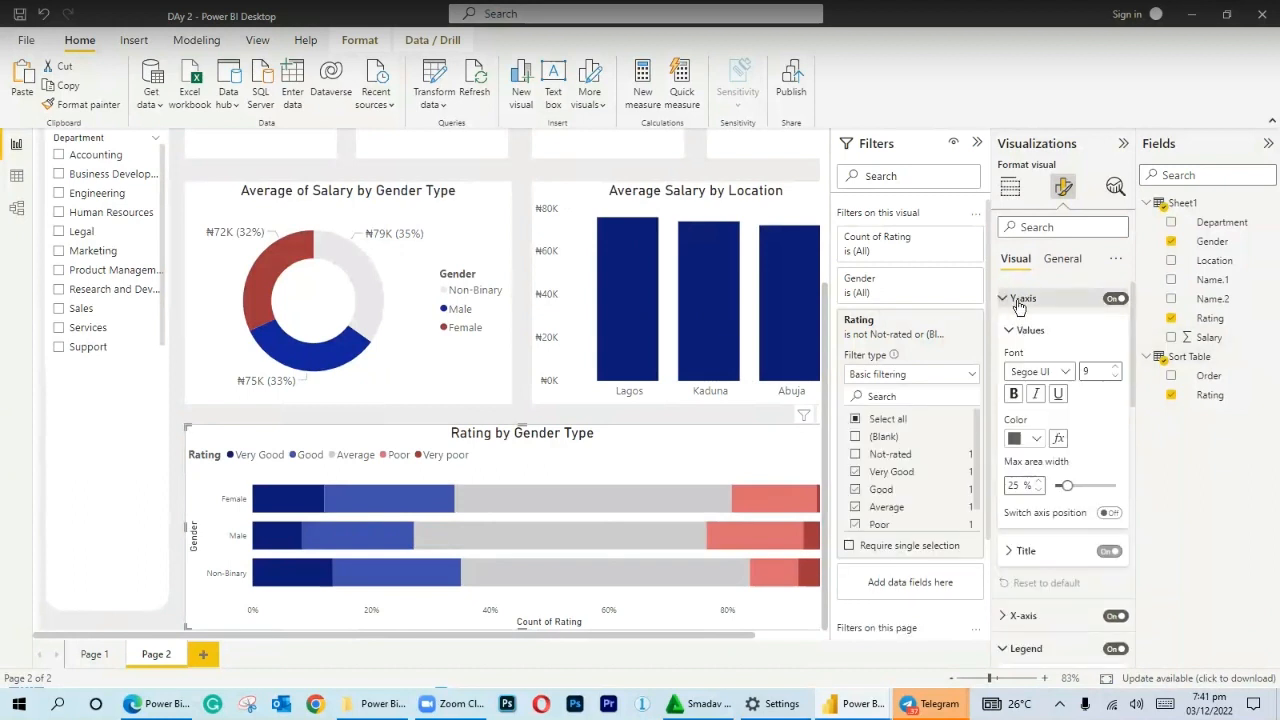
click(1111, 553)
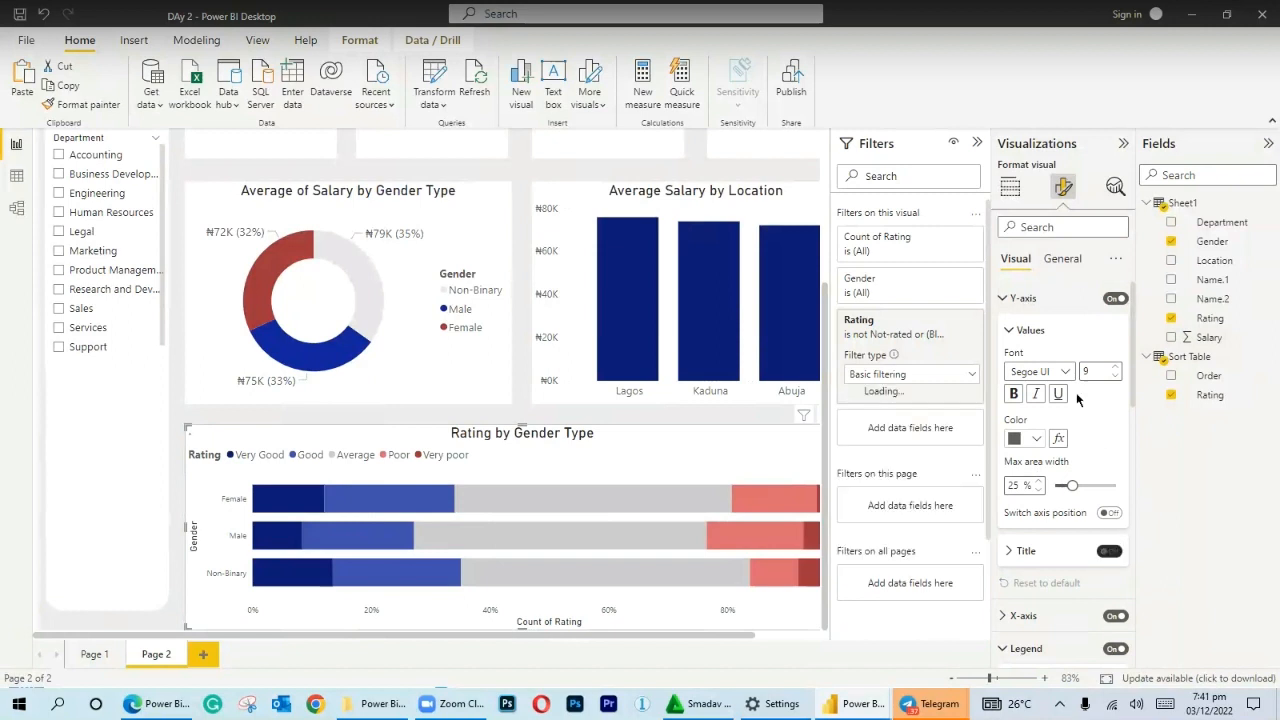
click(1014, 298)
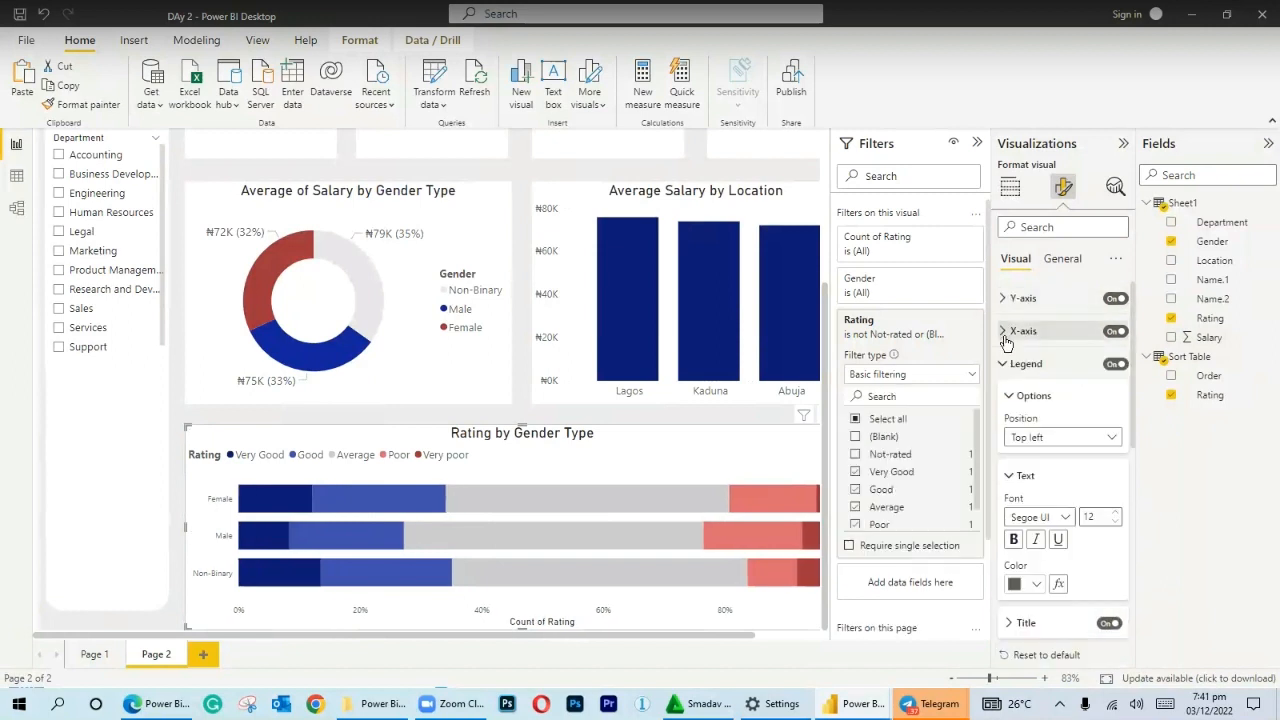
Turn off the rating chart's X-axis title and set its X-axis value font size to 12.
click(1013, 340)
click(1108, 569)
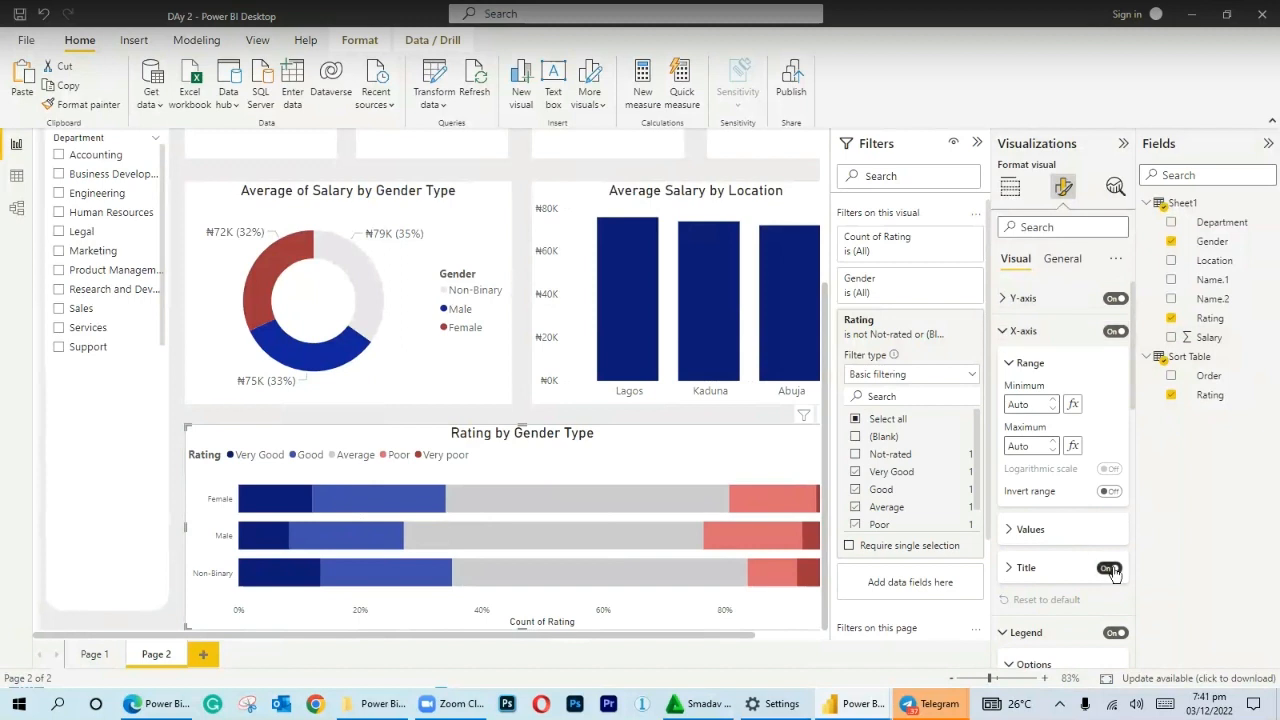
click(1017, 532)
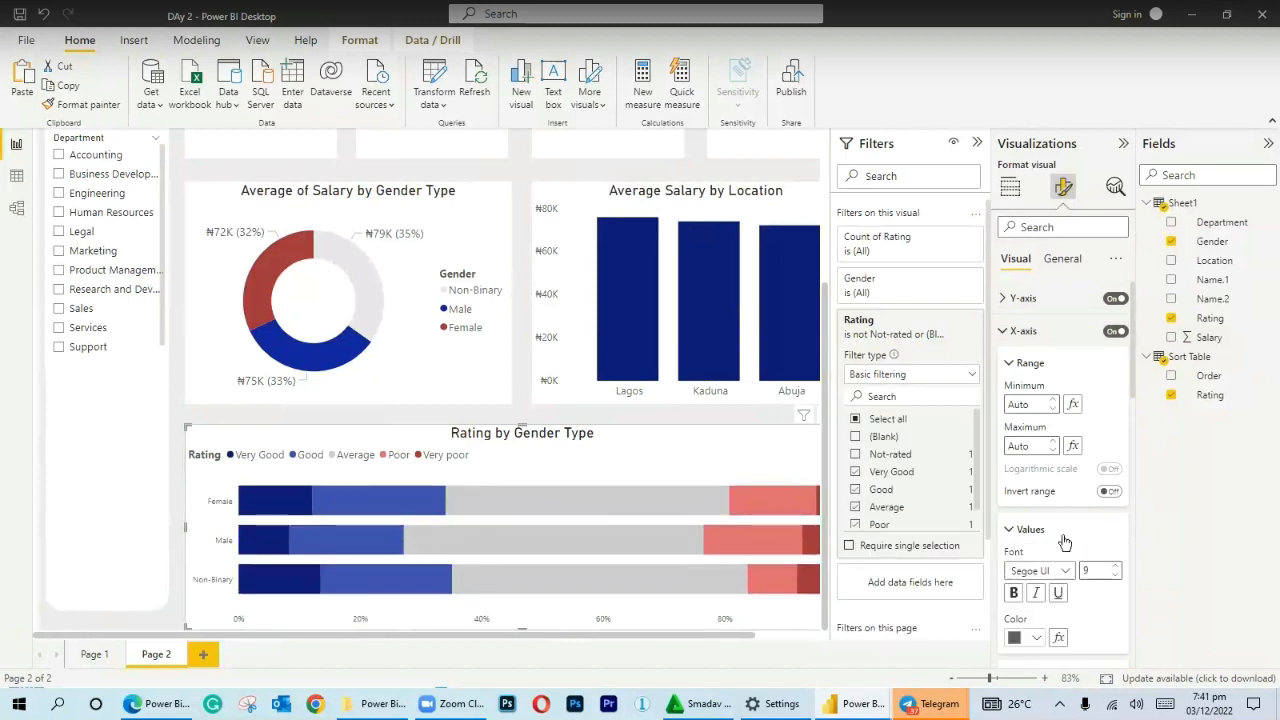
click(1115, 567)
click(1116, 567)
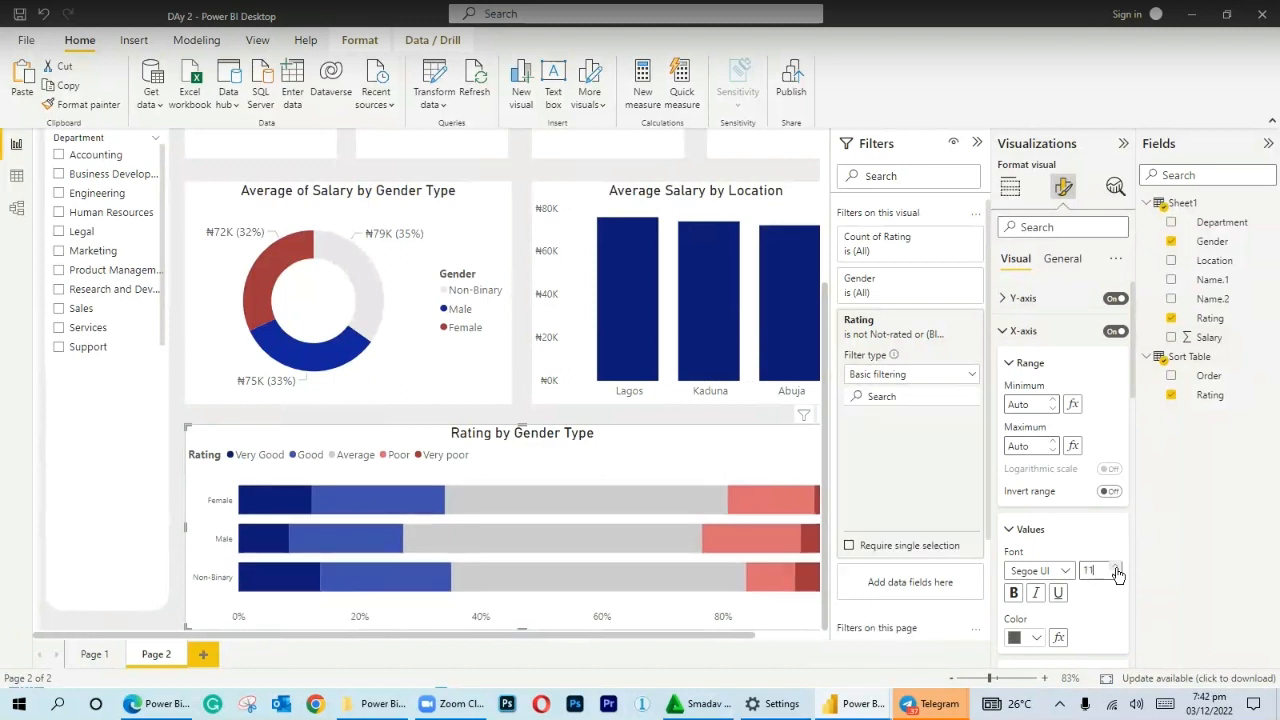
click(1116, 567)
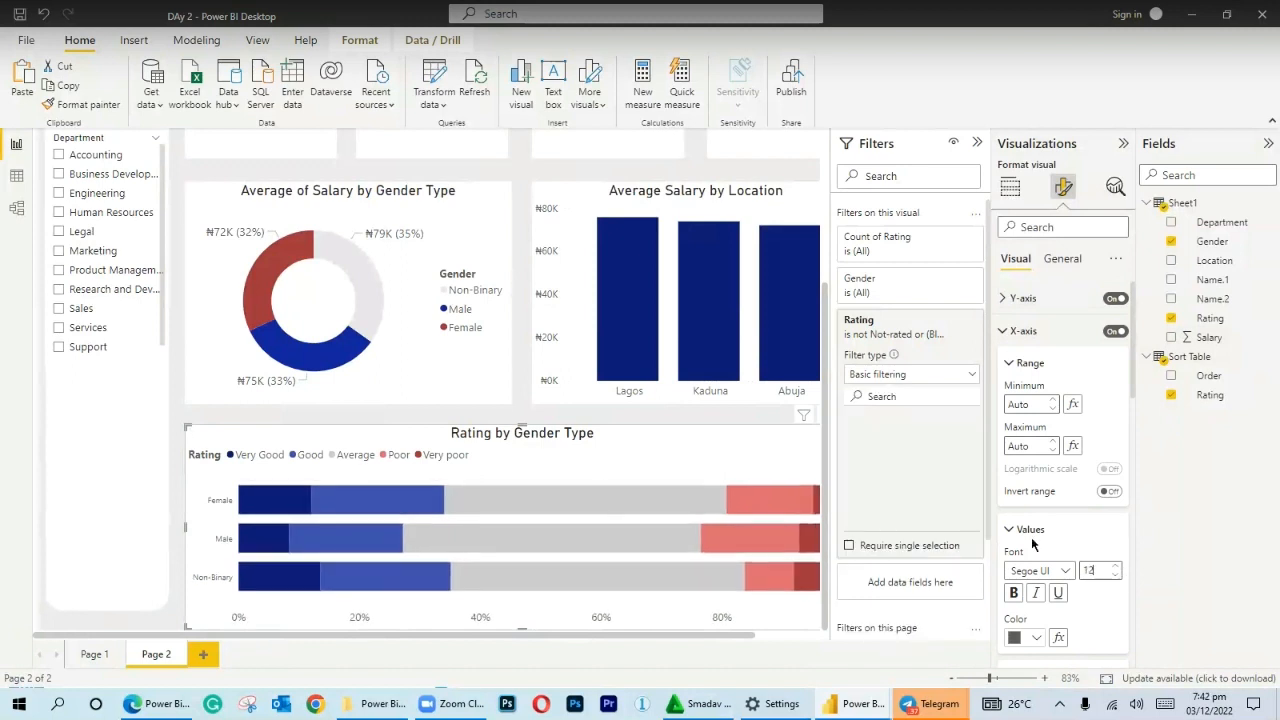
Set the rating chart's Y-axis value font size to 12 and its maximum area width to 30%.
click(1004, 331)
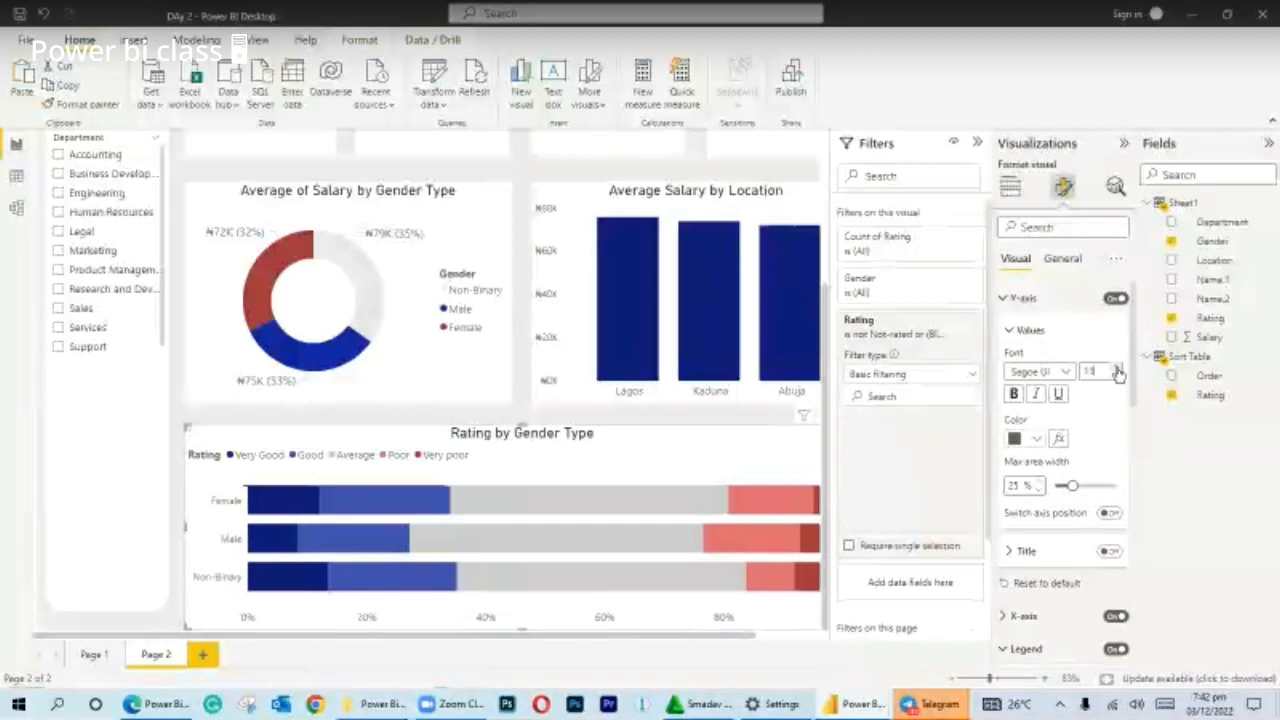
click(1118, 368)
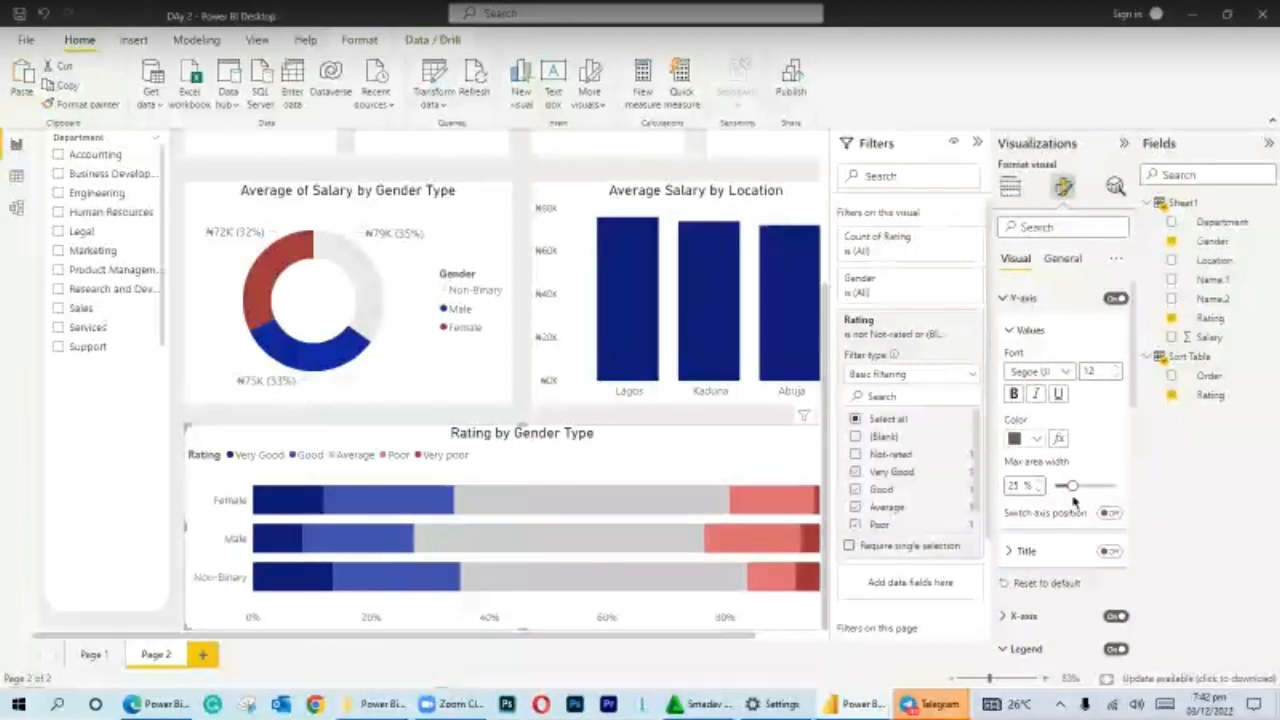
drag(1077, 487, 1082, 487)
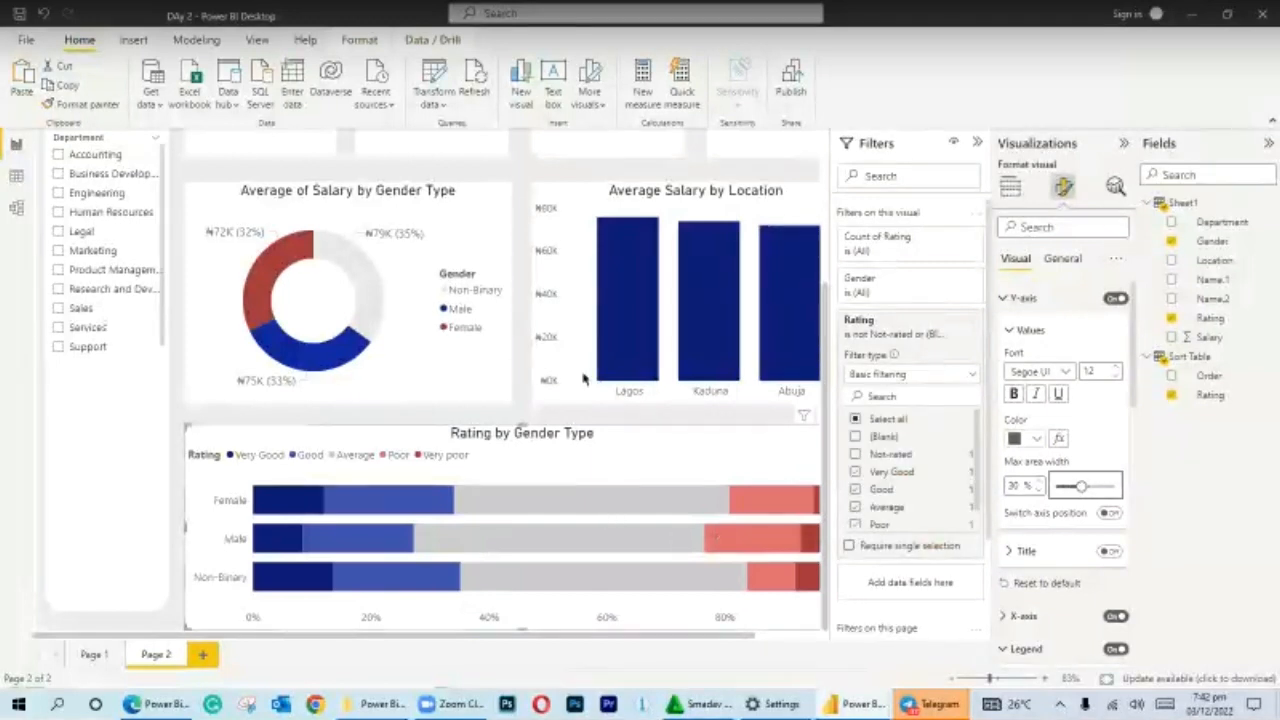
Change the donut chart's title to "Average Salary by Gender Type".
click(418, 327)
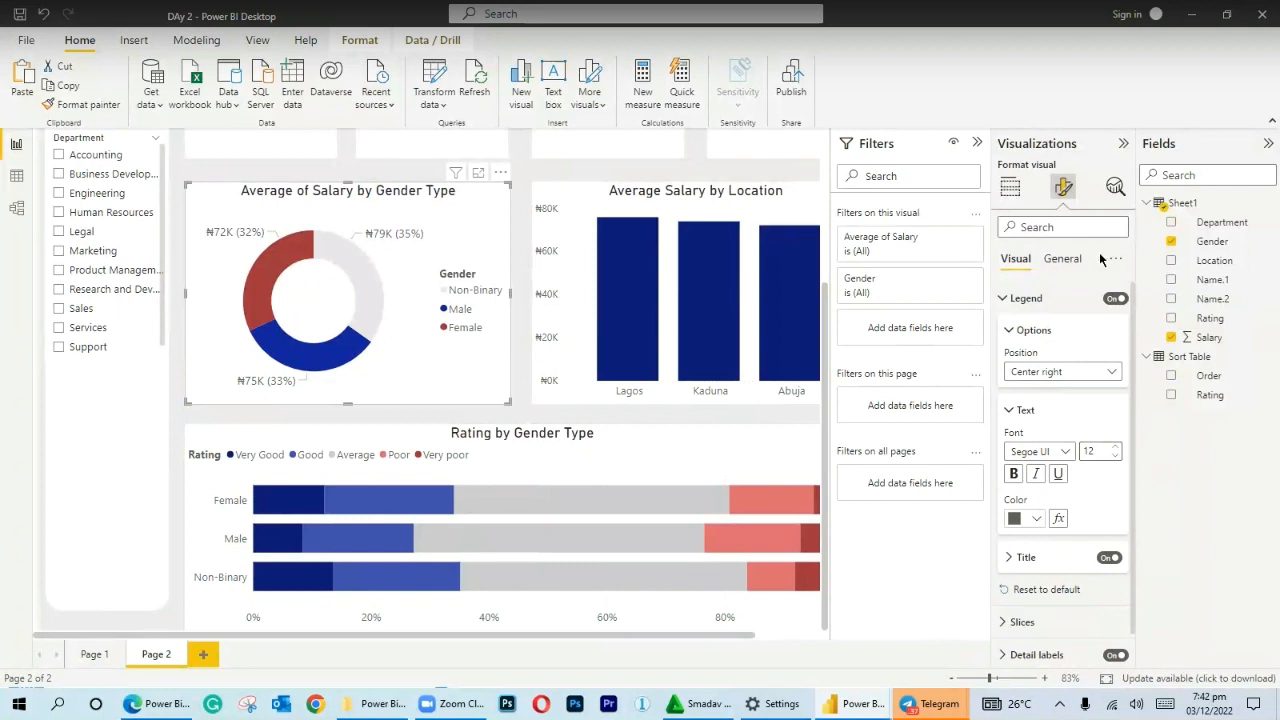
click(1062, 258)
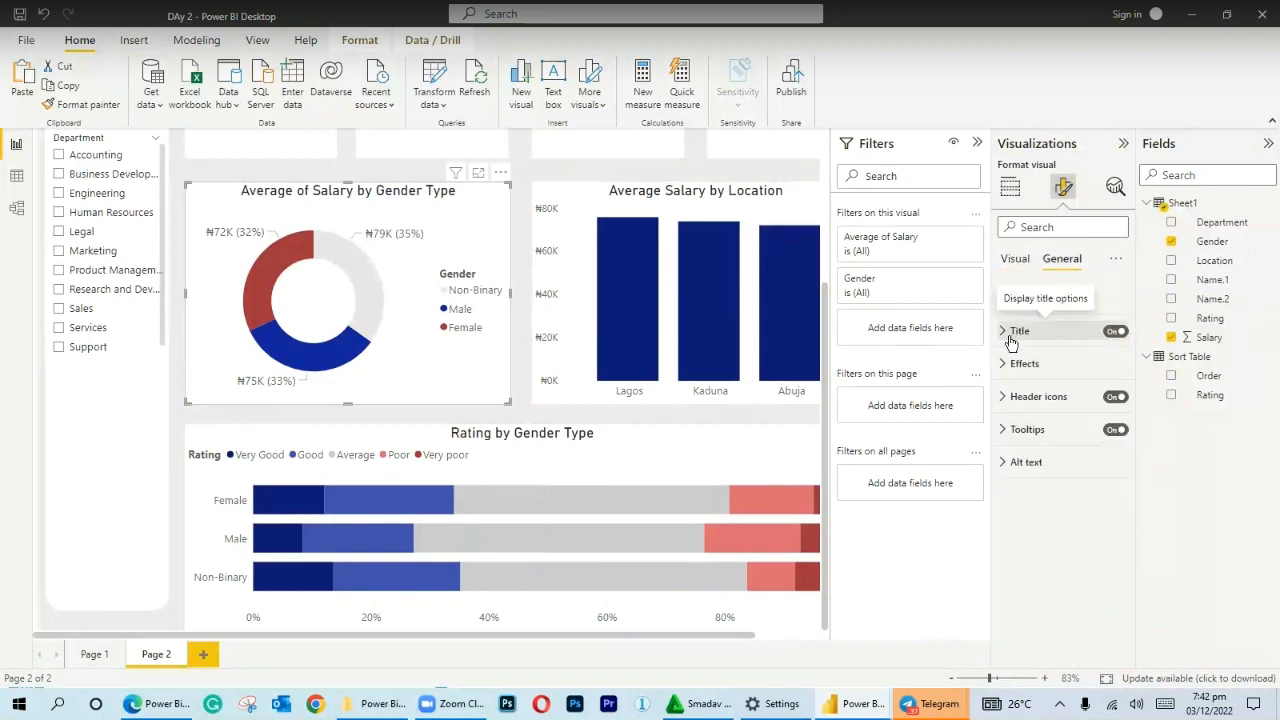
click(1012, 331)
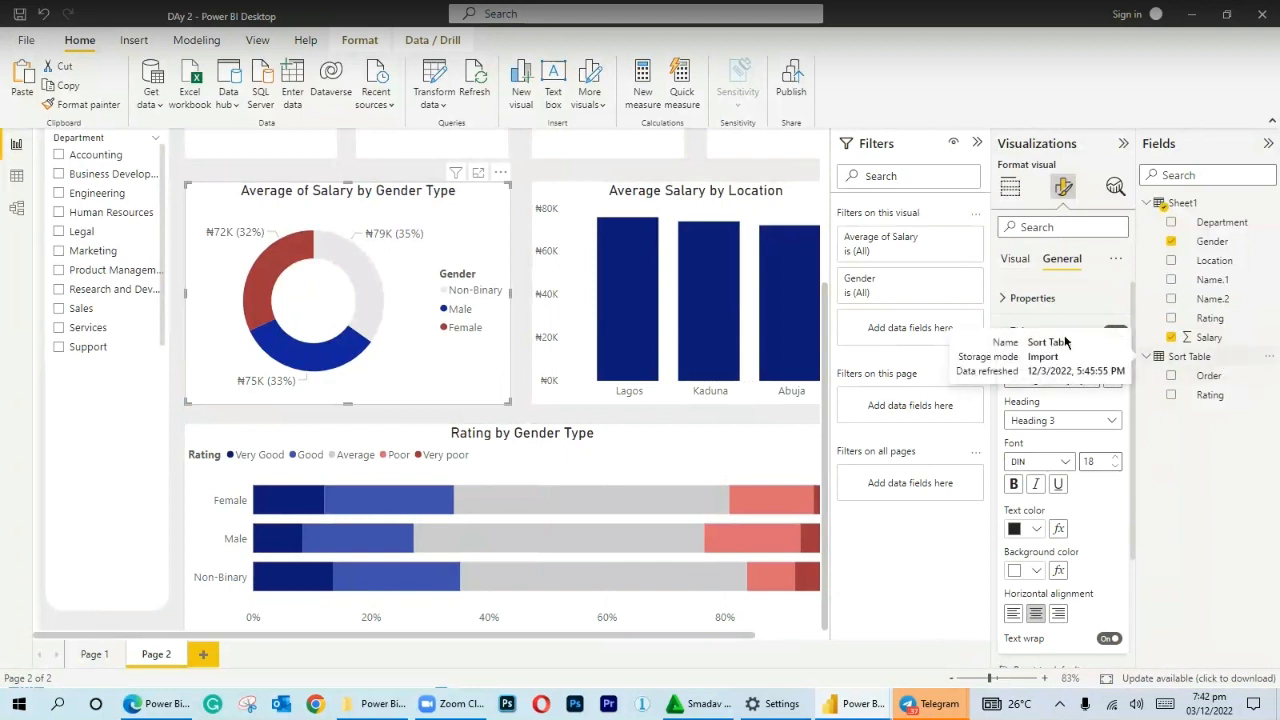
key(BackSpace)
key(BackSpace)
key(BackSpace)
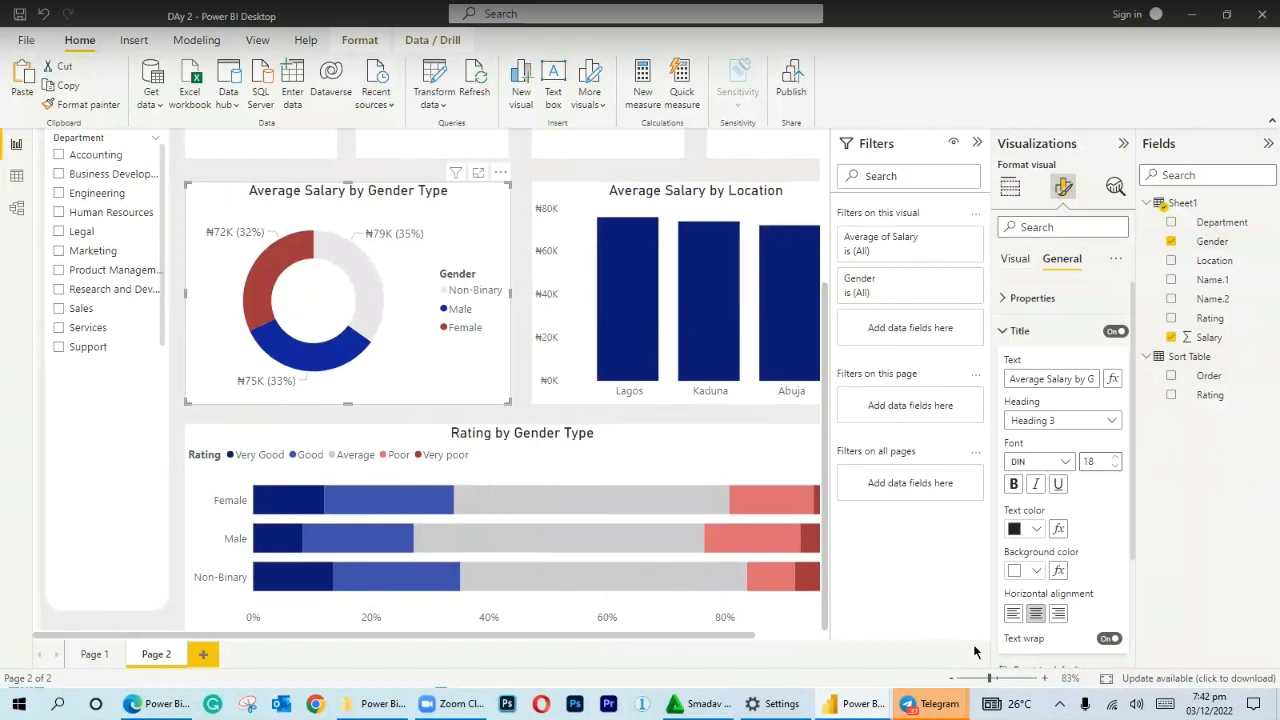
Filter the dashboard with the slicers to Female employees, first in Marketing and next in Legal.
drag(993, 686, 980, 677)
scroll(700, 280, up, 2)
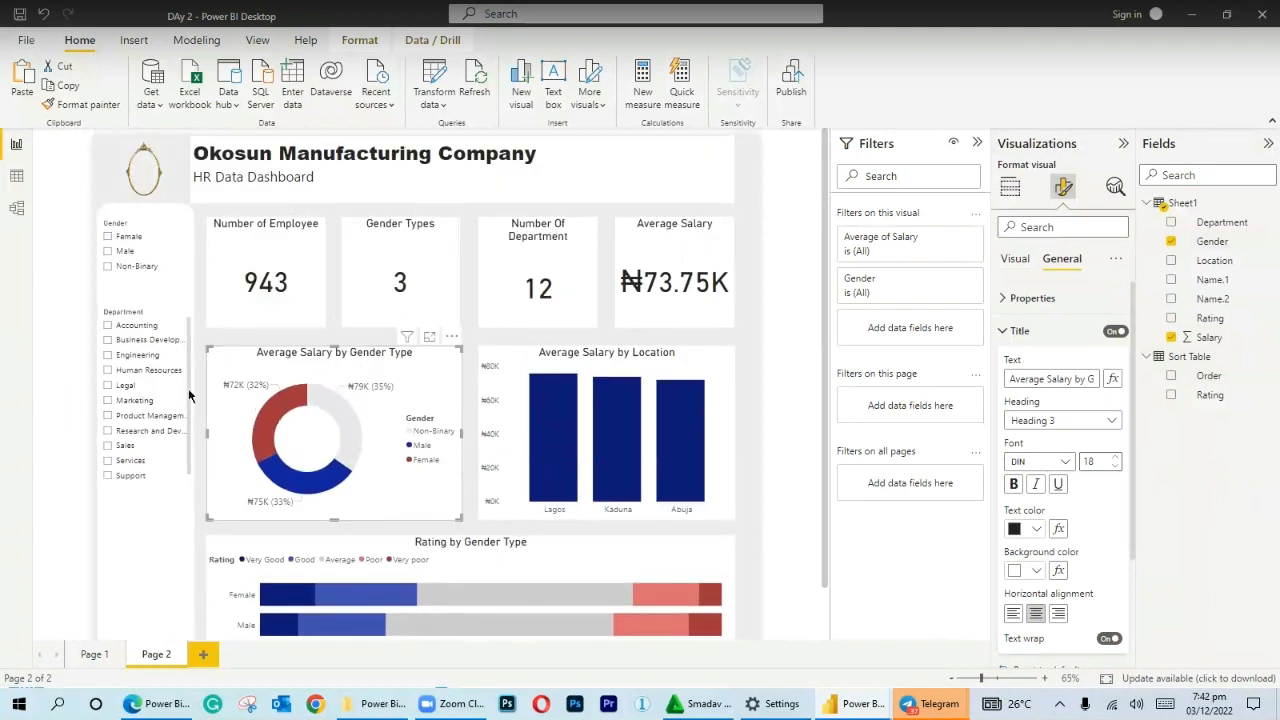
click(110, 238)
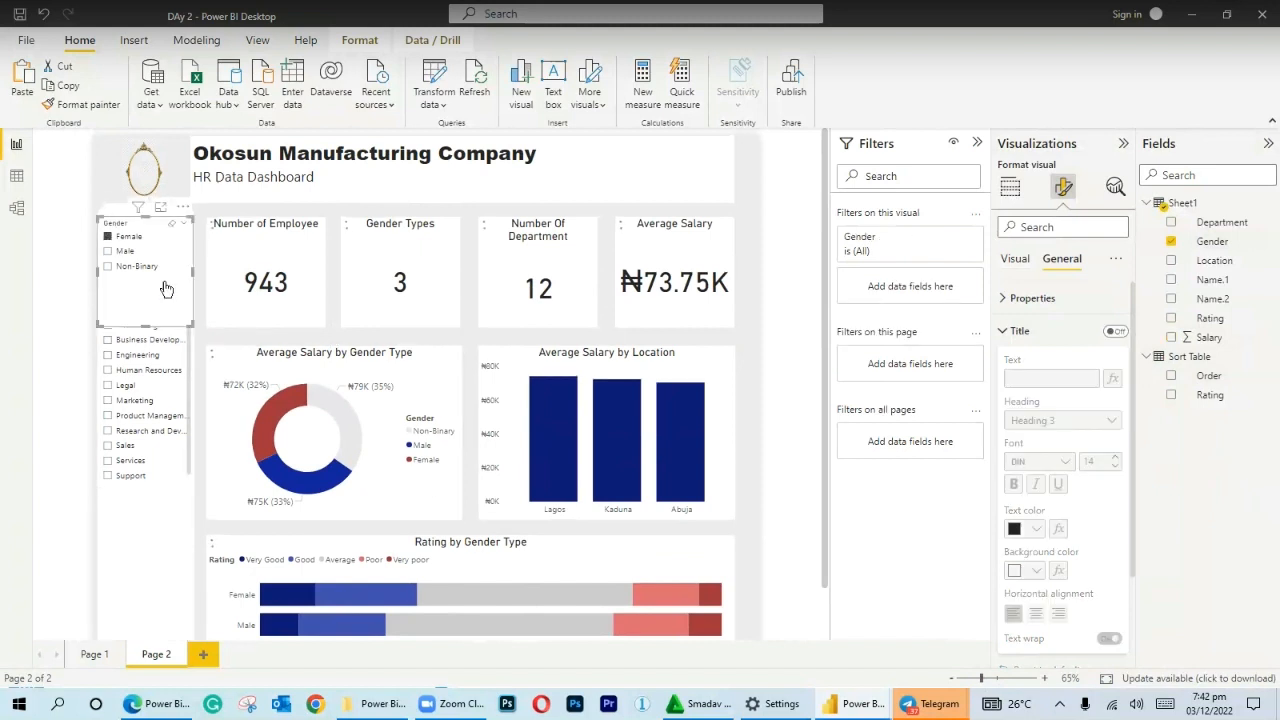
click(109, 402)
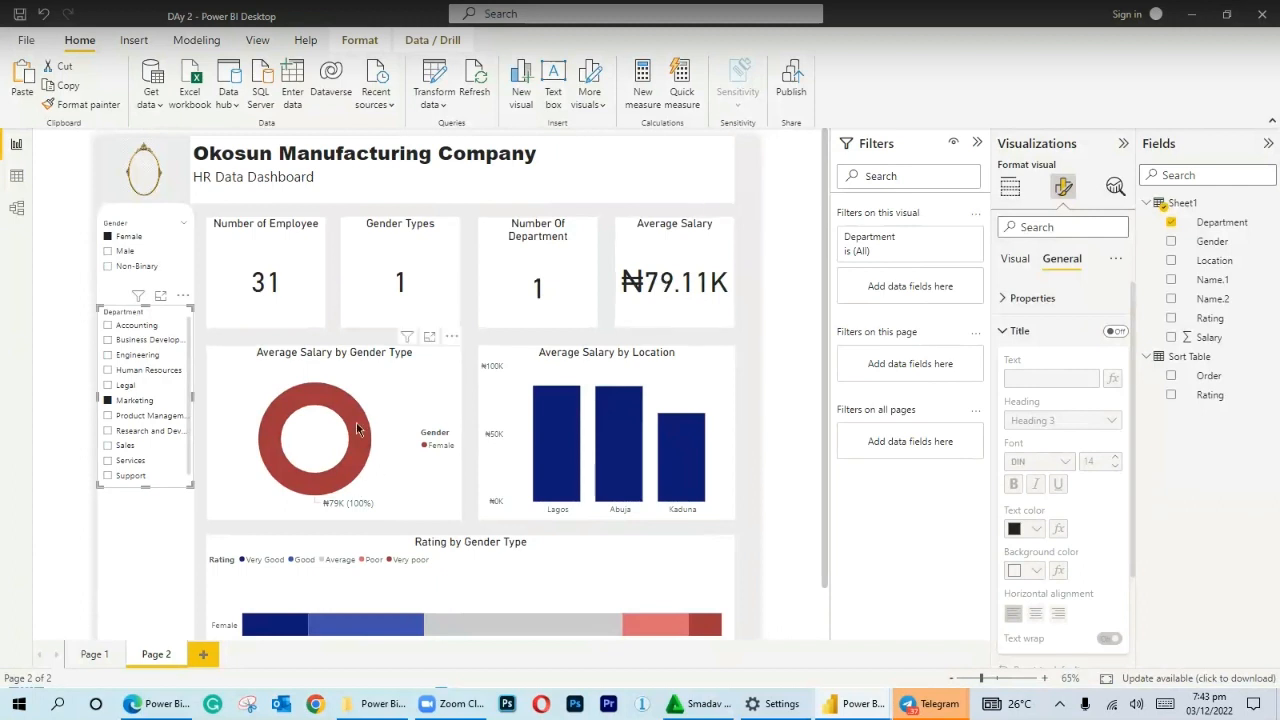
scroll(249, 427, down, 1)
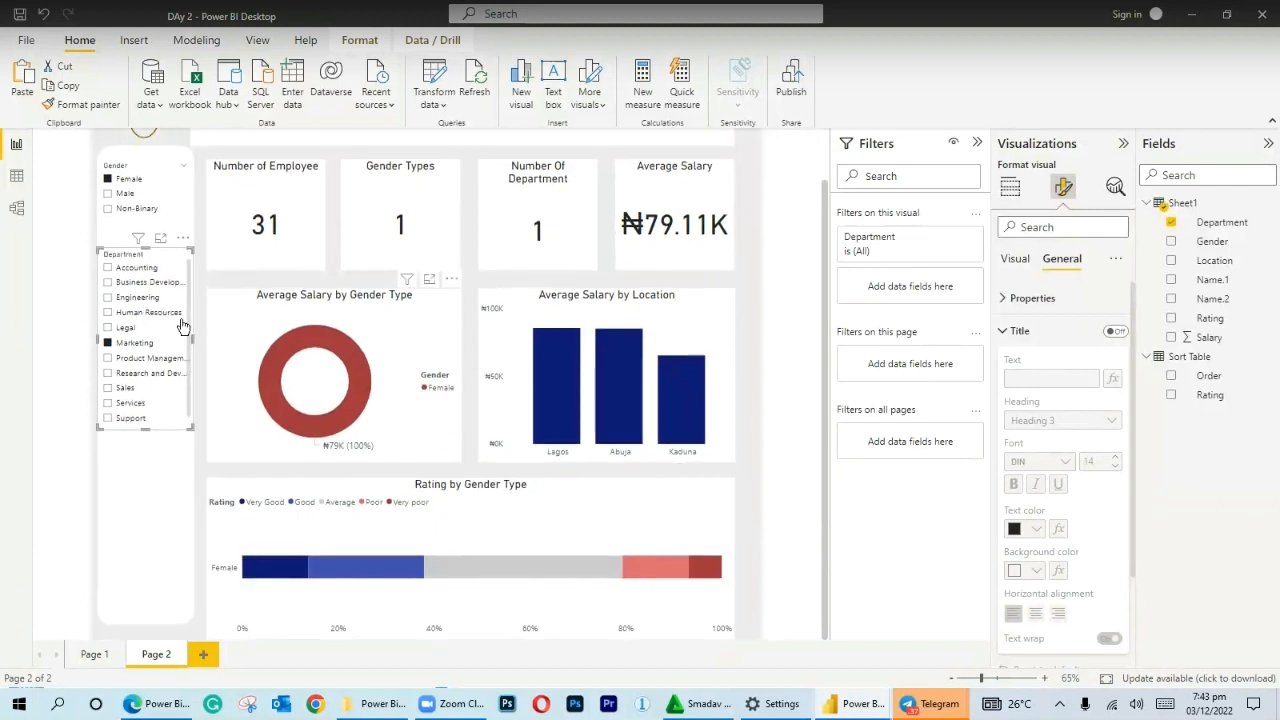
click(109, 328)
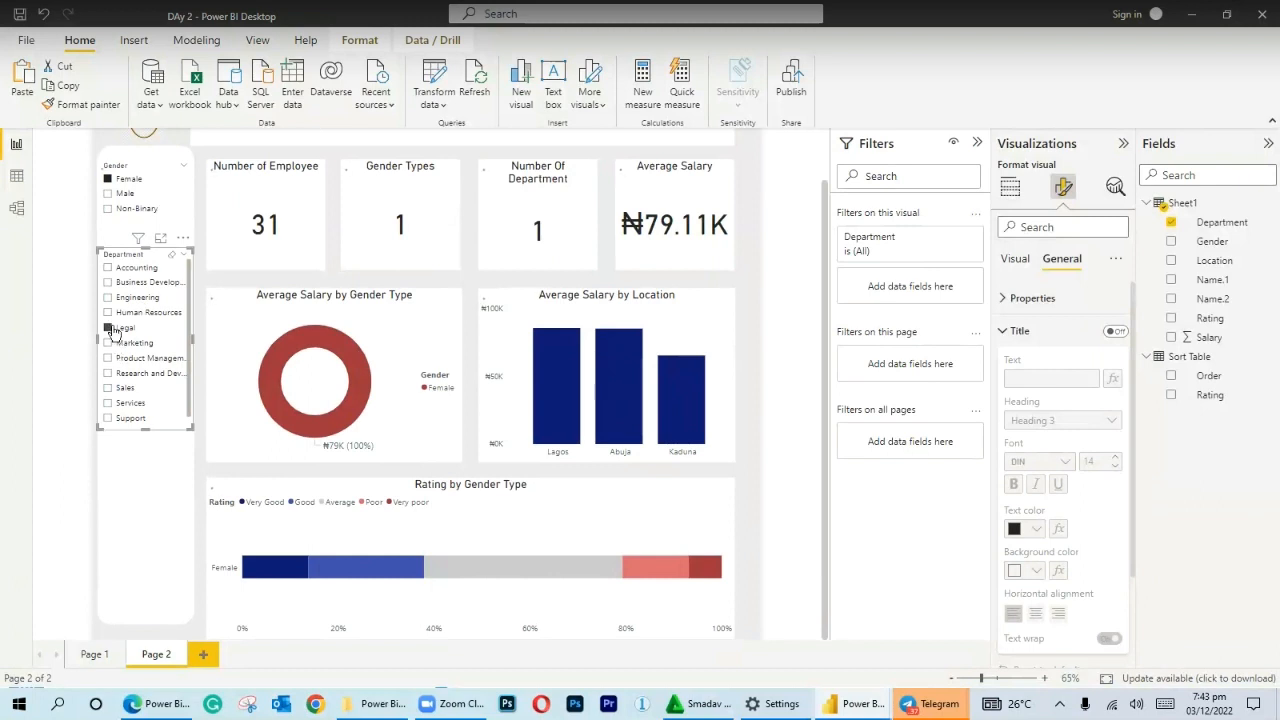
Filter the dashboard to Male employees in Engineering and inspect the average salary for each location.
click(109, 194)
click(108, 297)
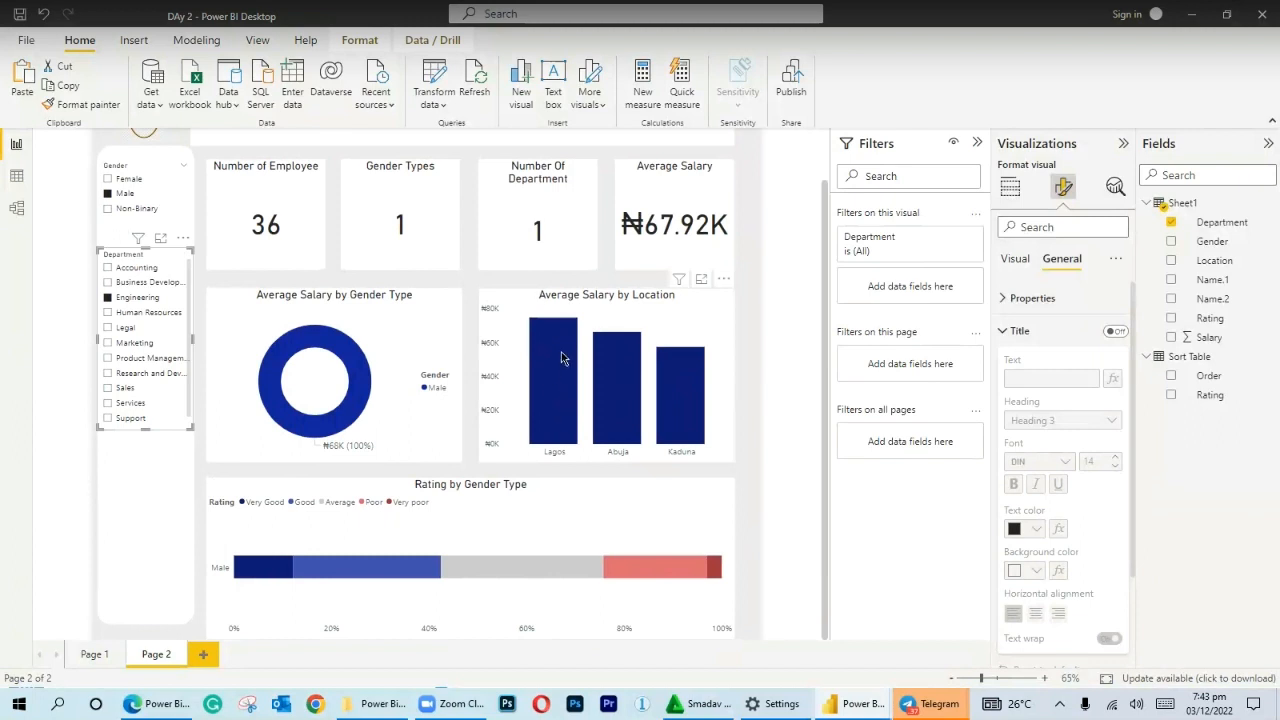
mouse_move(560, 360)
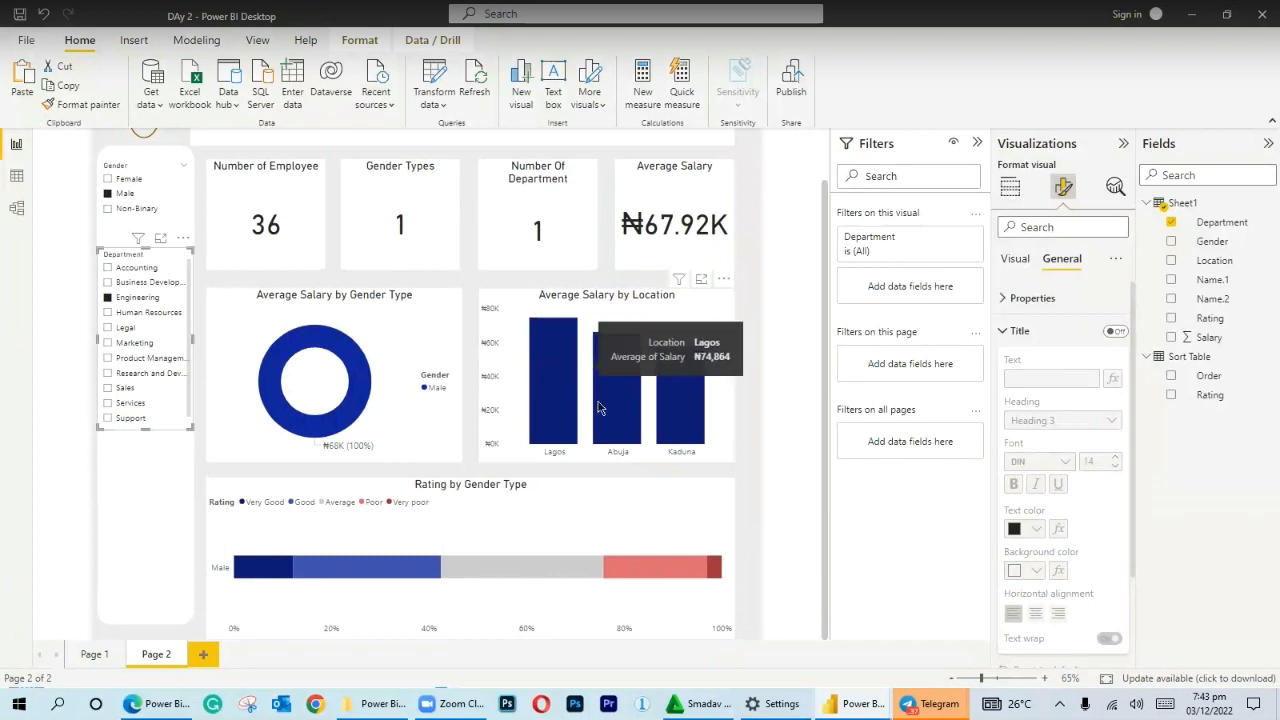
mouse_move(616, 406)
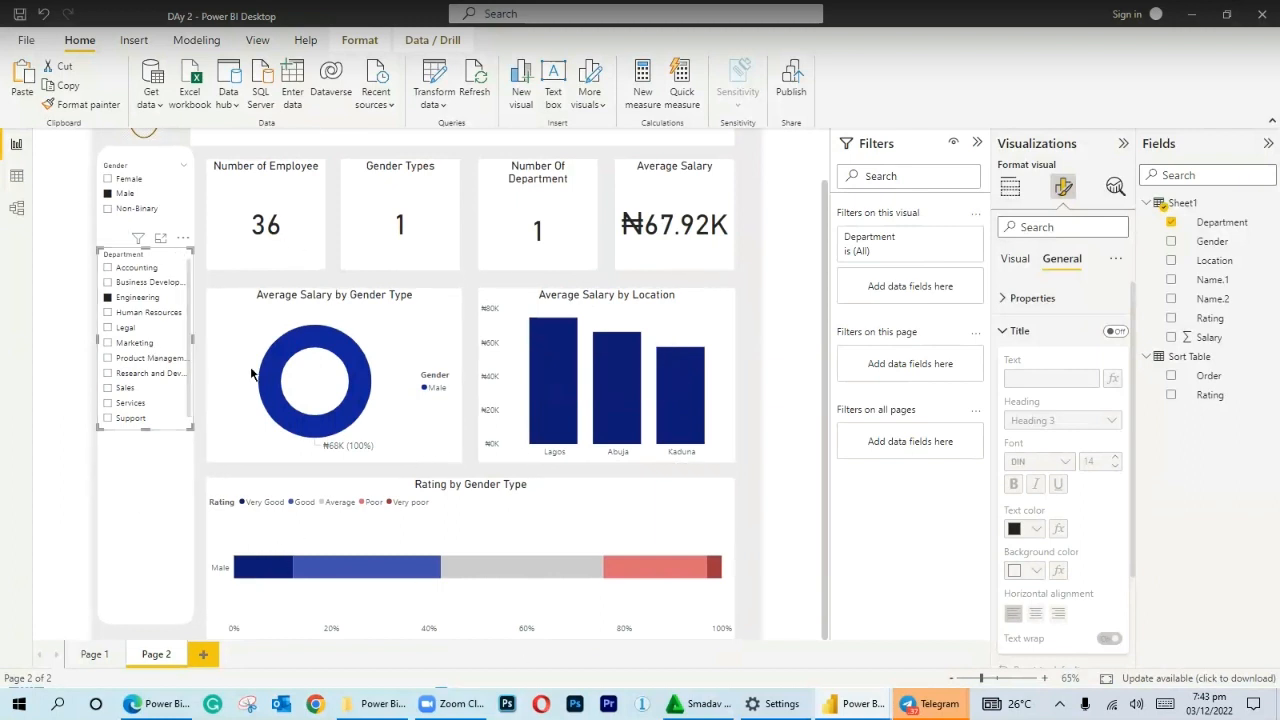
Clear the Engineering and Male selections from the Department and Gender slicers.
scroll(251, 373, up, 1)
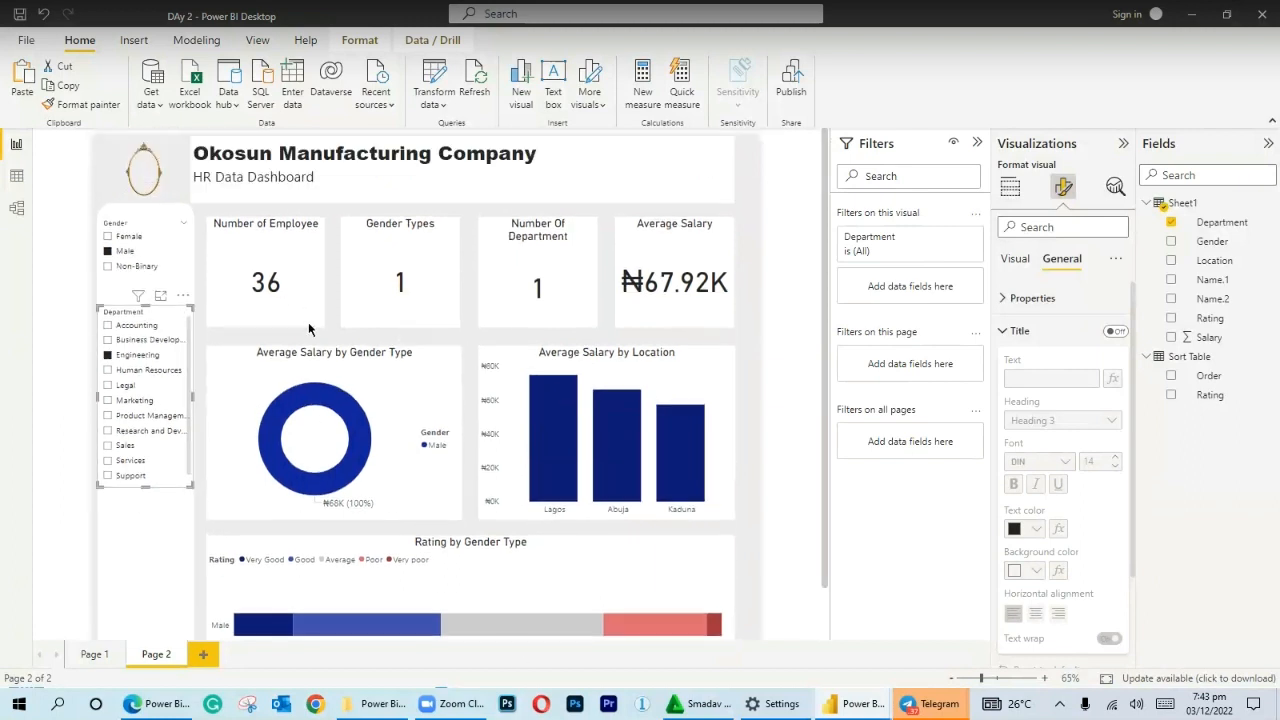
click(107, 355)
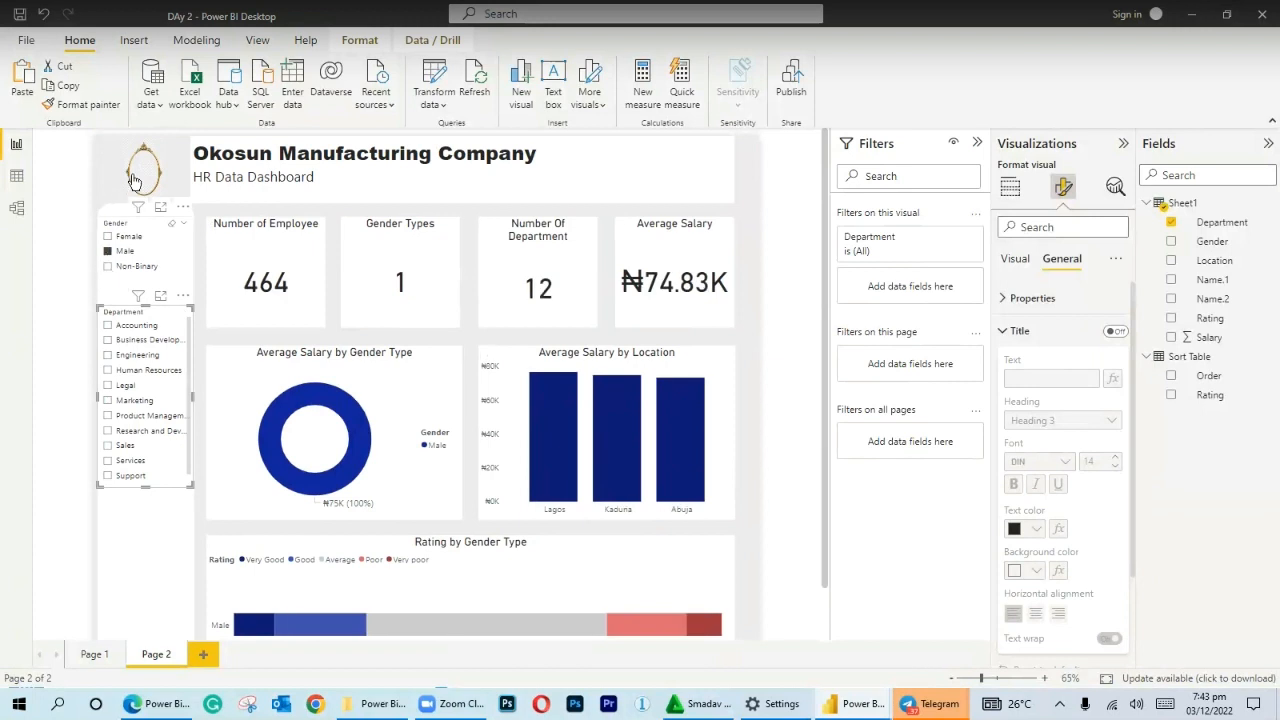
click(107, 251)
scroll(312, 352, down, 1)
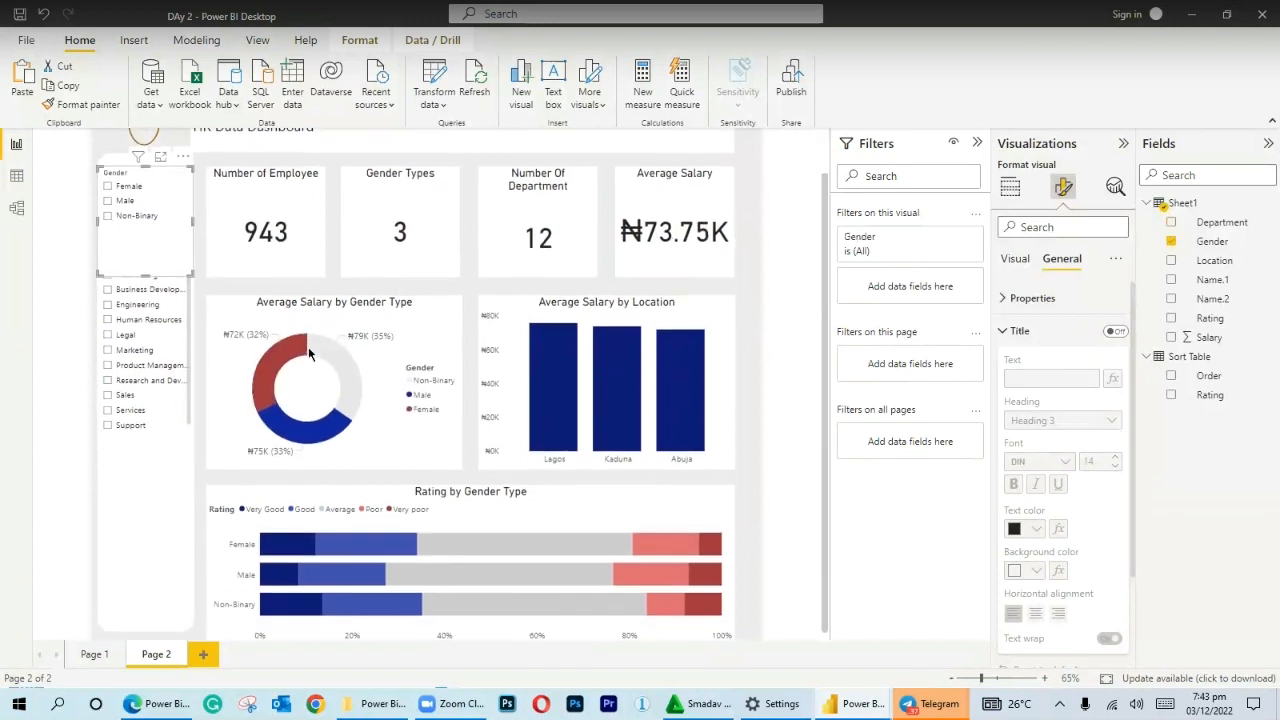
scroll(317, 362, up, 1)
scroll(372, 380, down, 1)
scroll(345, 388, up, 1)
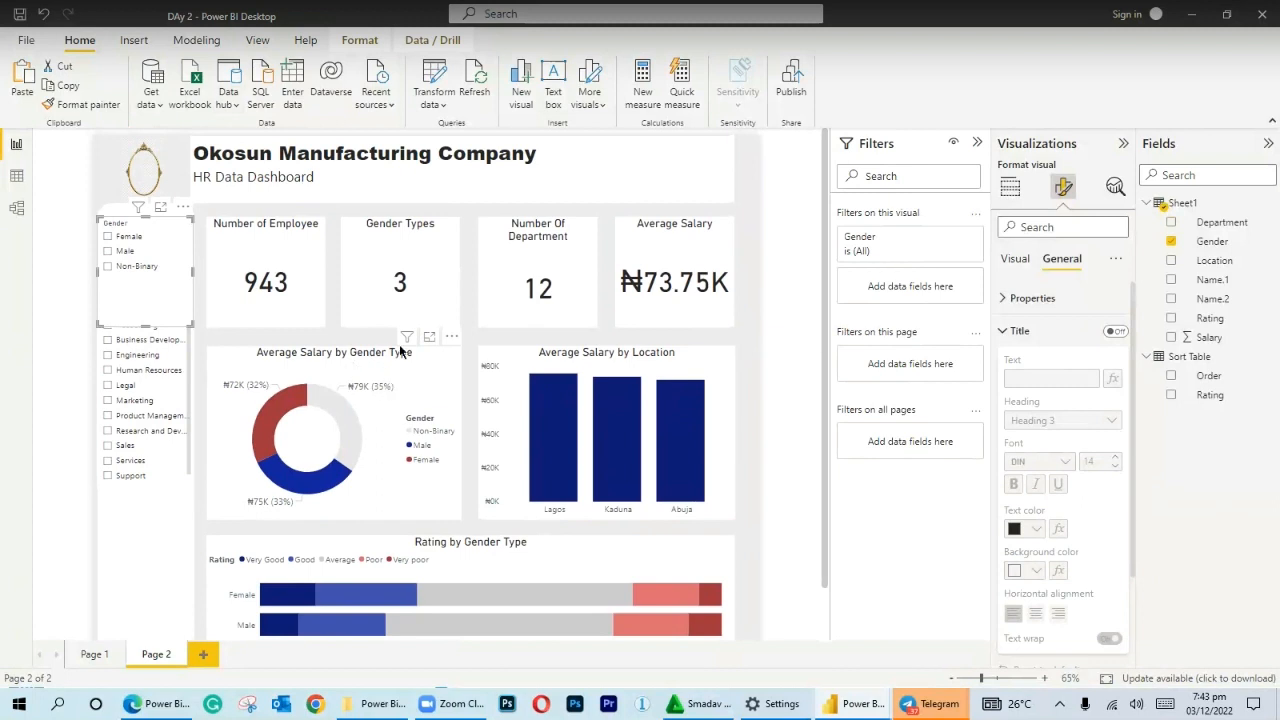
mouse_move(407, 337)
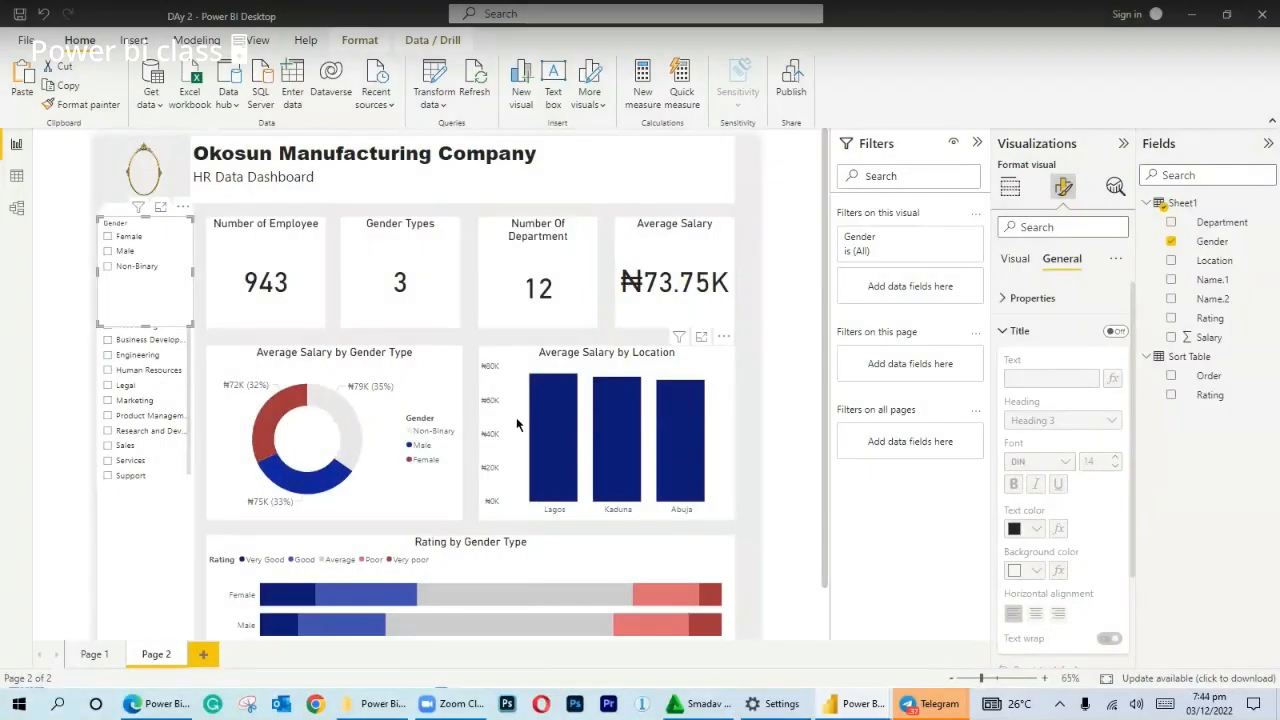
mouse_move(532, 425)
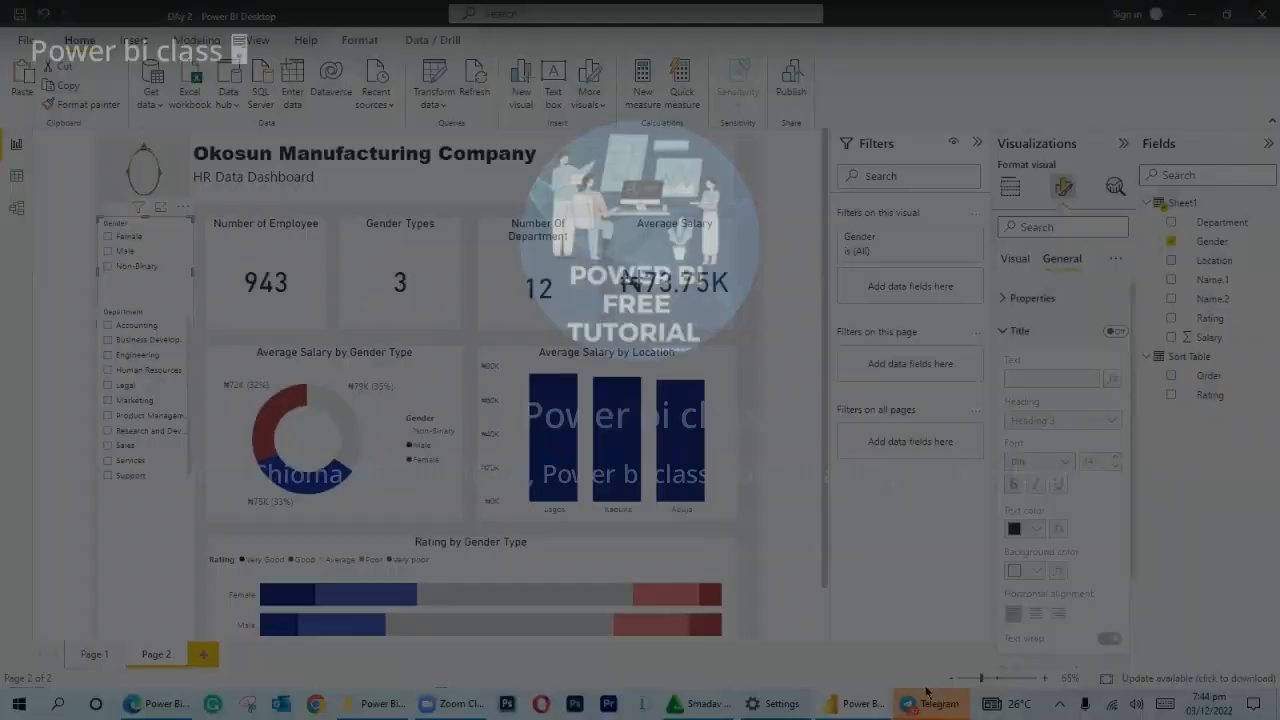
Check the "Power bi class" call window in Telegram and return to the Power BI dashboard.
mouse_move(928, 716)
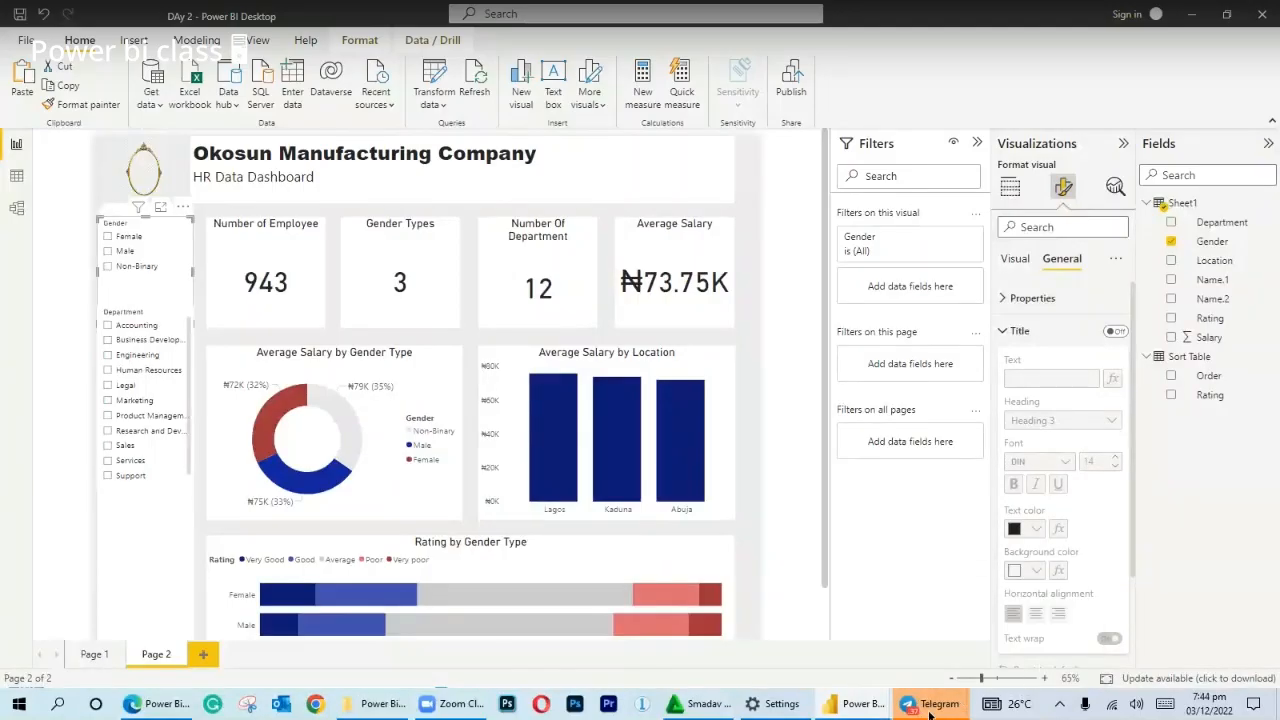
click(1007, 679)
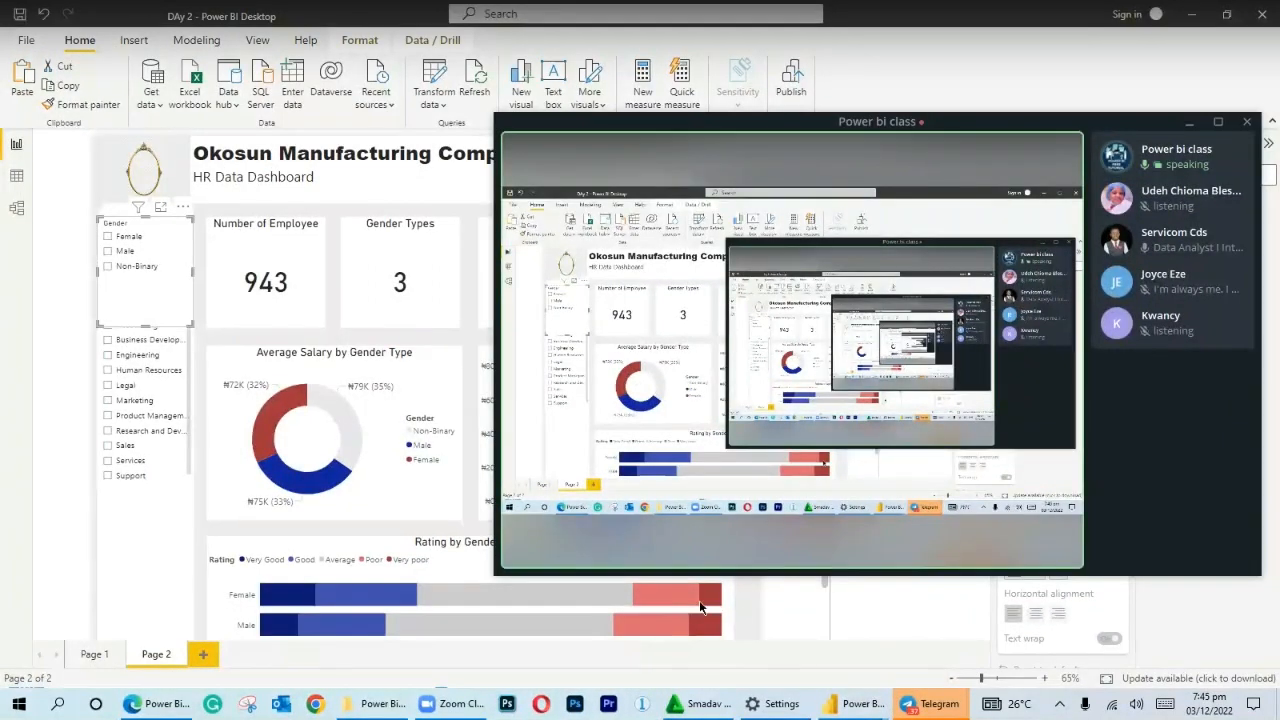
click(259, 217)
scroll(508, 320, down, 1)
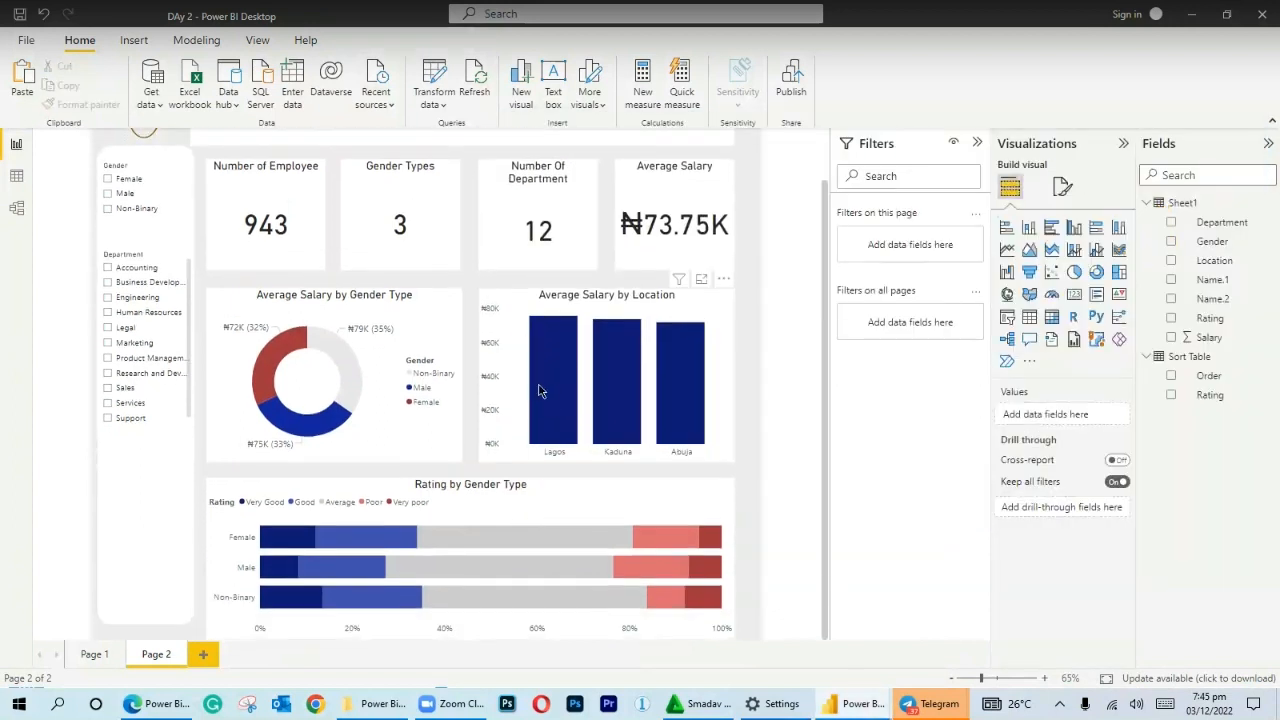
scroll(549, 407, up, 1)
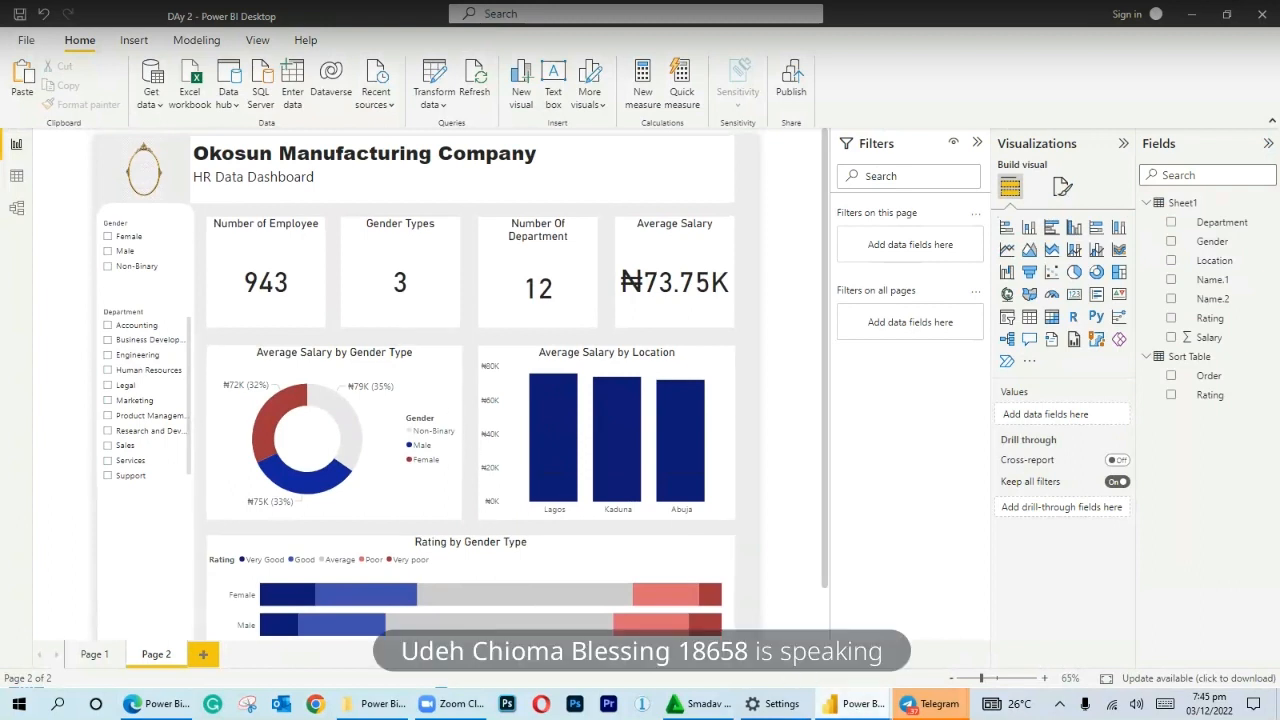
Switch to the "Power bi class" call window in Telegram again, keeping the donut chart in view.
mouse_move(937, 705)
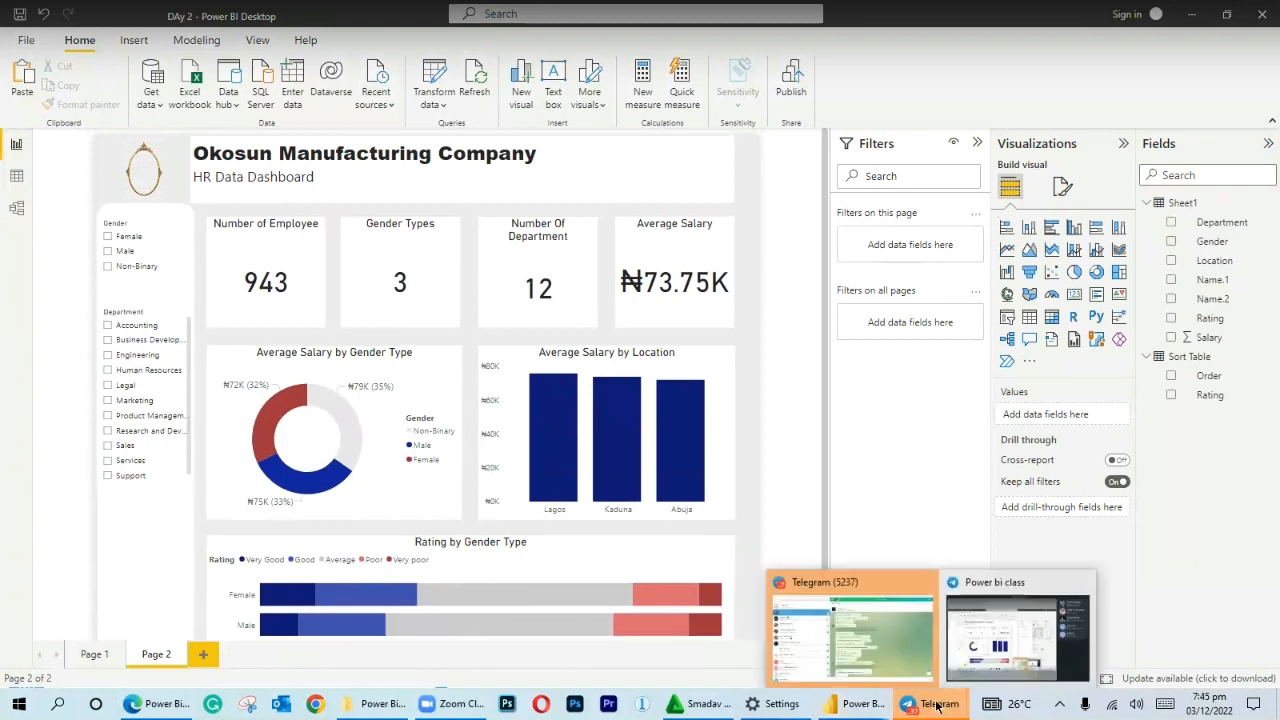
click(1003, 667)
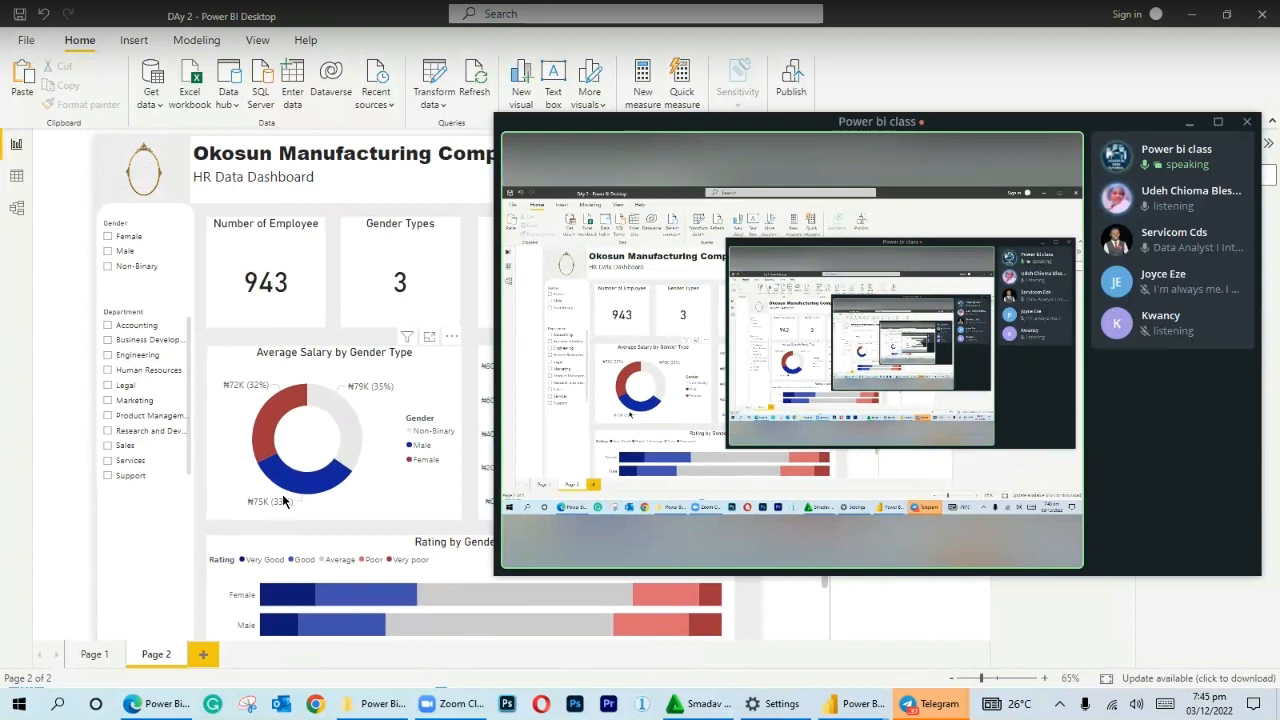
mouse_move(281, 505)
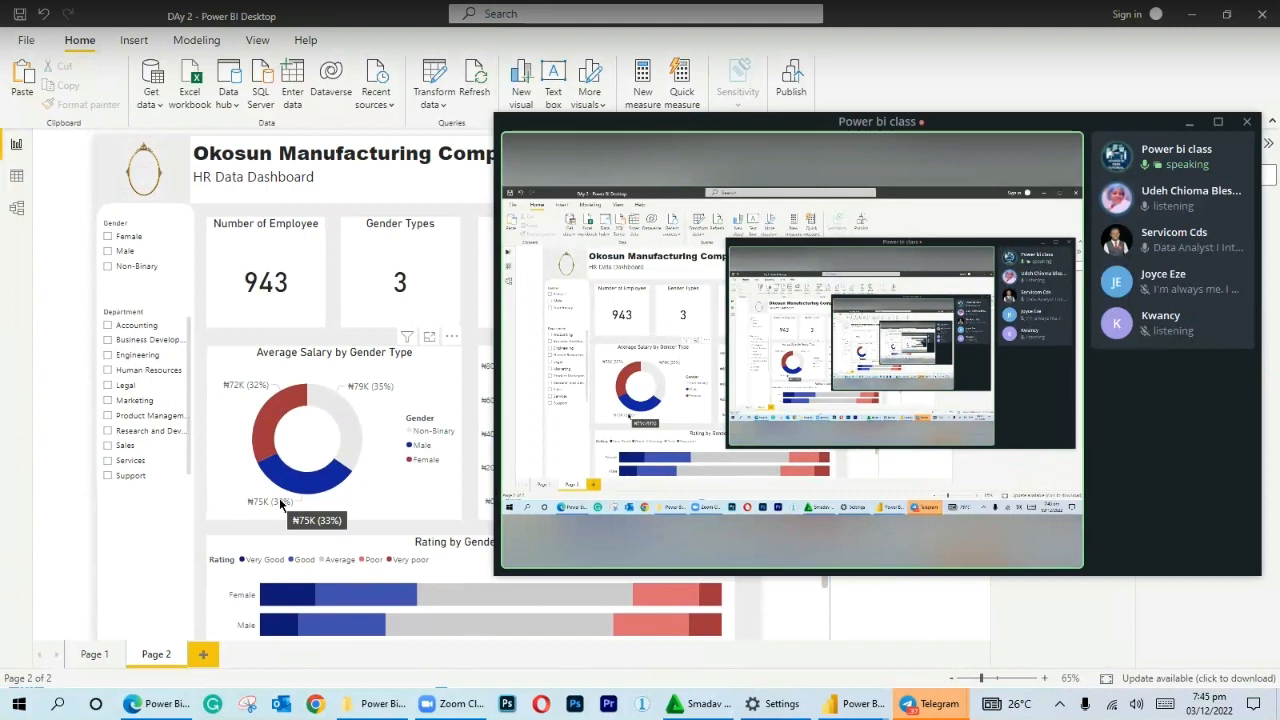